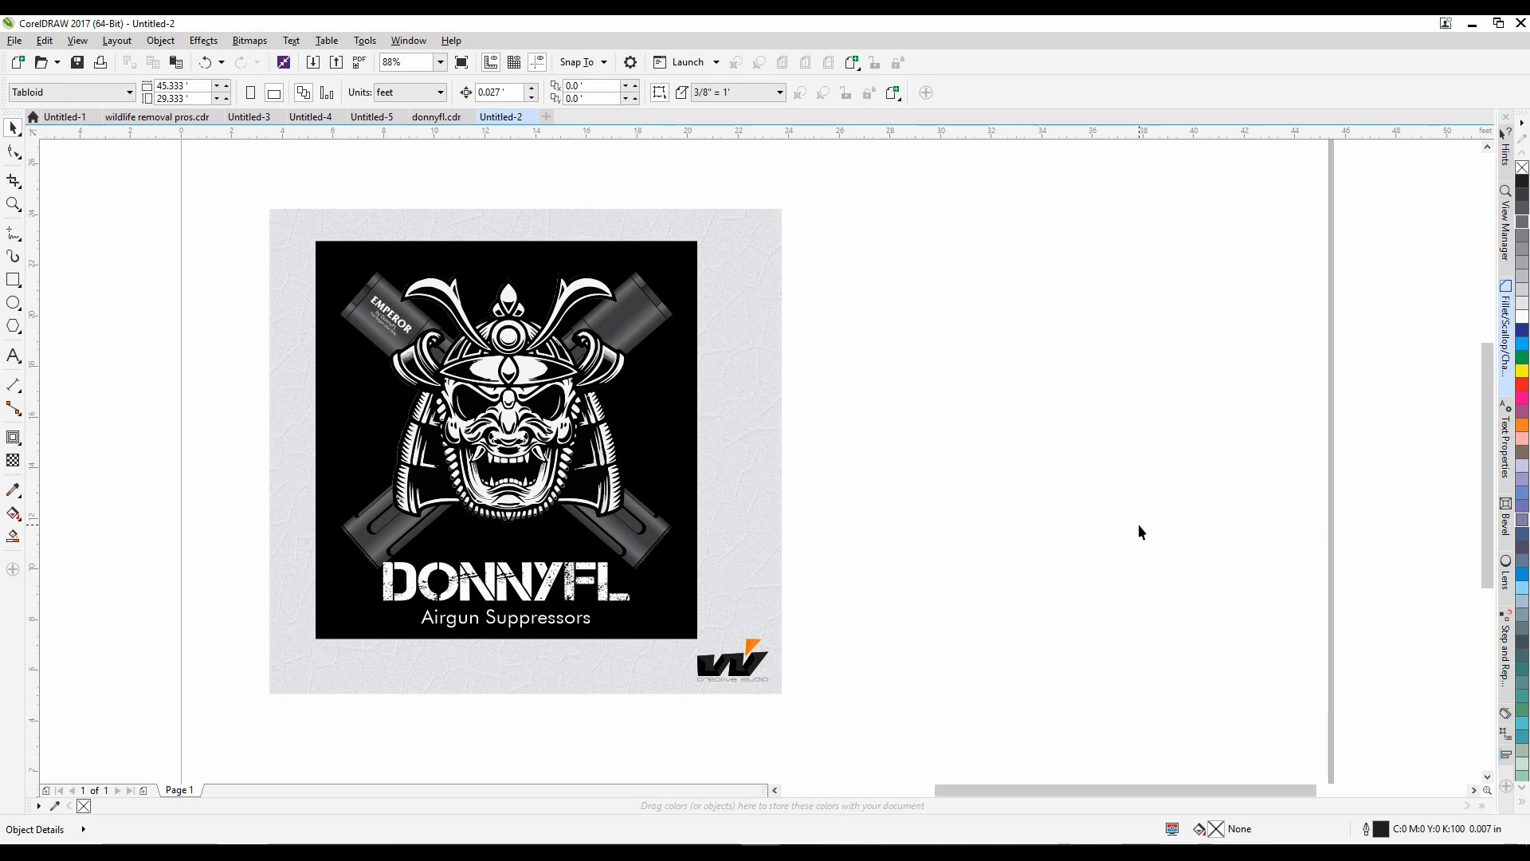
Duplicate the whole DONNYFL design about 21 ft to the right of the original and shift both copies slightly left on the page
left_click_drag(257, 204, 798, 704)
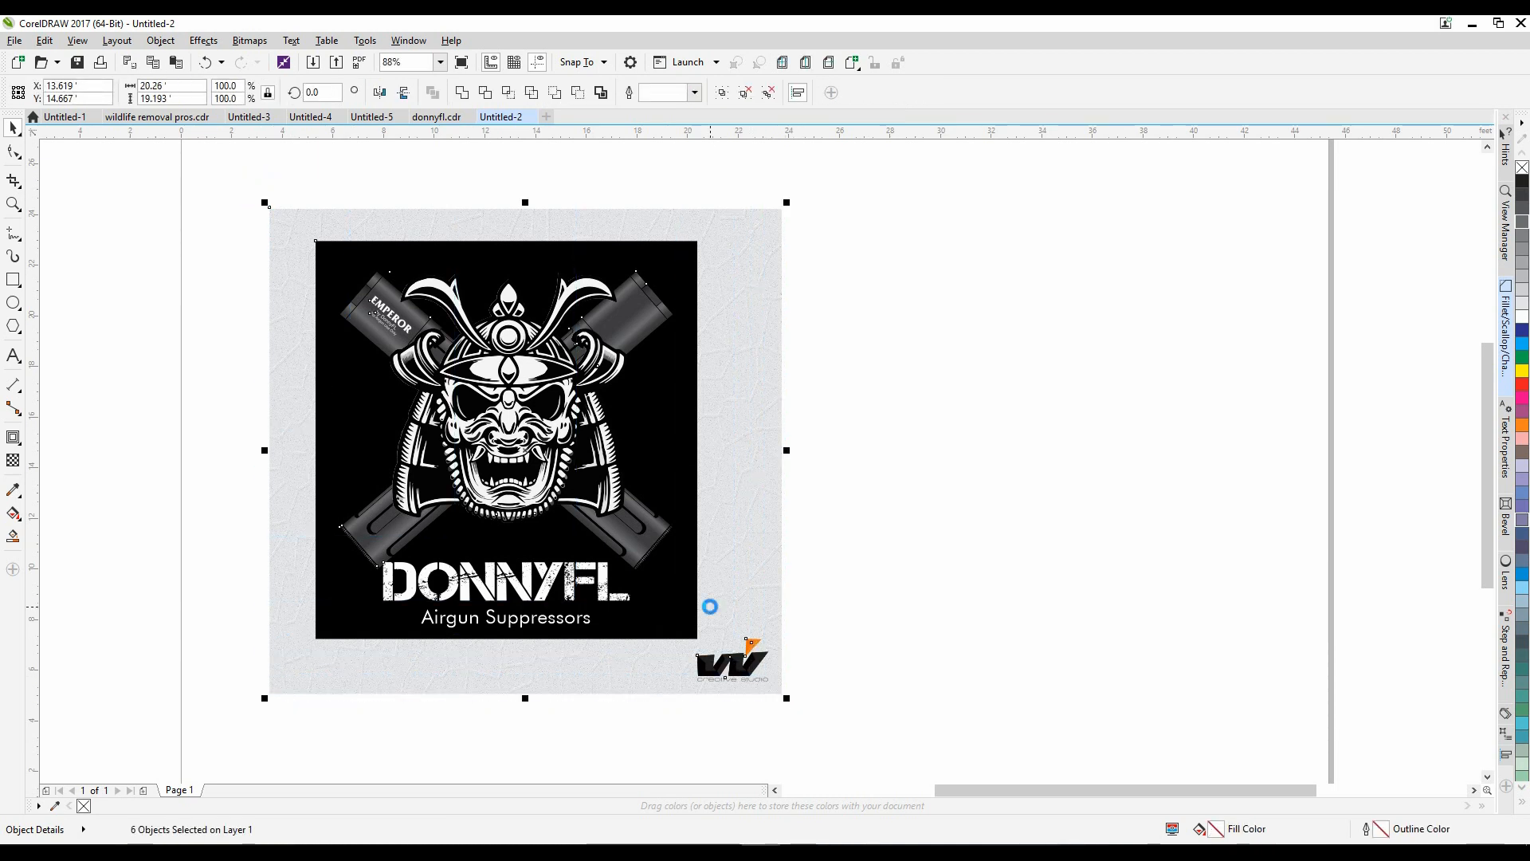
left_click_drag(587, 491, 1086, 505)
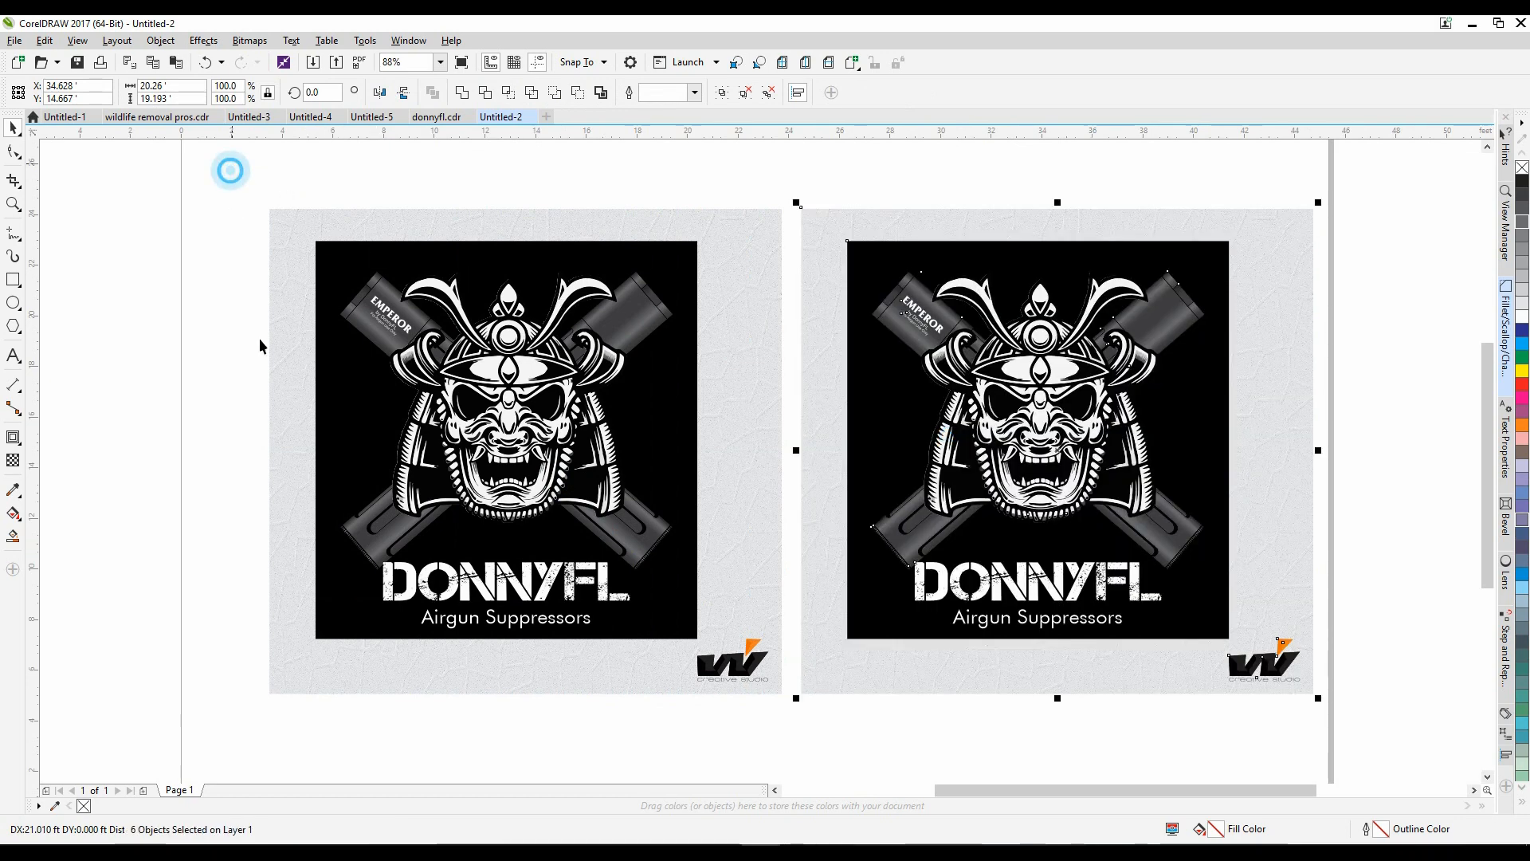
left_click_drag(231, 170, 1338, 728)
left_click_drag(1241, 630, 1193, 631)
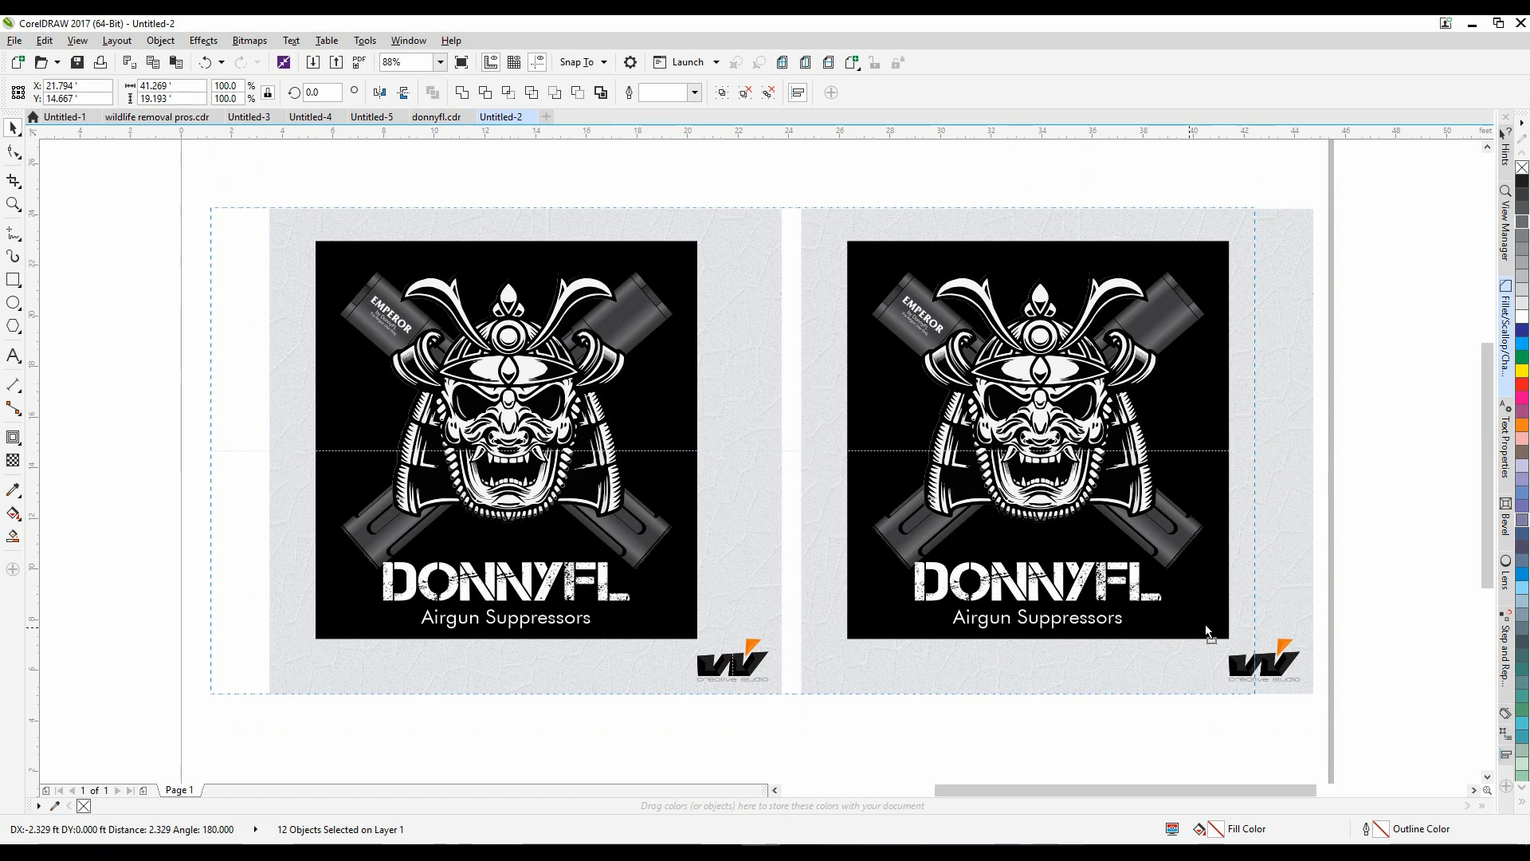
left_click_drag(1197, 635, 1196, 629)
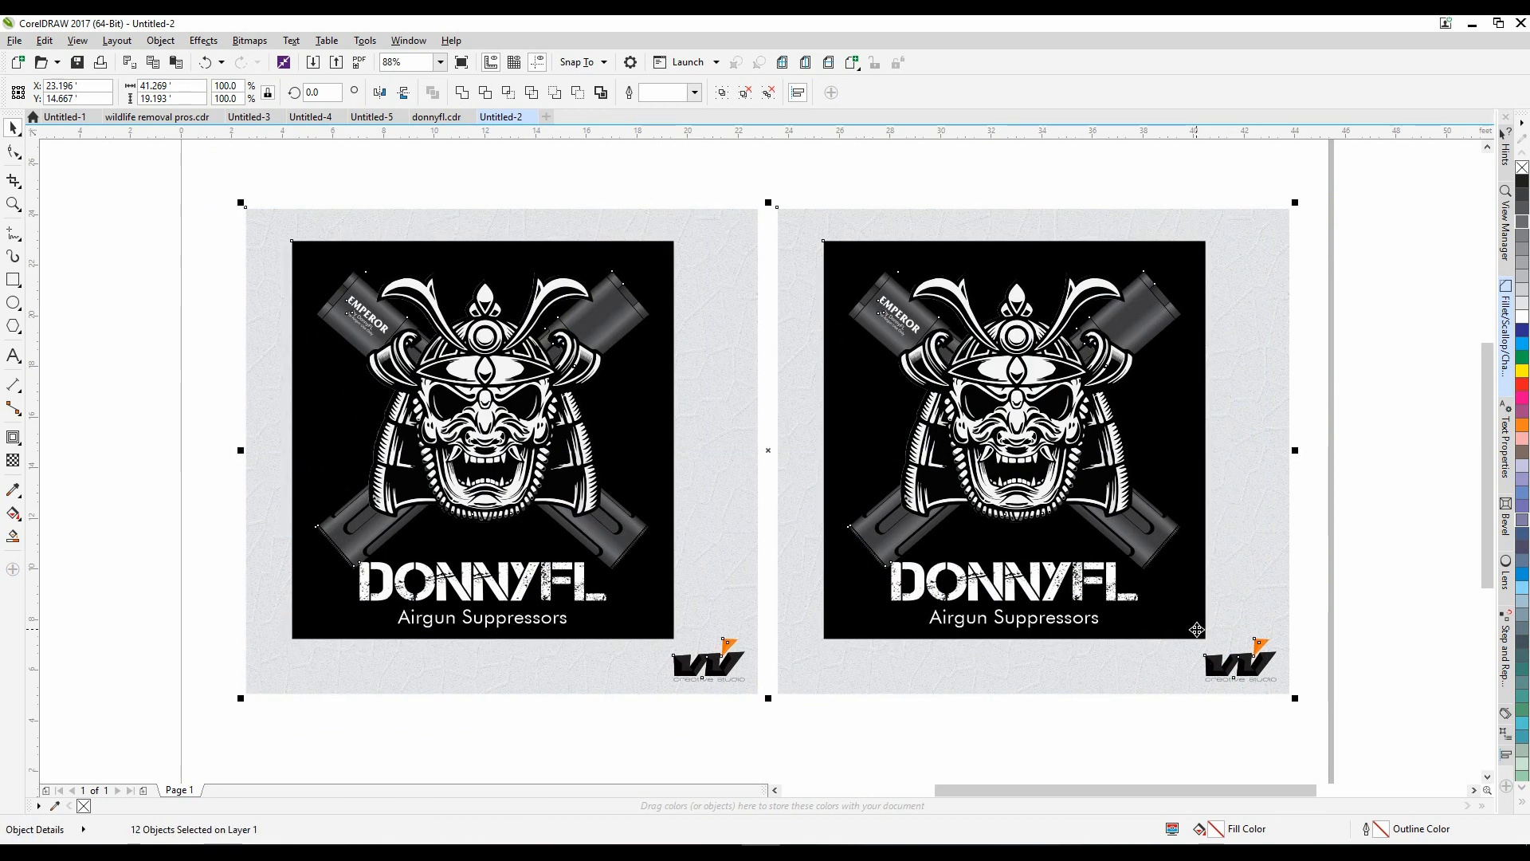
left_click(1031, 165)
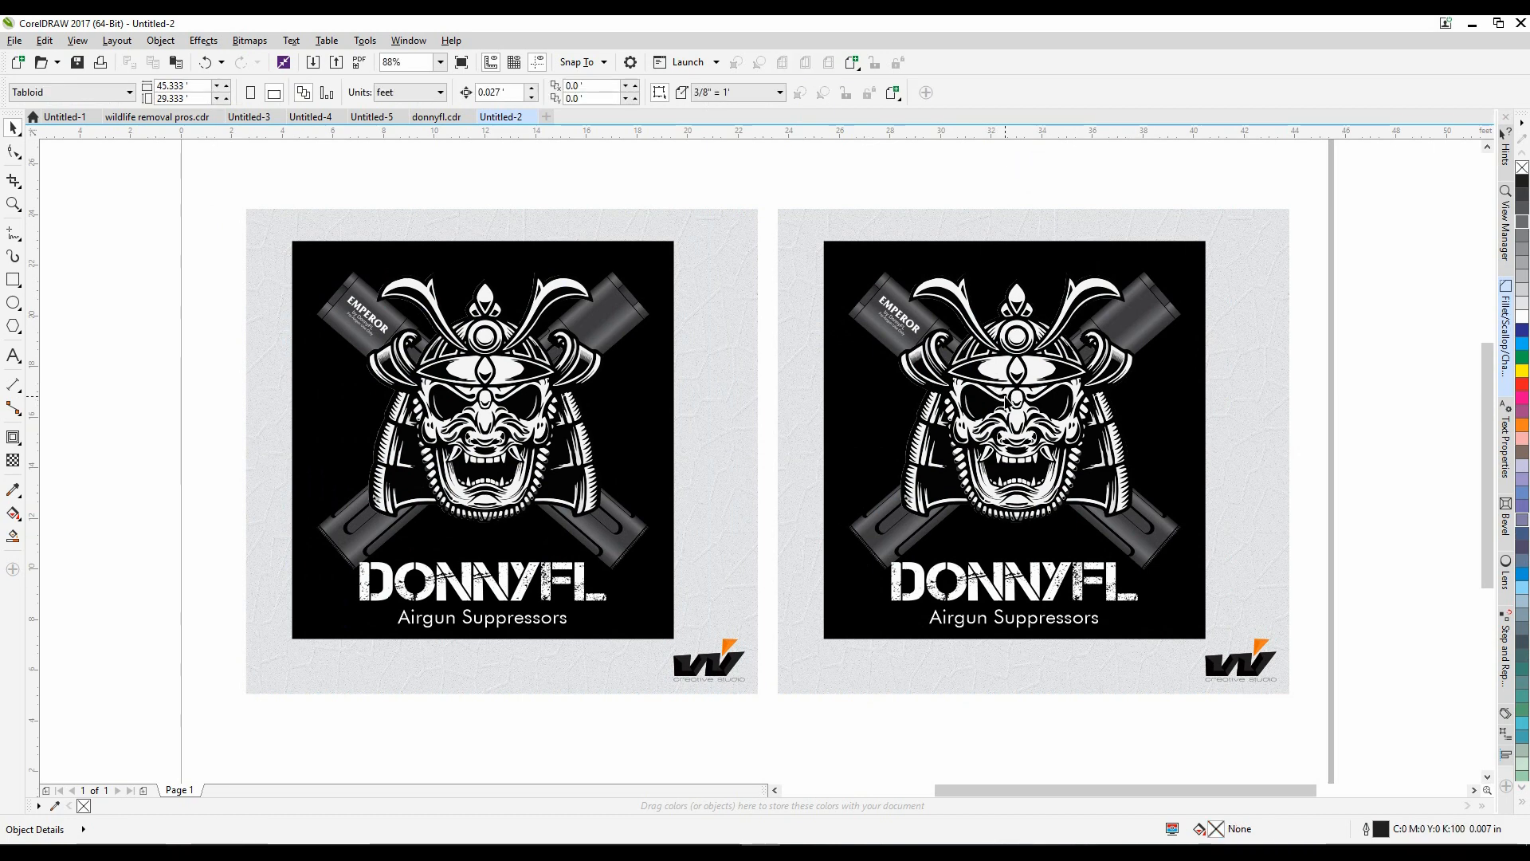
Convert the samurai mask group in the duplicated design to a 300 dpi RGB Color (24-bit) bitmap with anti-aliasing and transparent background
left_click(1006, 396)
left_click_drag(1006, 396, 1078, 424)
left_click(248, 42)
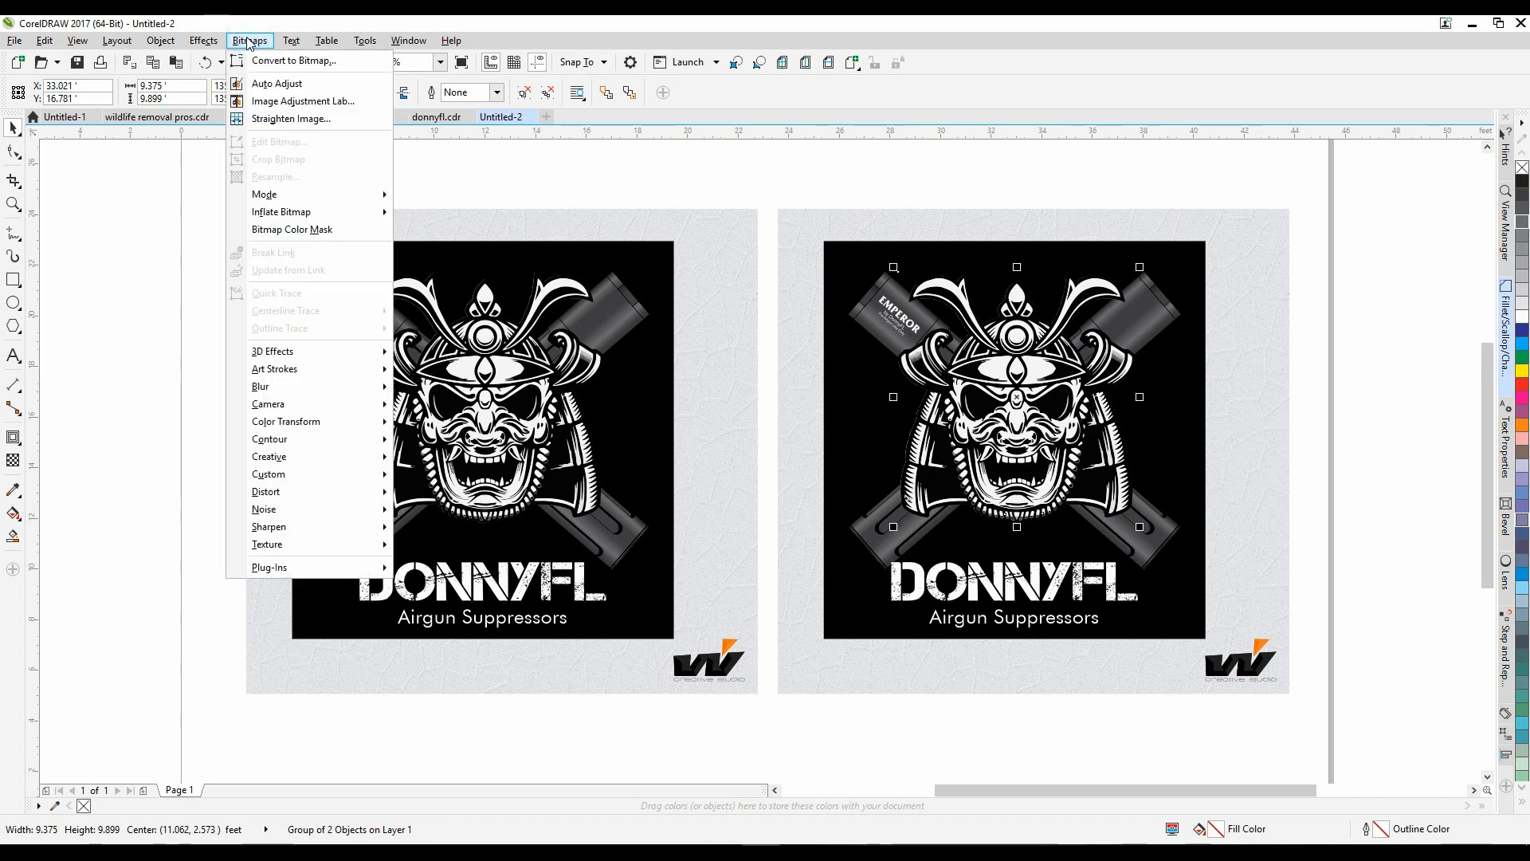
left_click(293, 61)
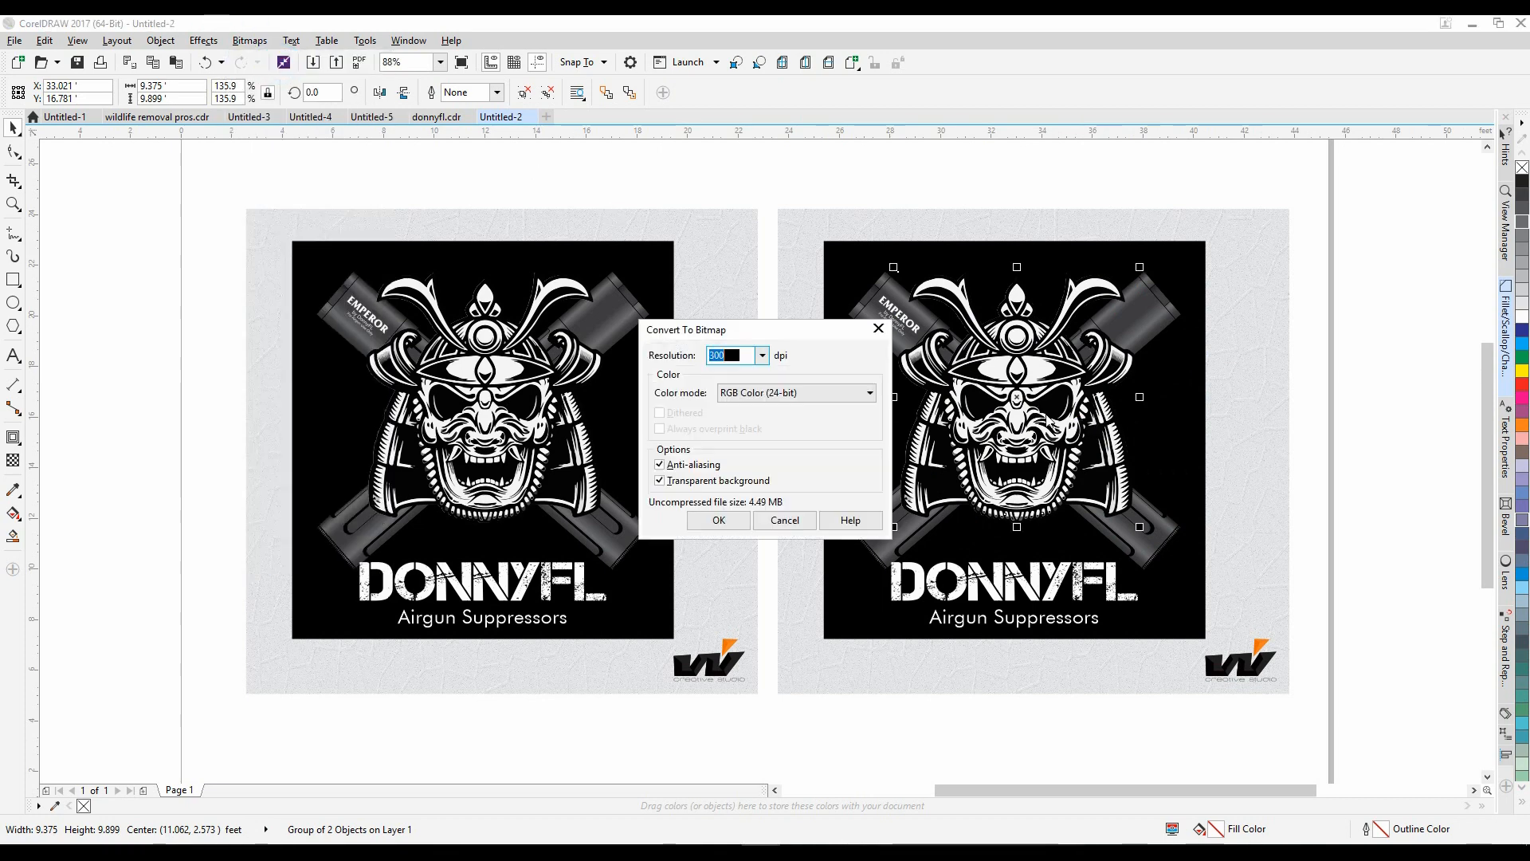
left_click(872, 395)
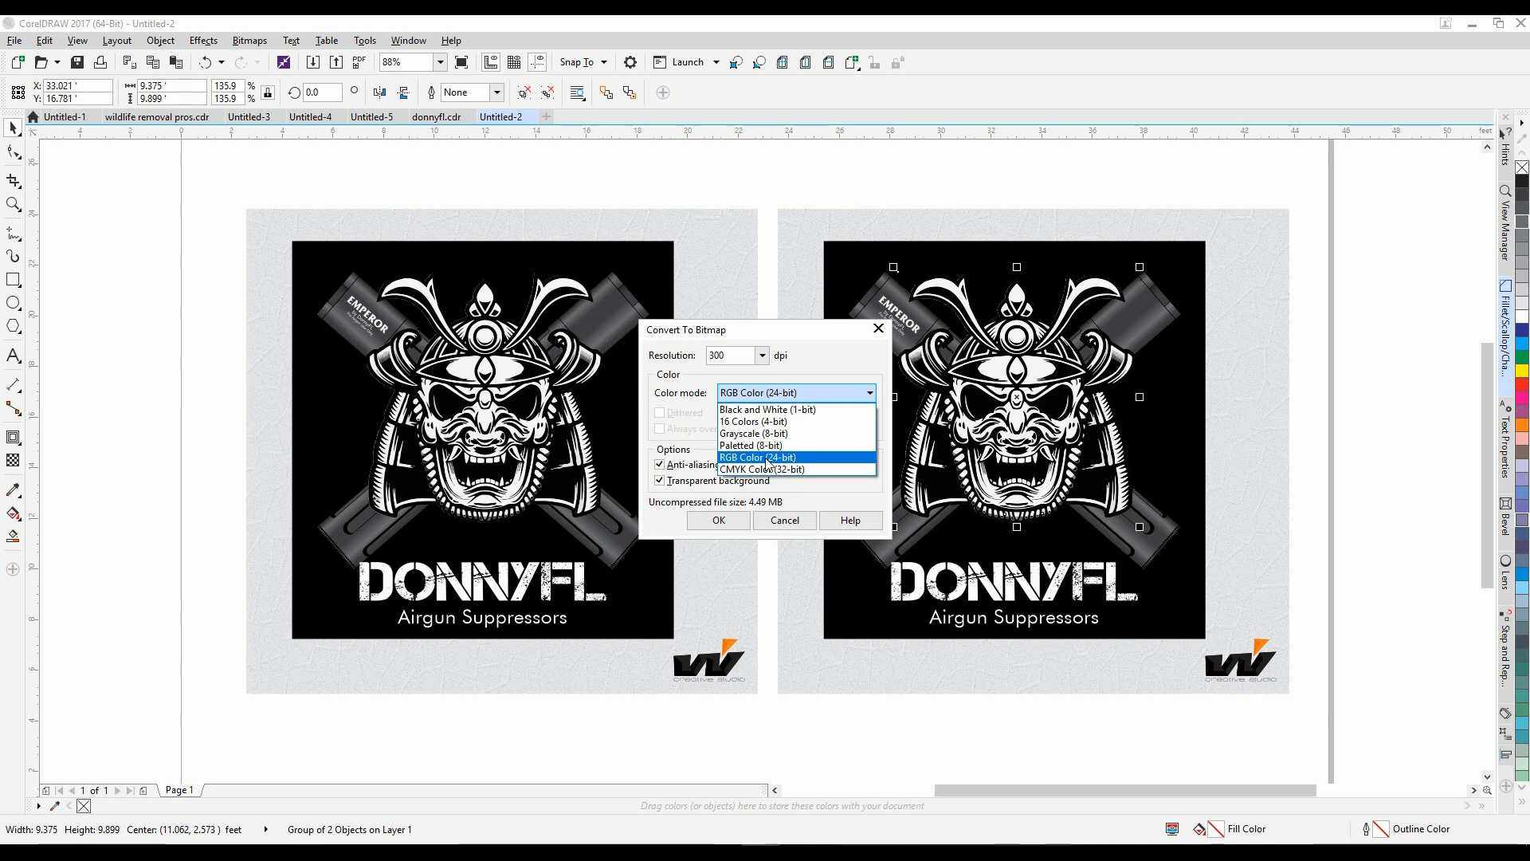
left_click(768, 459)
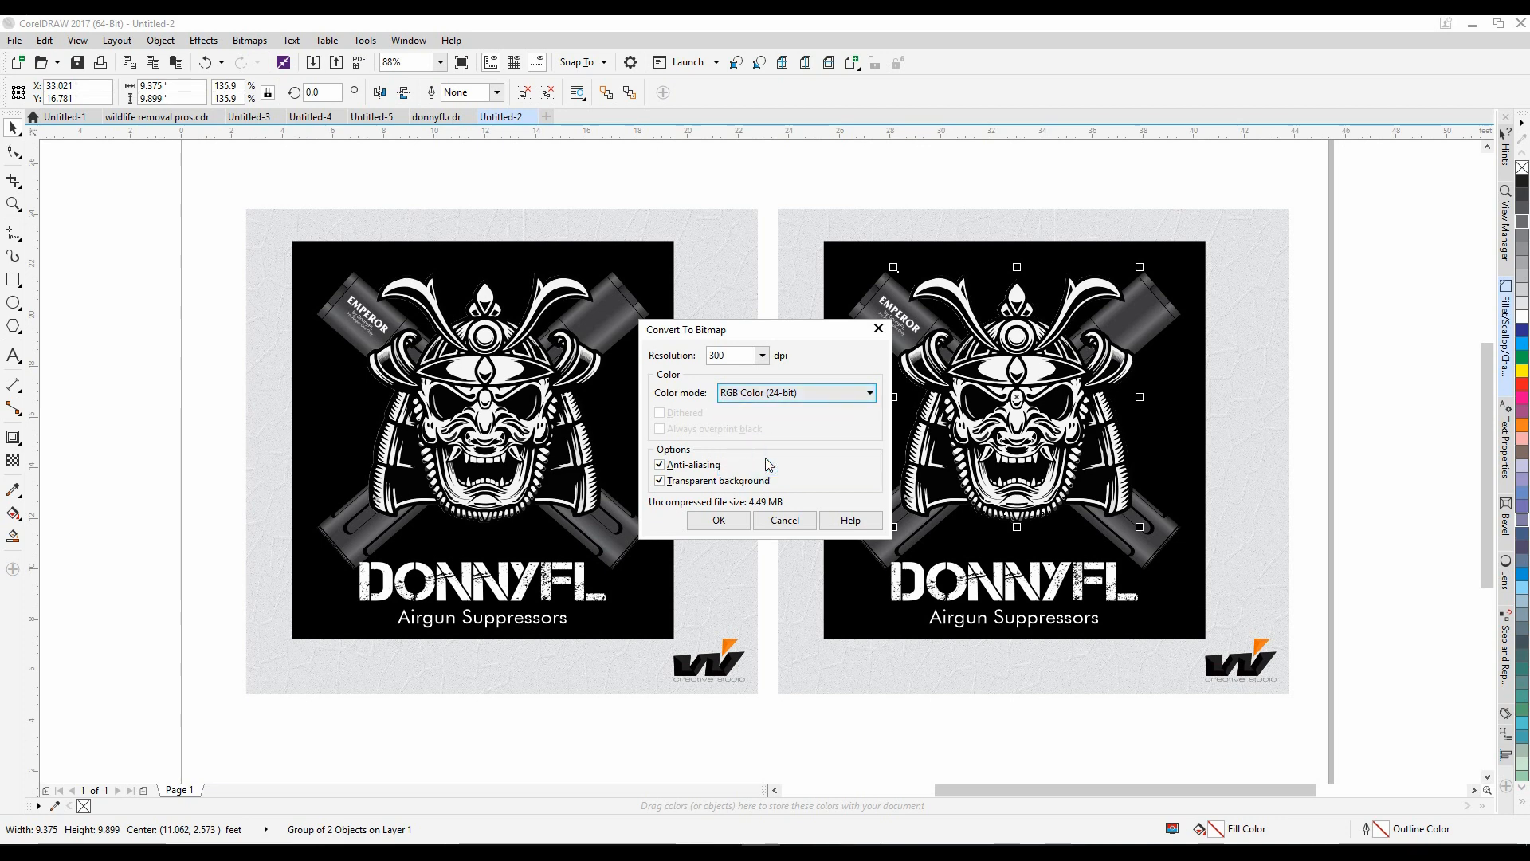
left_click(724, 523)
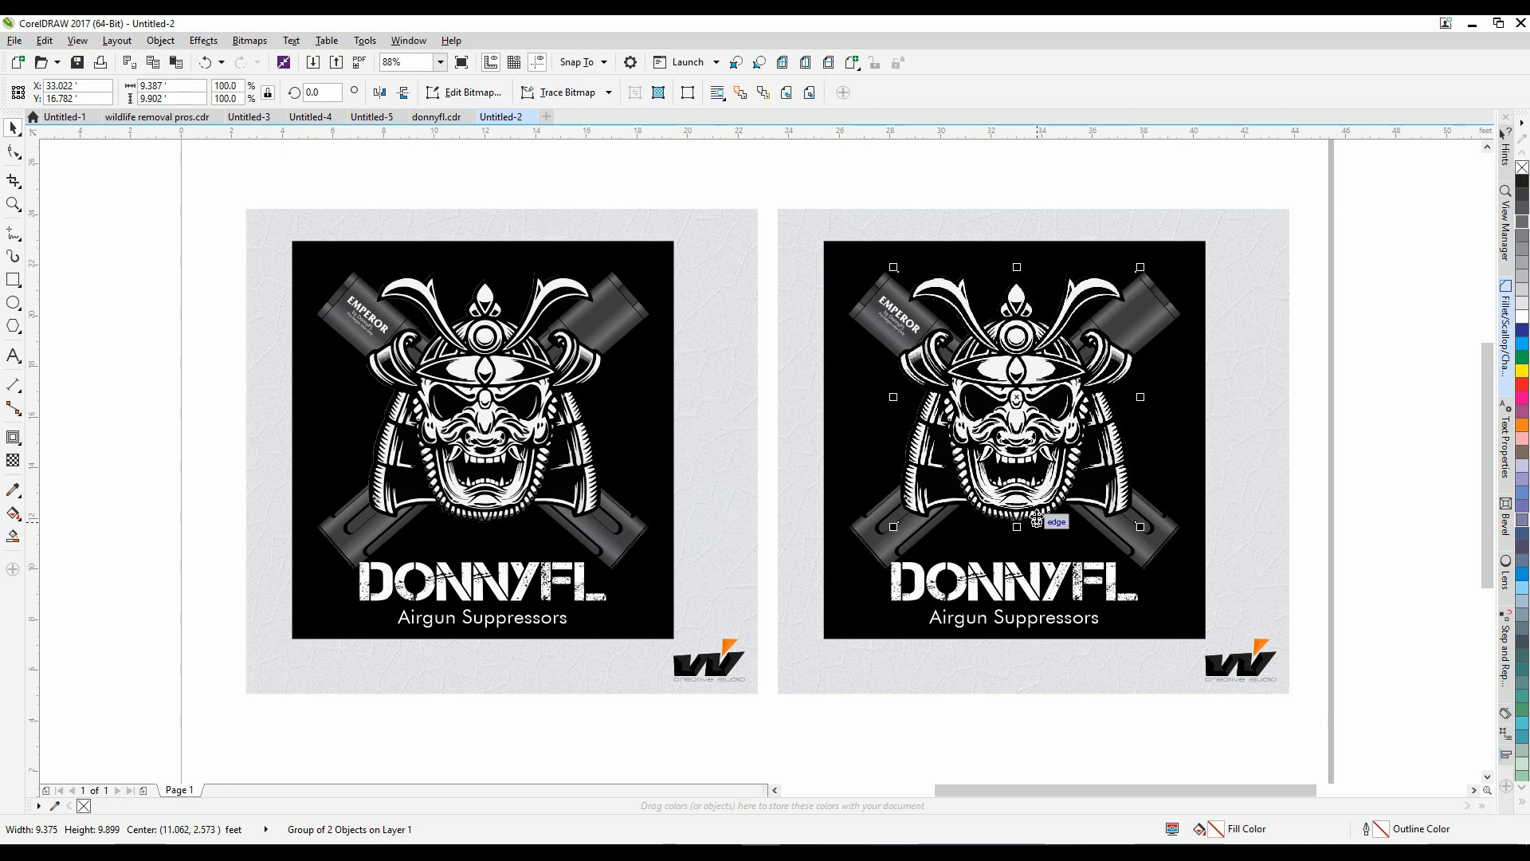
Edit the mask bitmap in Corel PHOTO-PAINT and apply the Plastic texture with highlight 96, depth 25, smoothness 61 and light direction 316
left_click(471, 95)
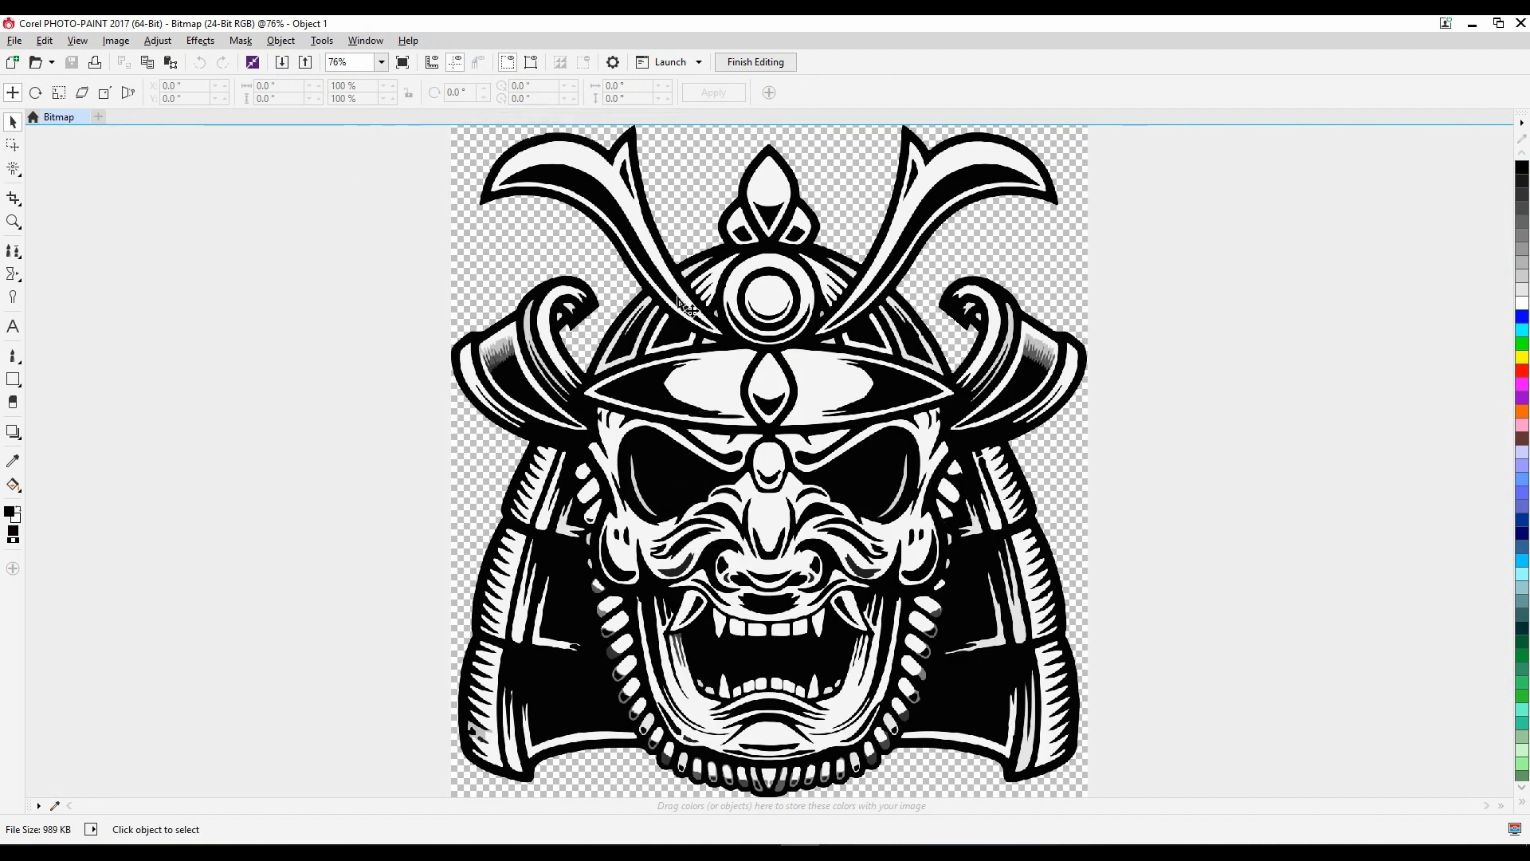
left_click(200, 41)
mouse_move(226, 279)
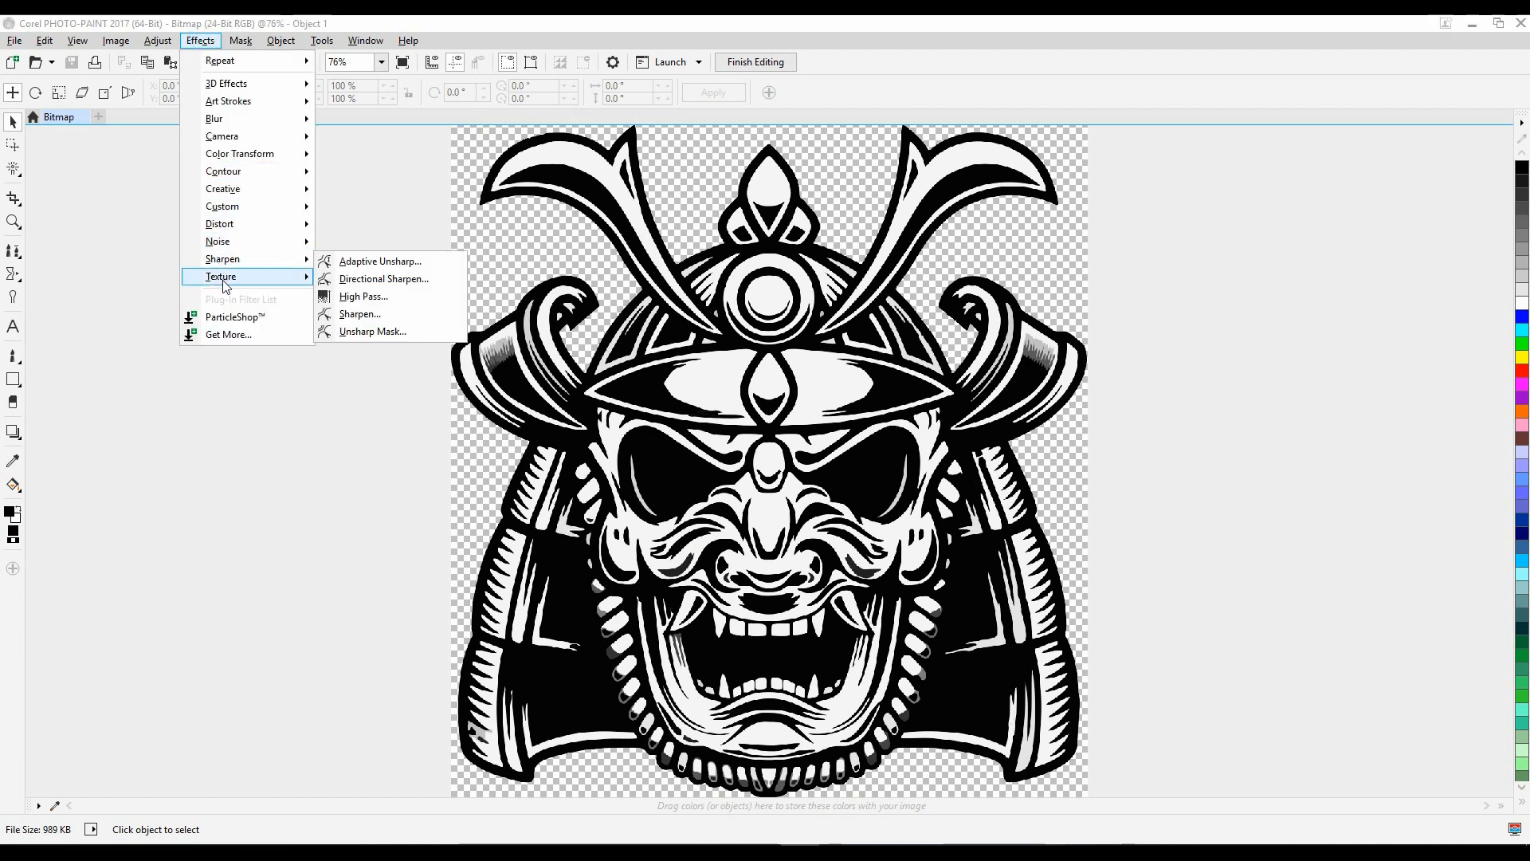
left_click(354, 384)
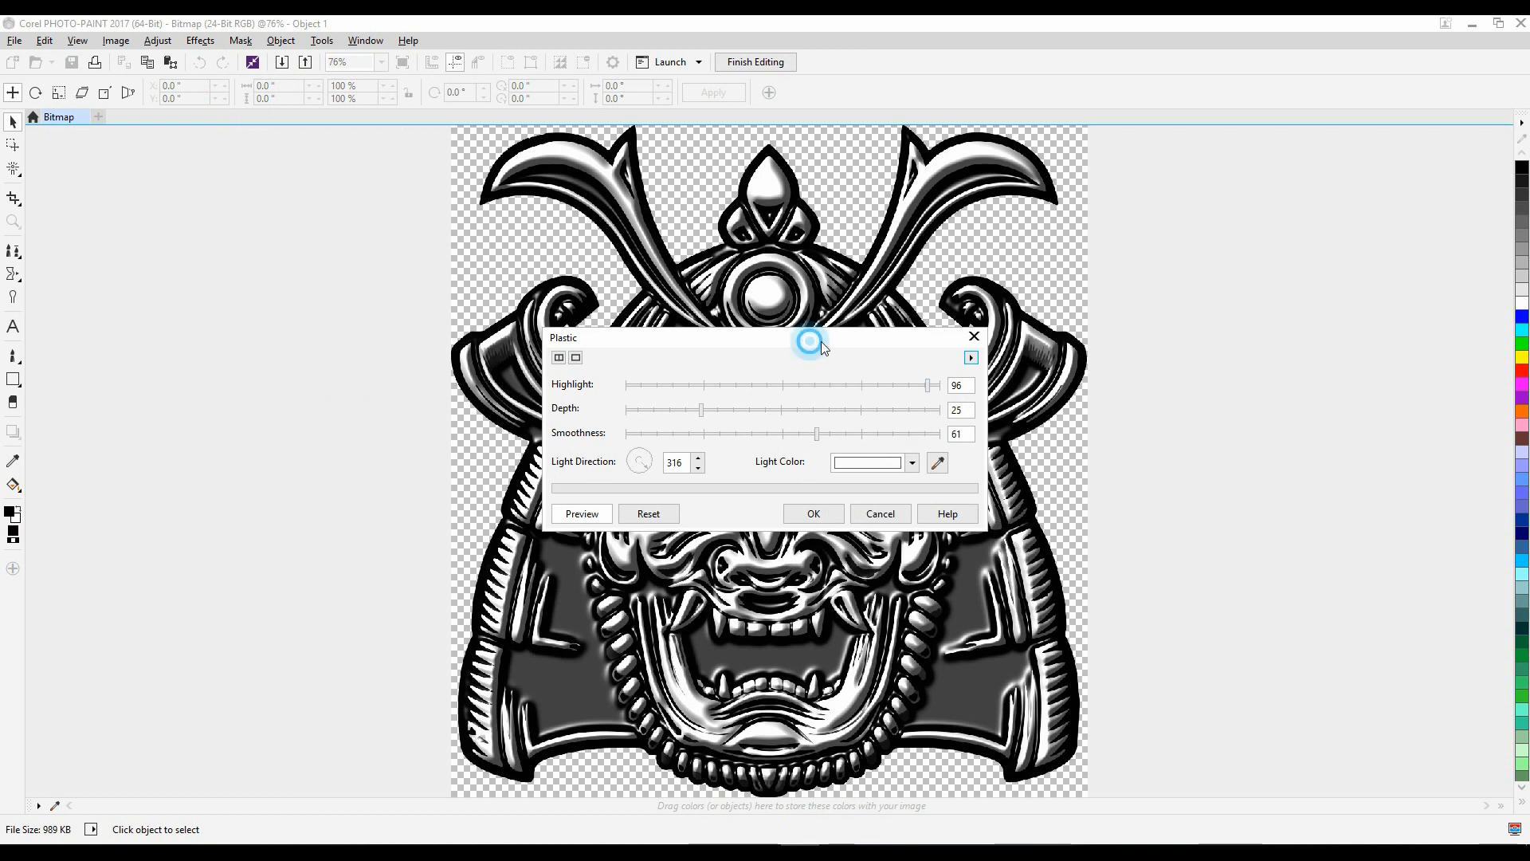
left_click_drag(810, 342, 1304, 189)
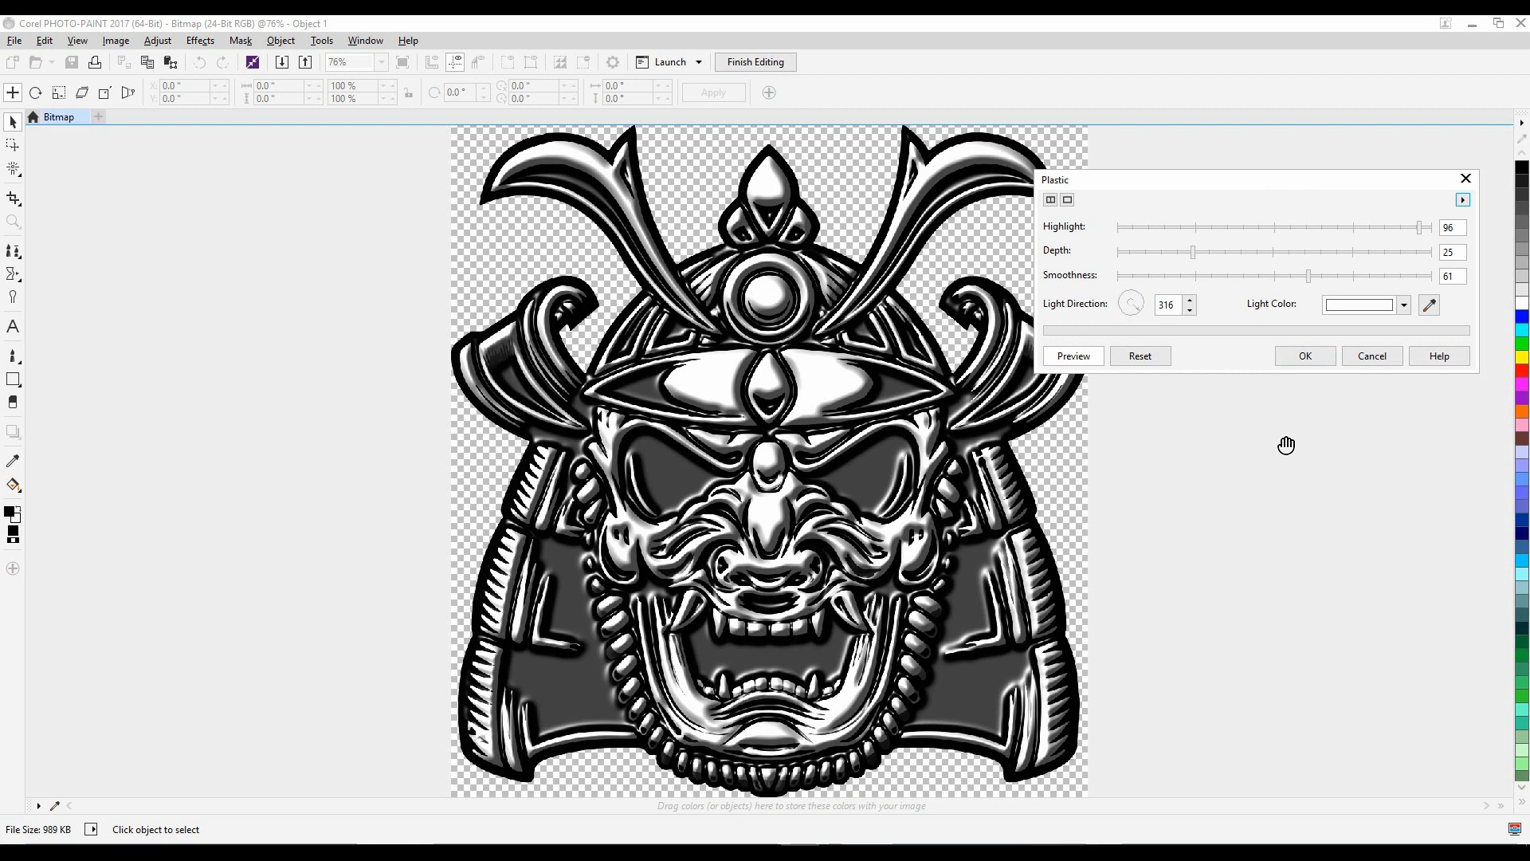
left_click(1306, 356)
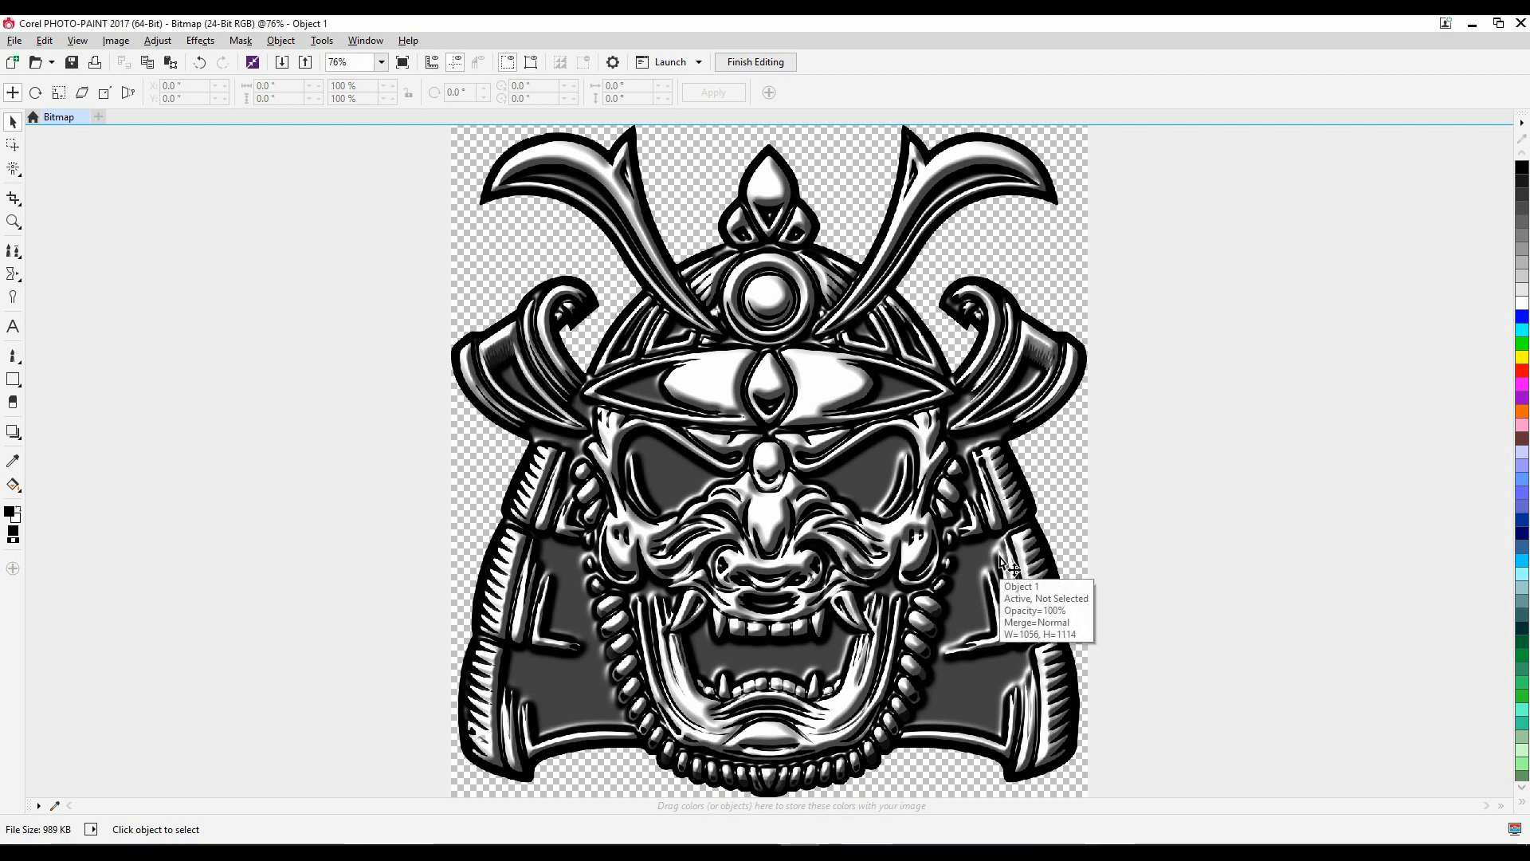
Open the Tone Curve adjustment for the mask bitmap and place its dialog clear of most of the artwork
left_click(159, 43)
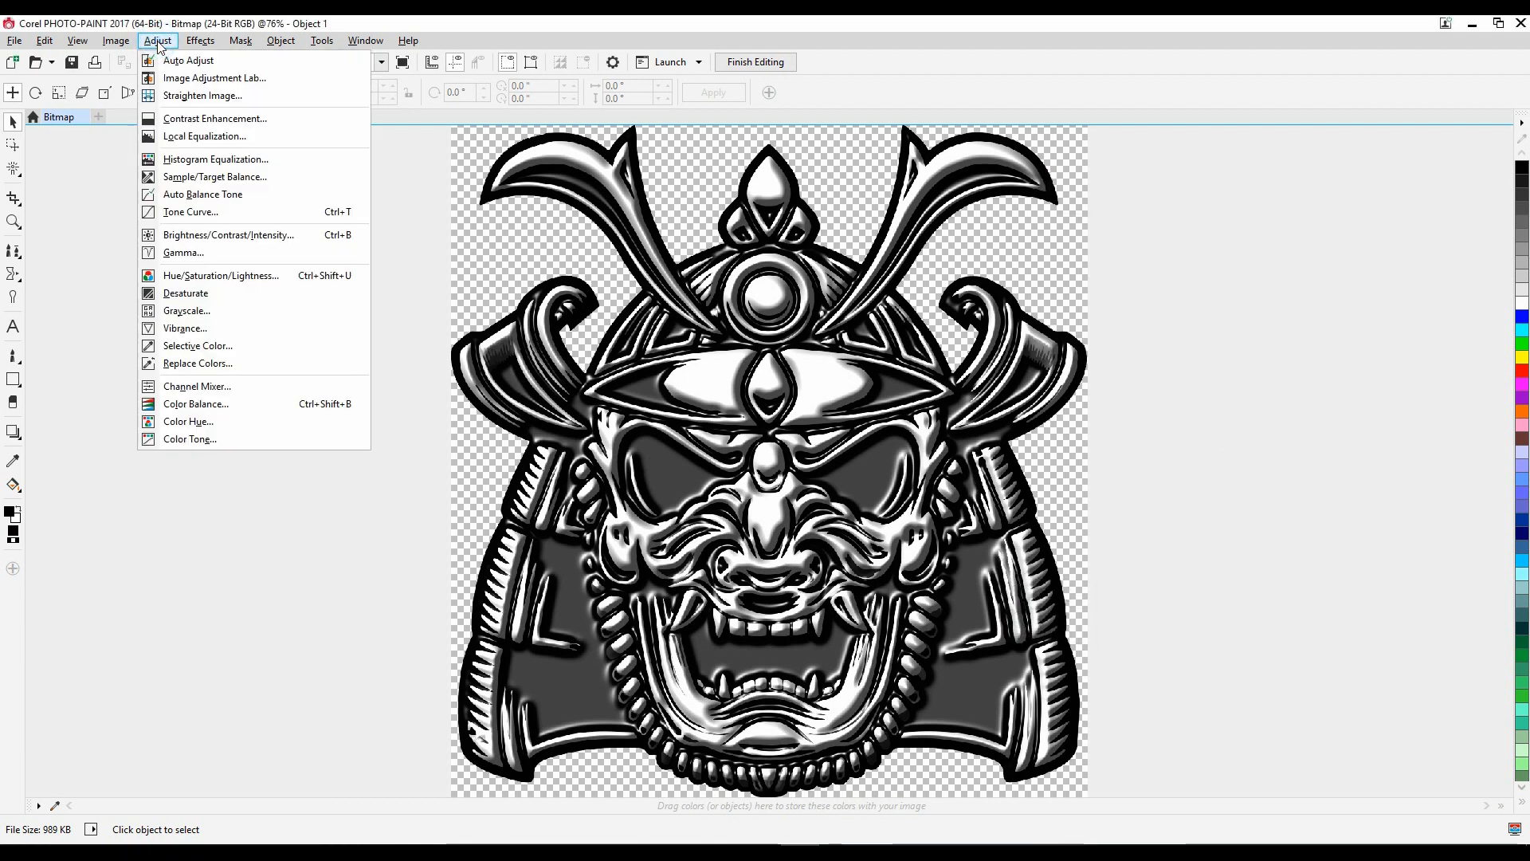
left_click(185, 213)
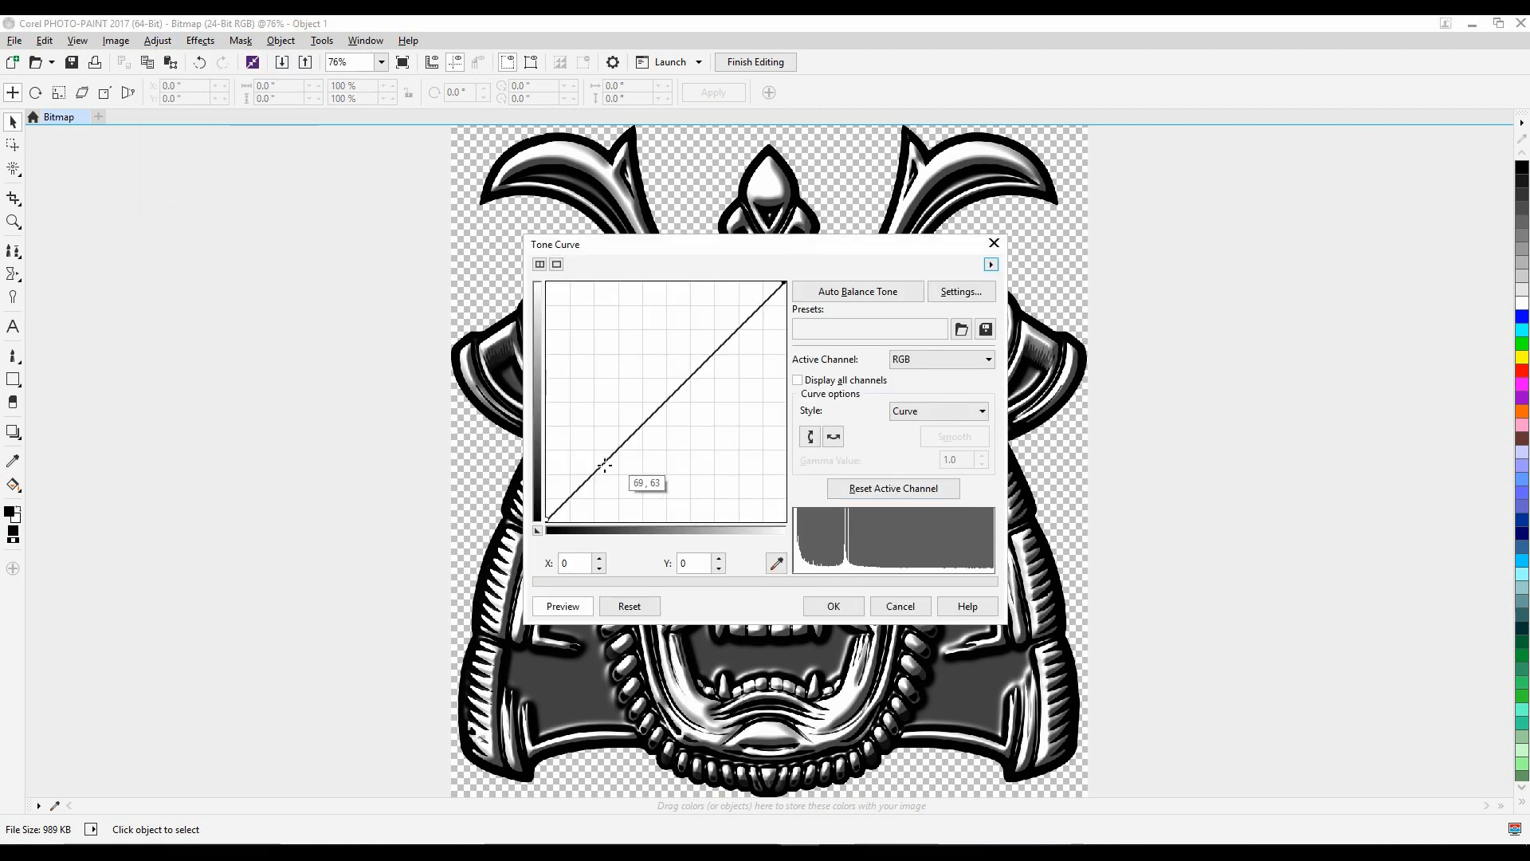
left_click(604, 466)
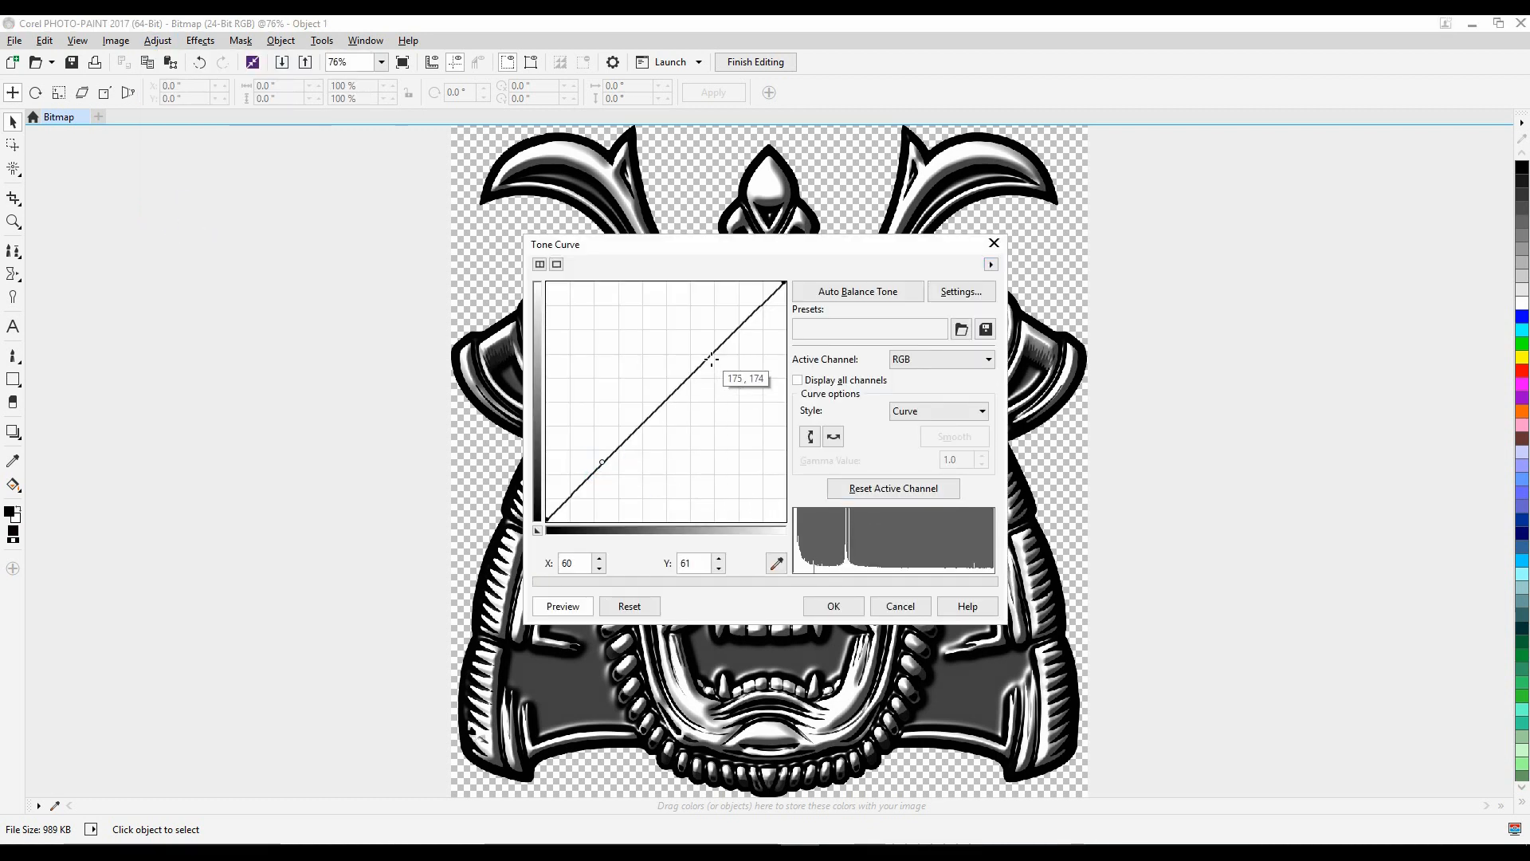
left_click_drag(708, 244, 1264, 306)
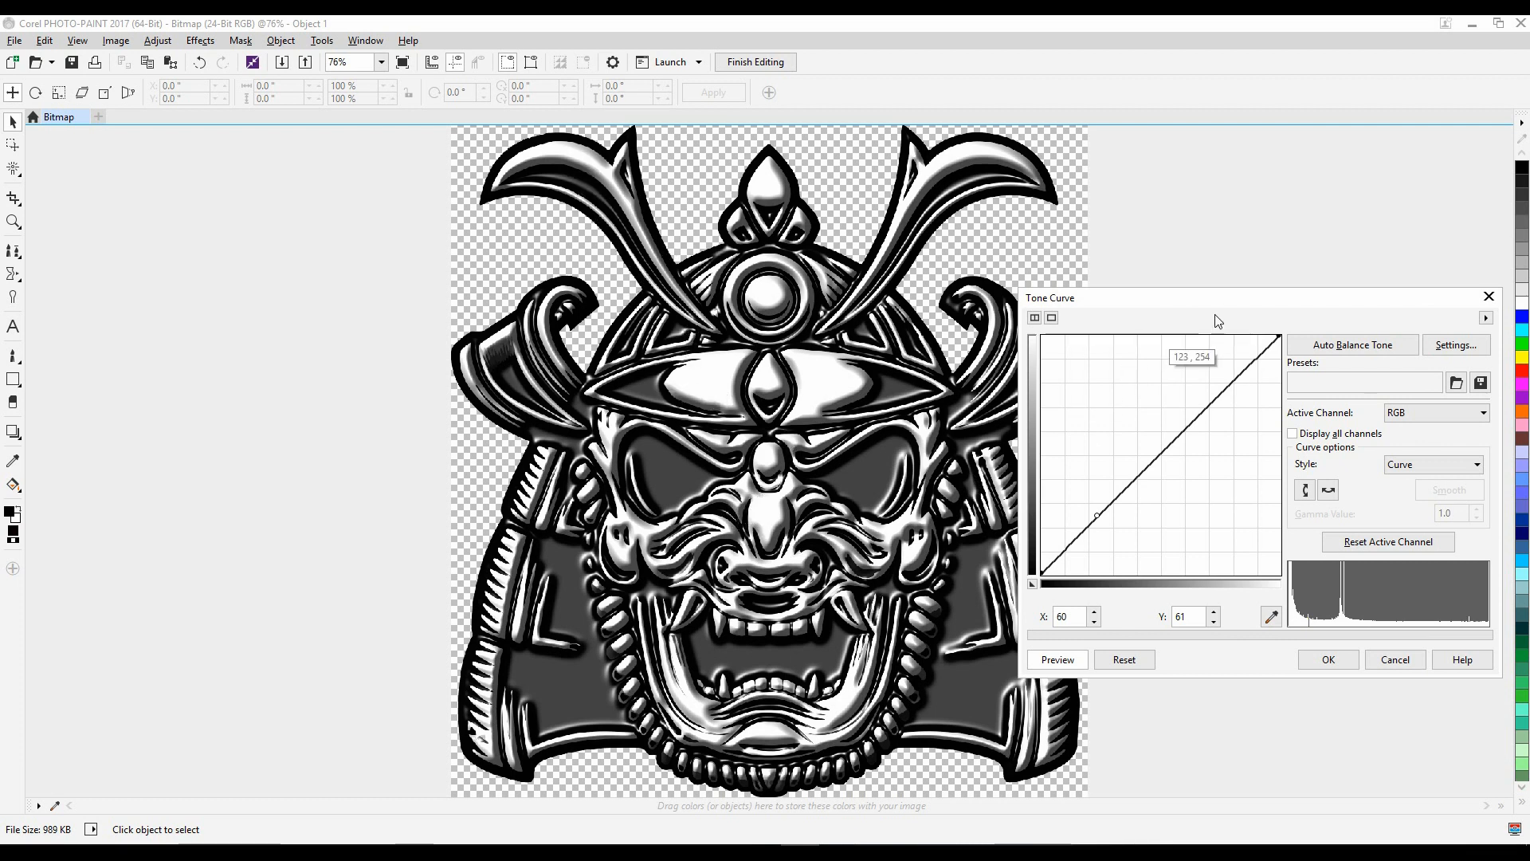
left_click_drag(1231, 299, 256, 382)
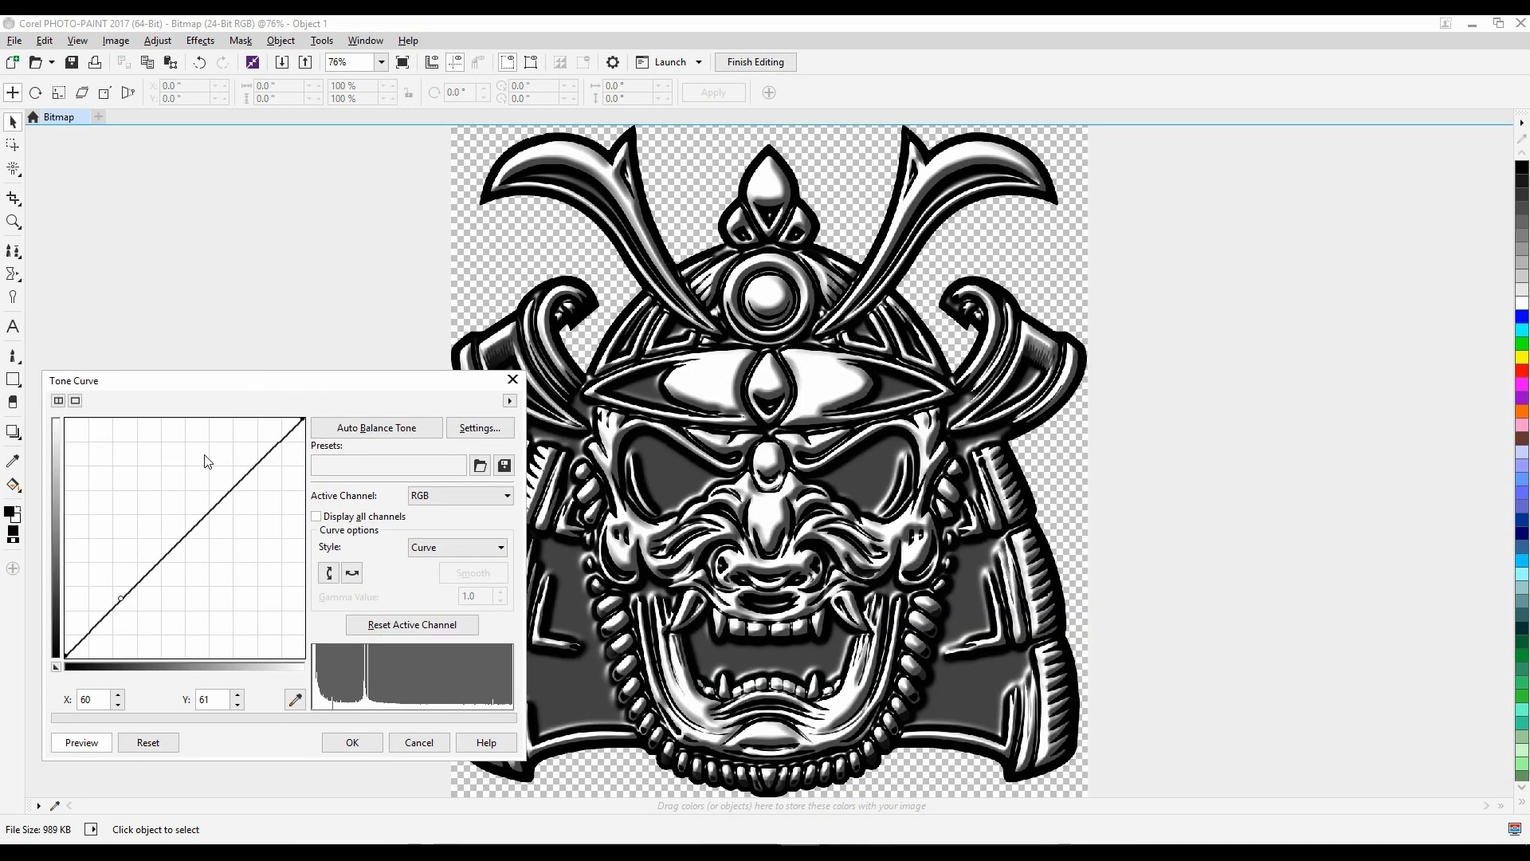
left_click(211, 509)
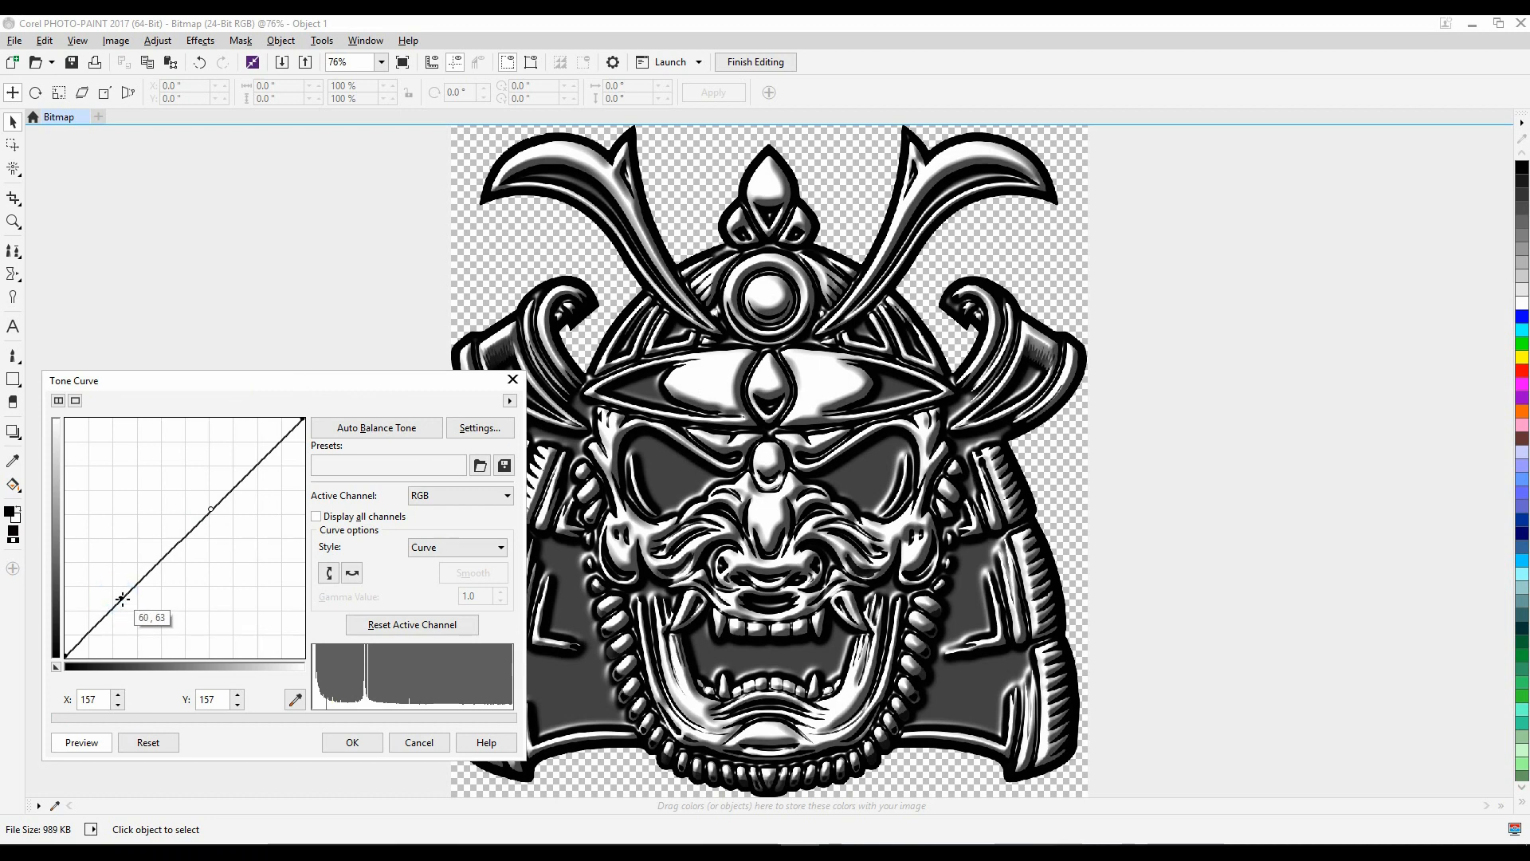
left_click_drag(121, 604, 207, 582)
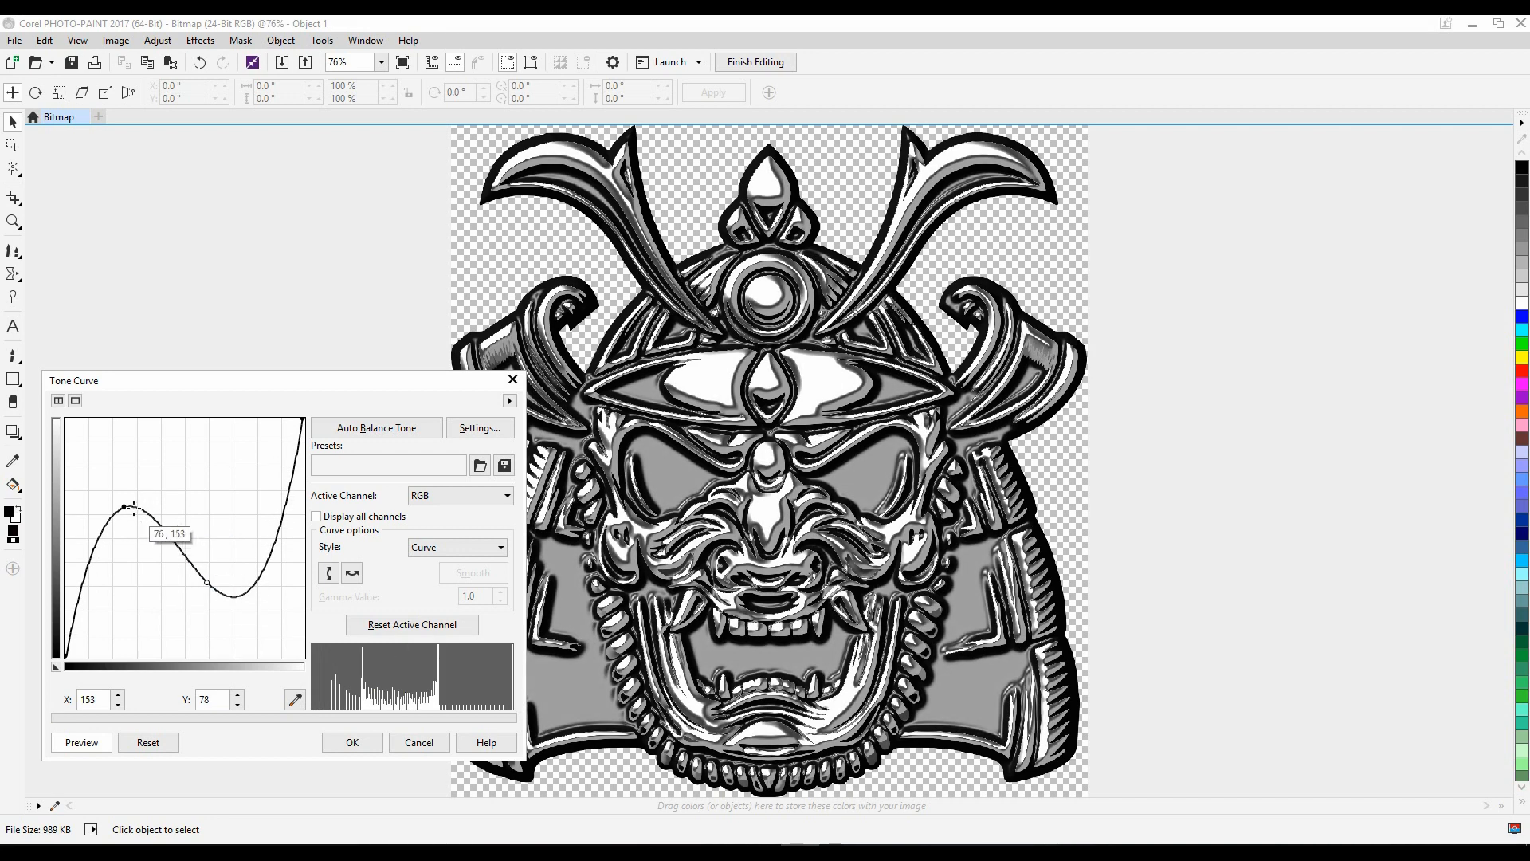
left_click(126, 508)
left_click_drag(126, 508, 134, 480)
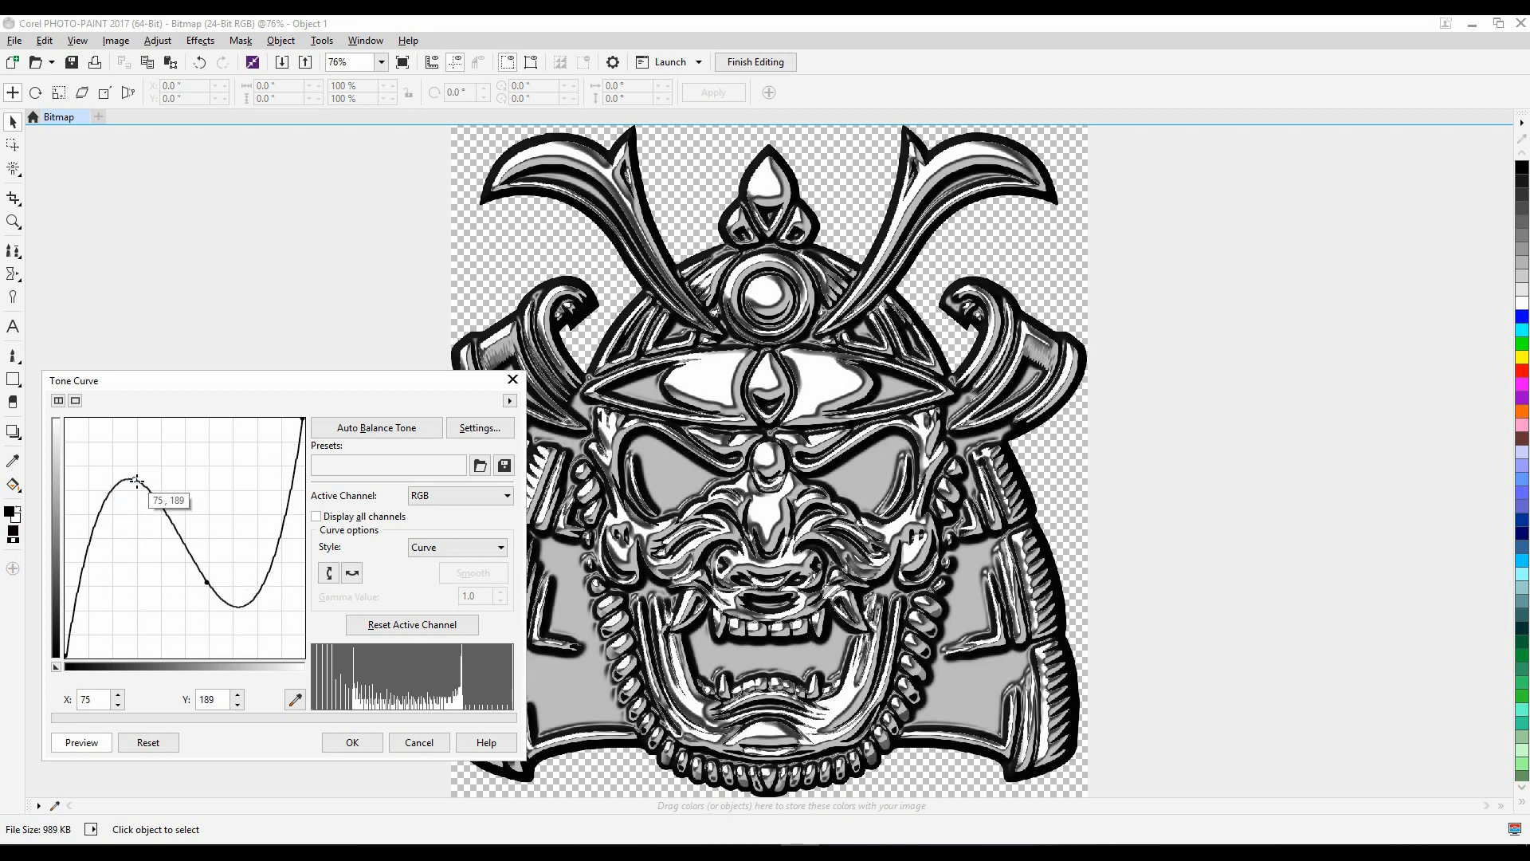
left_click_drag(223, 600, 180, 590)
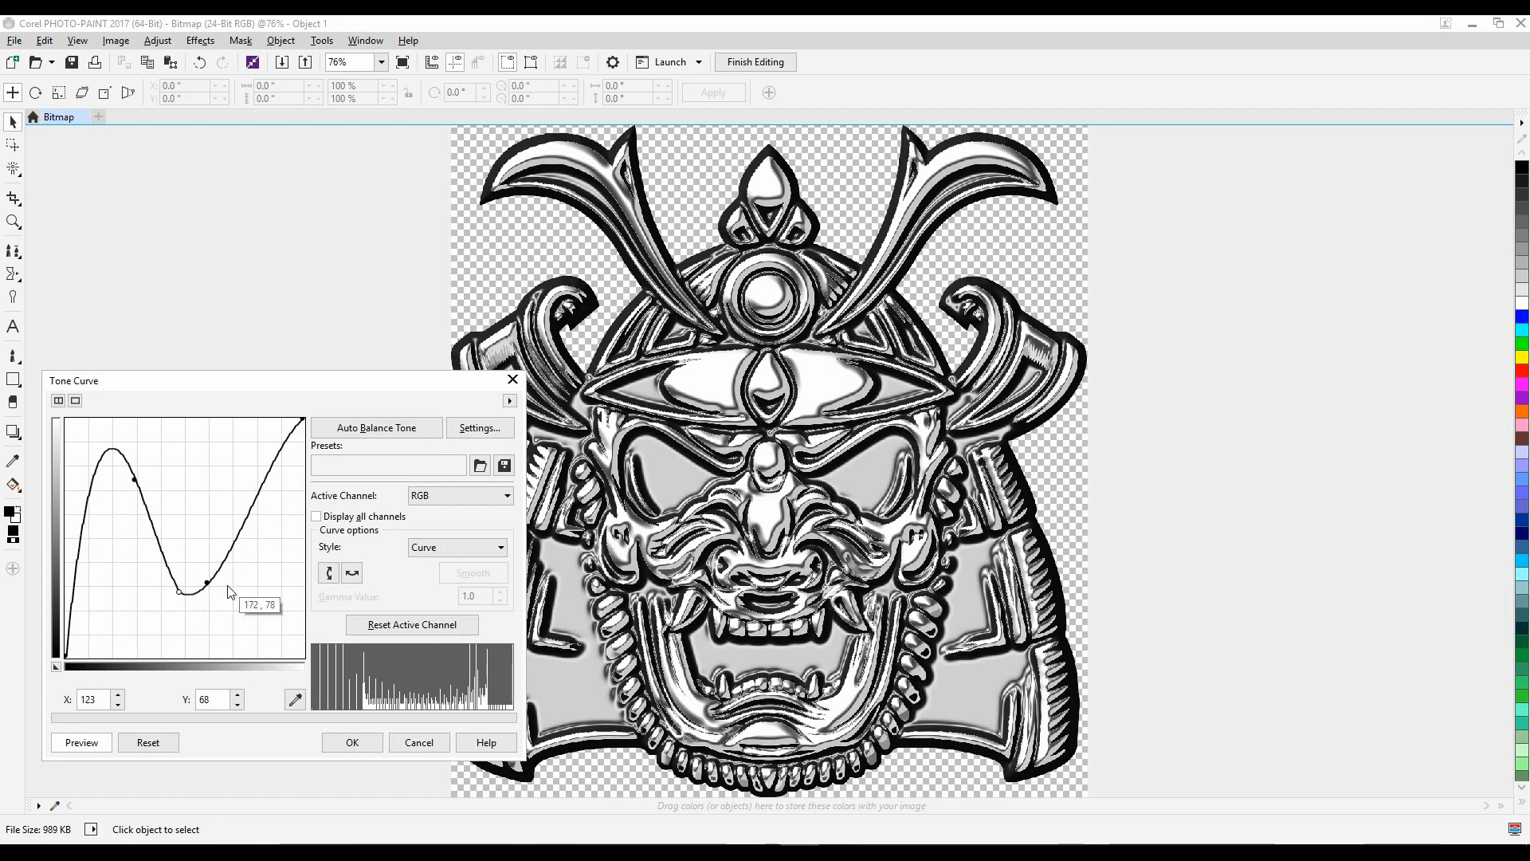
left_click(179, 589)
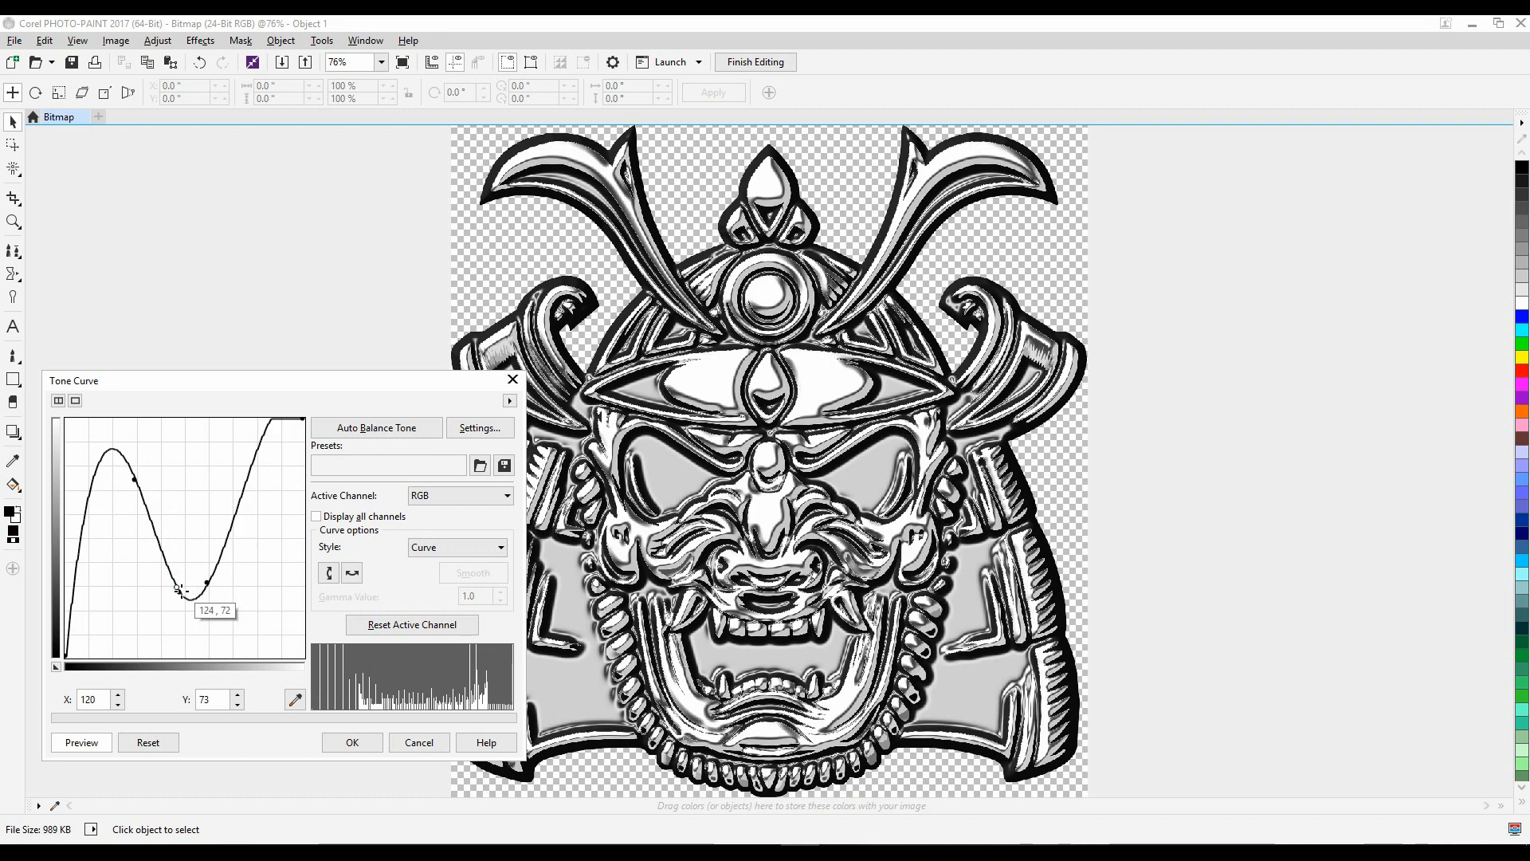
left_click(148, 741)
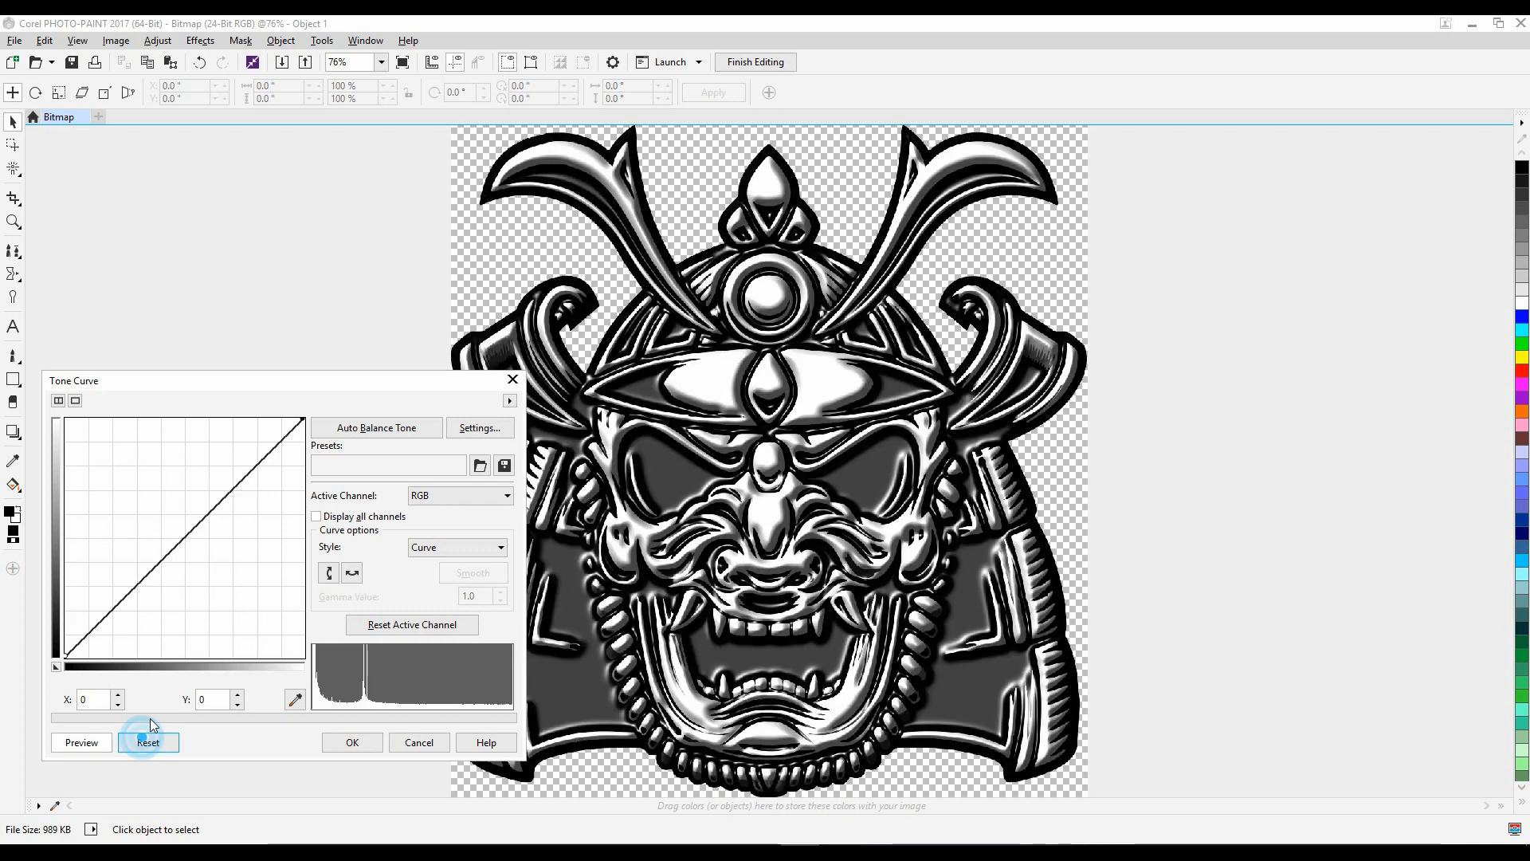
Shape the RGB tone curve with a peak point at about X 61, Y 150 and a low point at about X 160, Y 68, and apply it
left_click(121, 598)
left_click(216, 503)
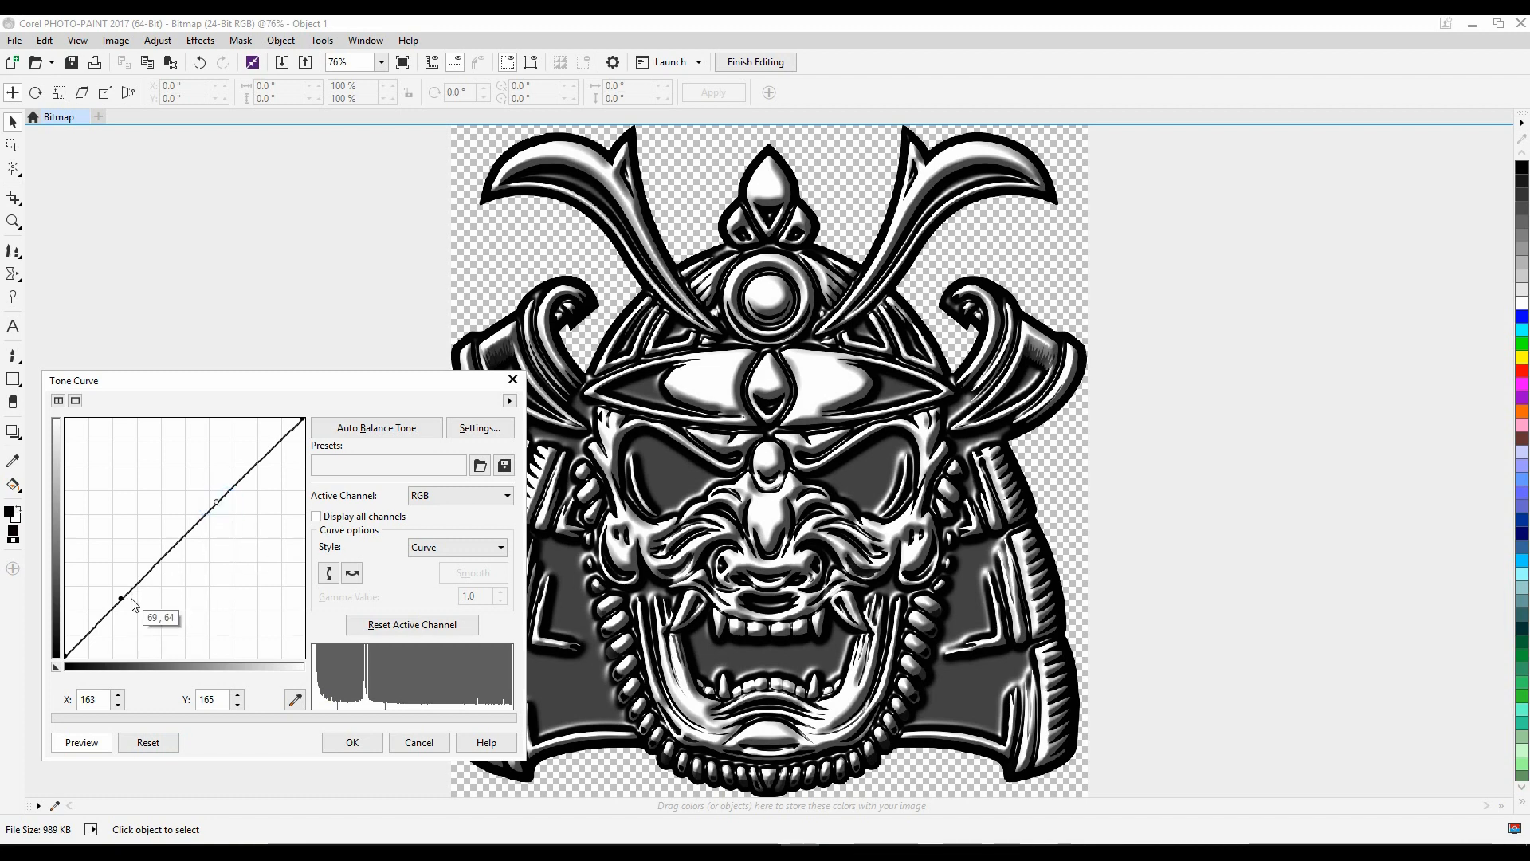
left_click_drag(131, 600, 130, 561)
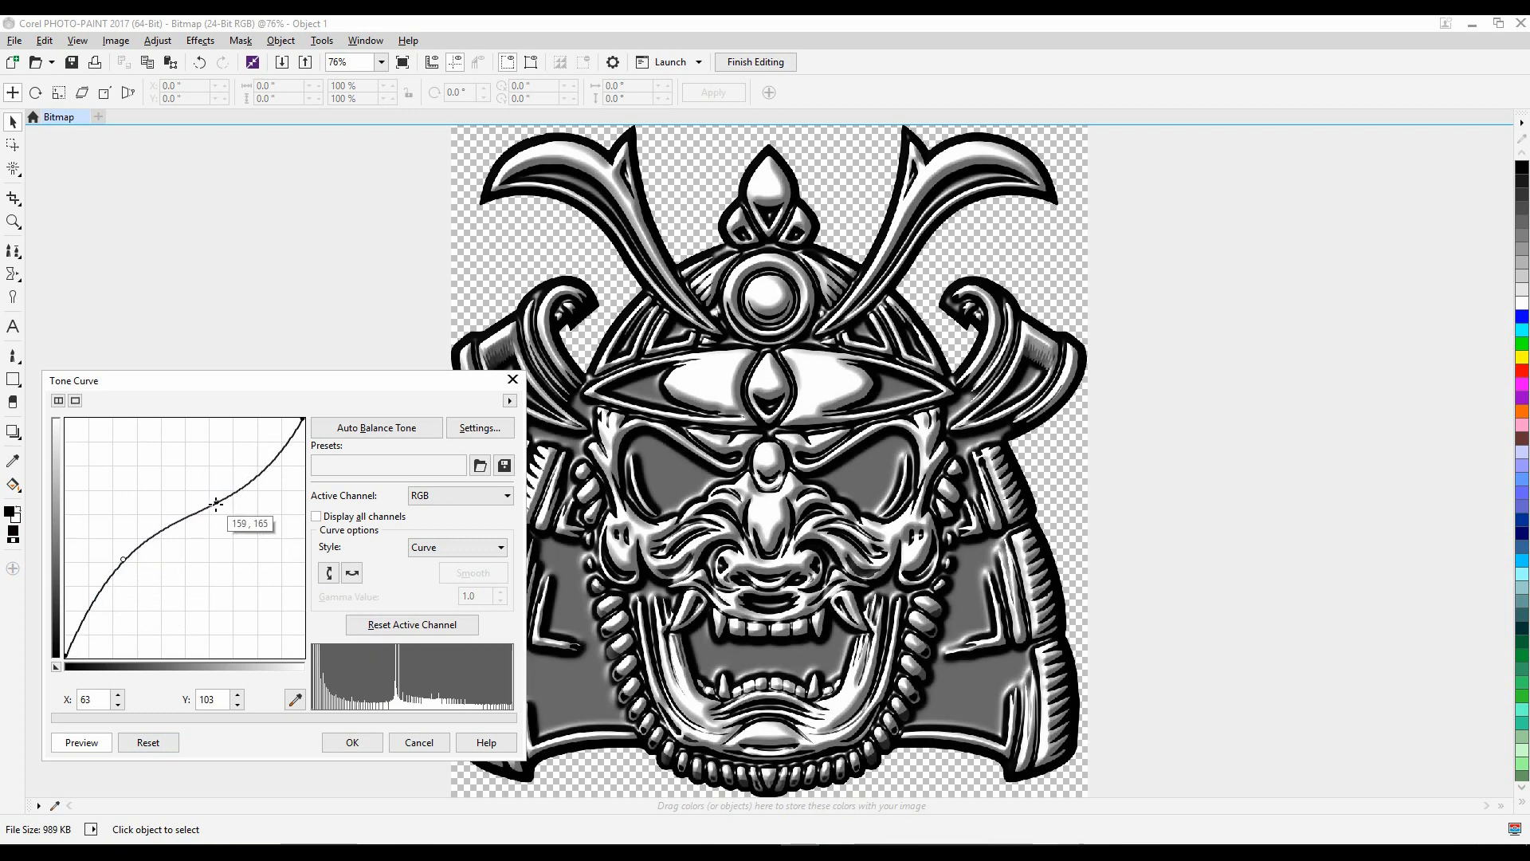
left_click_drag(216, 503, 216, 593)
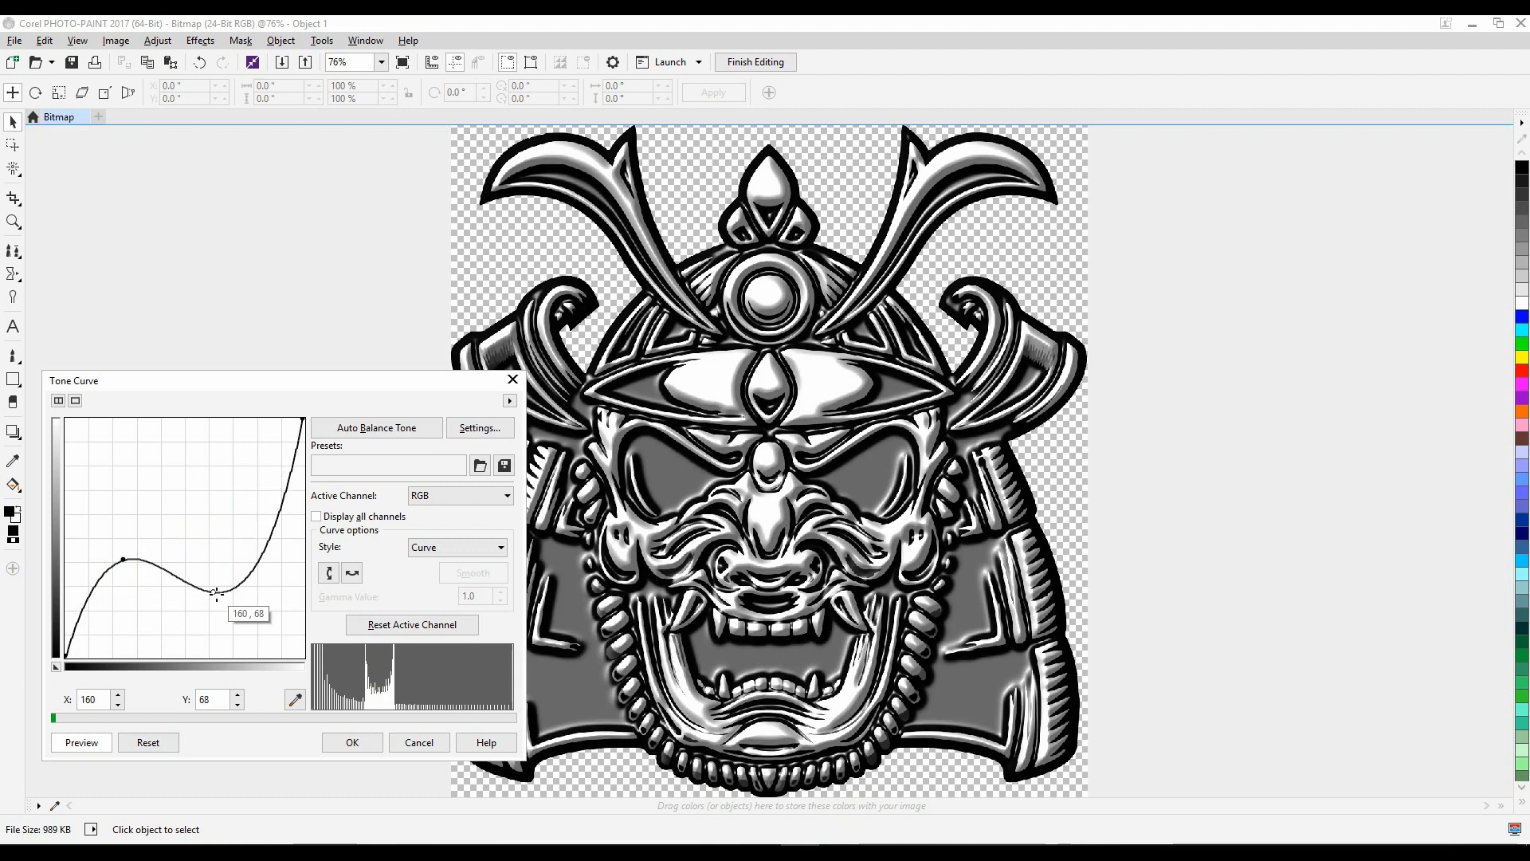
left_click_drag(122, 559, 123, 516)
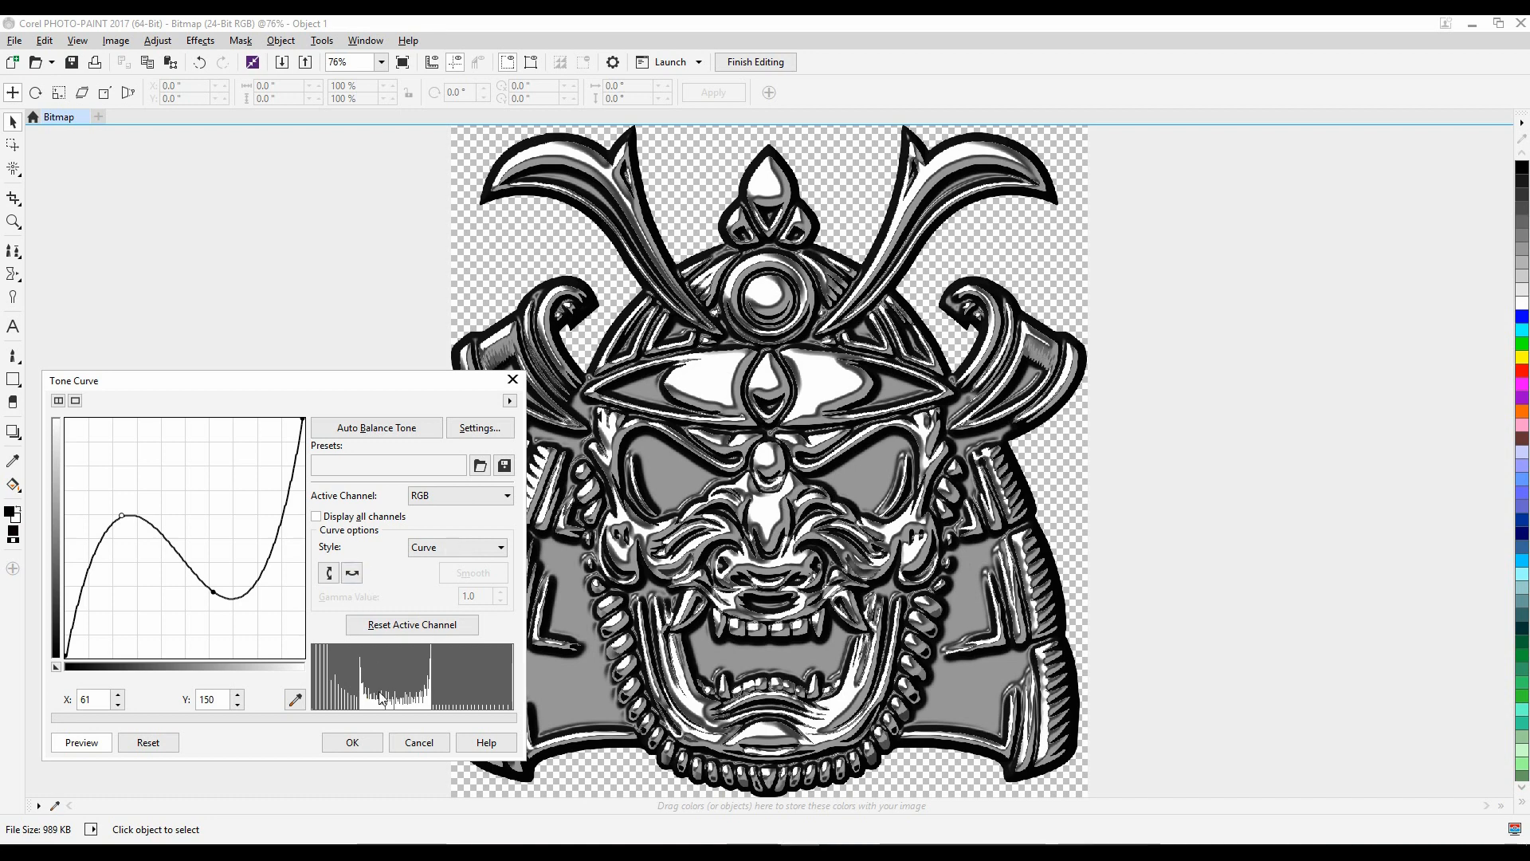
left_click(351, 742)
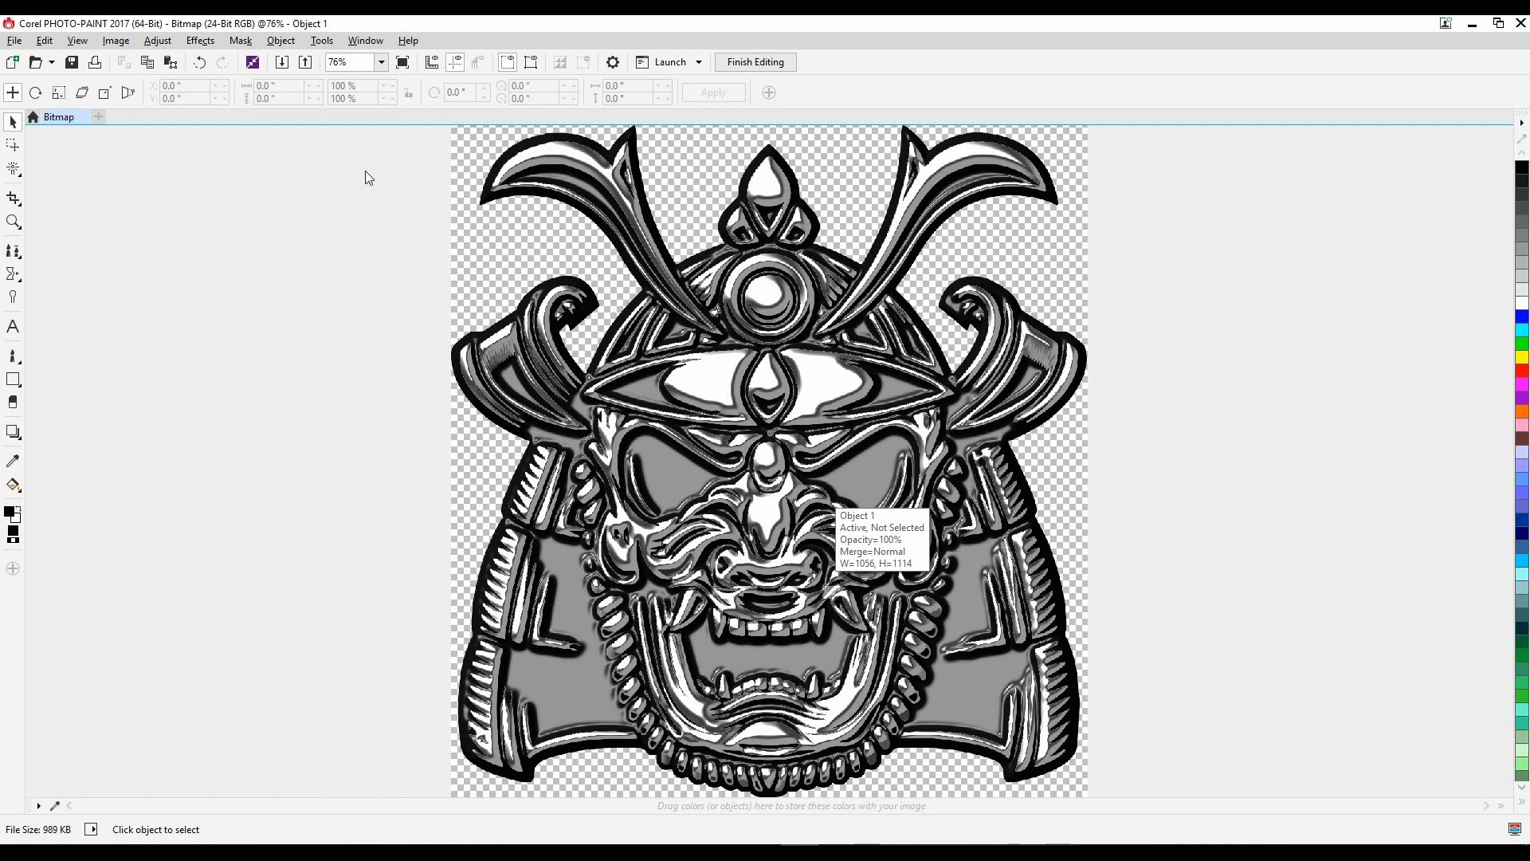
Preview a gold tone on the mask using Color Balance with Cyan–Red 13, Magenta–Green -36 and Yellow–Blue -58
left_click(157, 40)
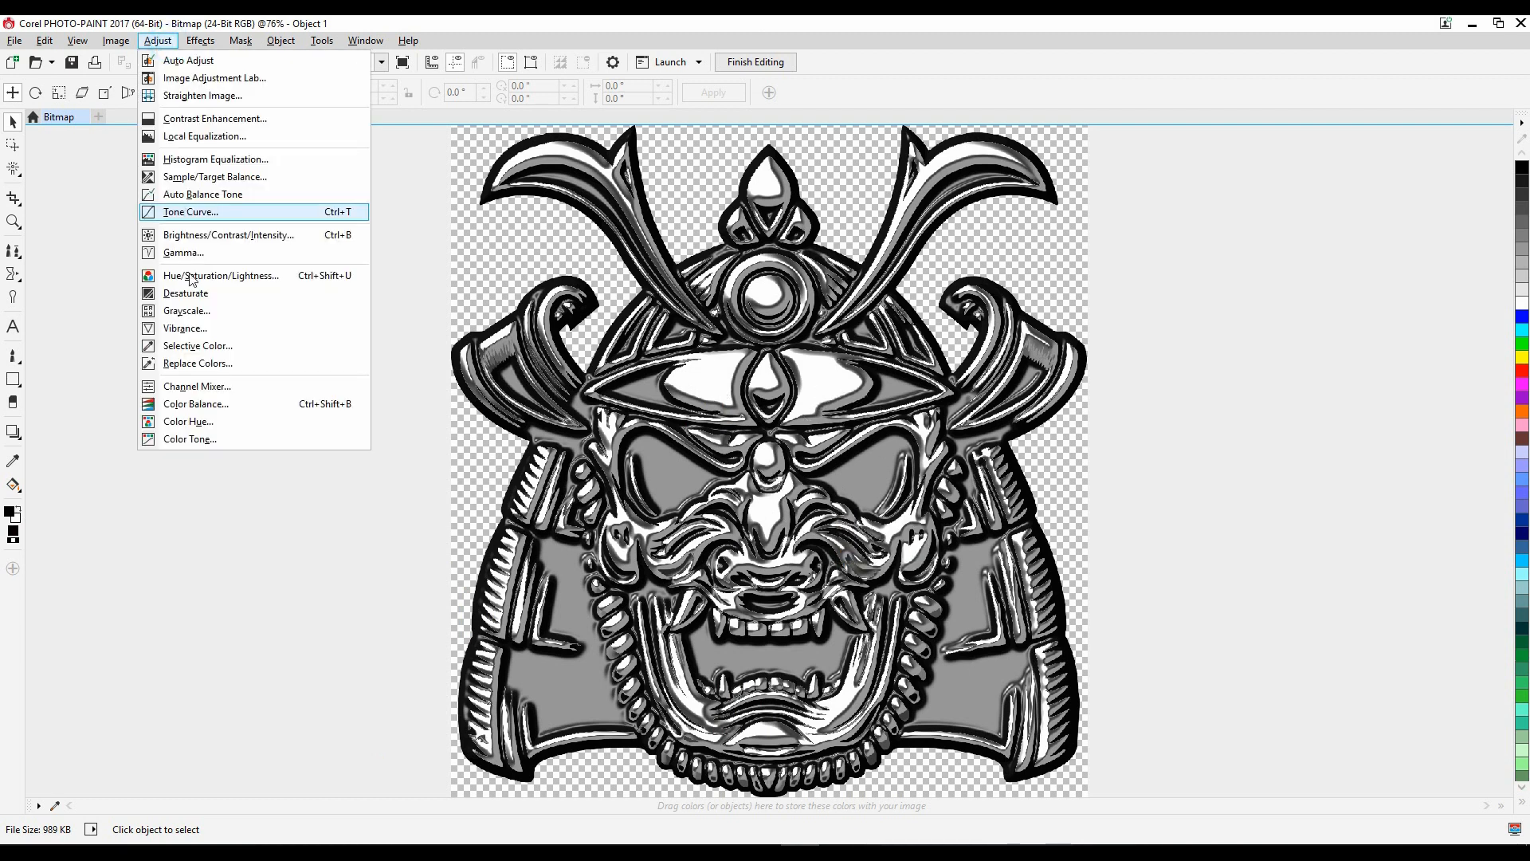
left_click(195, 404)
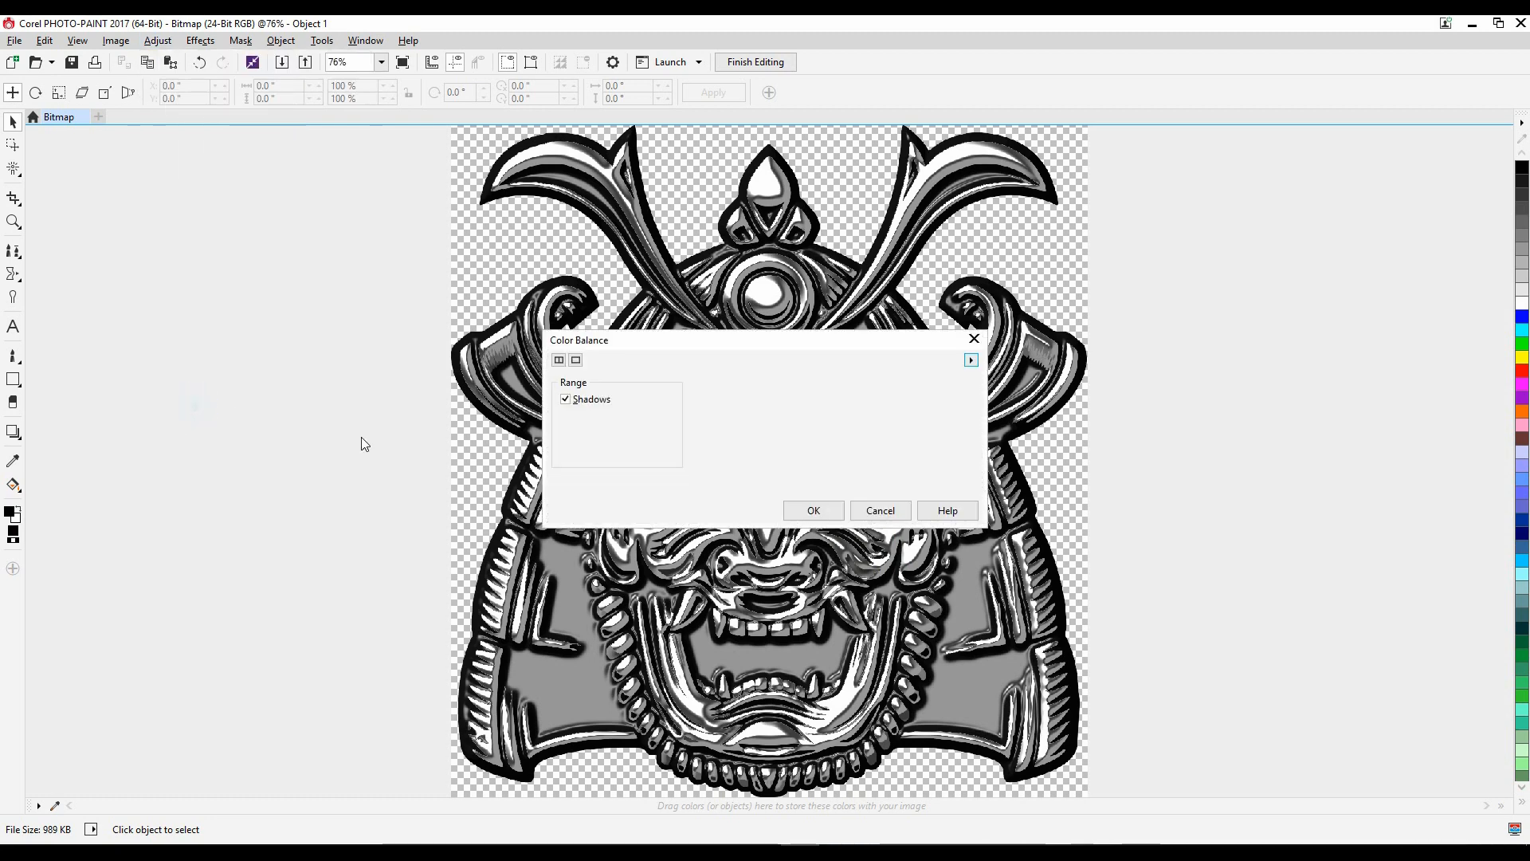
left_click_drag(801, 352, 1296, 199)
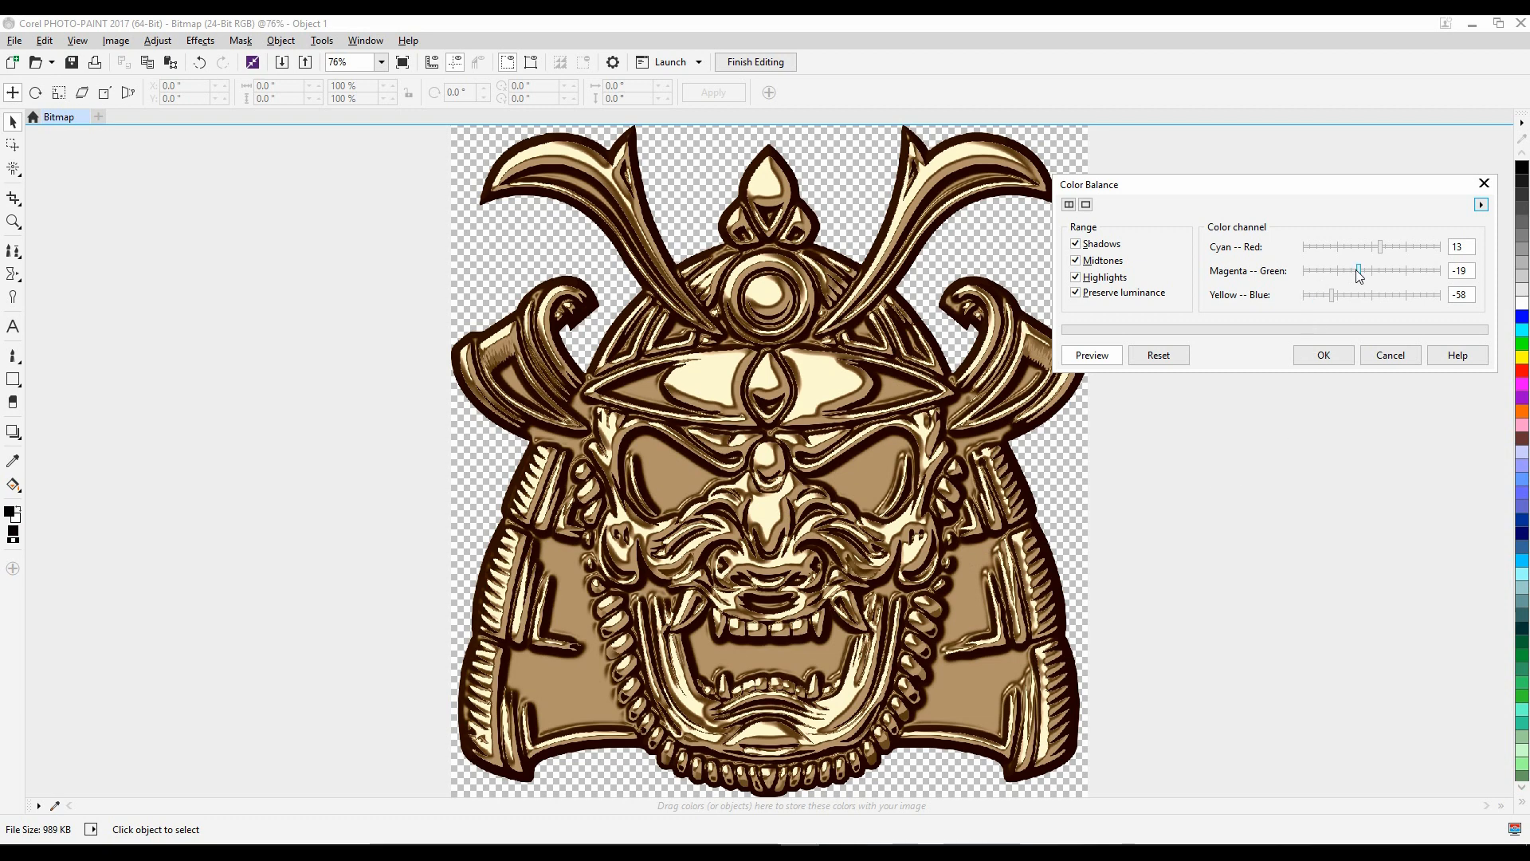
mouse_move(1361, 277)
left_mouse_down()
mouse_move(1332, 275)
mouse_move(1427, 273)
mouse_move(1351, 285)
left_mouse_up()
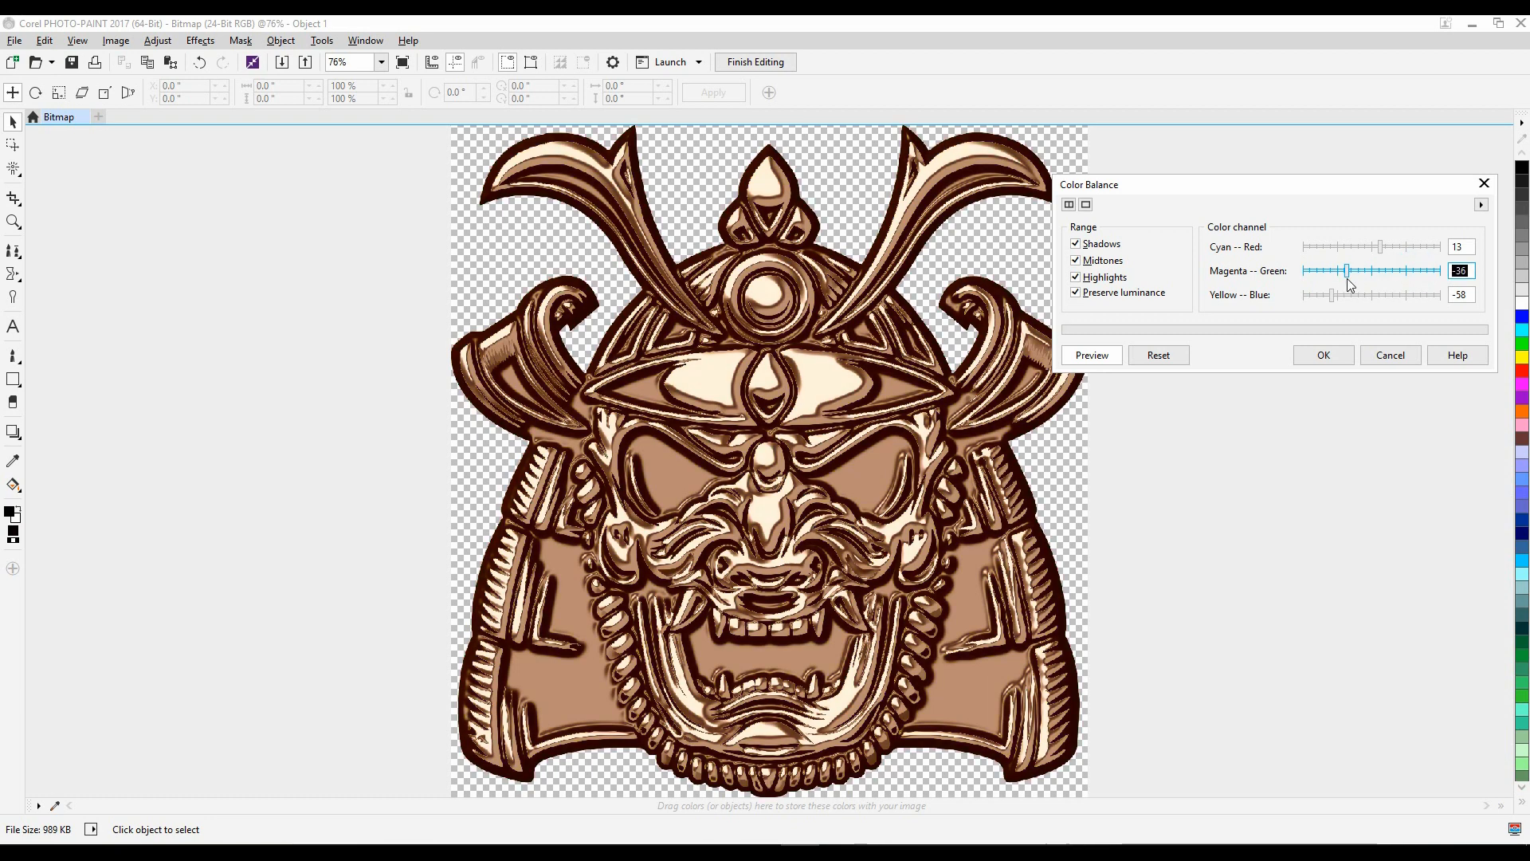
left_click(1390, 355)
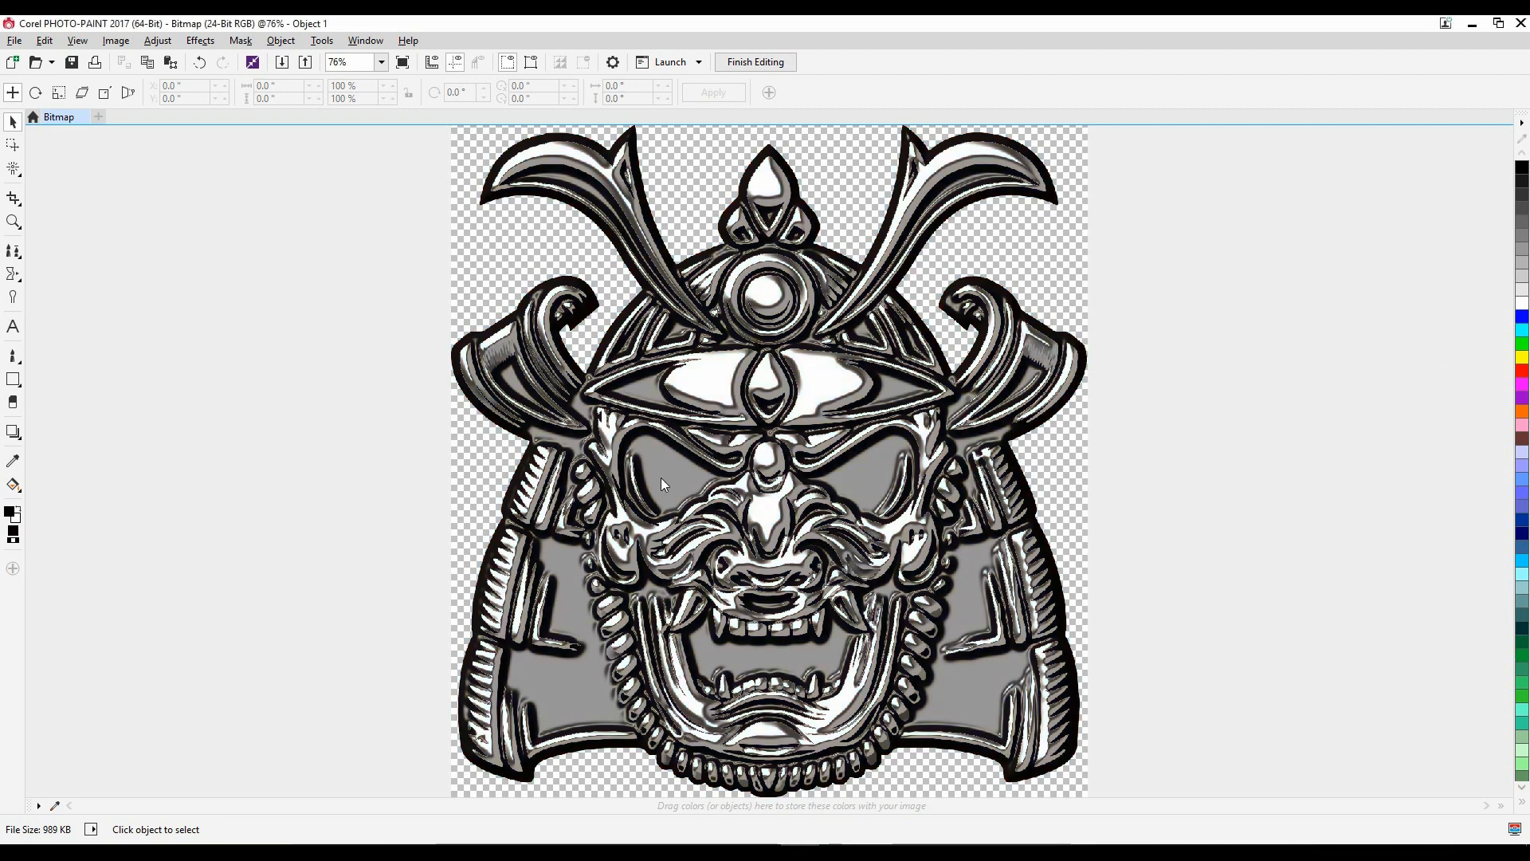
Copy the silver metallic mask object and switch to the CorelDRAW document
left_click(848, 433)
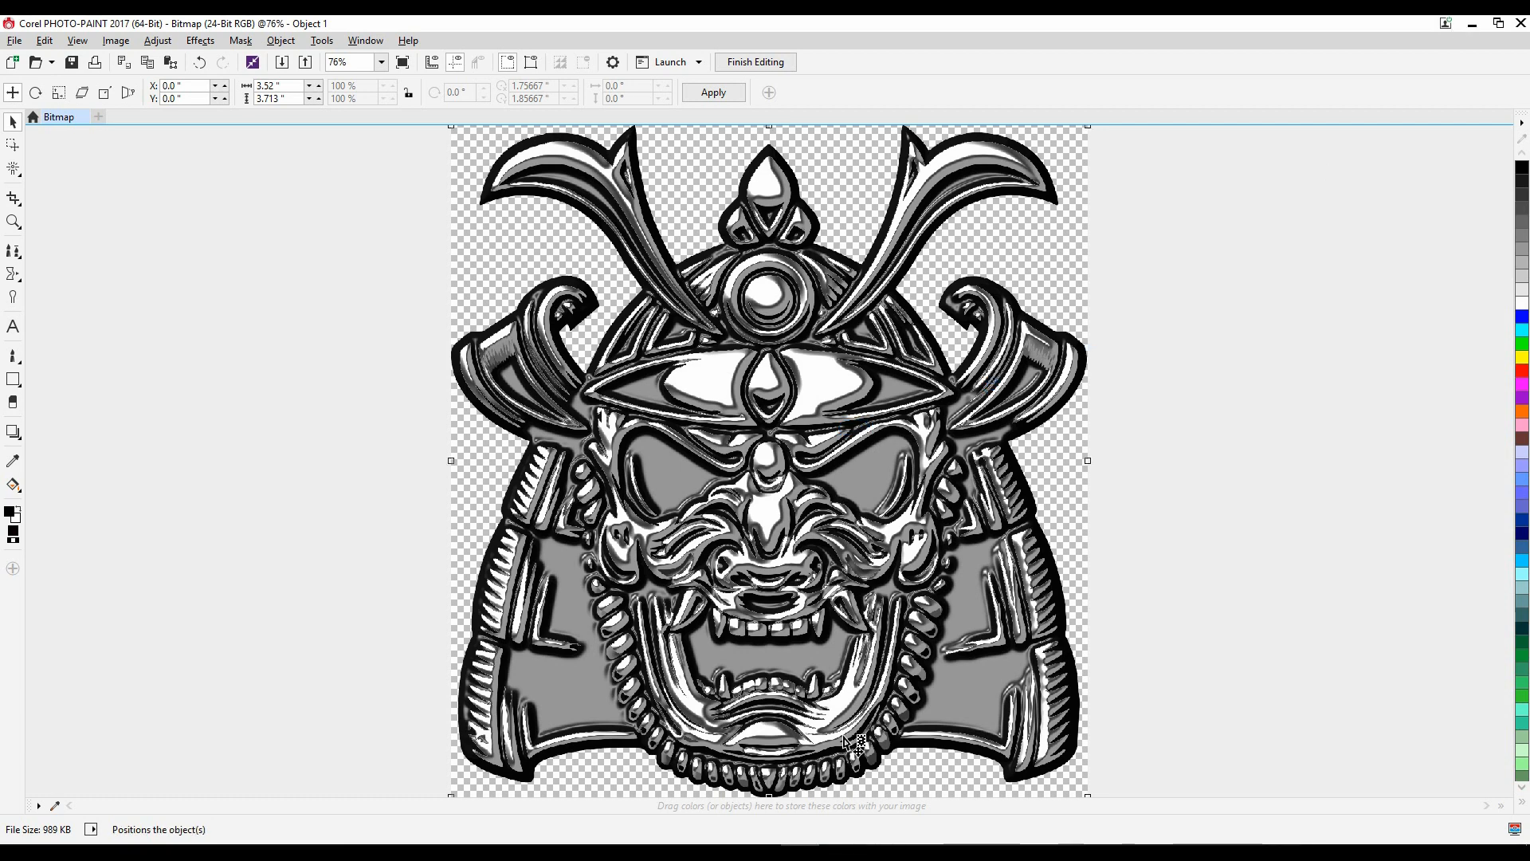
left_click(761, 851)
left_click(1268, 798)
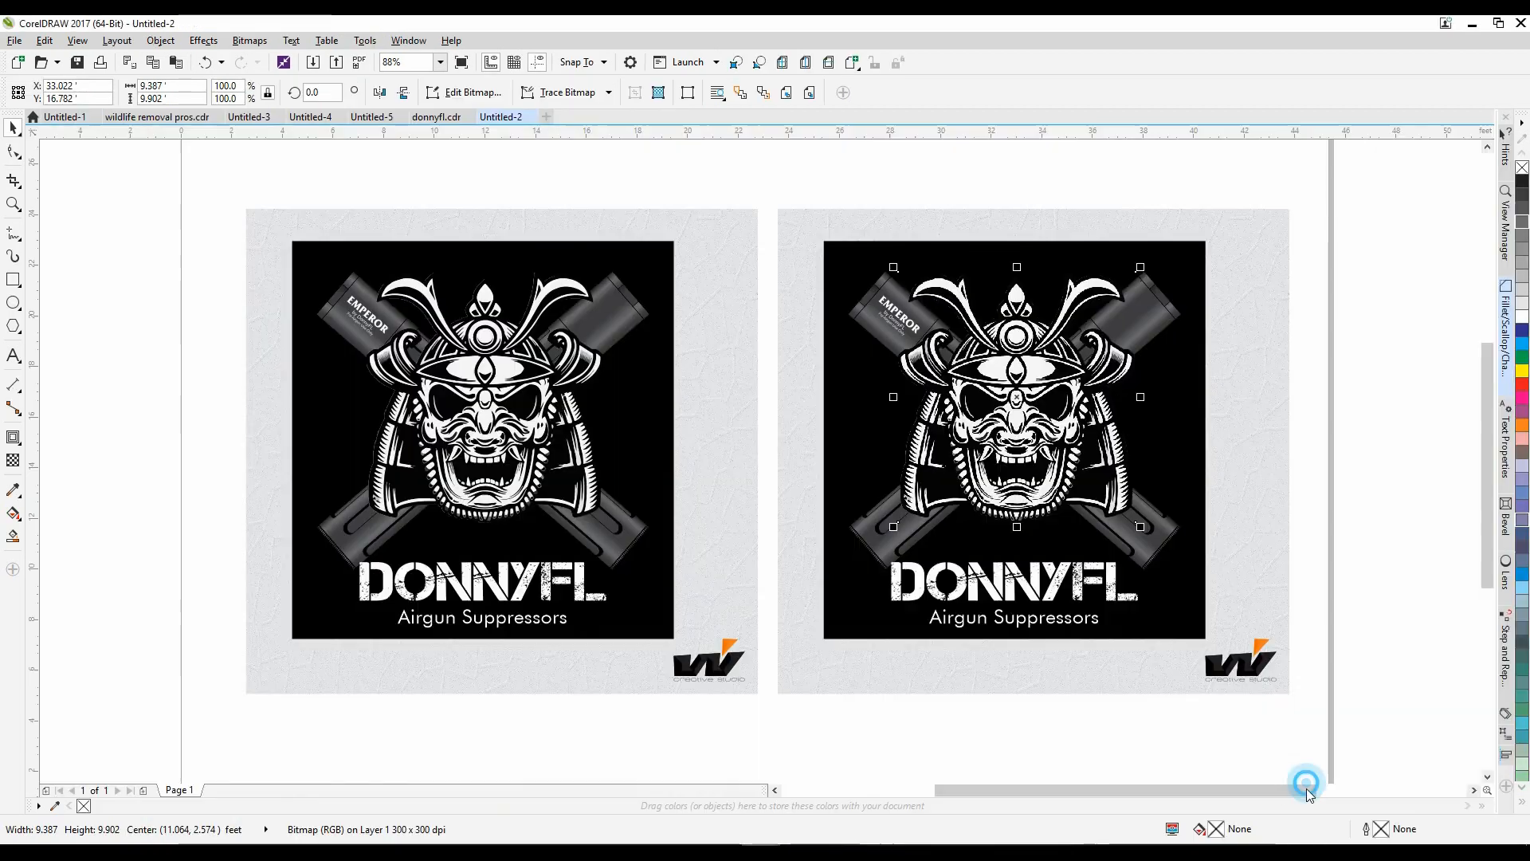
Delete the flat mask bitmap from the duplicated design and paste the copied silver mask onto the page
left_click(768, 190)
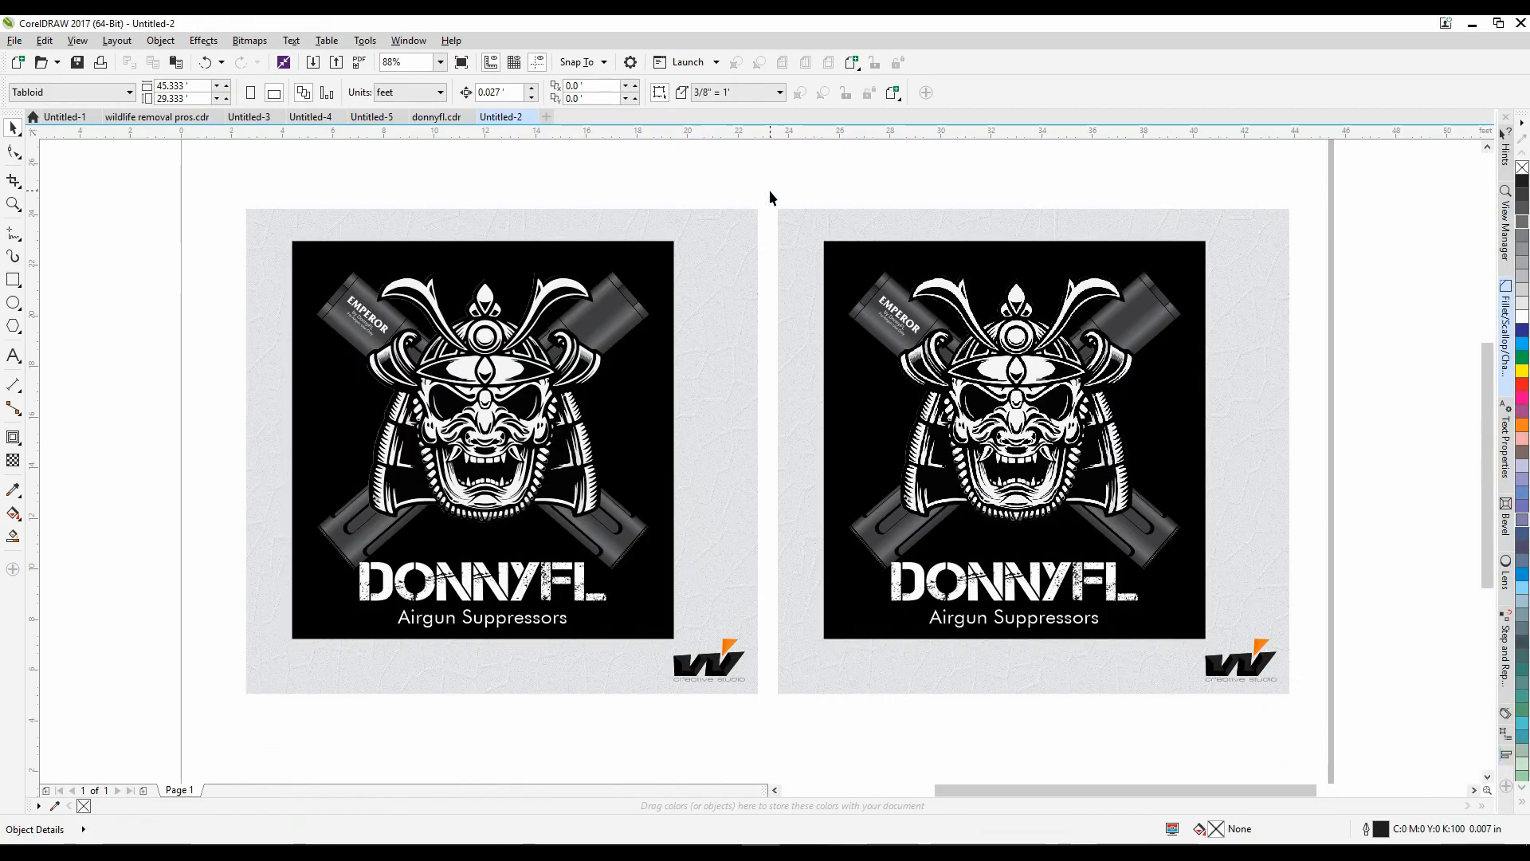
left_click(1023, 390)
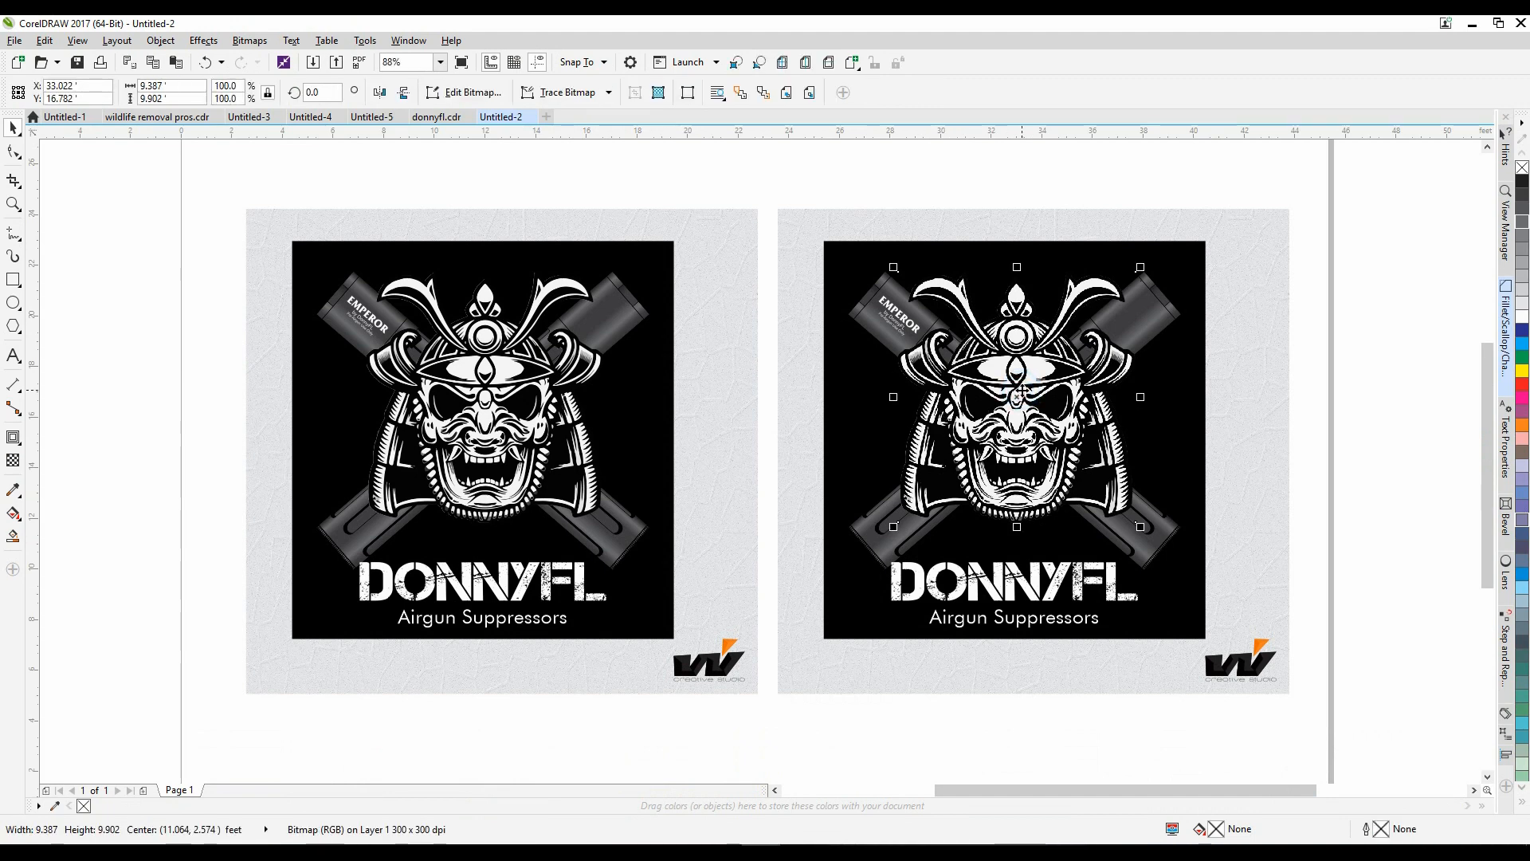
left_click(1021, 391)
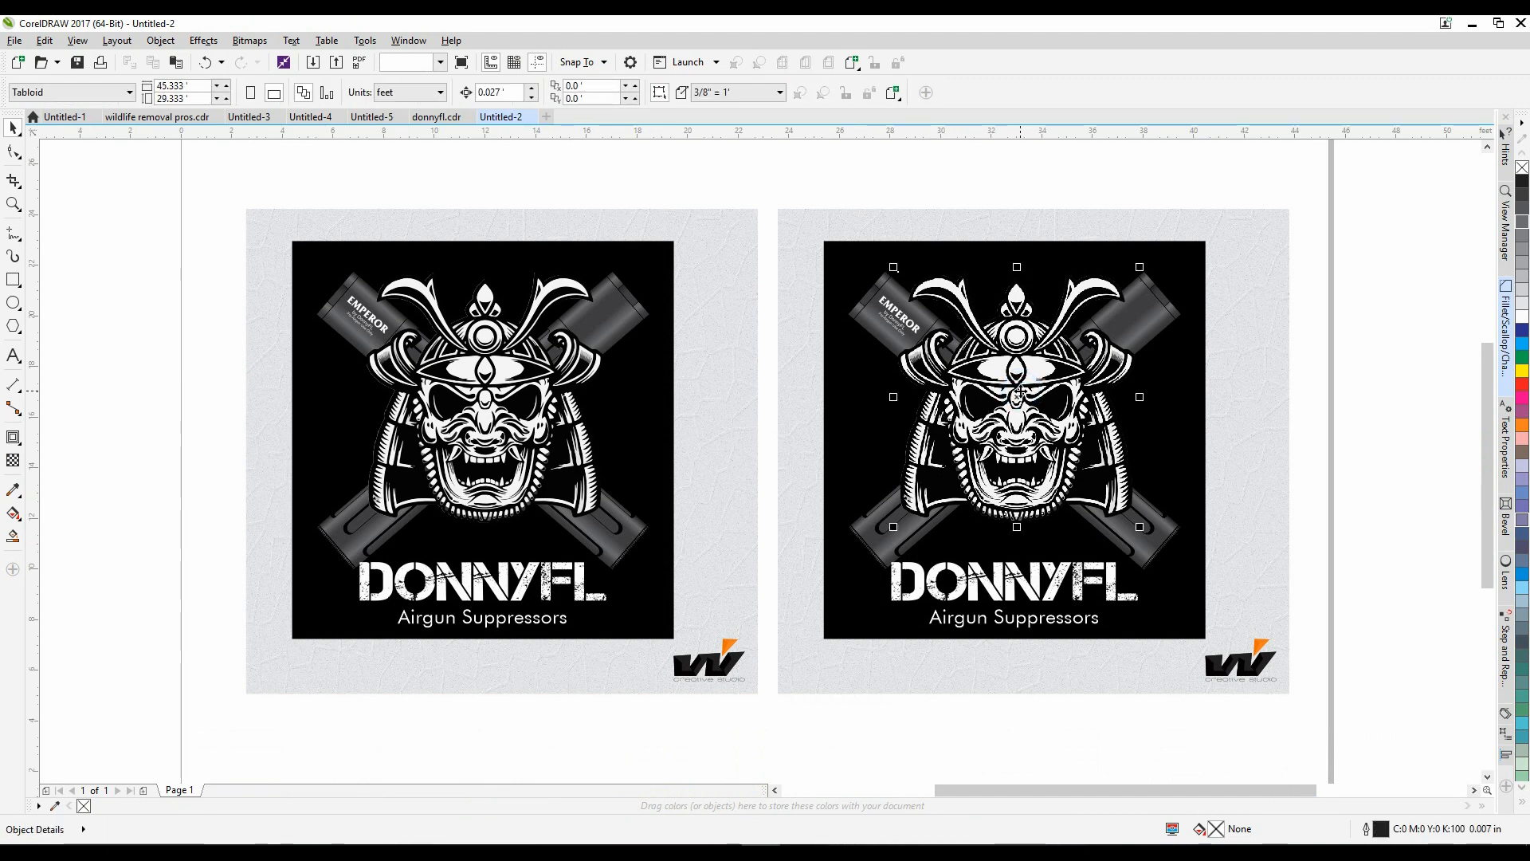
left_click_drag(1021, 391, 760, 444)
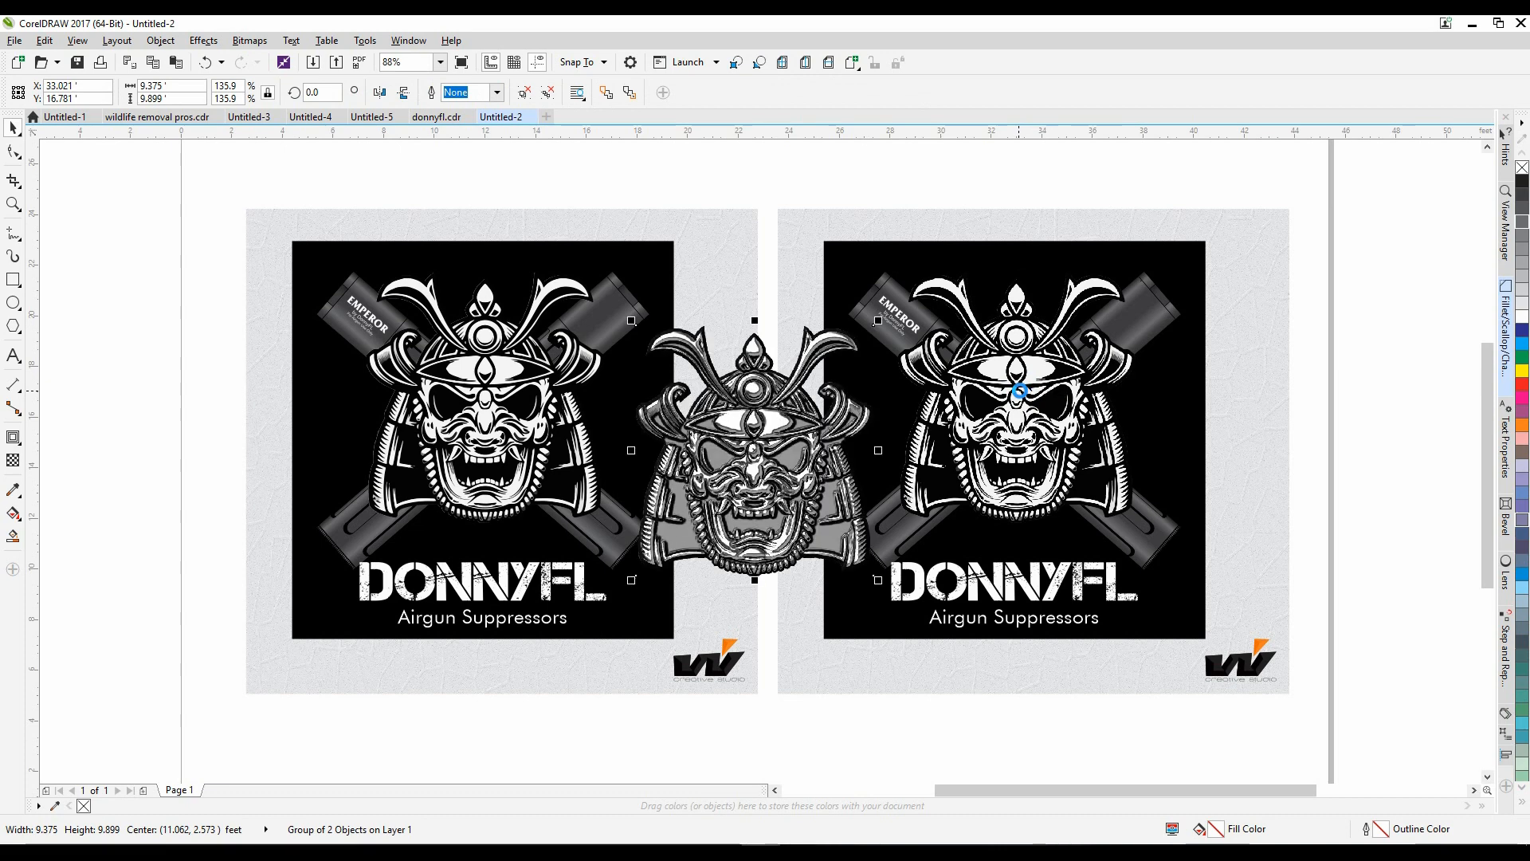
Align the centres of the pasted silver mask and the flat mask group in the duplicated design
left_click(749, 480)
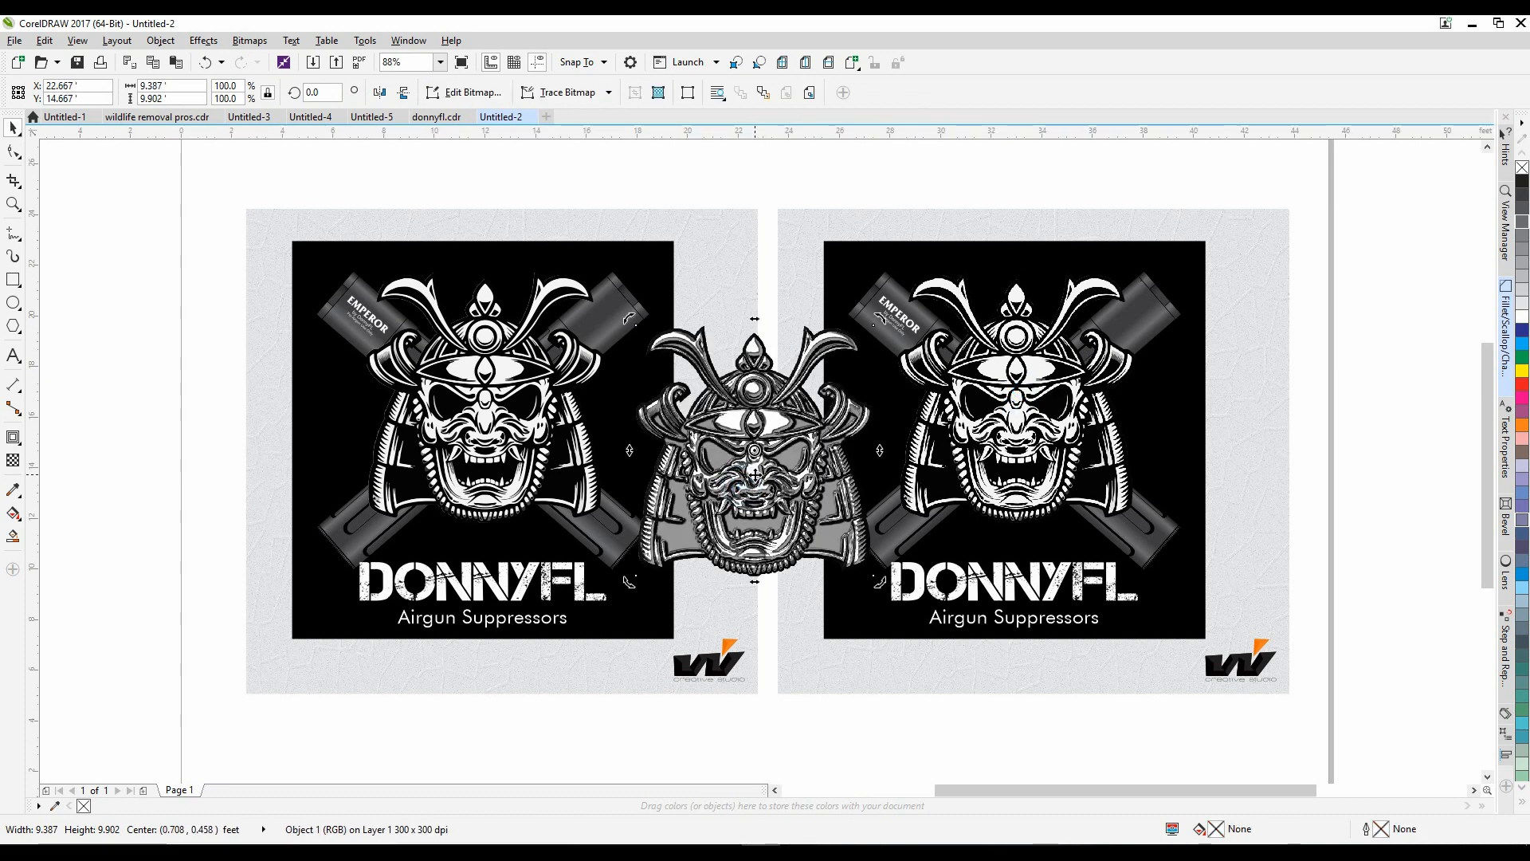
left_click(961, 433, "shift")
key("e")
key("c")
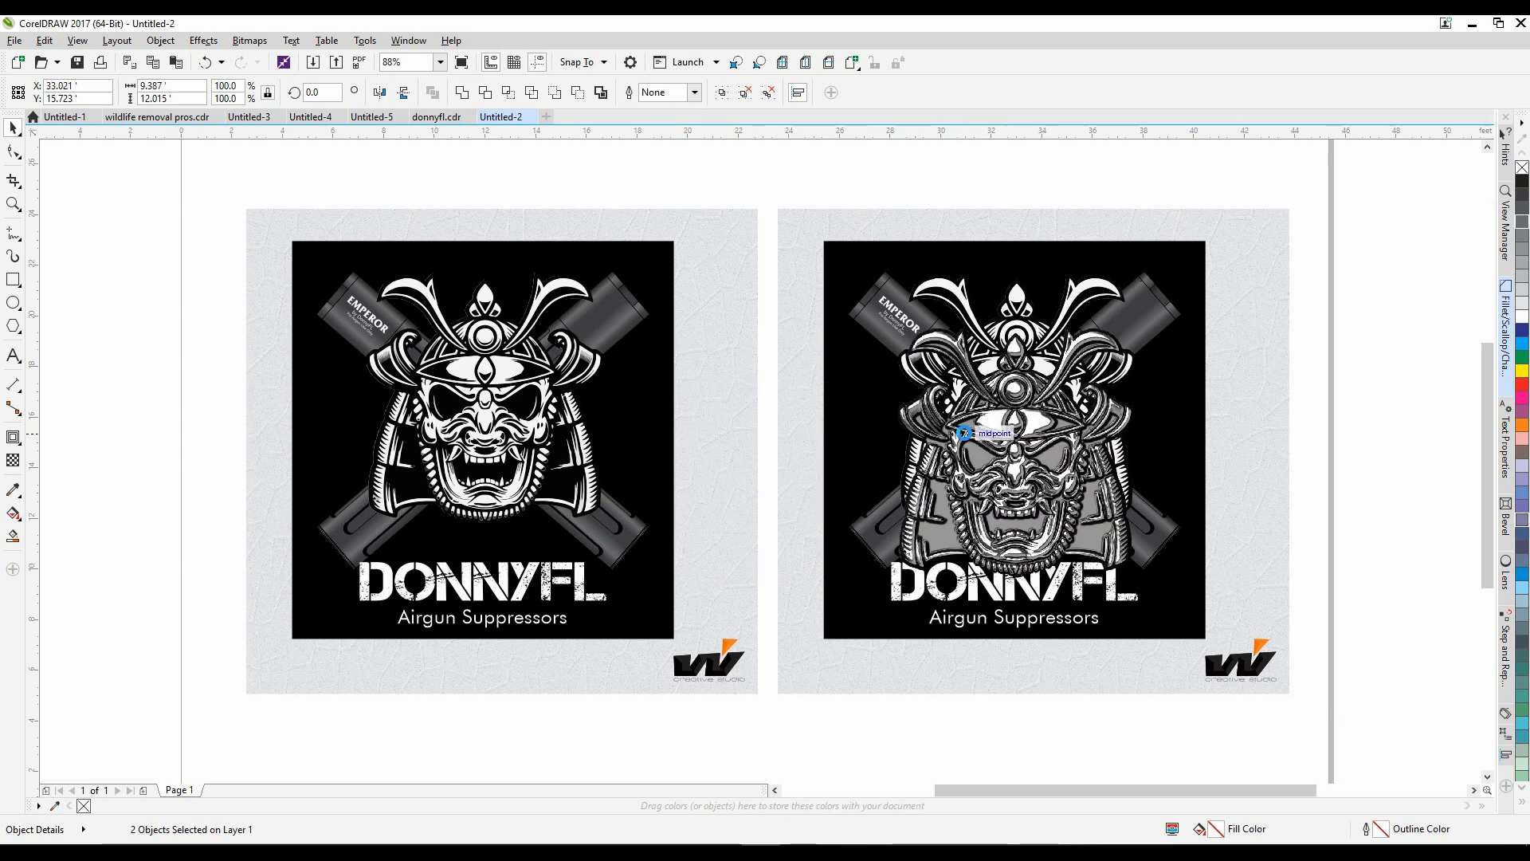
left_click(1318, 365)
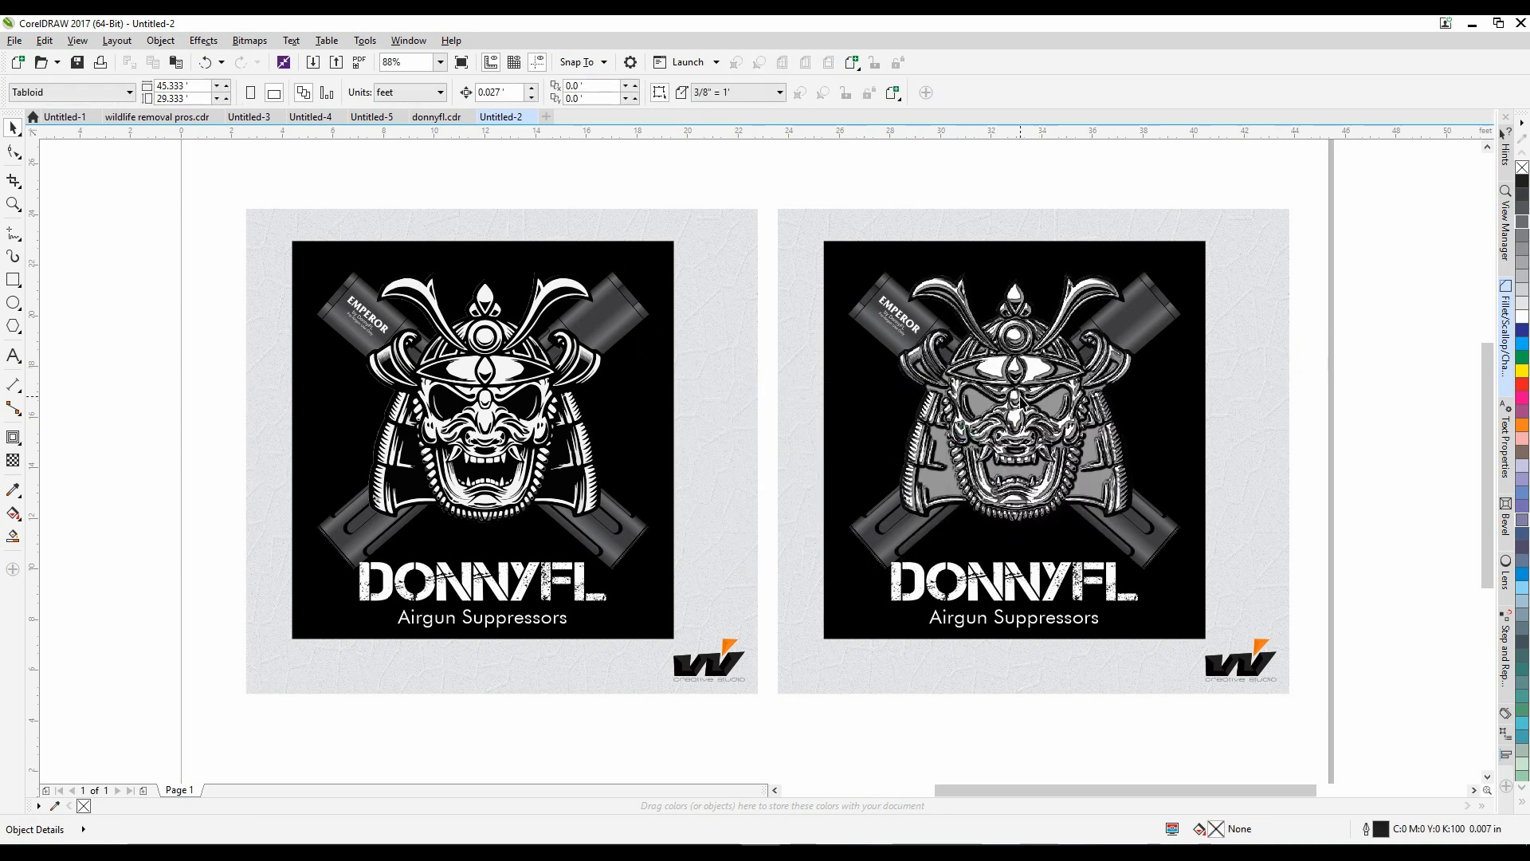
Apply a uniform transparency of 74 to the silver mask in the duplicated design
left_click(1017, 427)
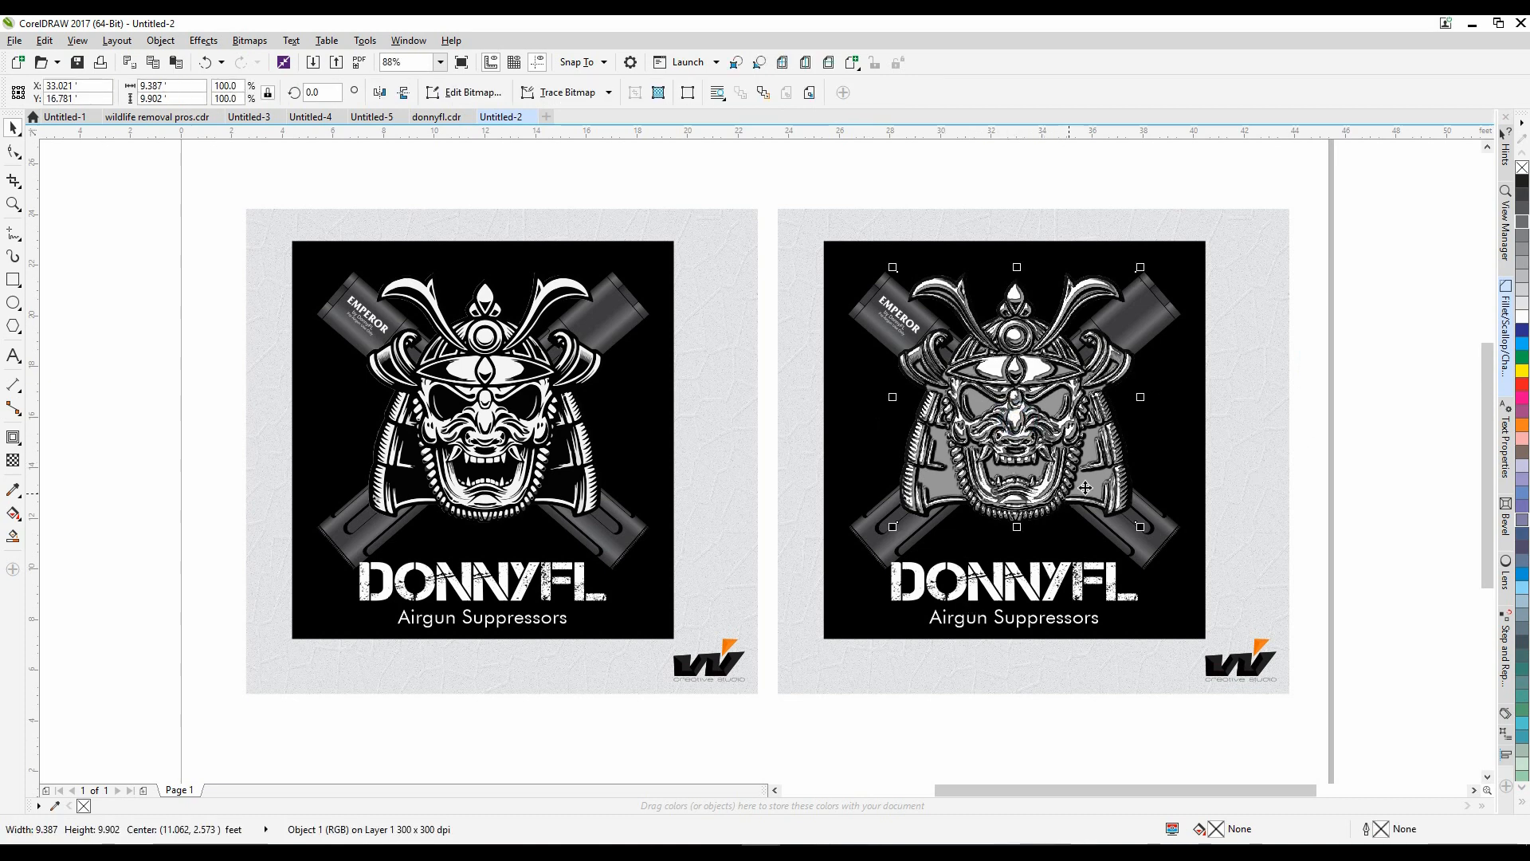
left_click(1336, 335)
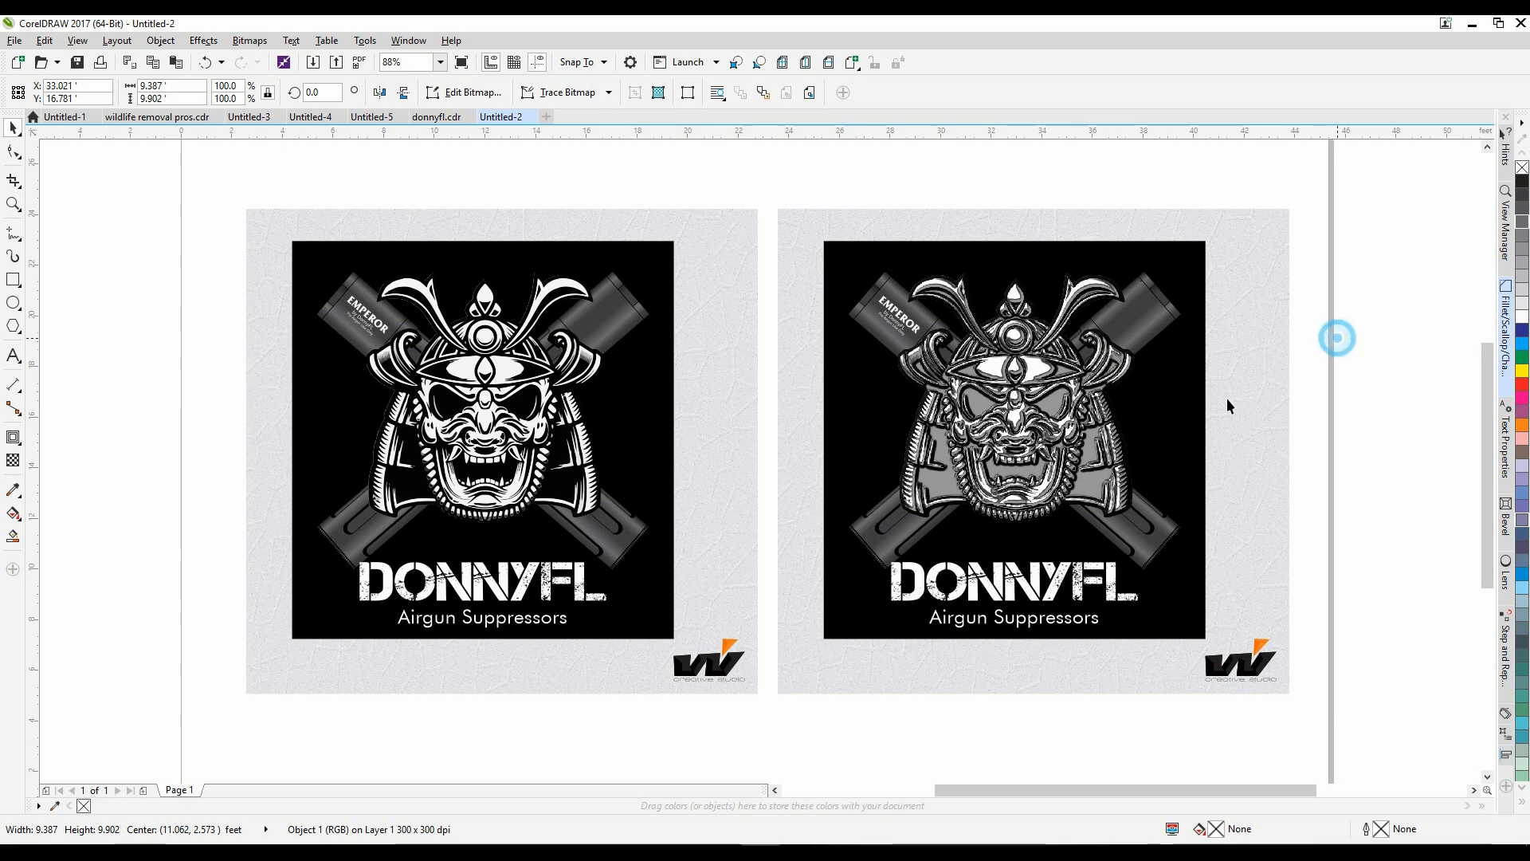
left_click(1005, 382)
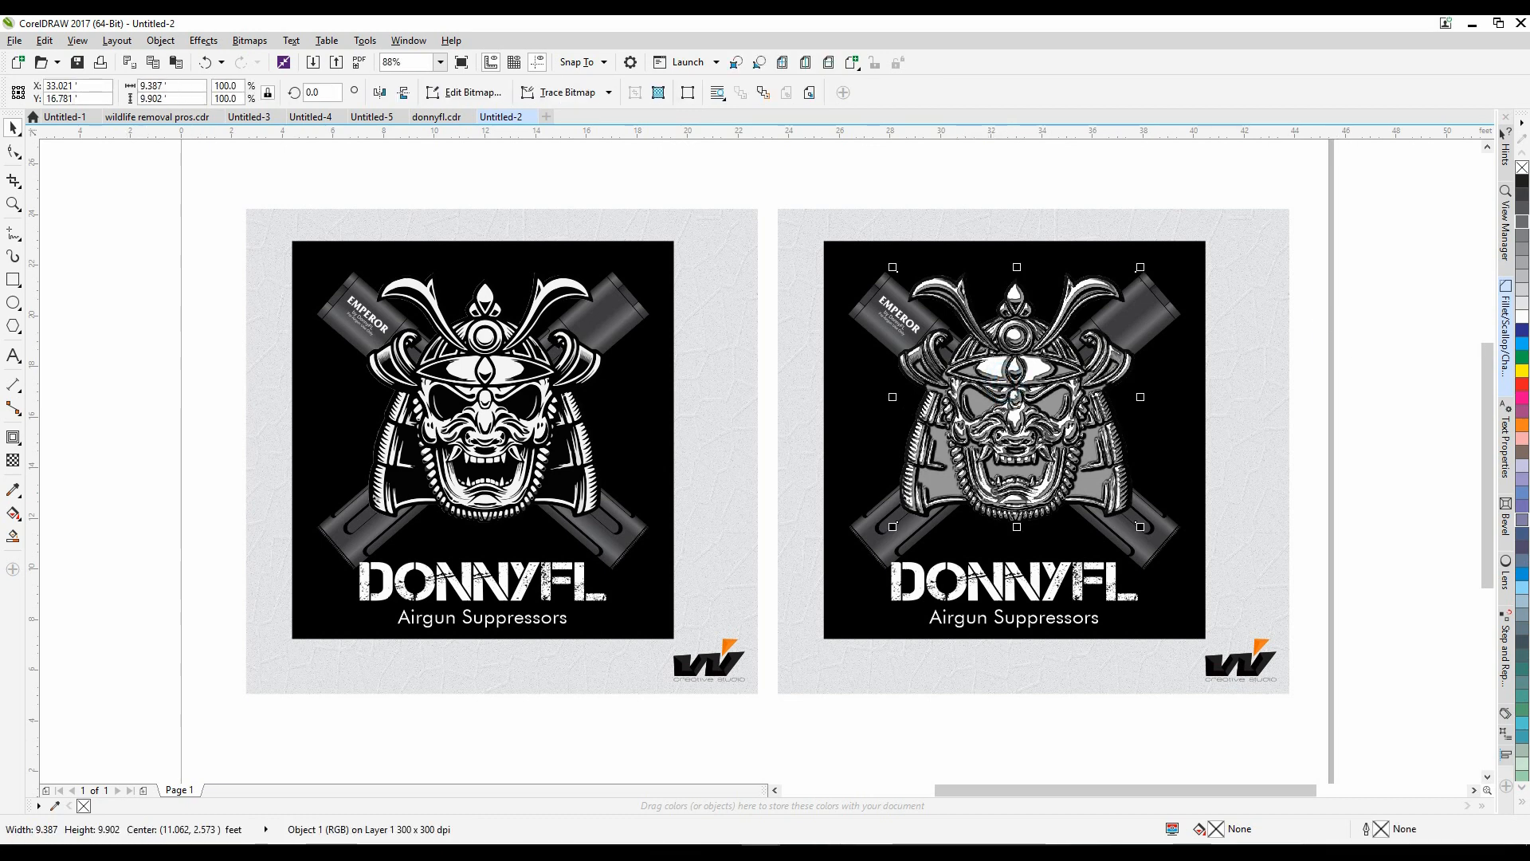
left_click(13, 461)
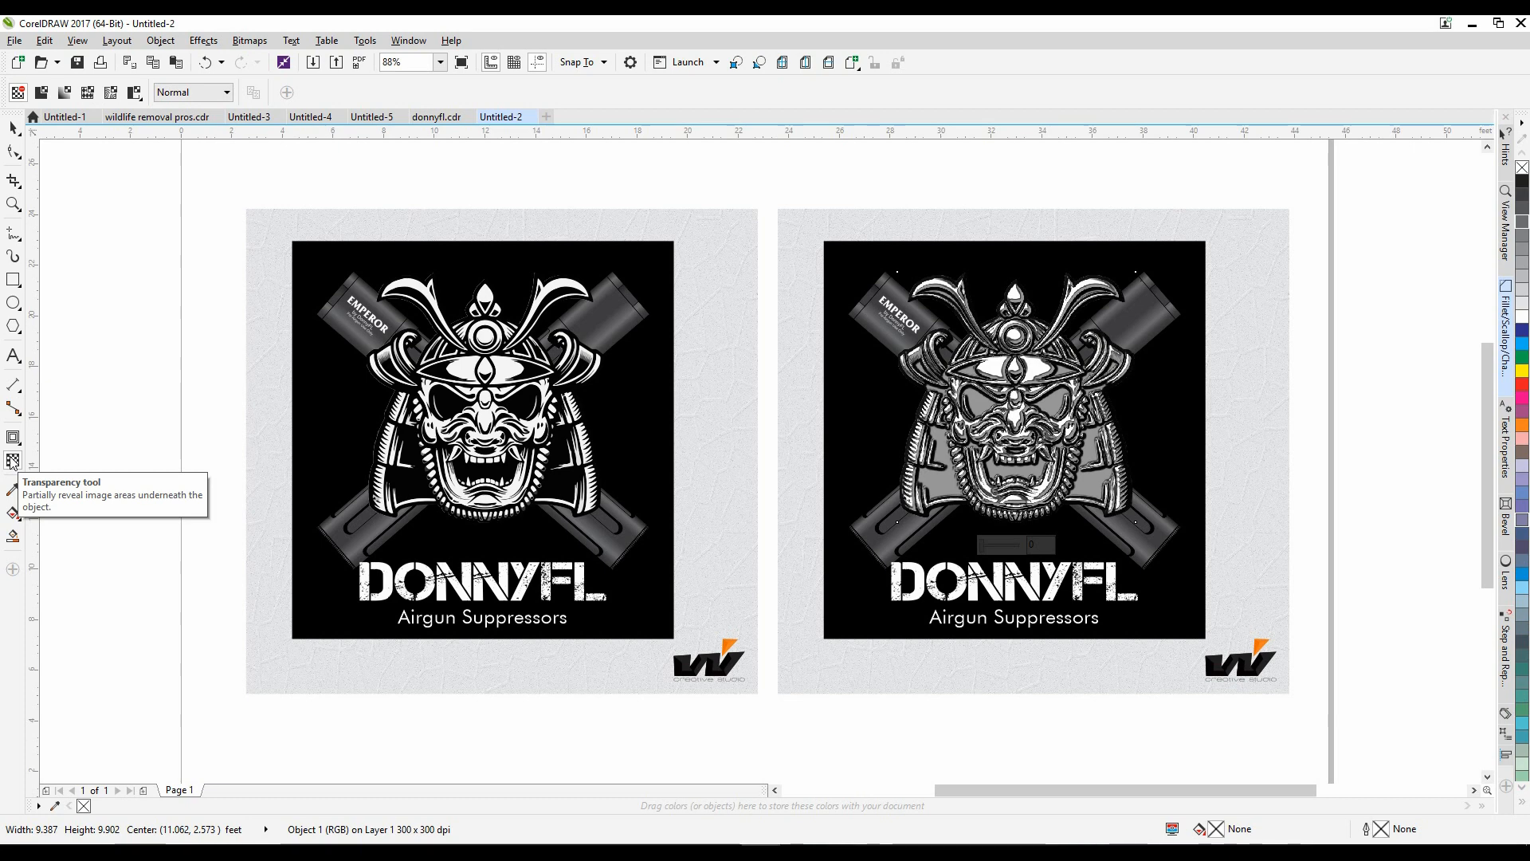
left_click(41, 93)
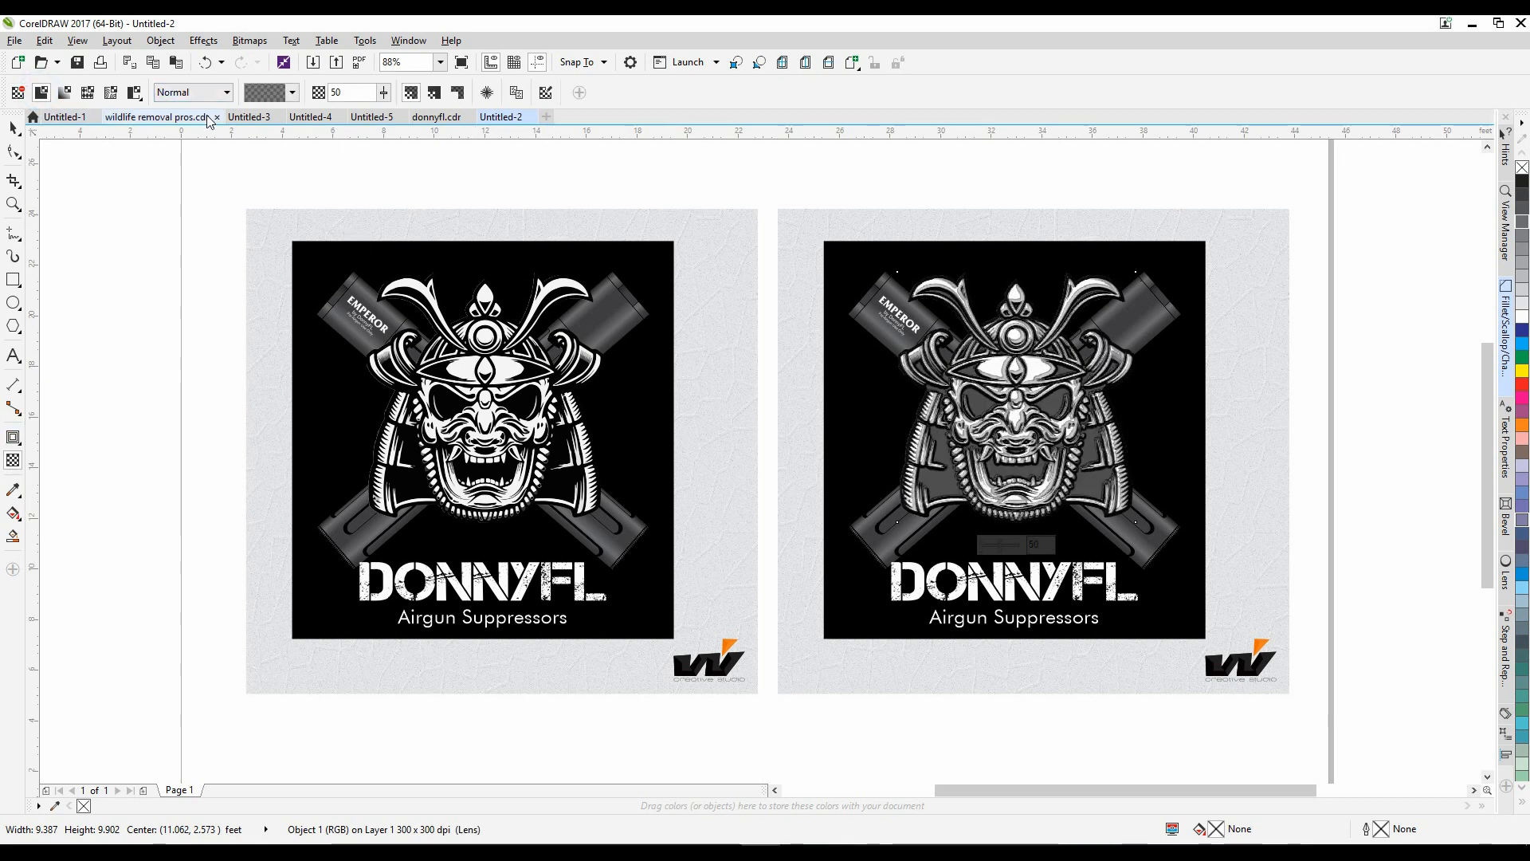
mouse_move(386, 97)
left_mouse_down()
mouse_move(408, 113)
mouse_move(377, 104)
left_mouse_up()
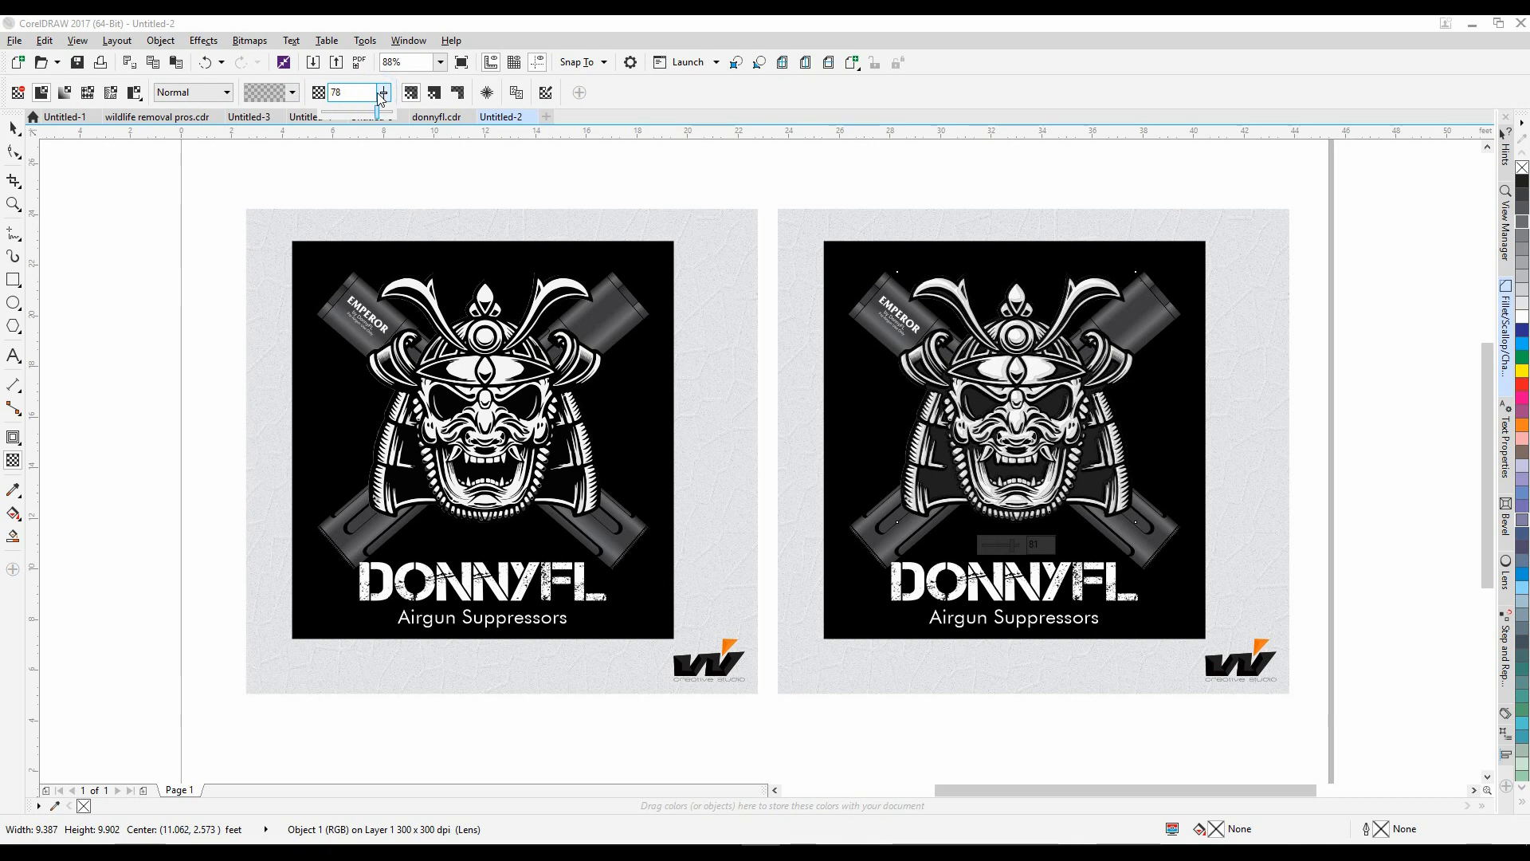
Set the silver mask's uniform transparency to 53 so more of the metallic shading shows
left_click(12, 204)
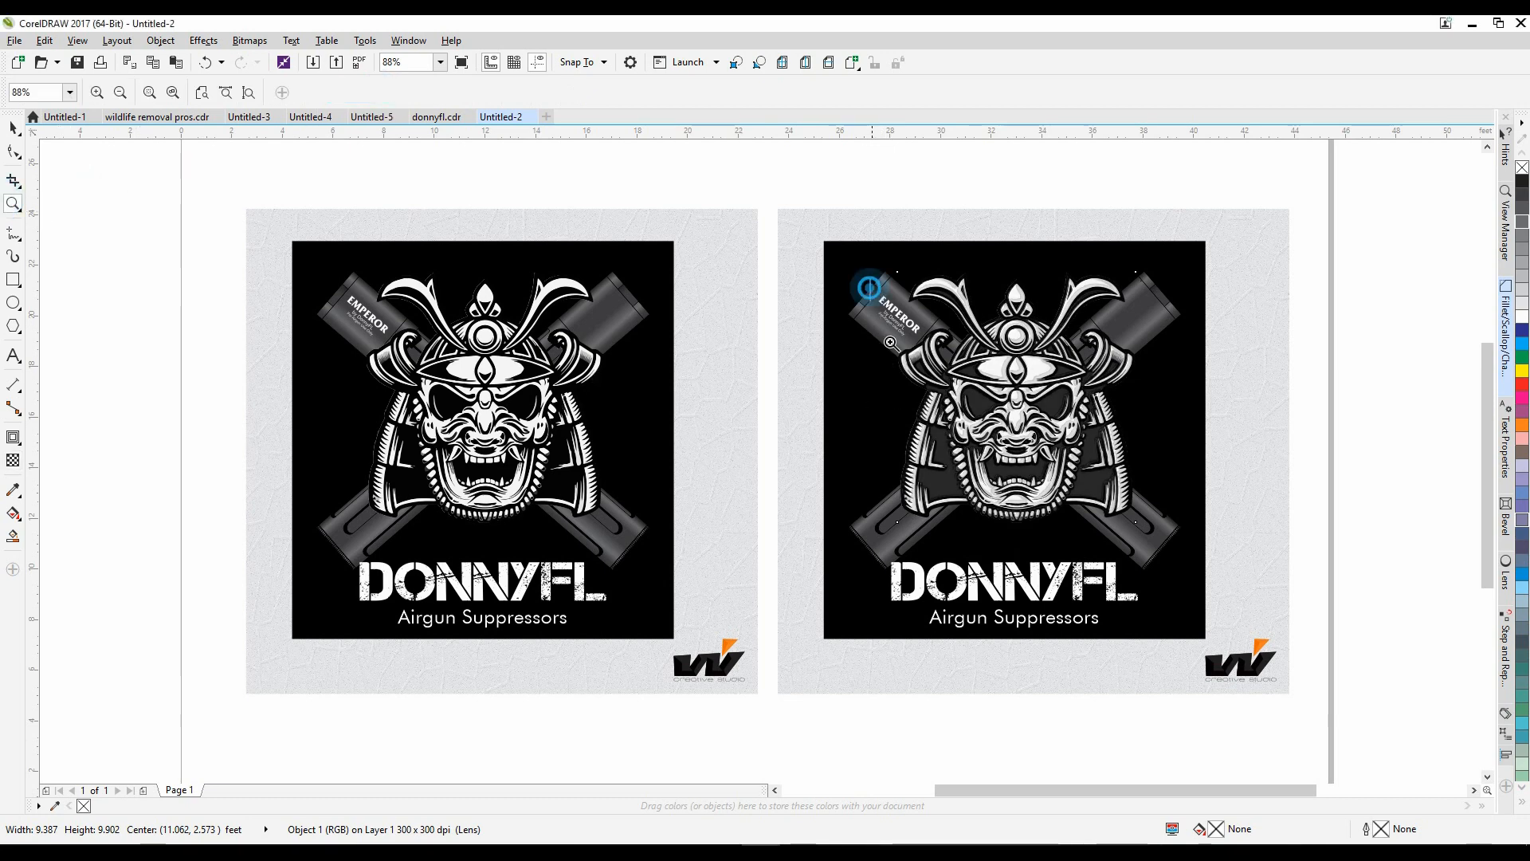
left_click_drag(868, 277, 1184, 558)
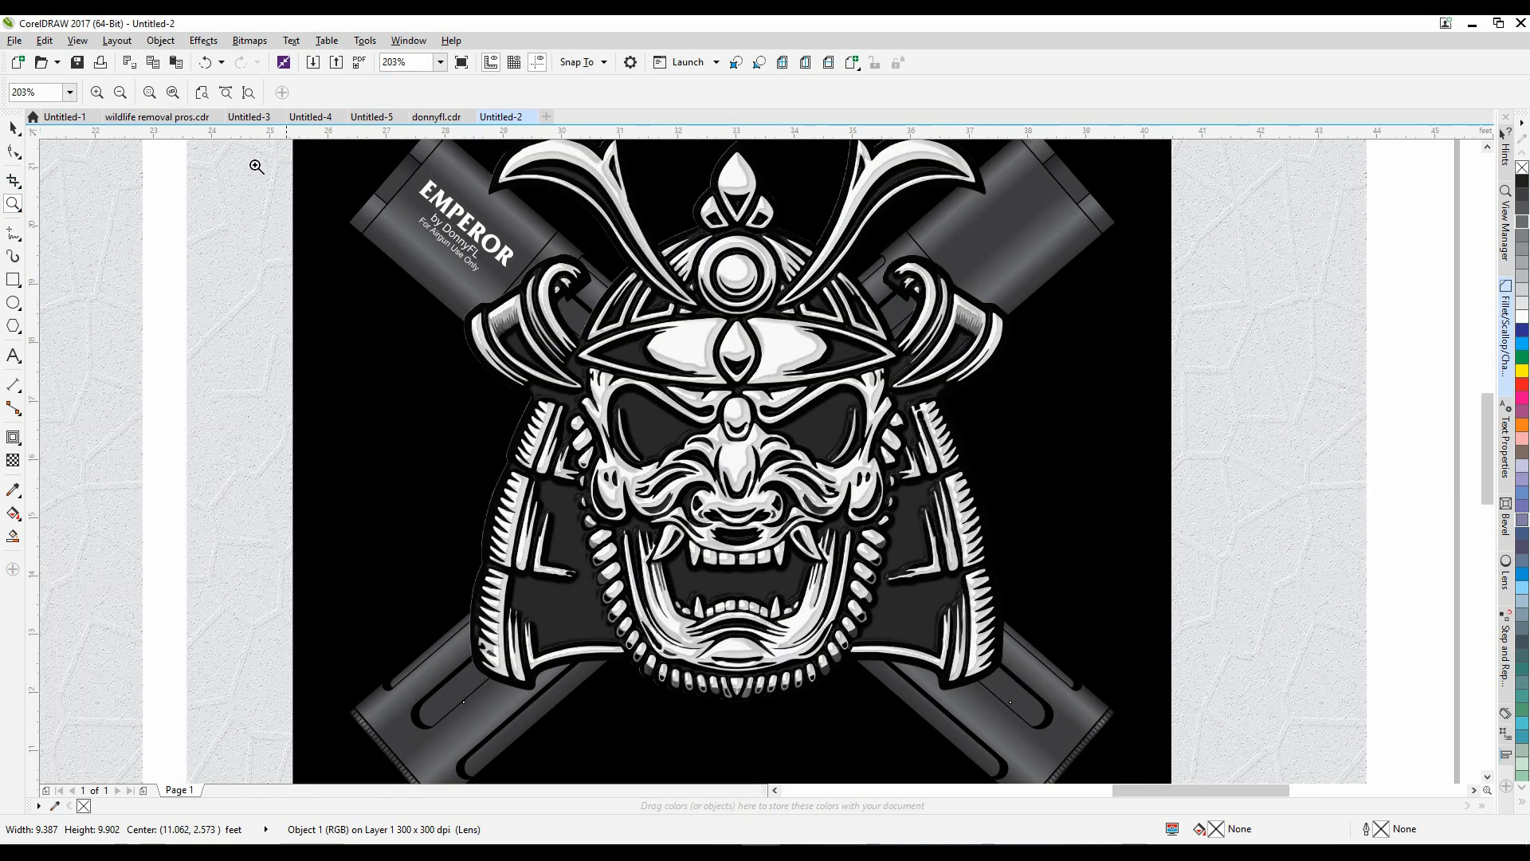
left_click(13, 460)
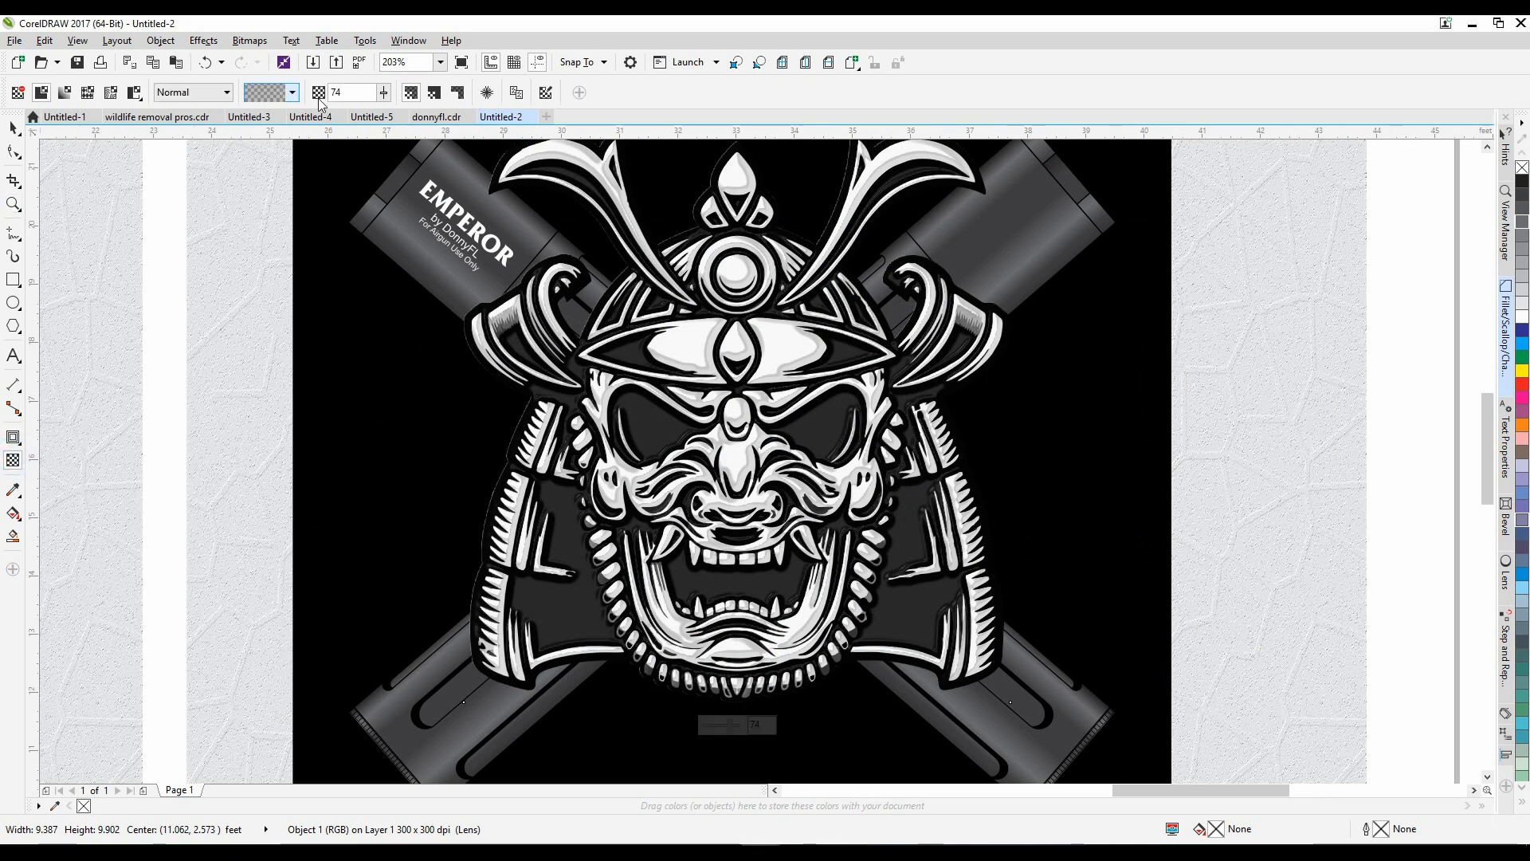
left_click_drag(383, 93, 379, 95)
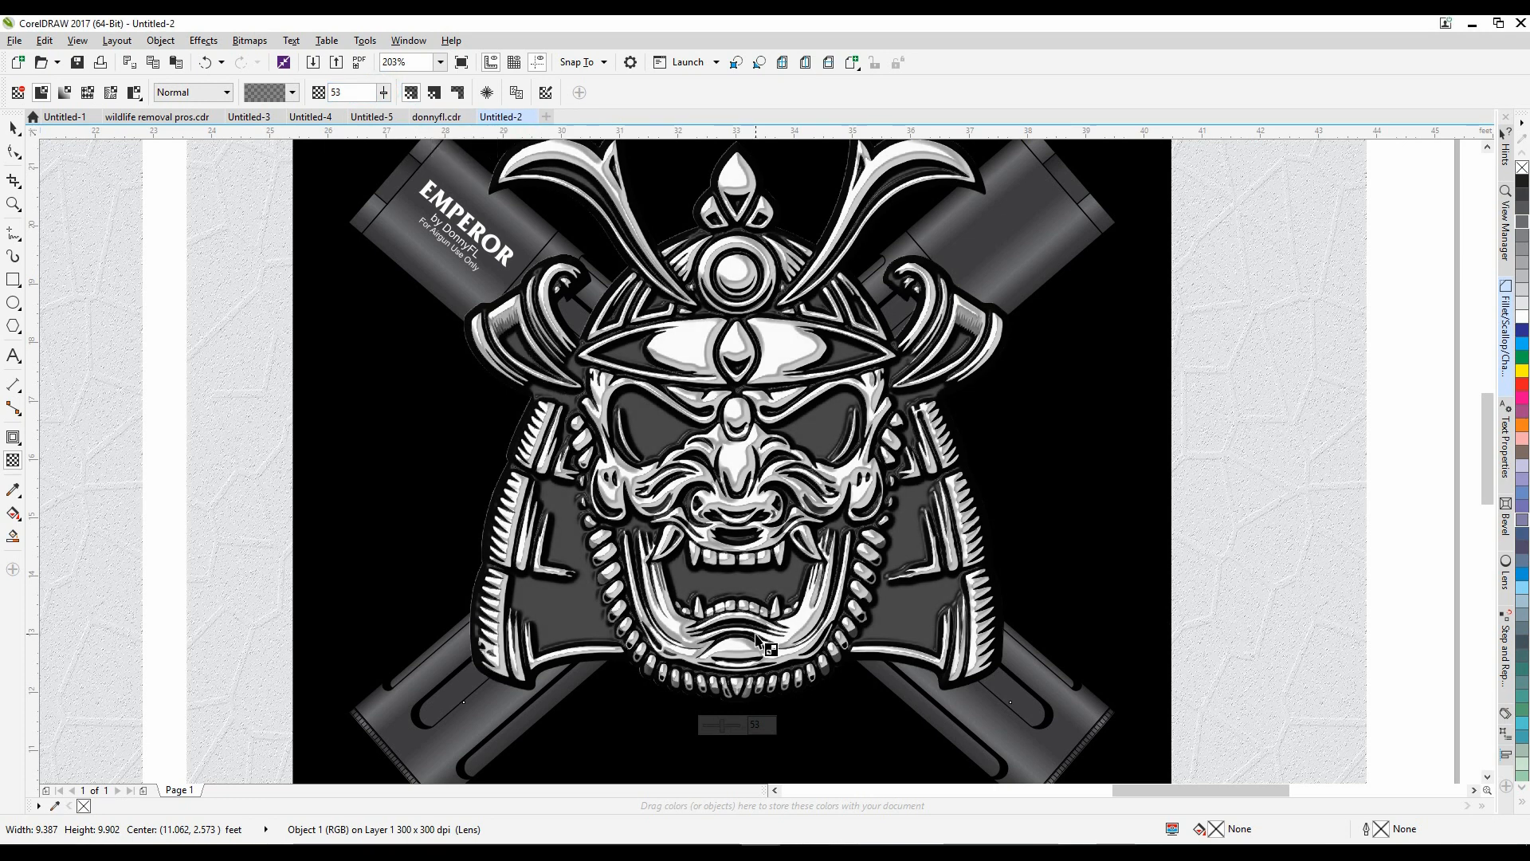
key("F3")
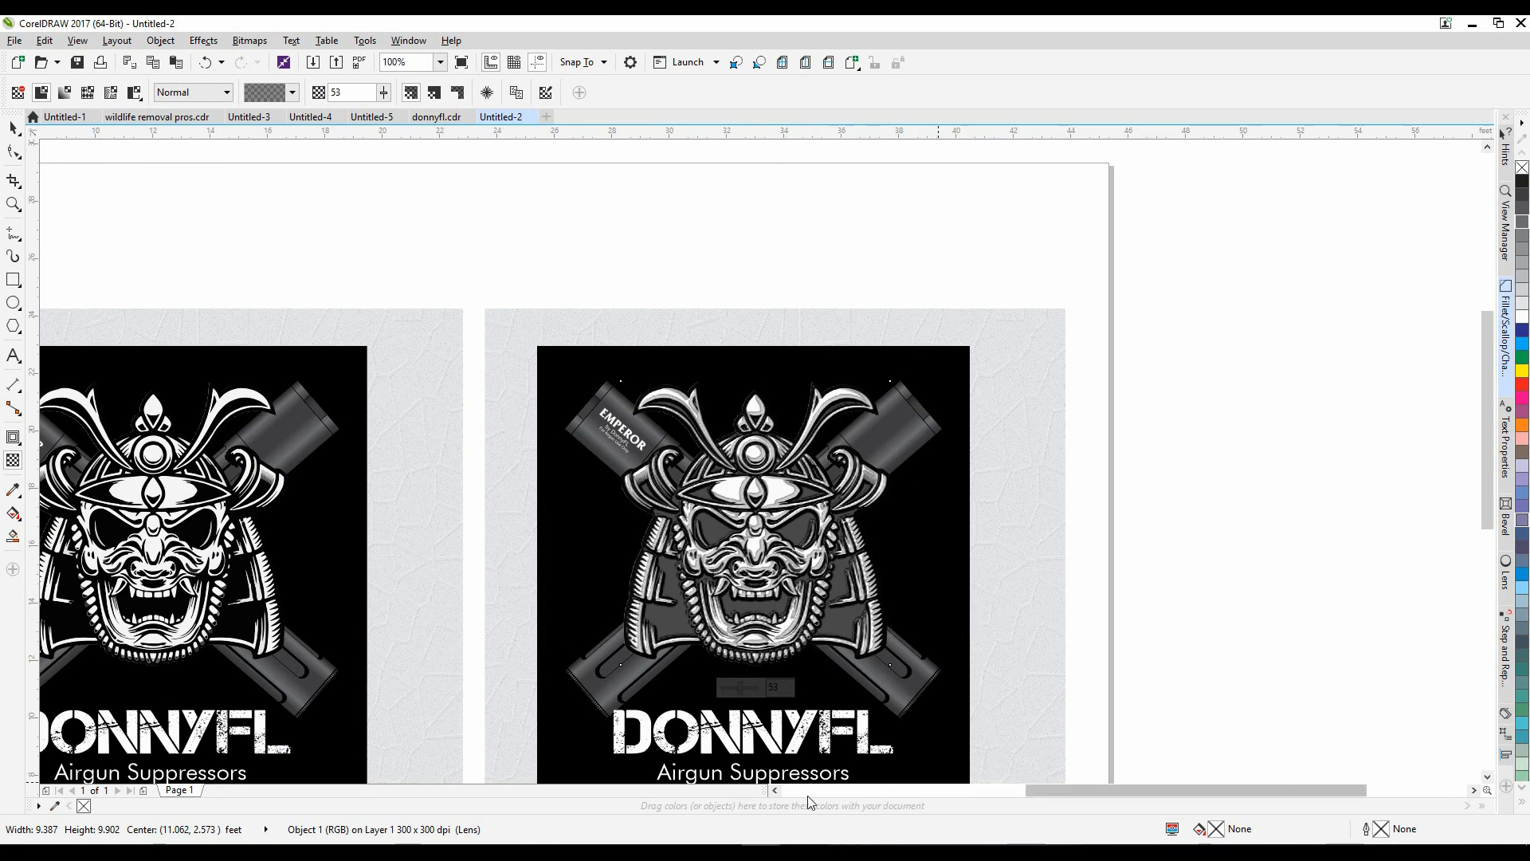
left_click(774, 790)
left_click(774, 790)
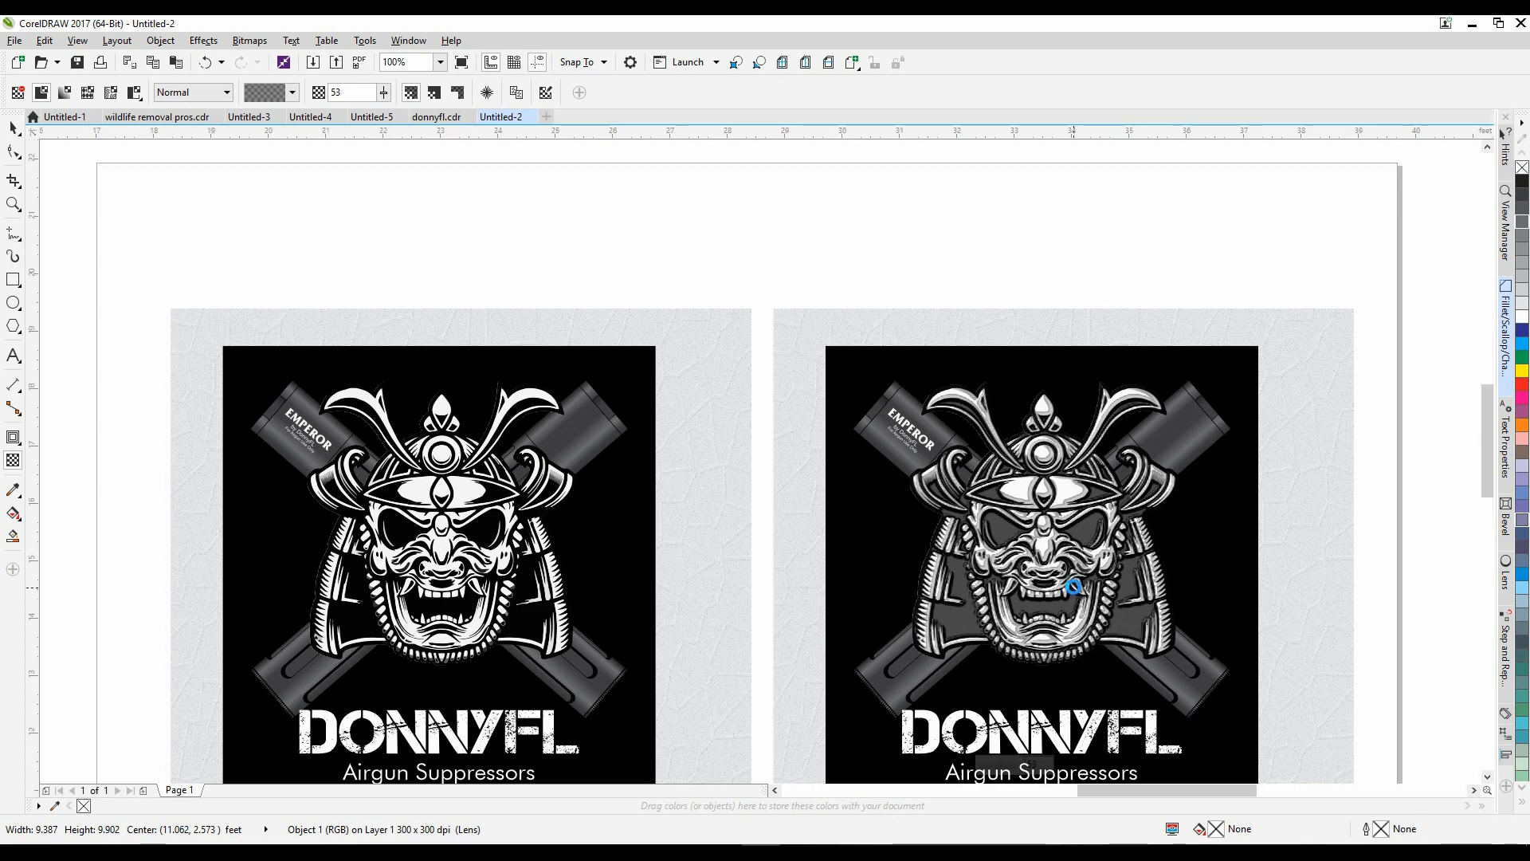
scroll(1074, 590, "up", 2)
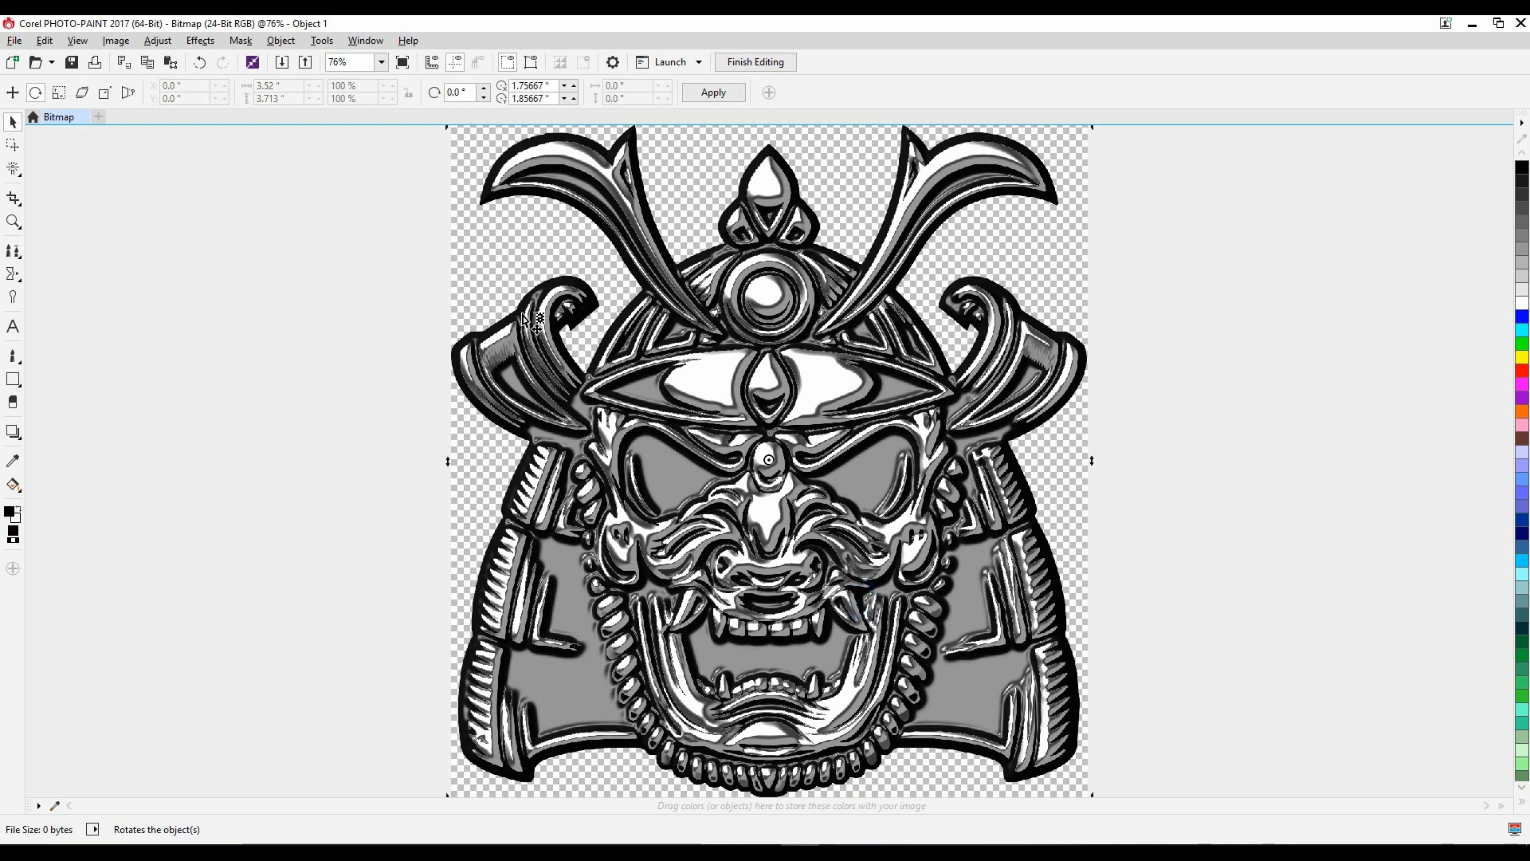
Apply Color Balance with its retained gold settings to the mask in PHOTO-PAINT and copy the gold mask for use in CorelDRAW
left_click(159, 40)
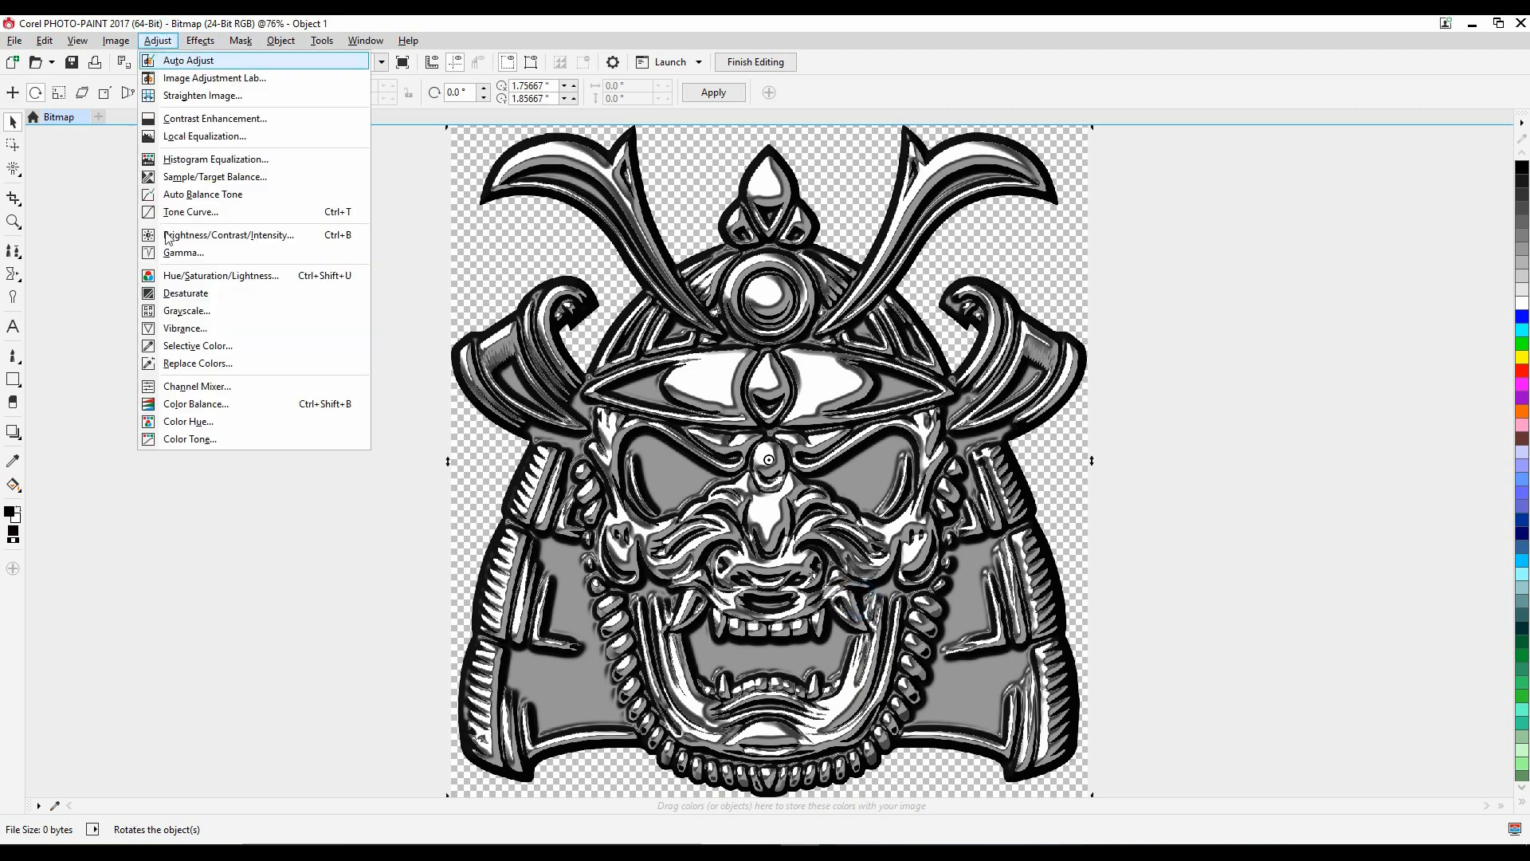
left_click(201, 406)
left_click(814, 510)
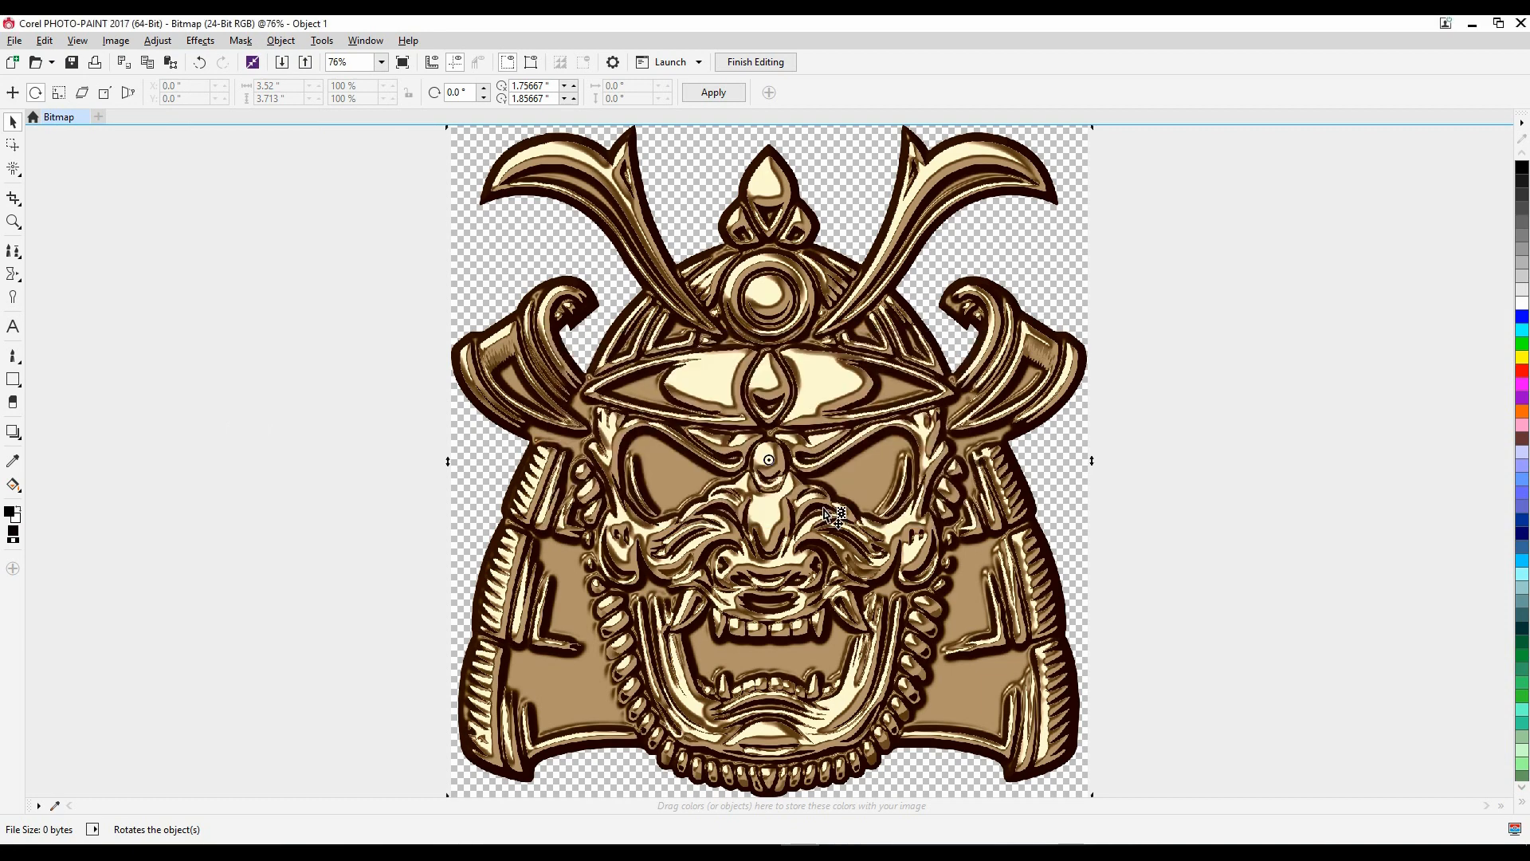
left_click(882, 494)
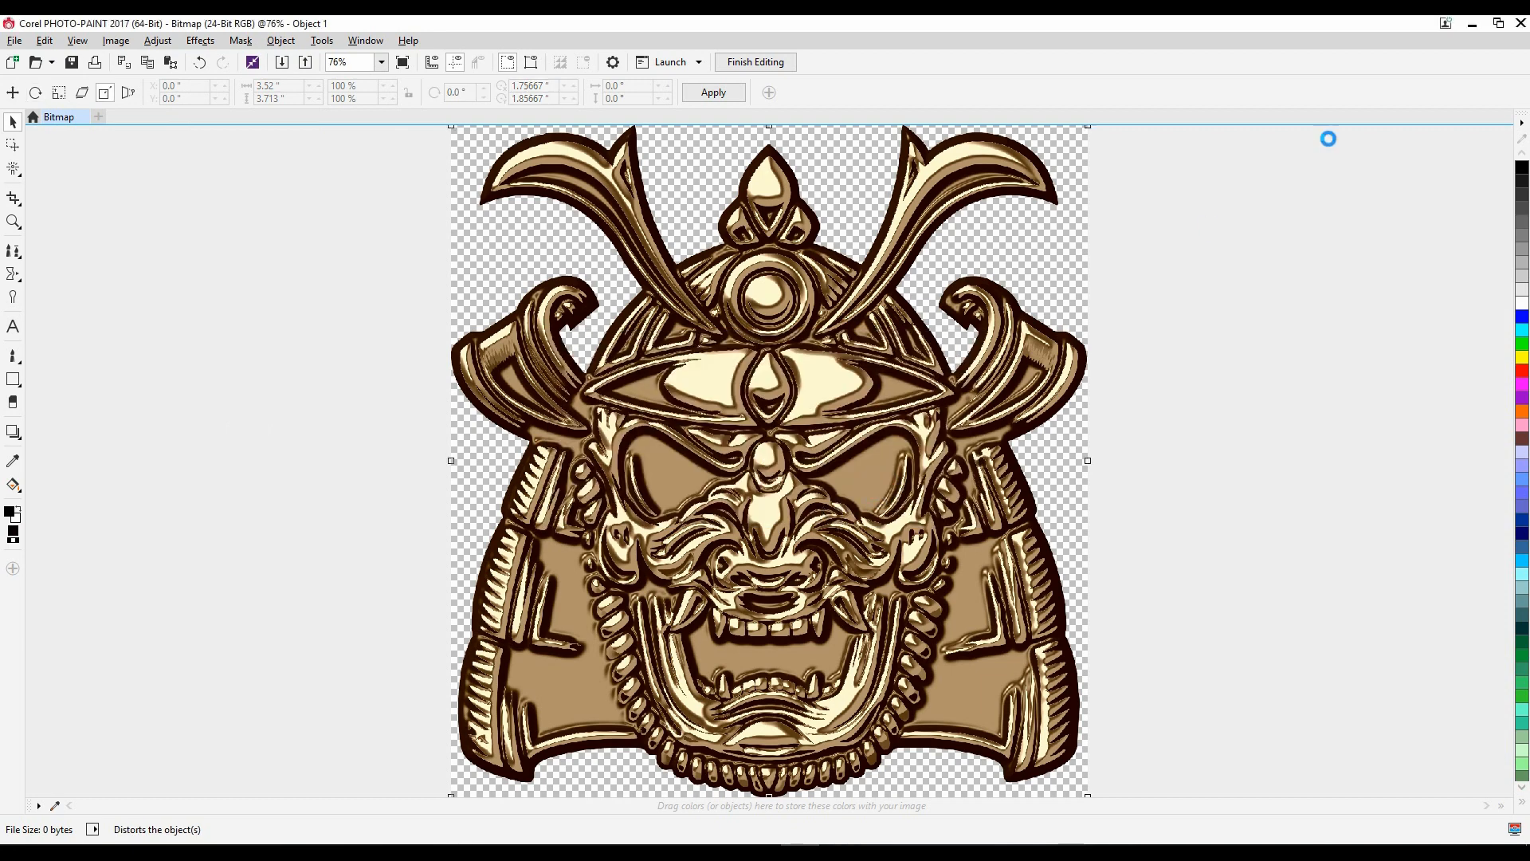
left_click(1472, 24)
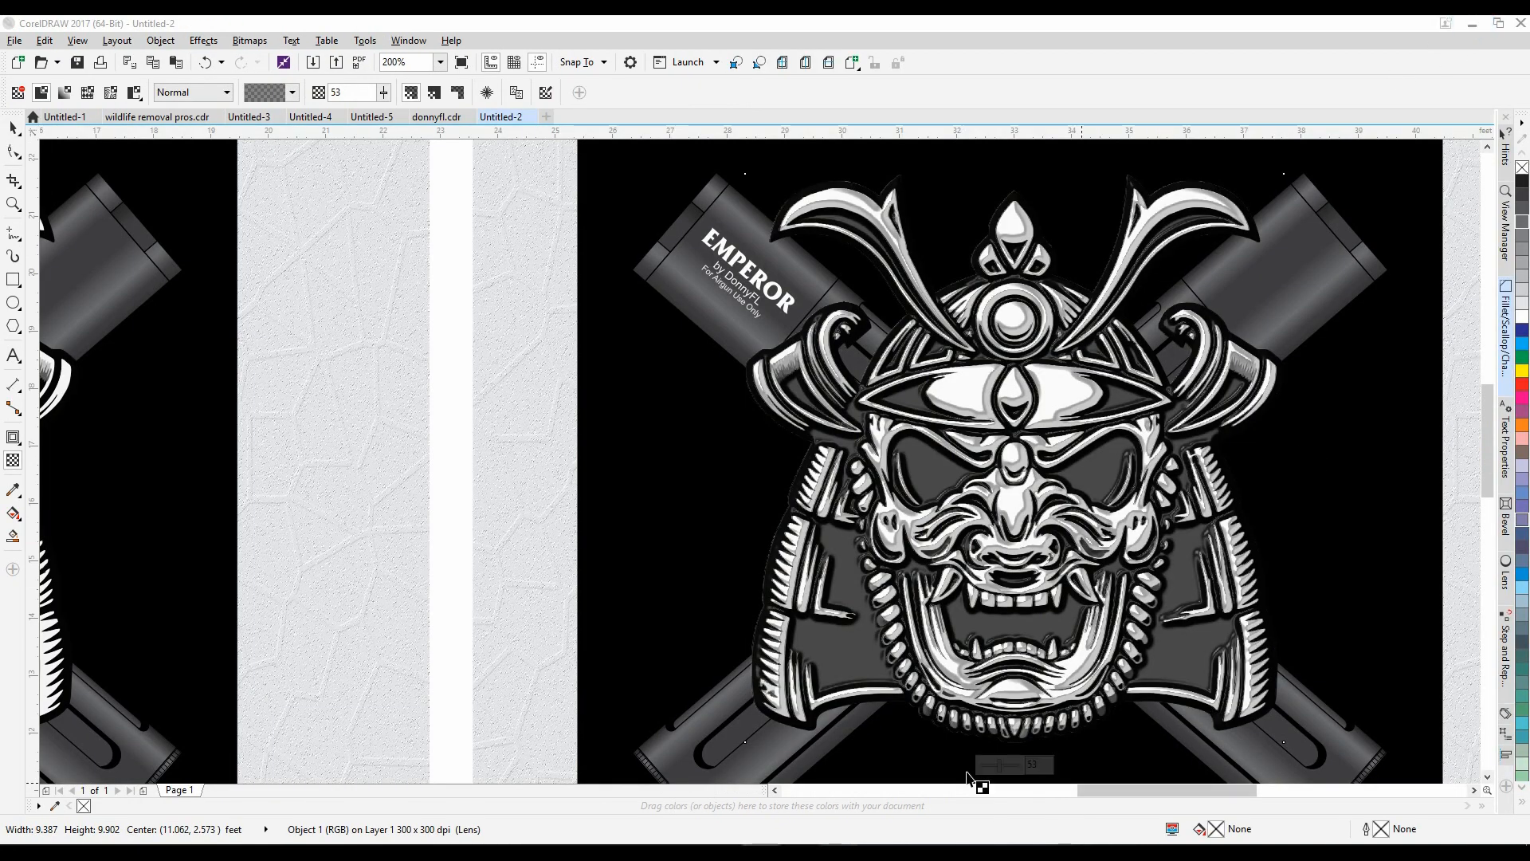
Paste the gold mask into the CorelDRAW document and move the transparent silver mask aside from the duplicated design's flat mask
scroll(659, 535, "down", 2)
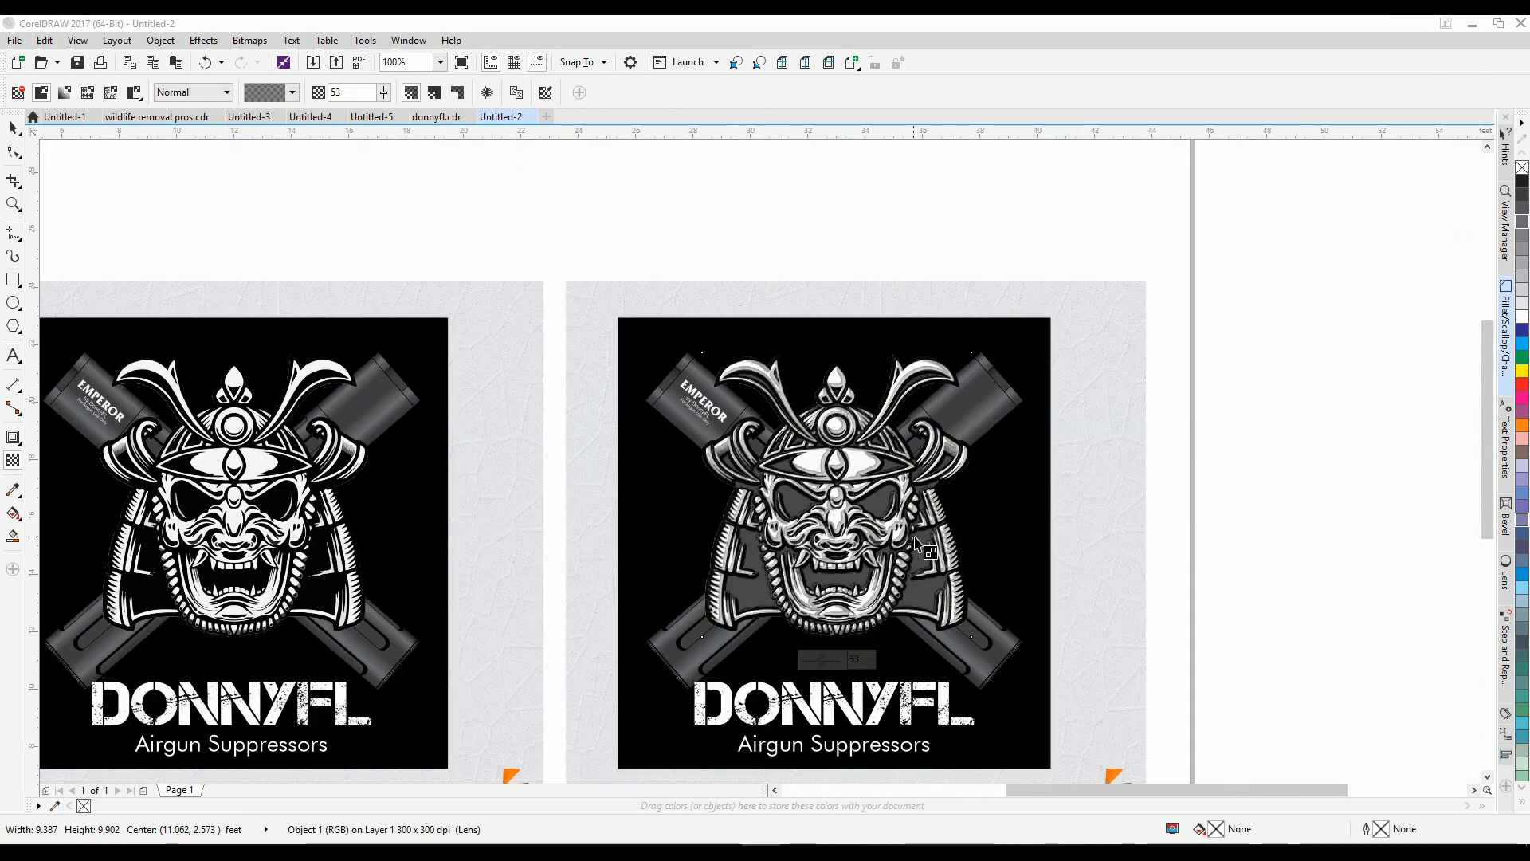
left_click(1102, 573)
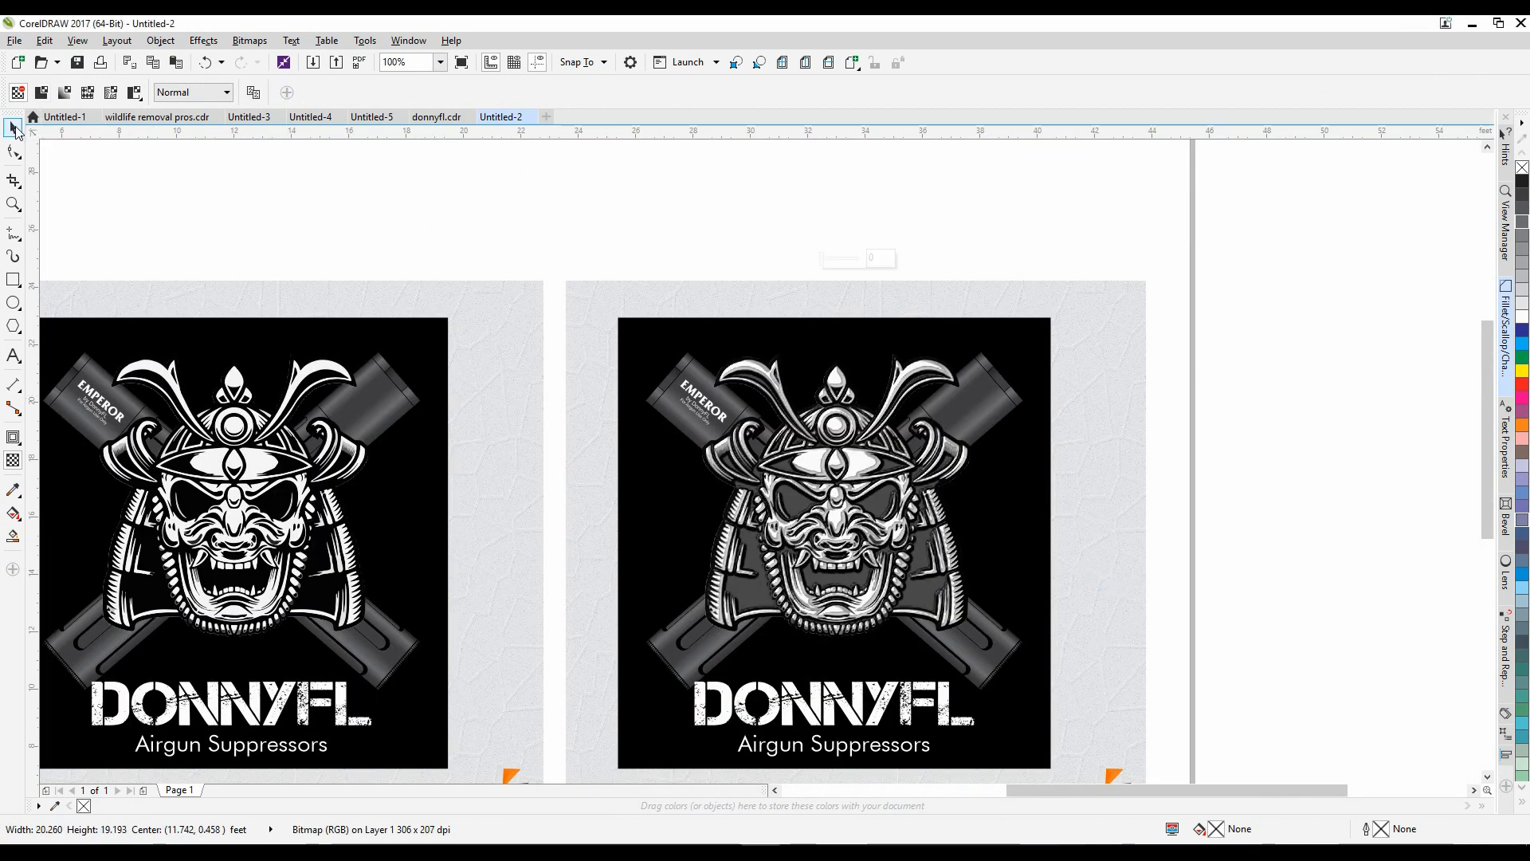
left_click(15, 129)
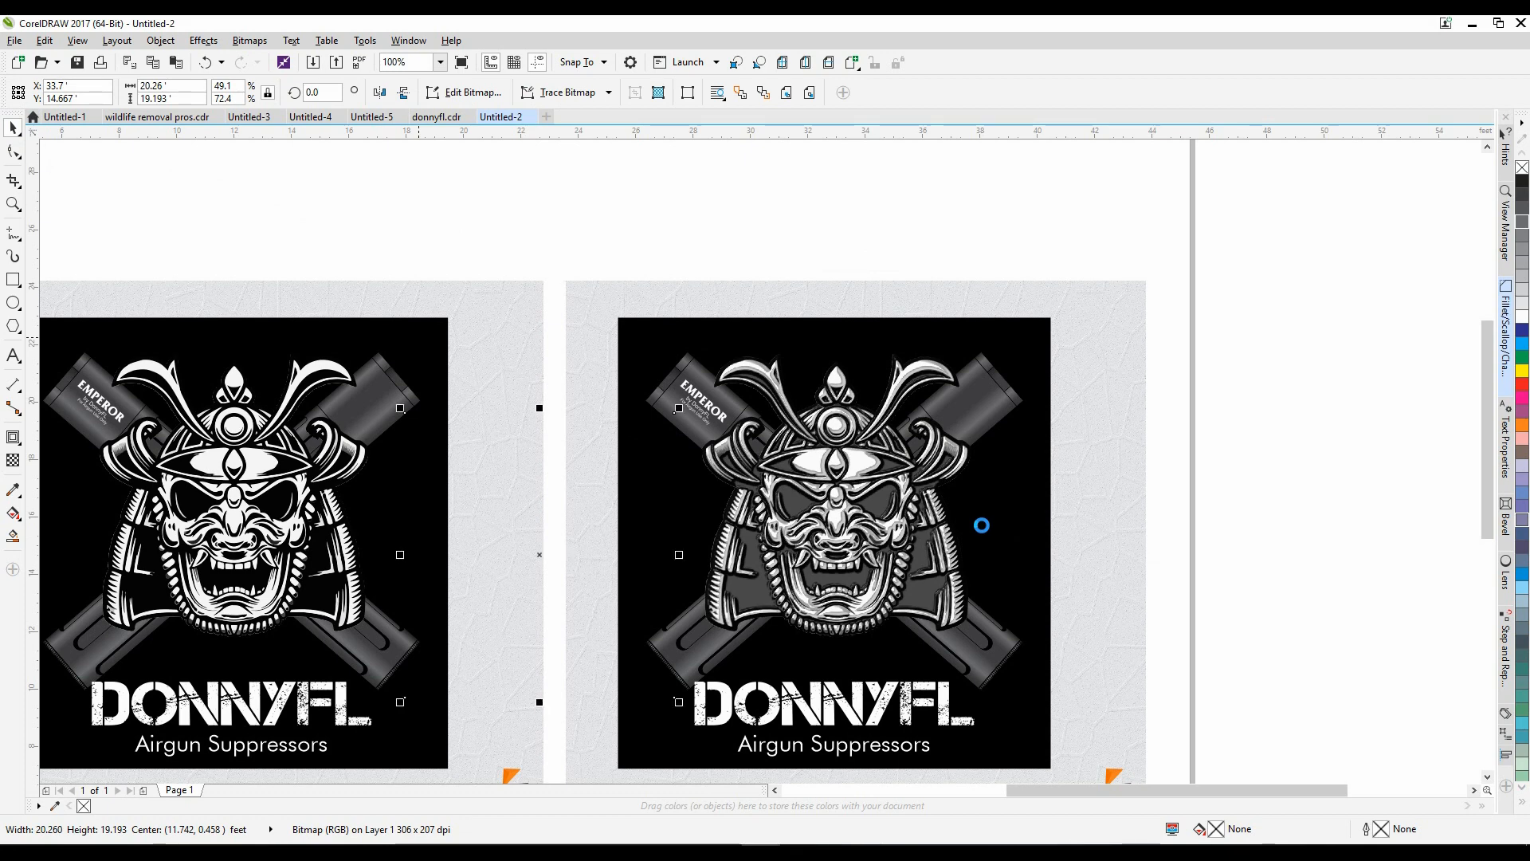
key("ctrl+v")
left_click_drag(550, 580, 1035, 567)
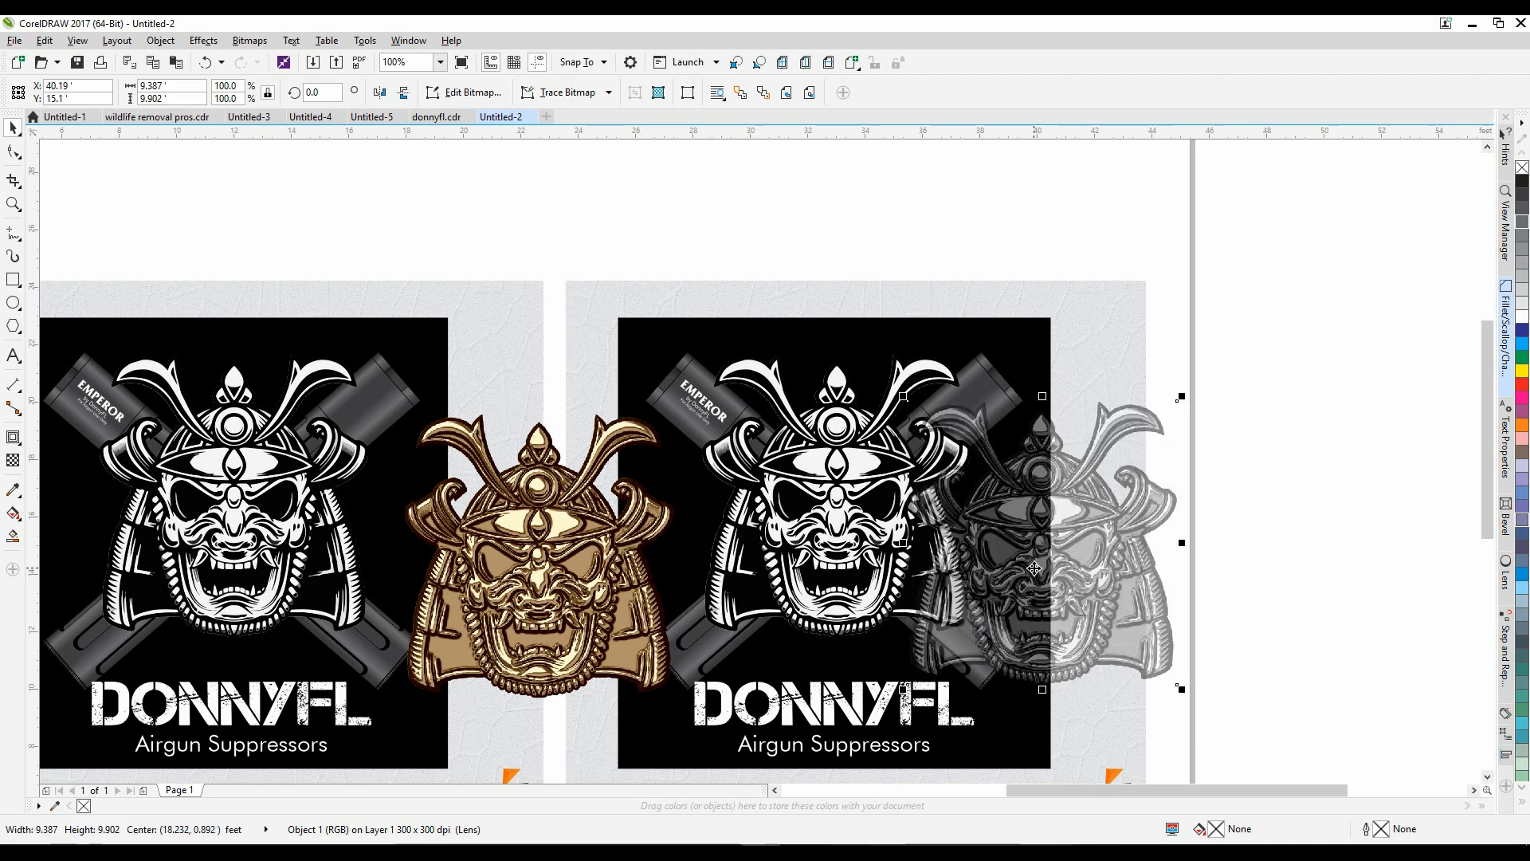
Undo moving the transparent silver mask away from the duplicated design's flat mask
key("ctrl+z")
key("ctrl+z")
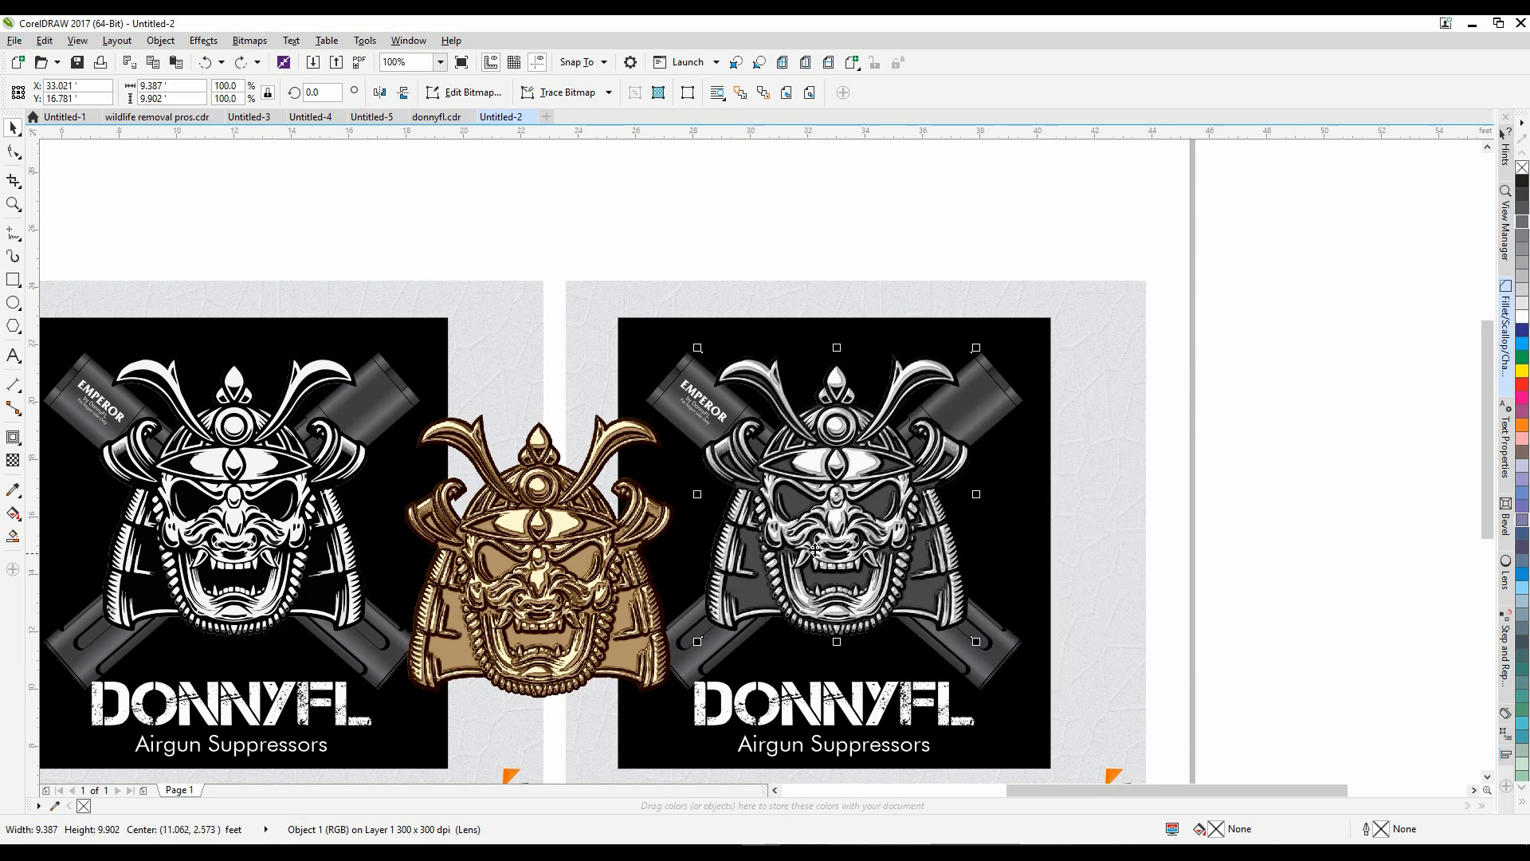
scroll(814, 549, "up", 1)
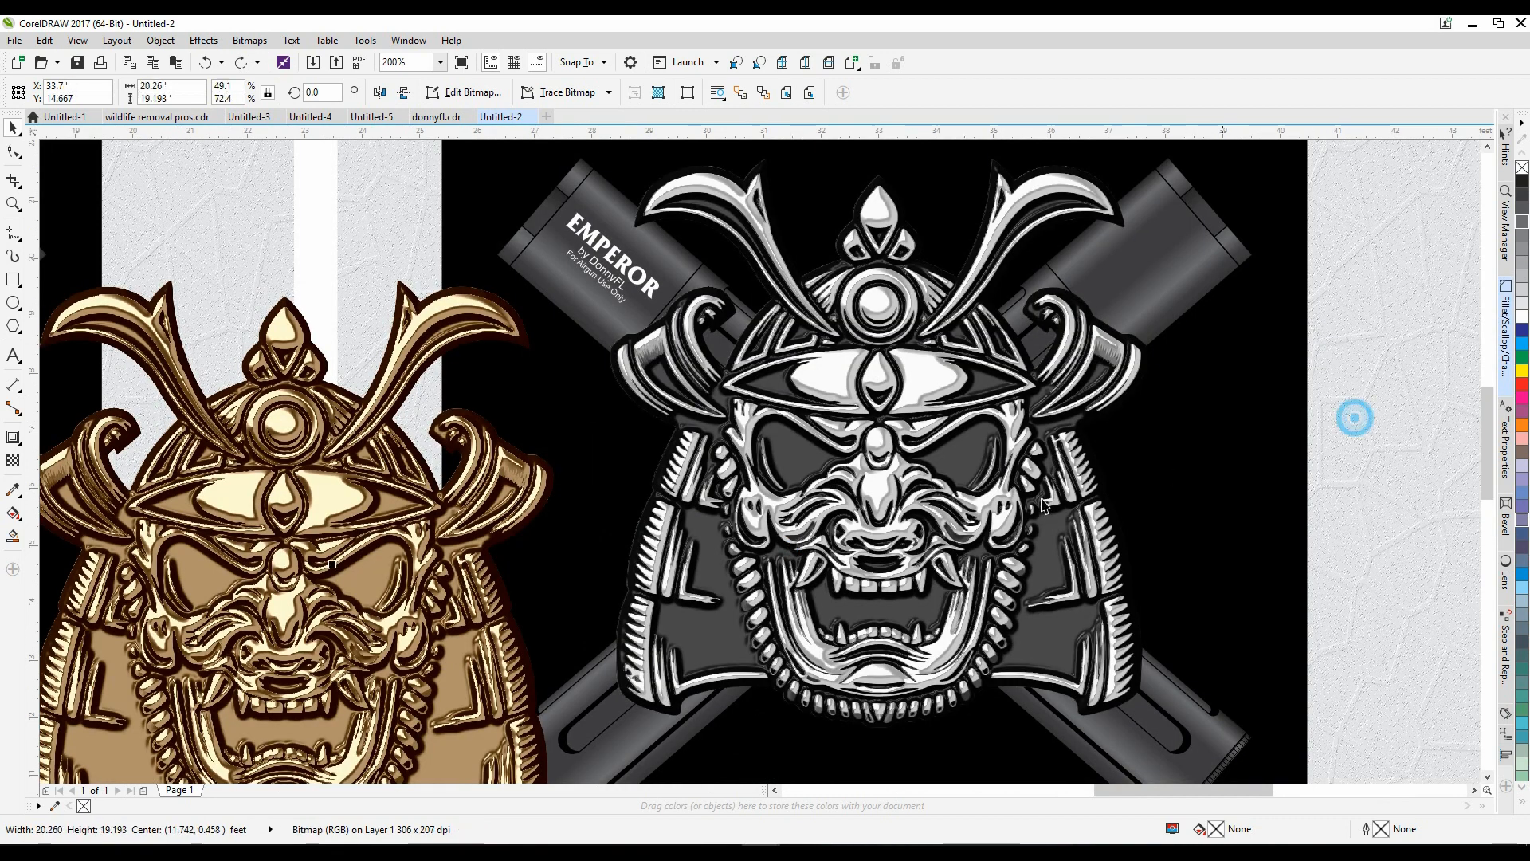
Set the silver mask's transparency merge mode to Subtract and its uniform transparency to 39
left_click(14, 461)
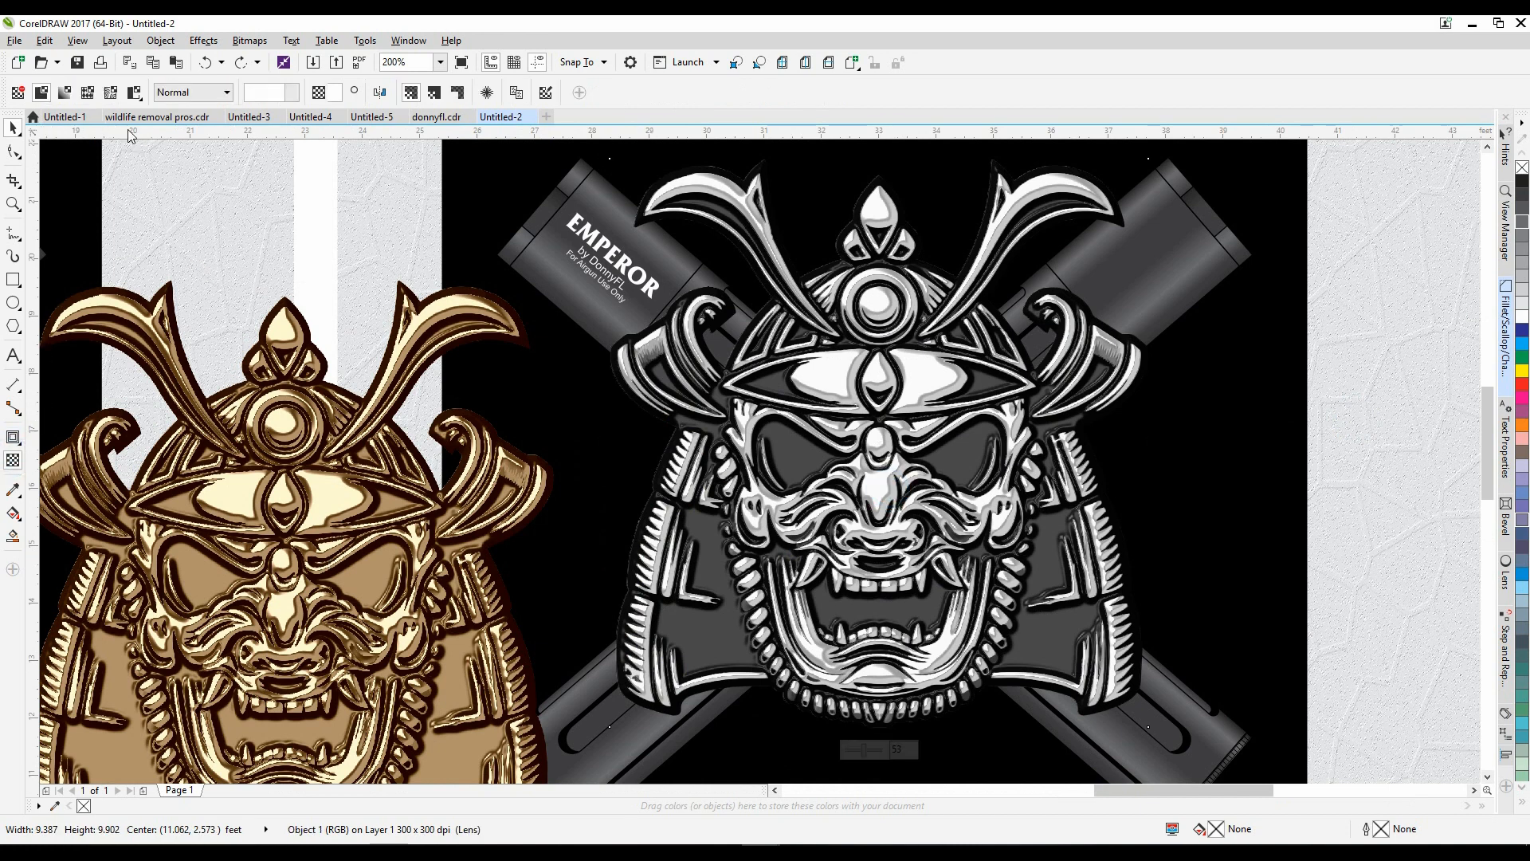
left_click(227, 94)
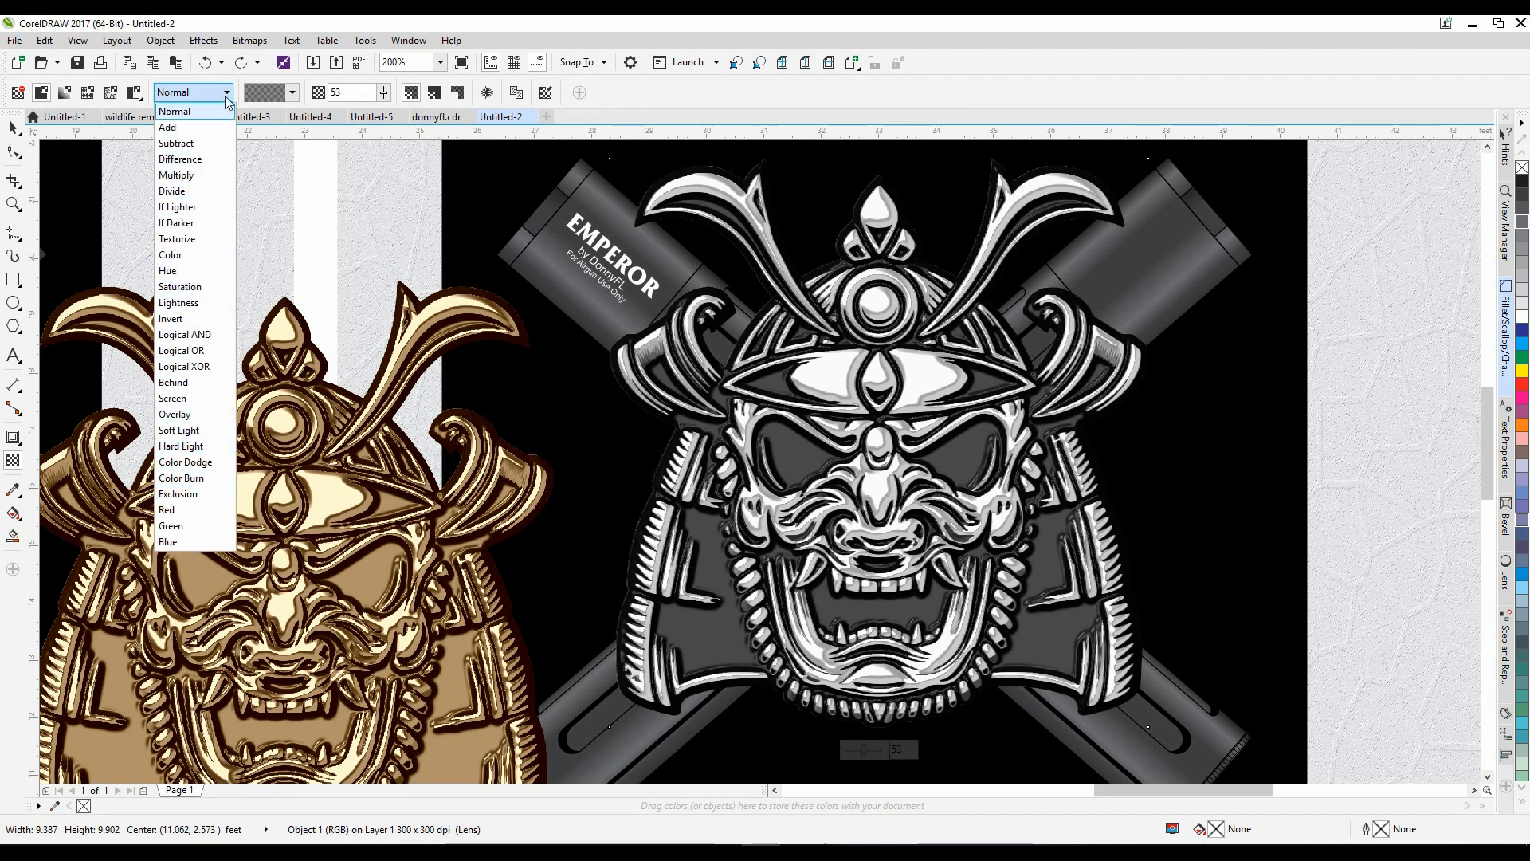
left_click(195, 144)
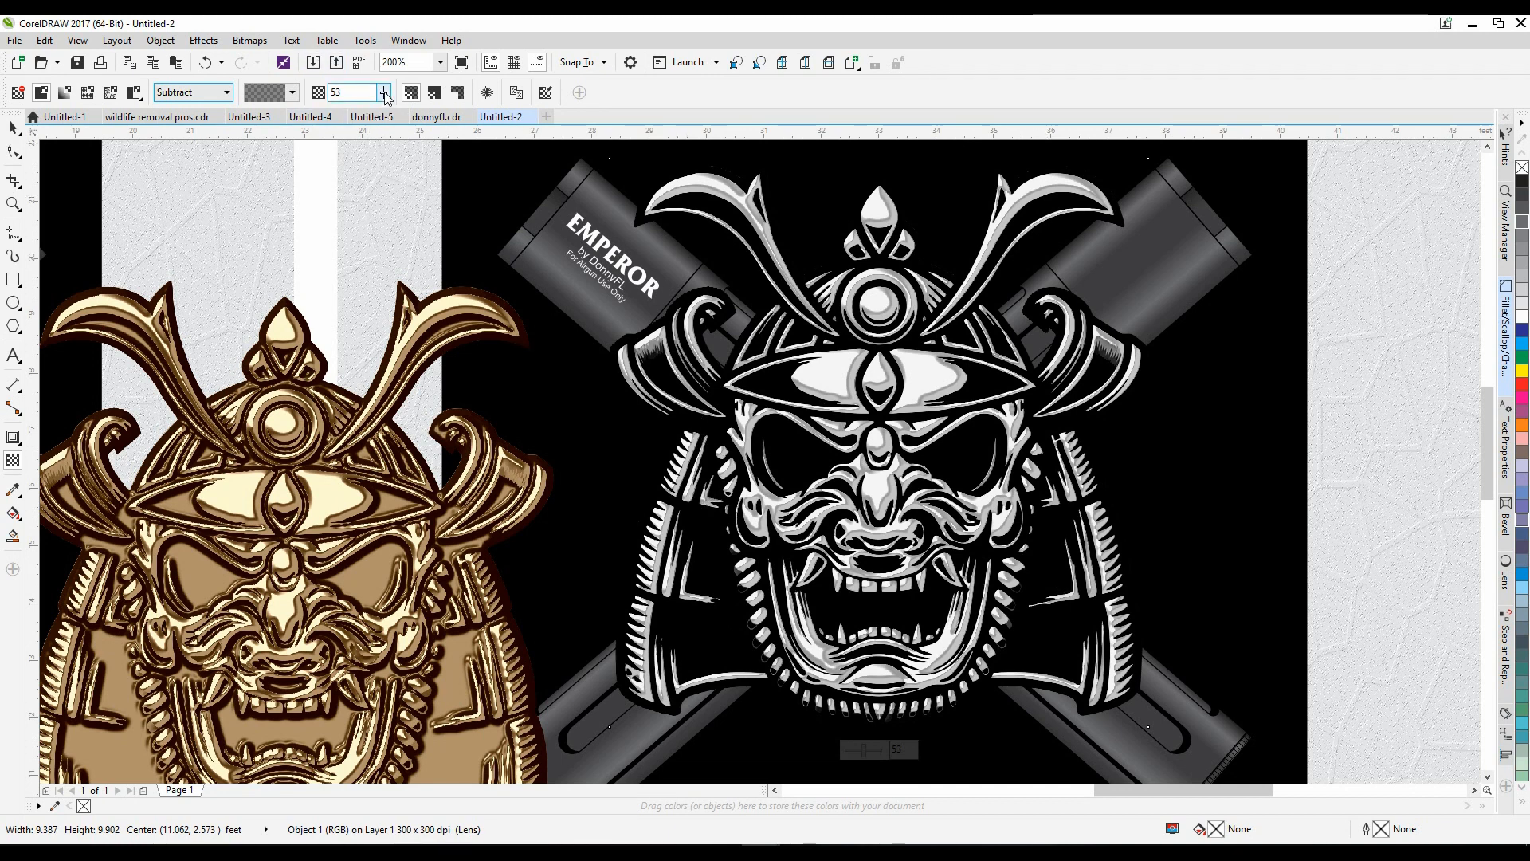
left_click_drag(384, 95, 376, 97)
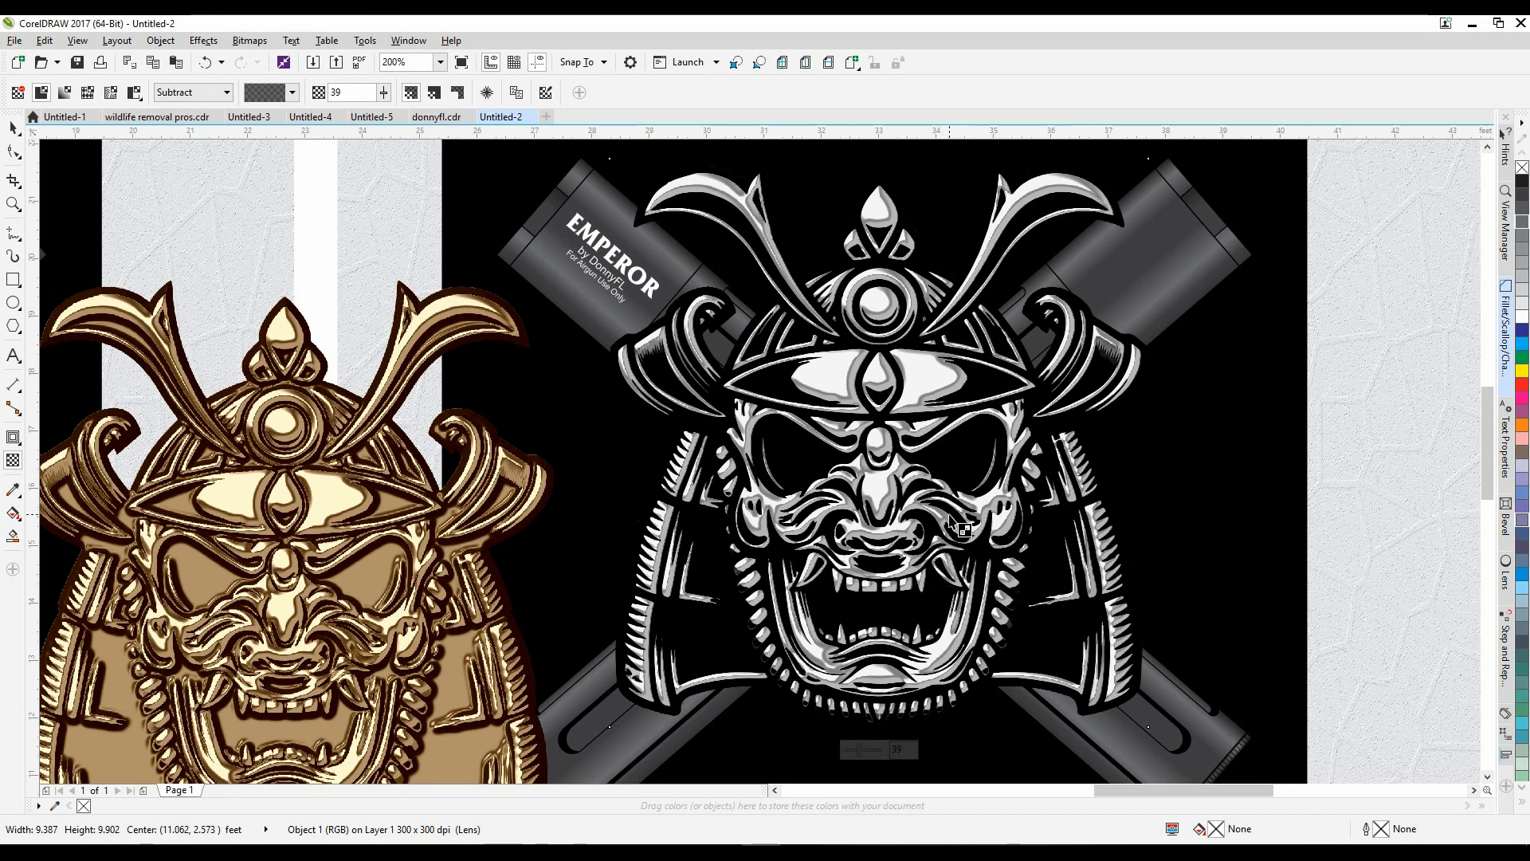
scroll(959, 514, "down", 2)
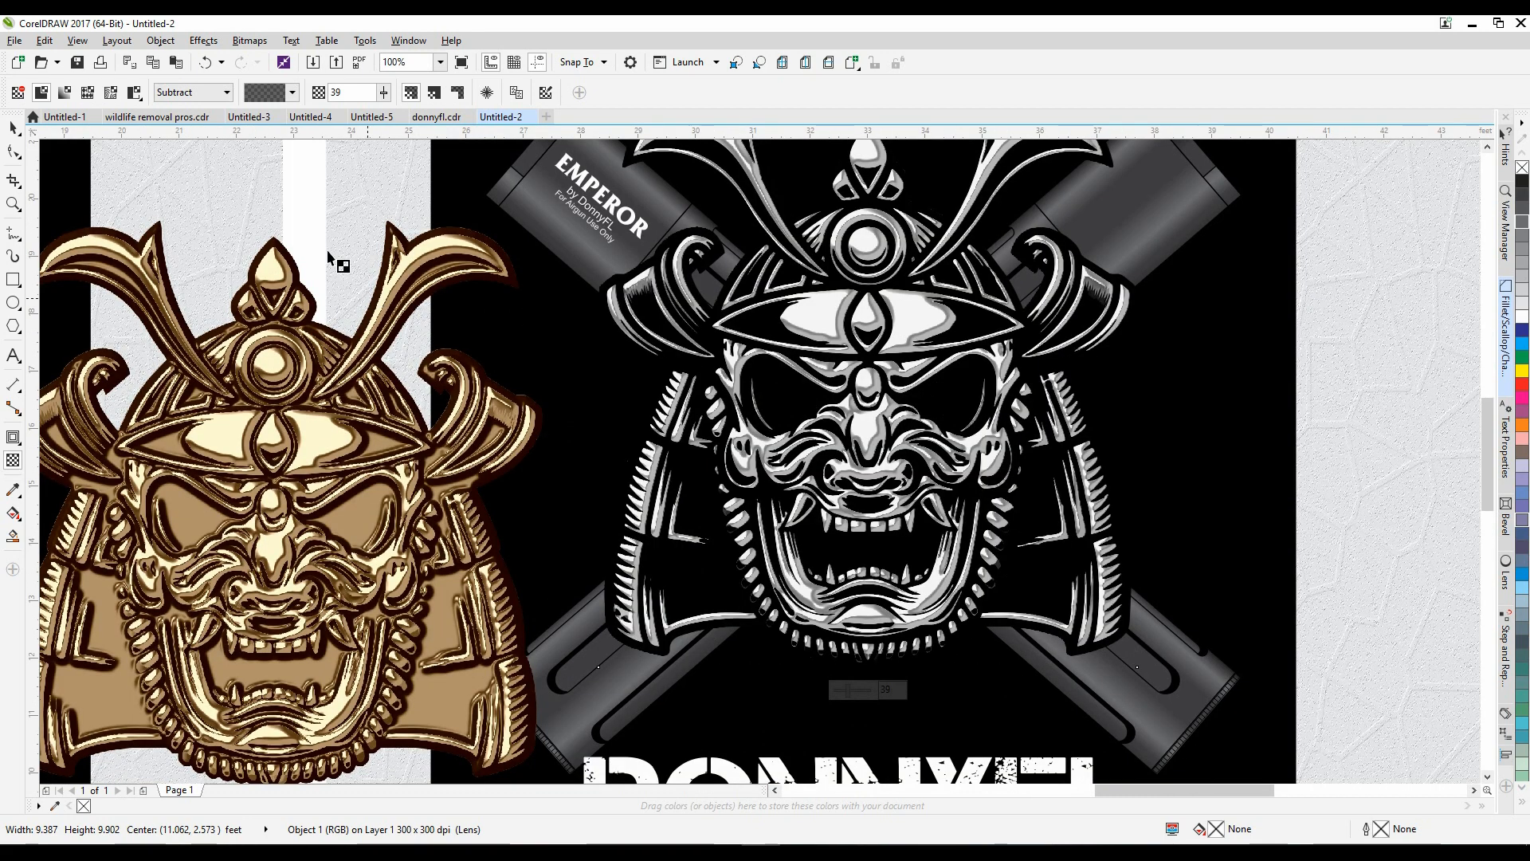
Try the Add, Multiply and Color merge modes on the silver mask's transparency
scroll(962, 577, "up", 2)
left_click(227, 93)
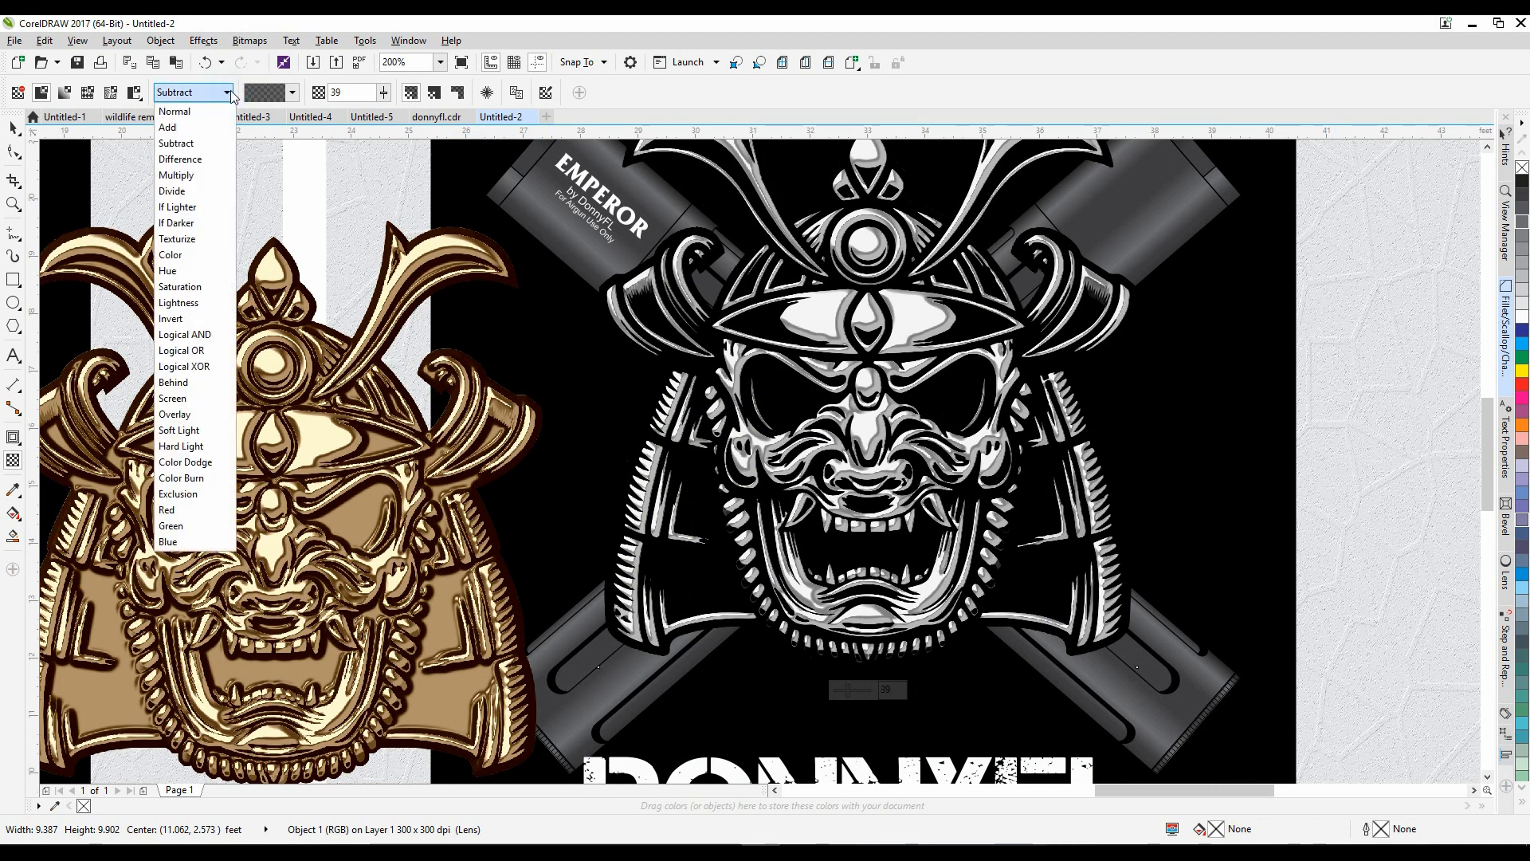
left_click(173, 129)
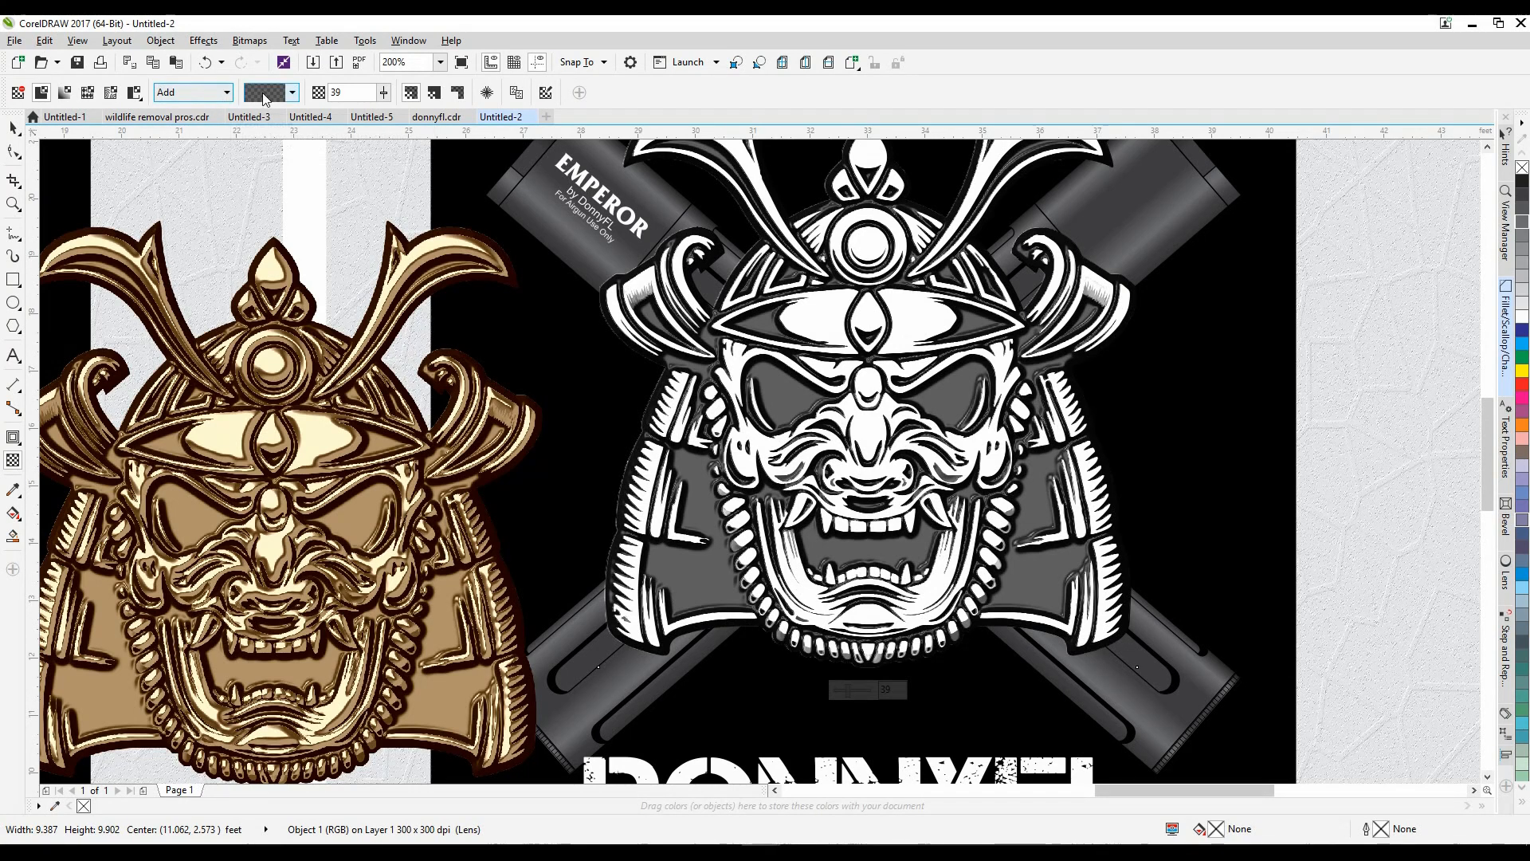
left_click(228, 92)
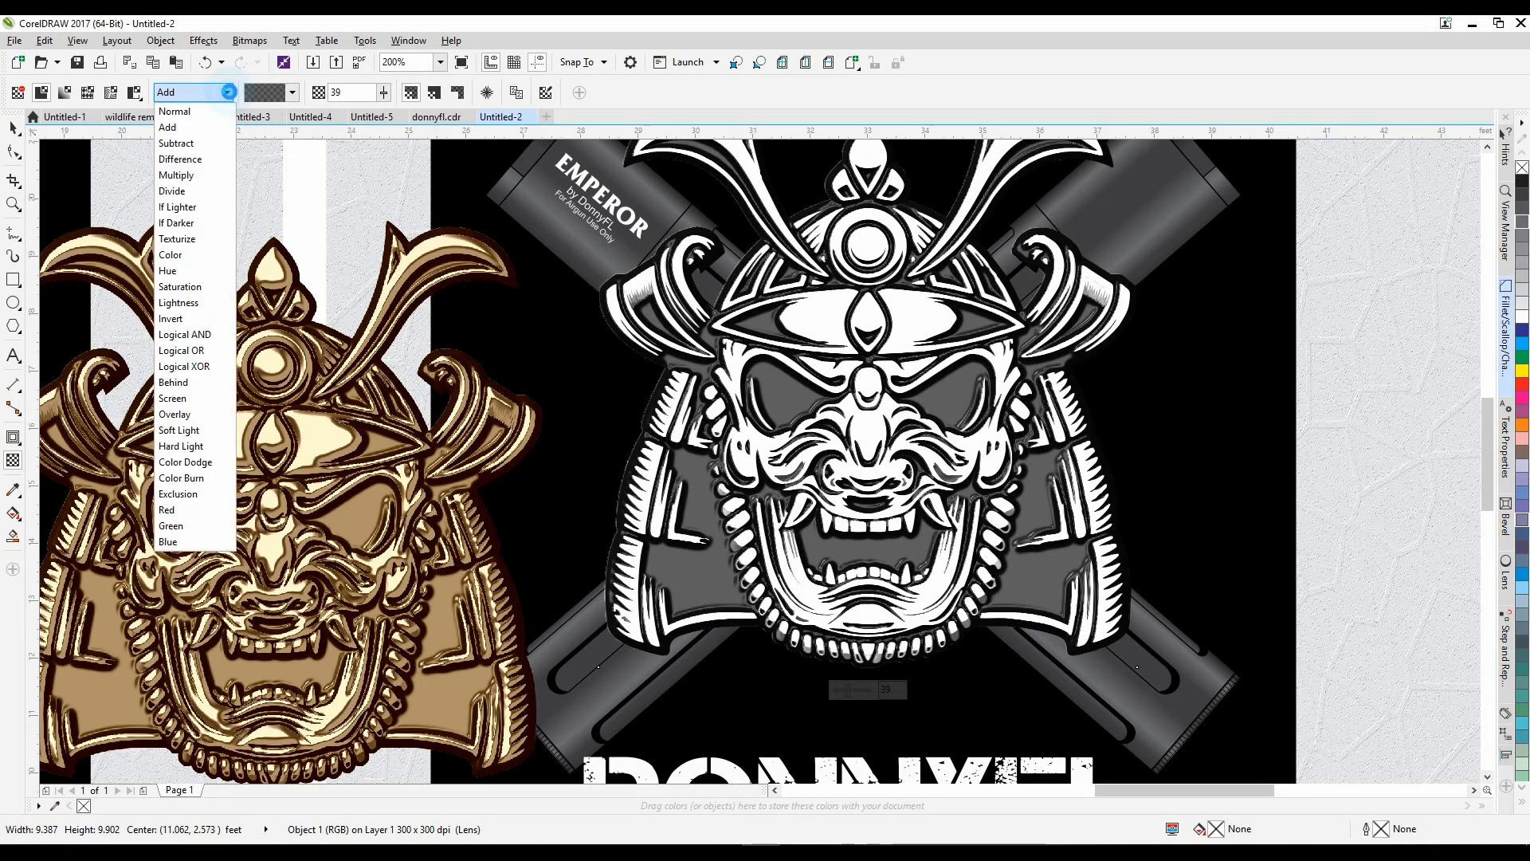
left_click(179, 175)
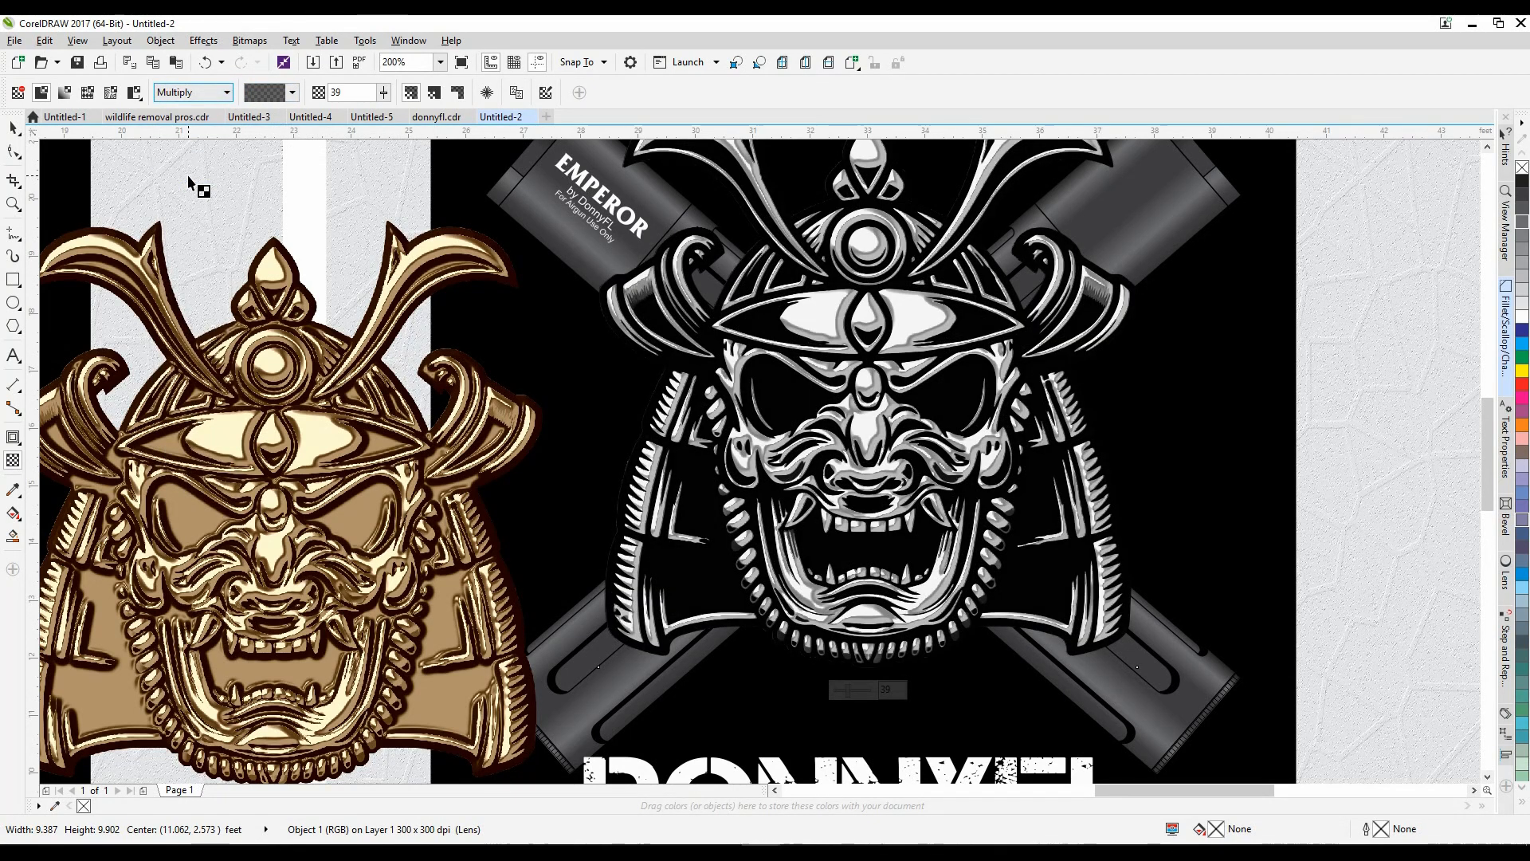
left_click(227, 93)
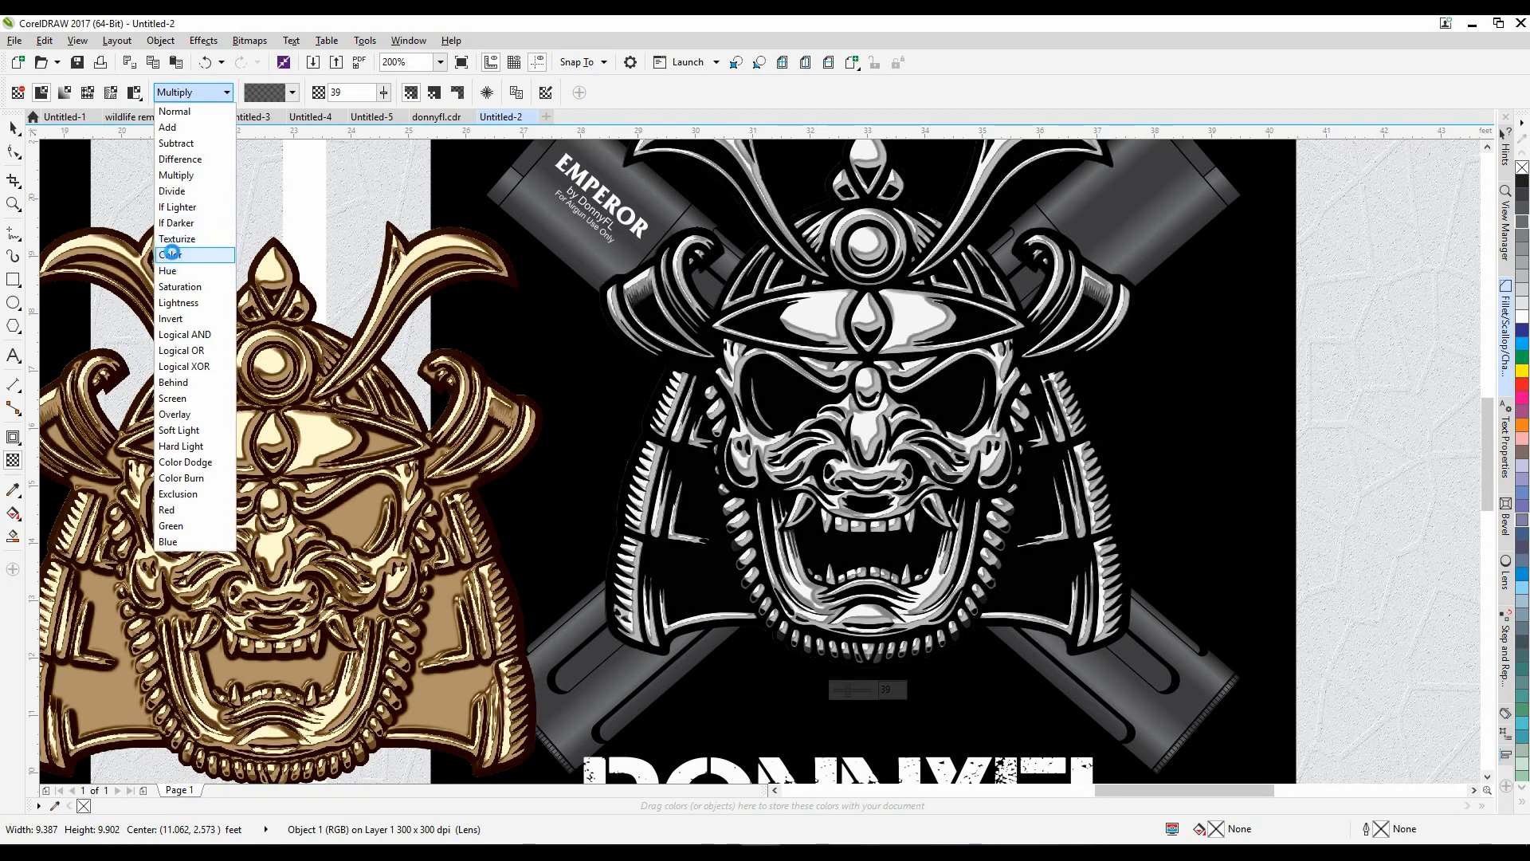
left_click(173, 255)
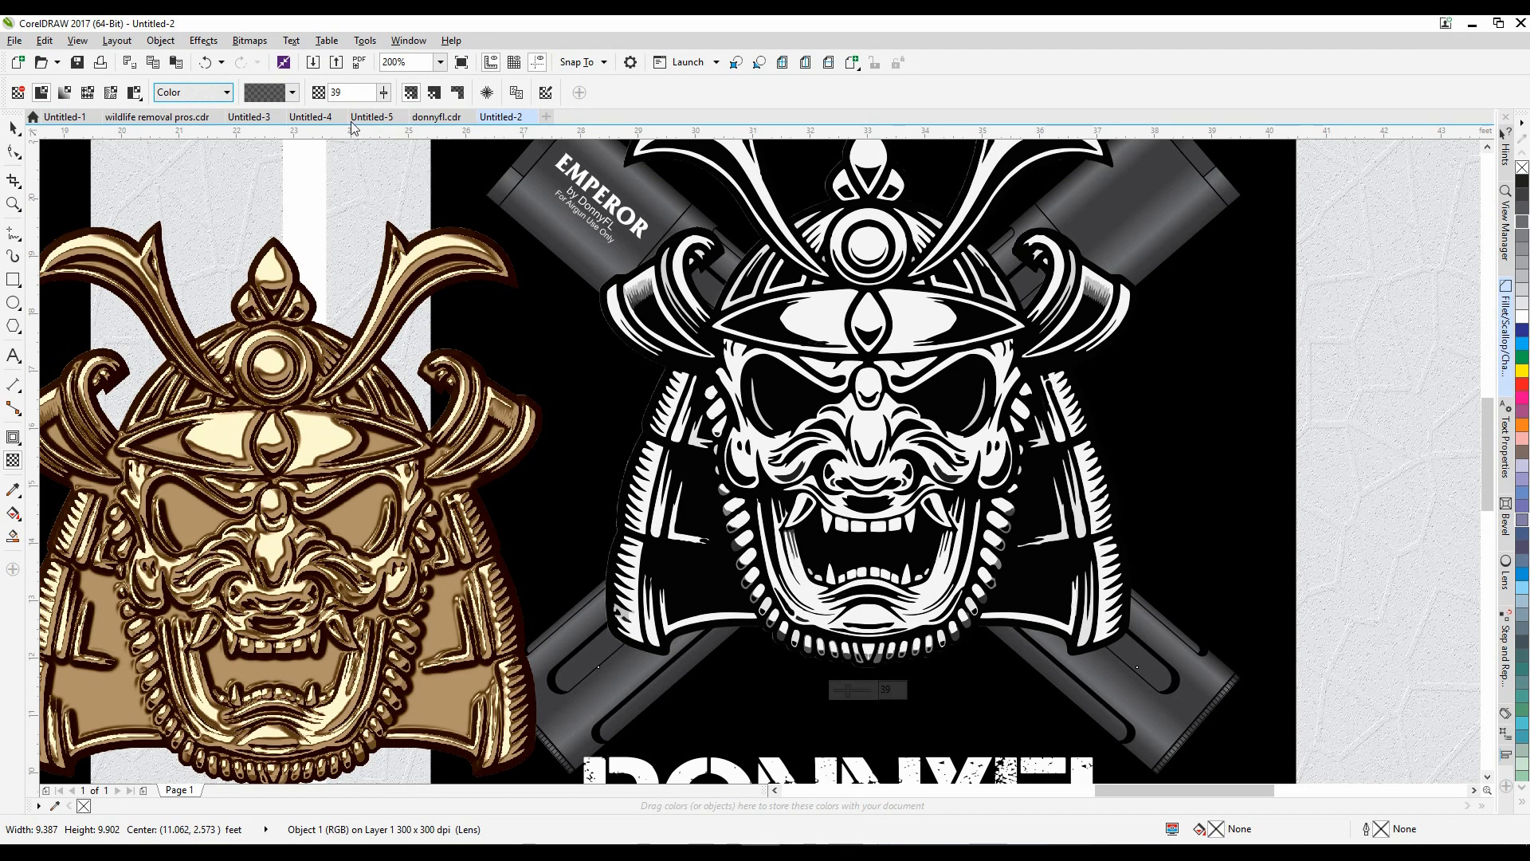
Try the Saturation, Overlay and Red merge modes on the silver mask, and return its merge mode to Subtract
left_click(227, 93)
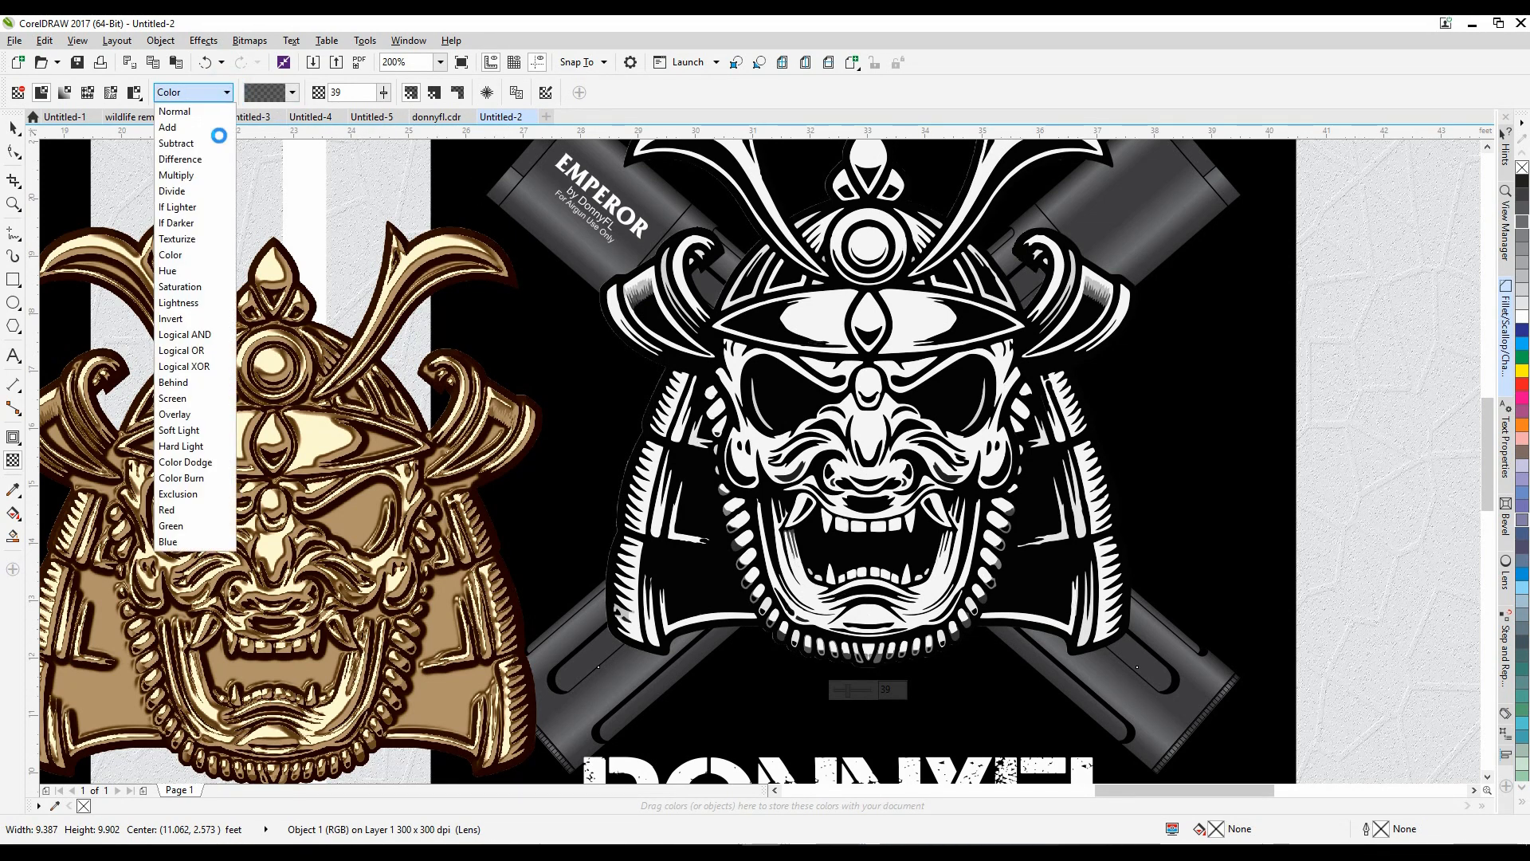
left_click(188, 286)
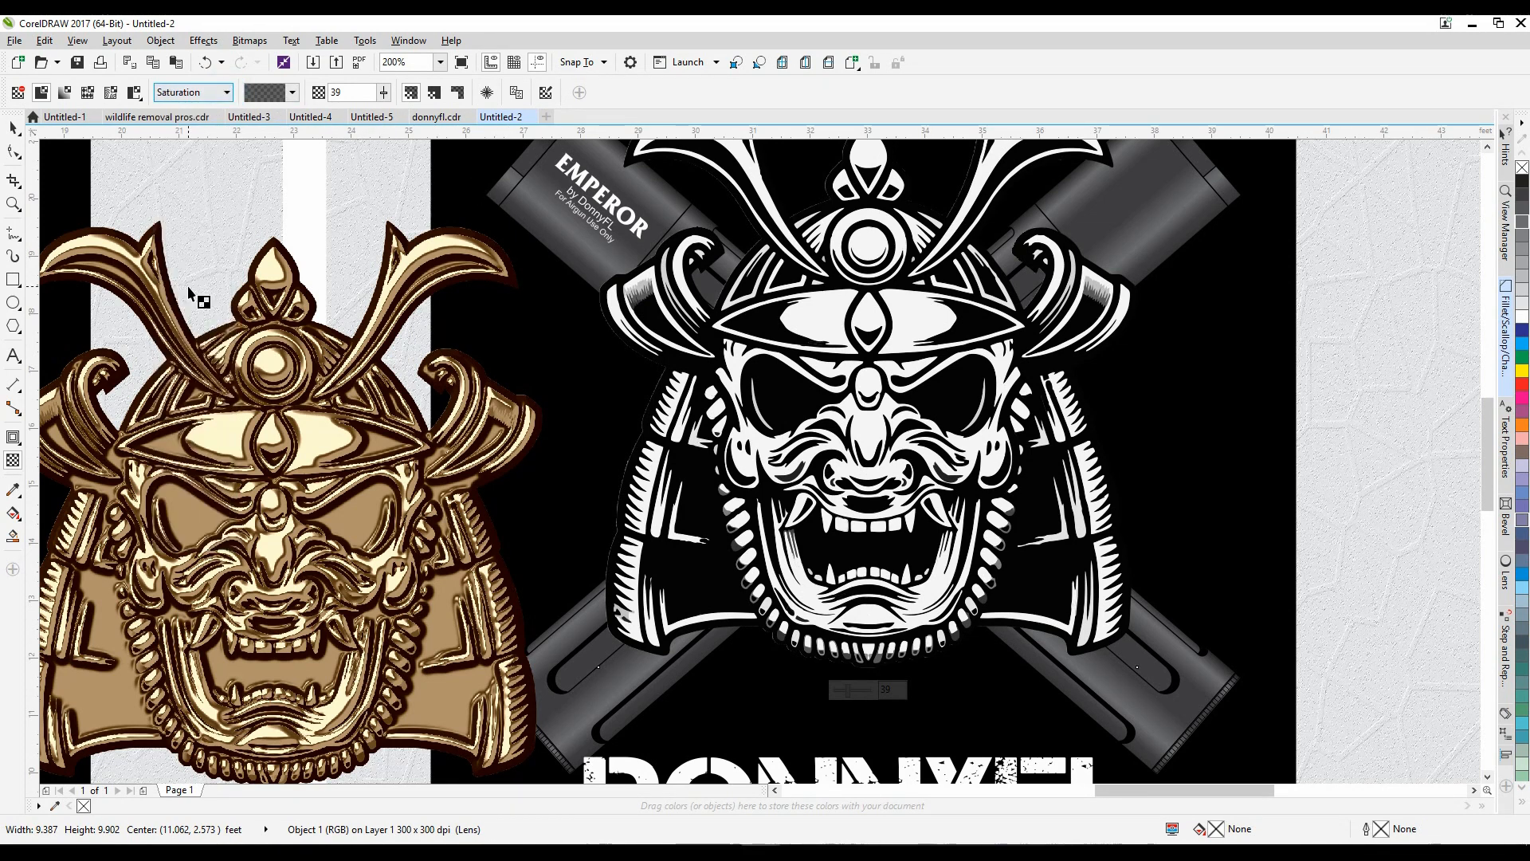
left_click(226, 92)
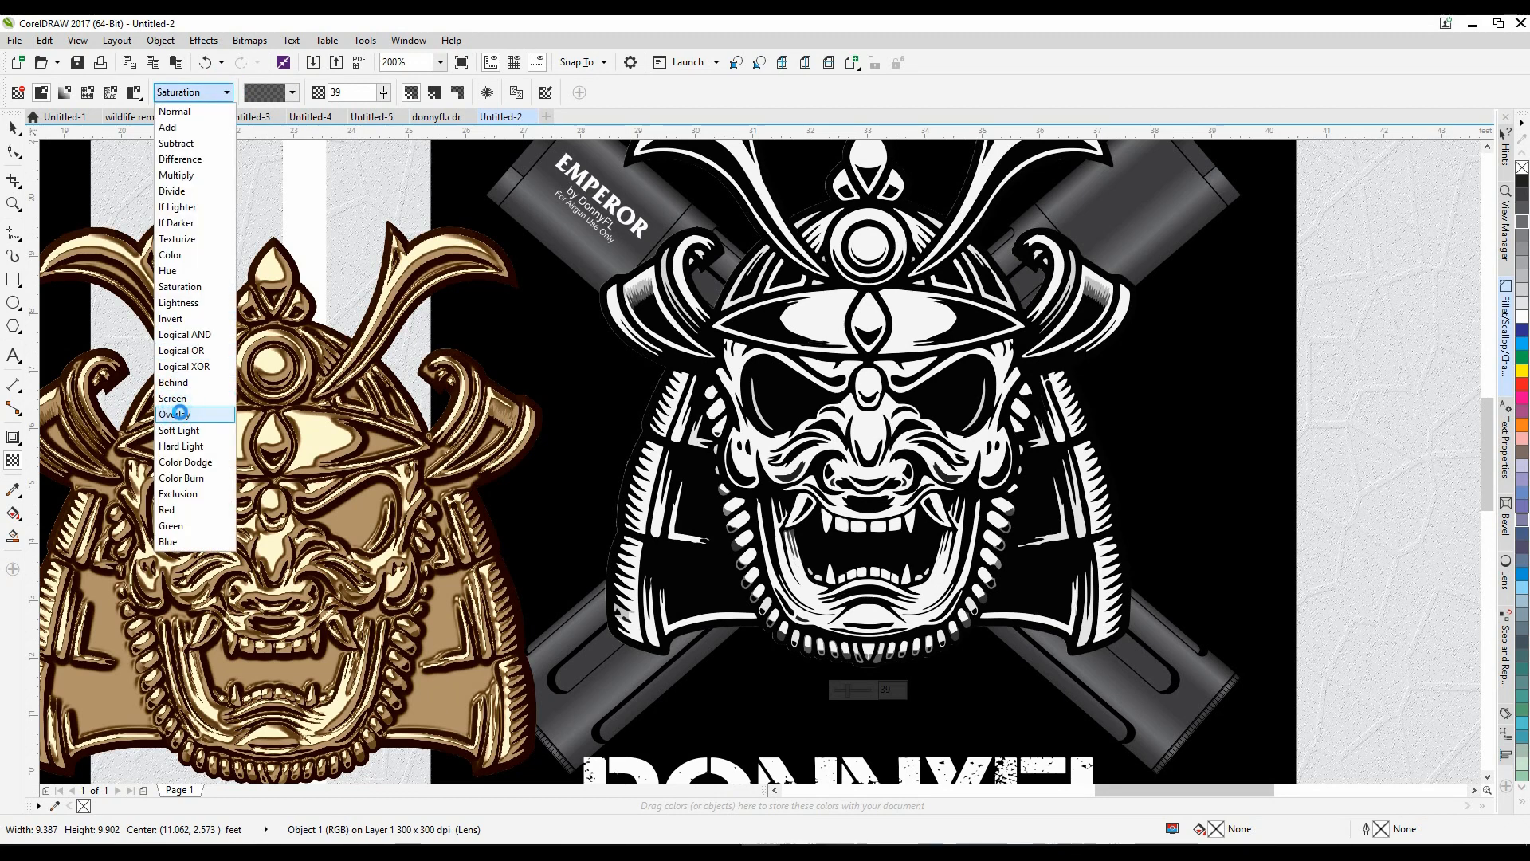
left_click(182, 414)
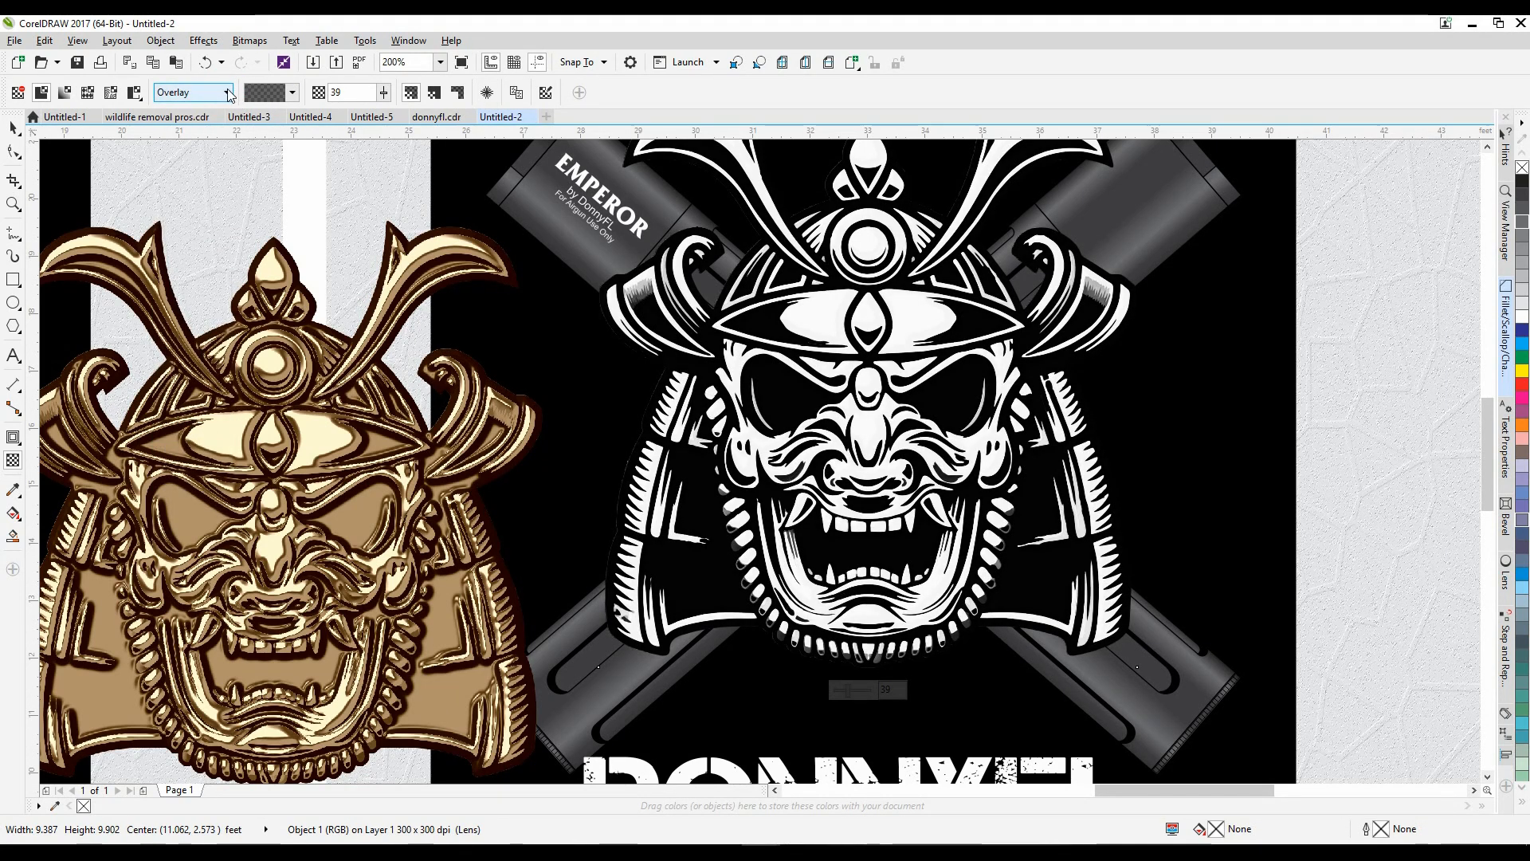
left_click(227, 92)
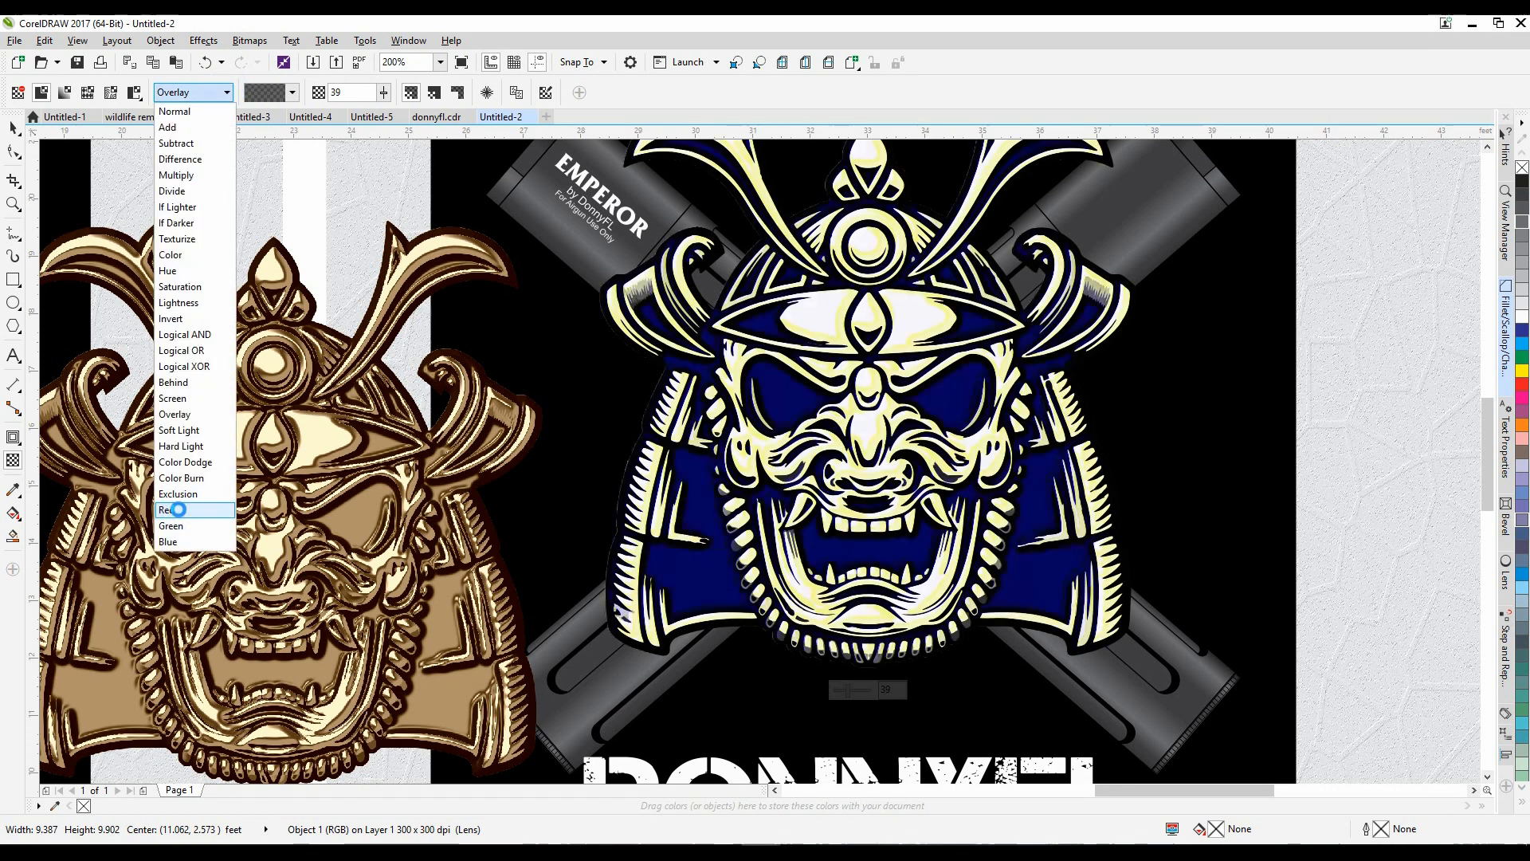
left_click(178, 509)
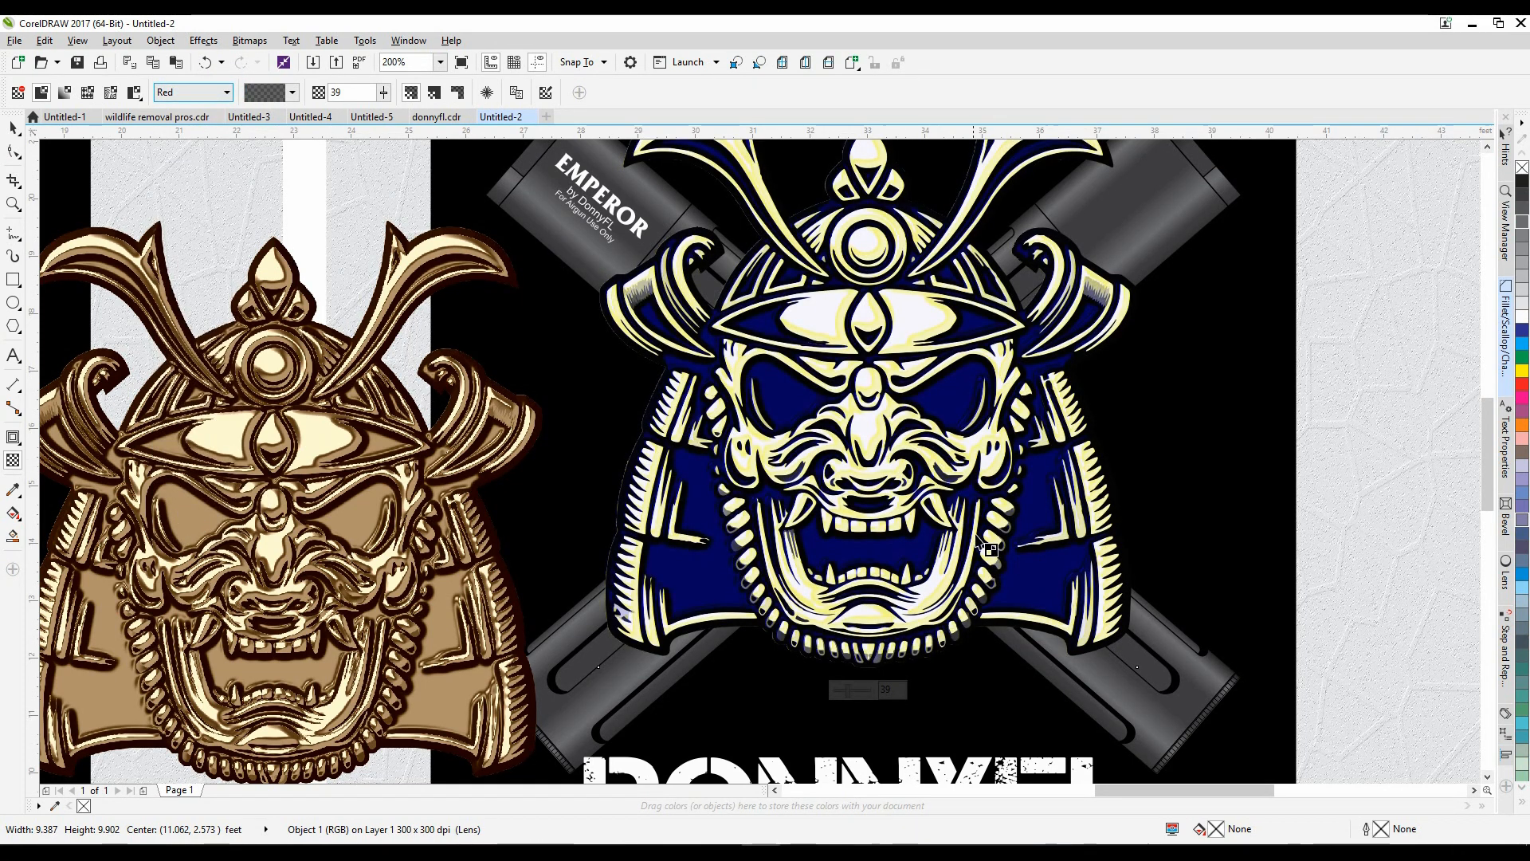
left_click(227, 93)
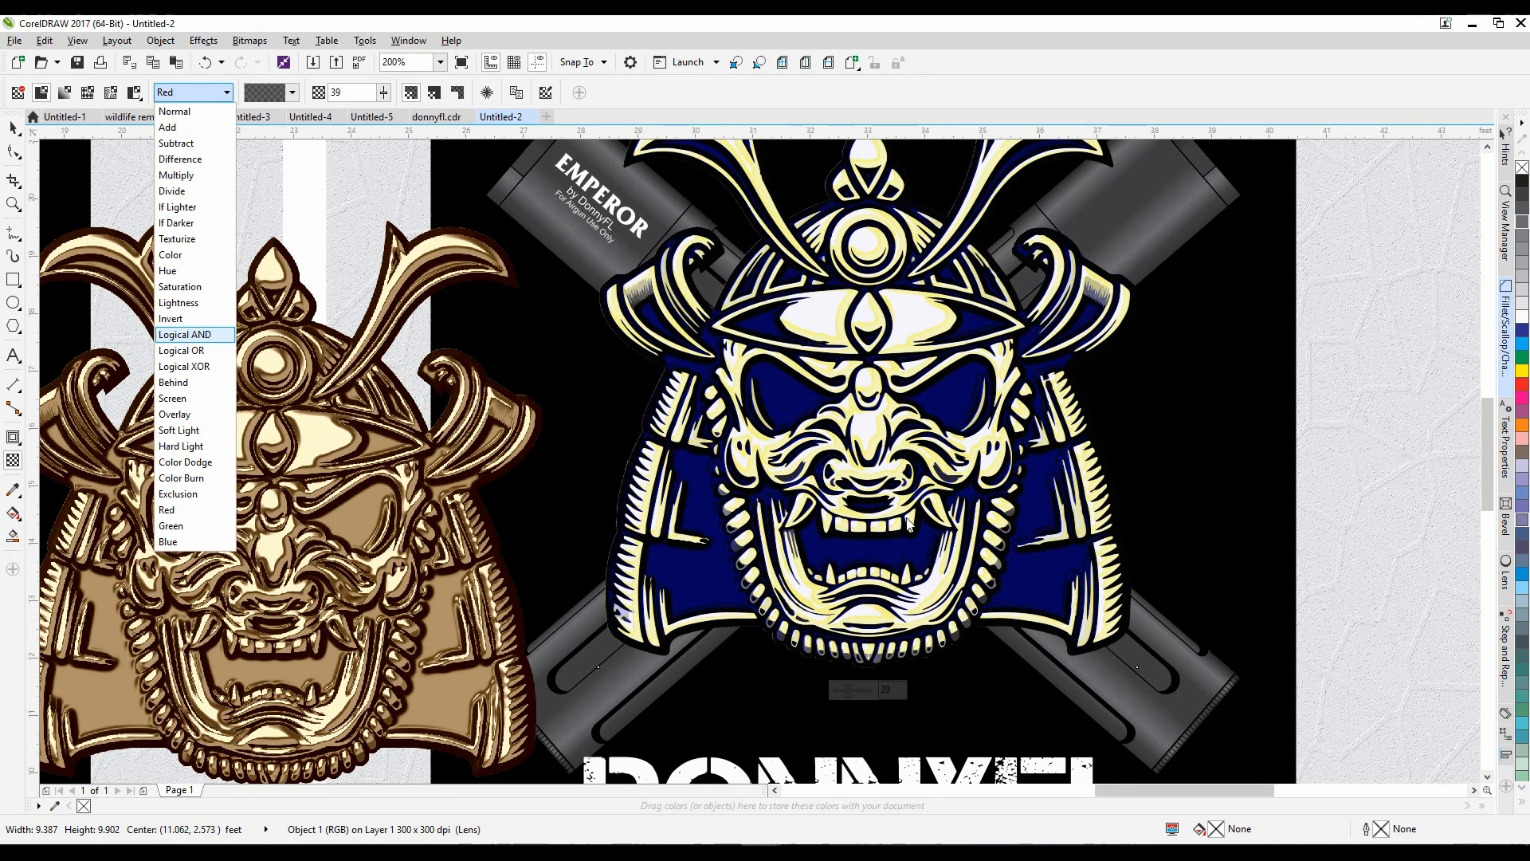
left_click(936, 500)
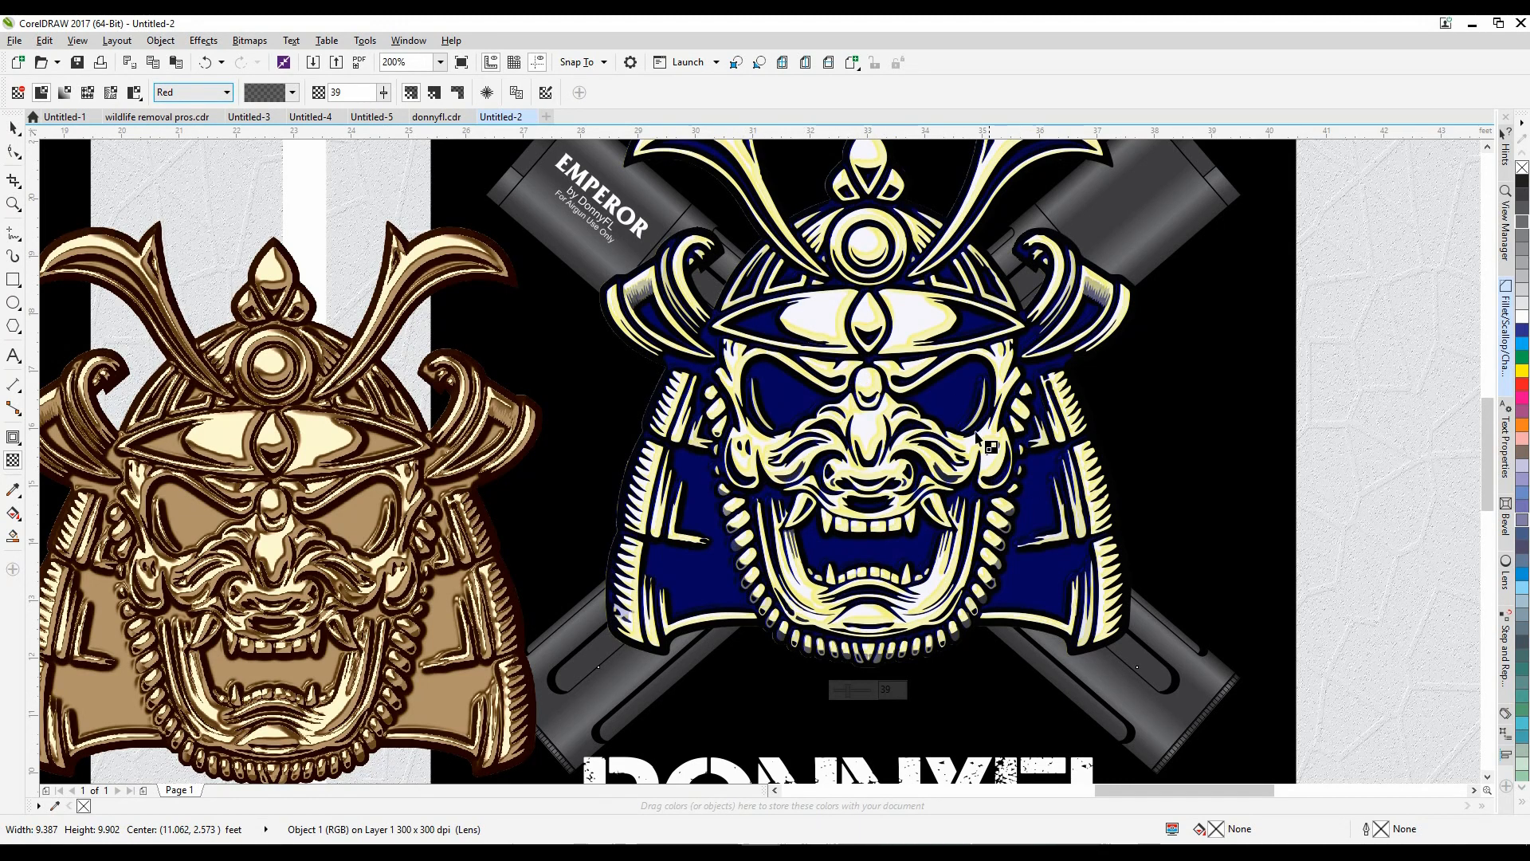
left_click(227, 93)
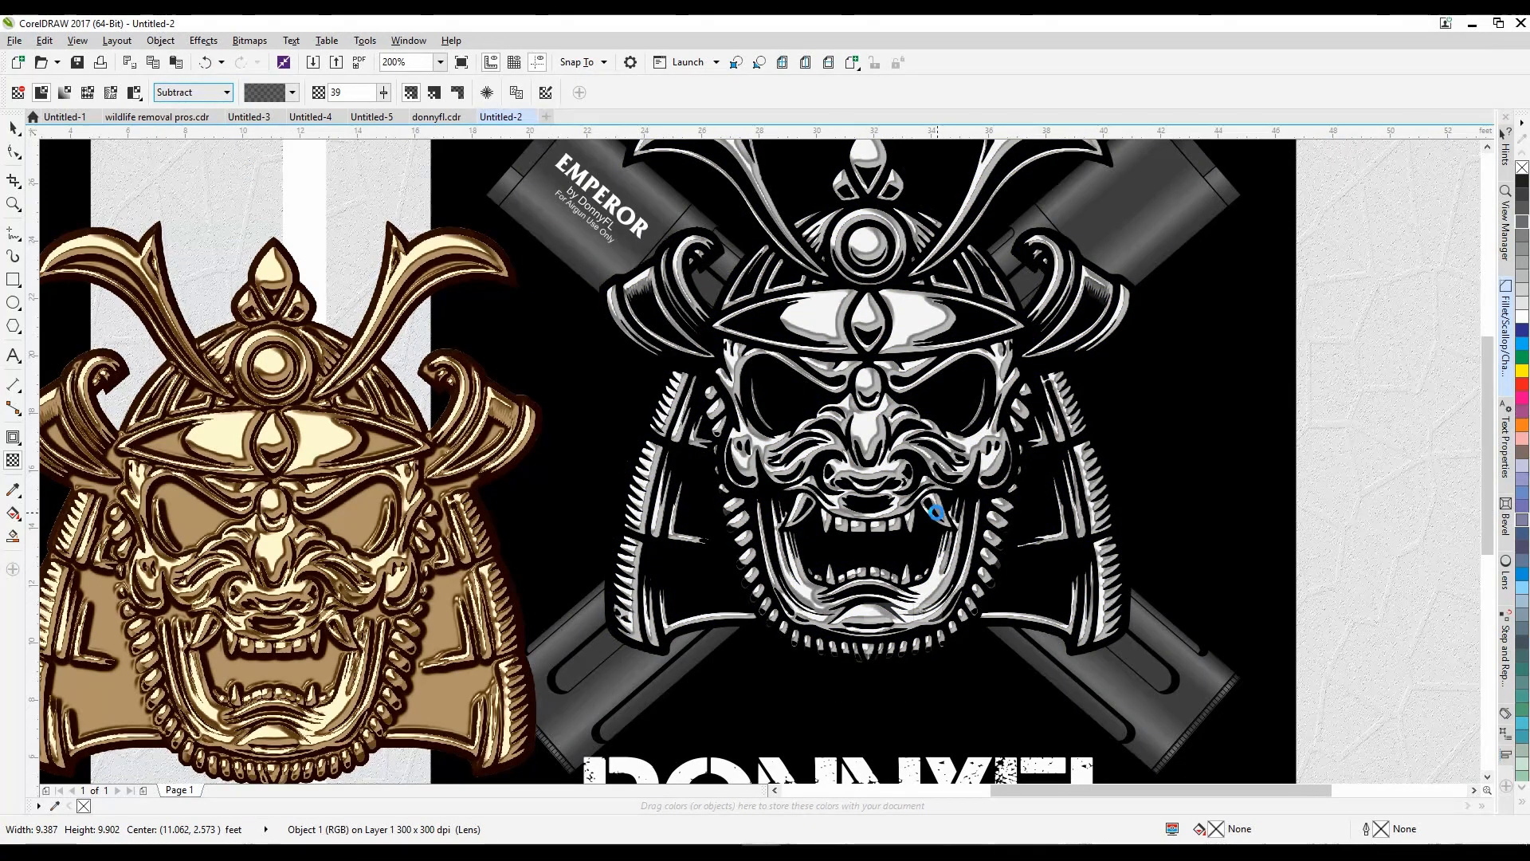
Move the silver mask out of the duplicated design and align it centred over the original design's flat mask
scroll(938, 508, "down", 2)
left_click(14, 128)
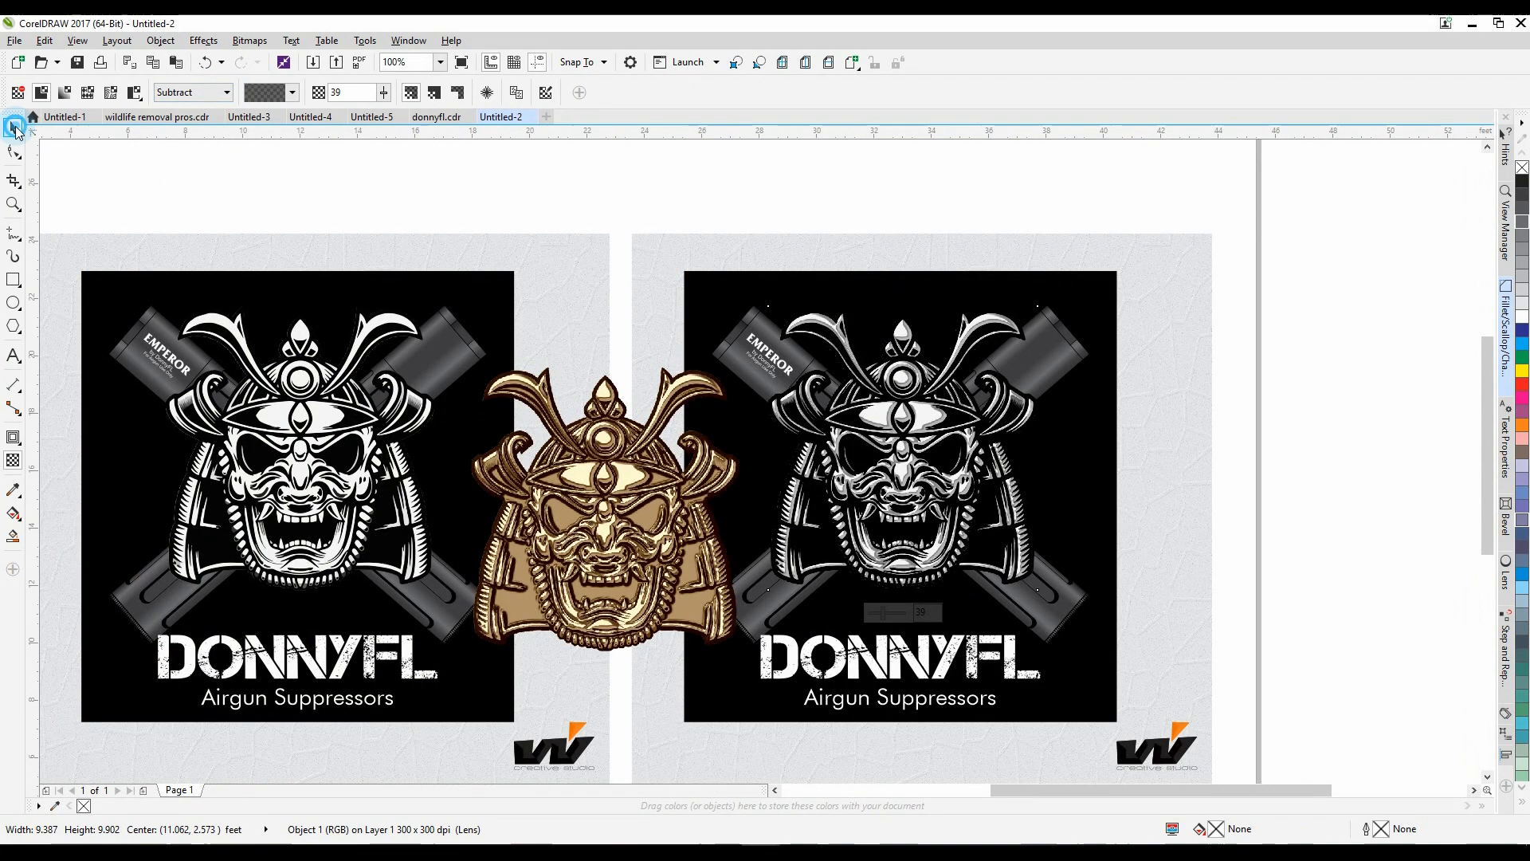
left_click_drag(902, 480, 330, 475)
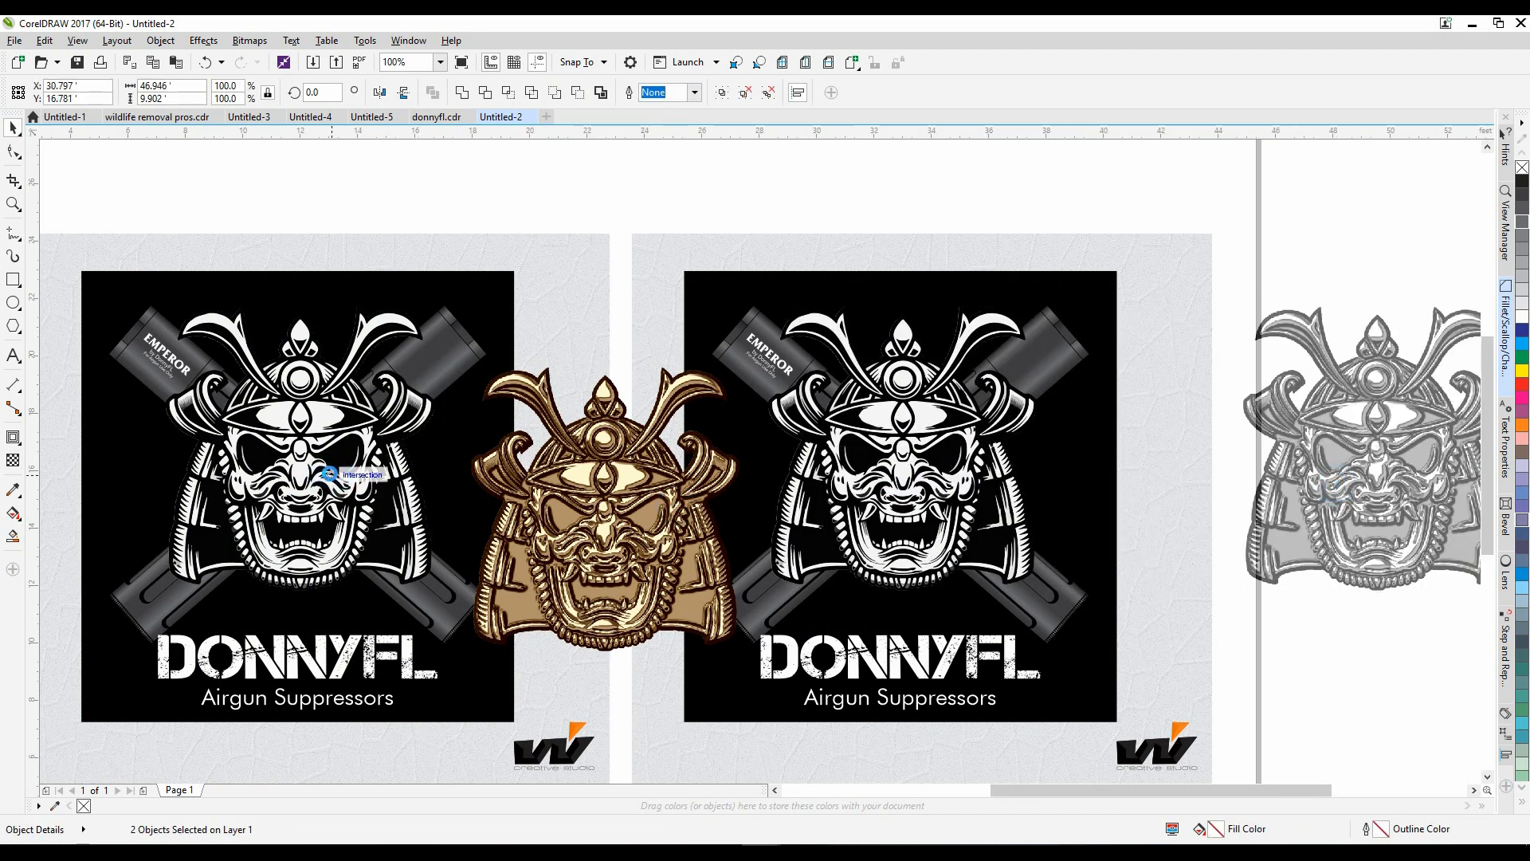
left_click(683, 191)
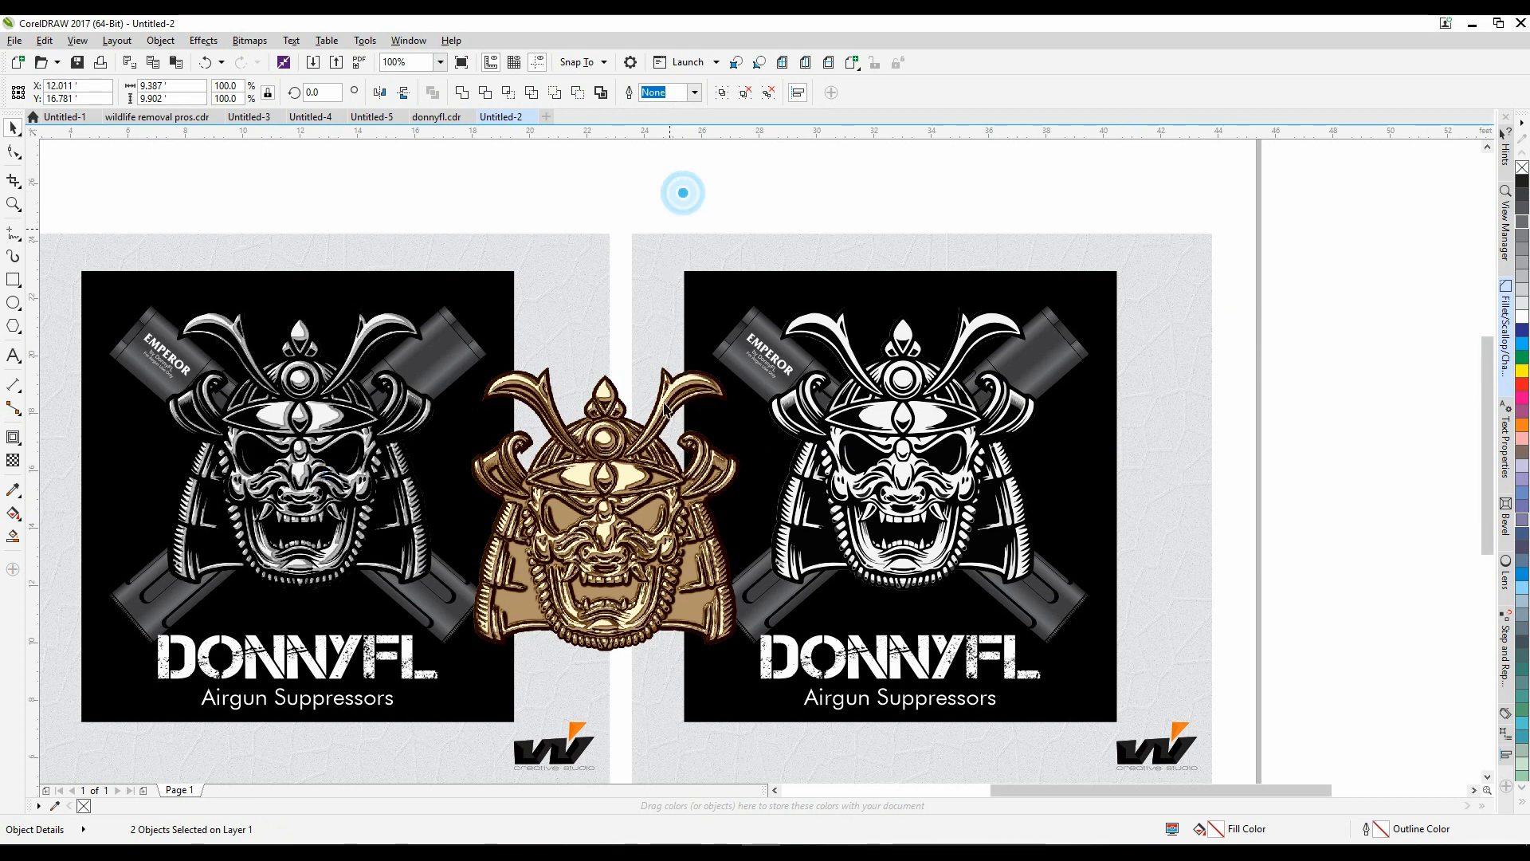
Align the gold mask centred over the flat mask in the duplicated design
left_click(606, 484)
left_click(854, 480, "shift")
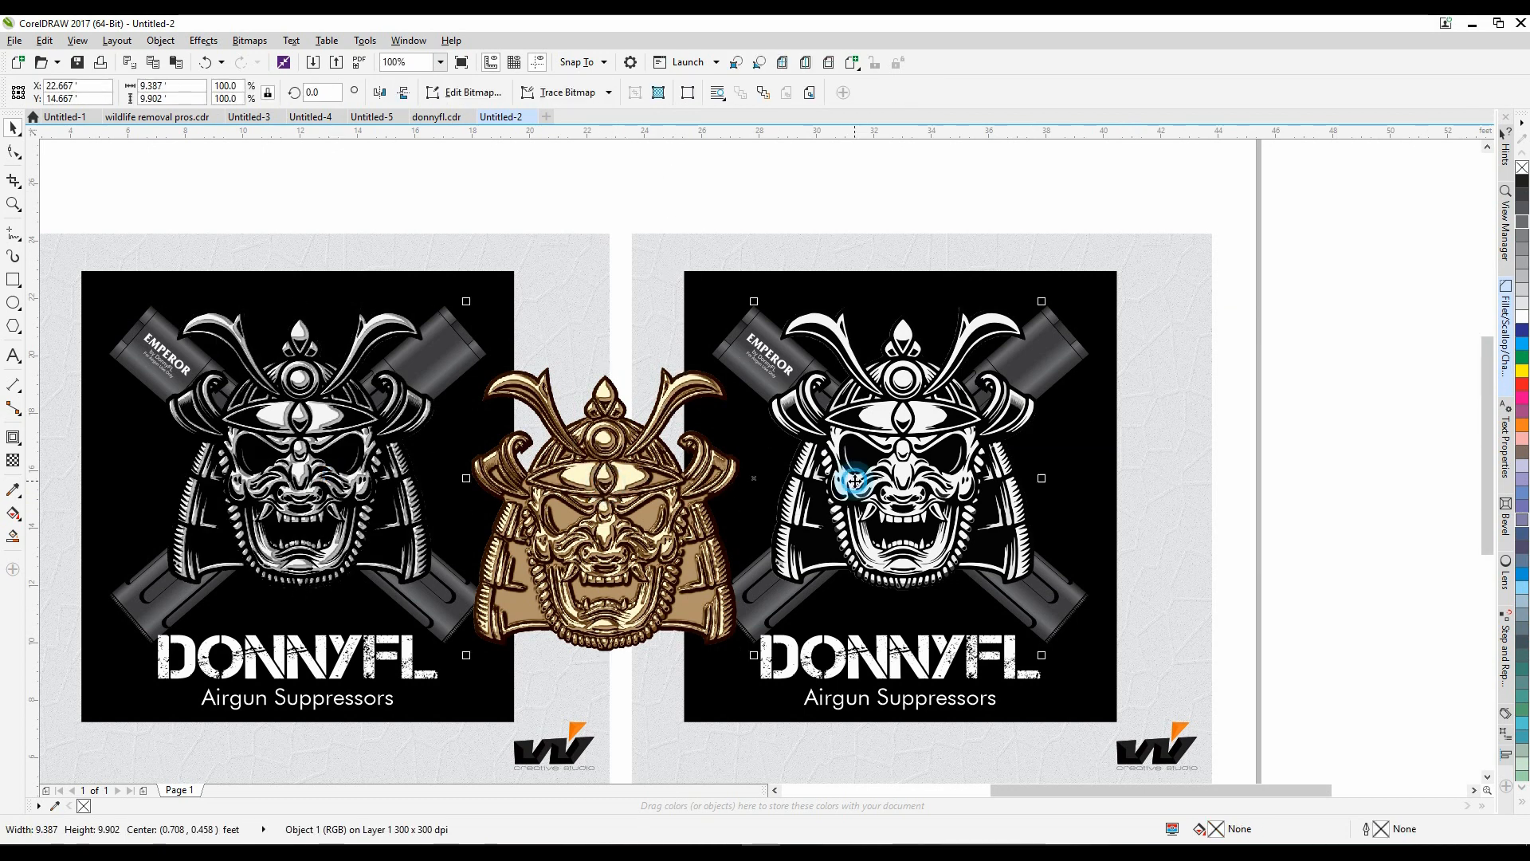
key("c")
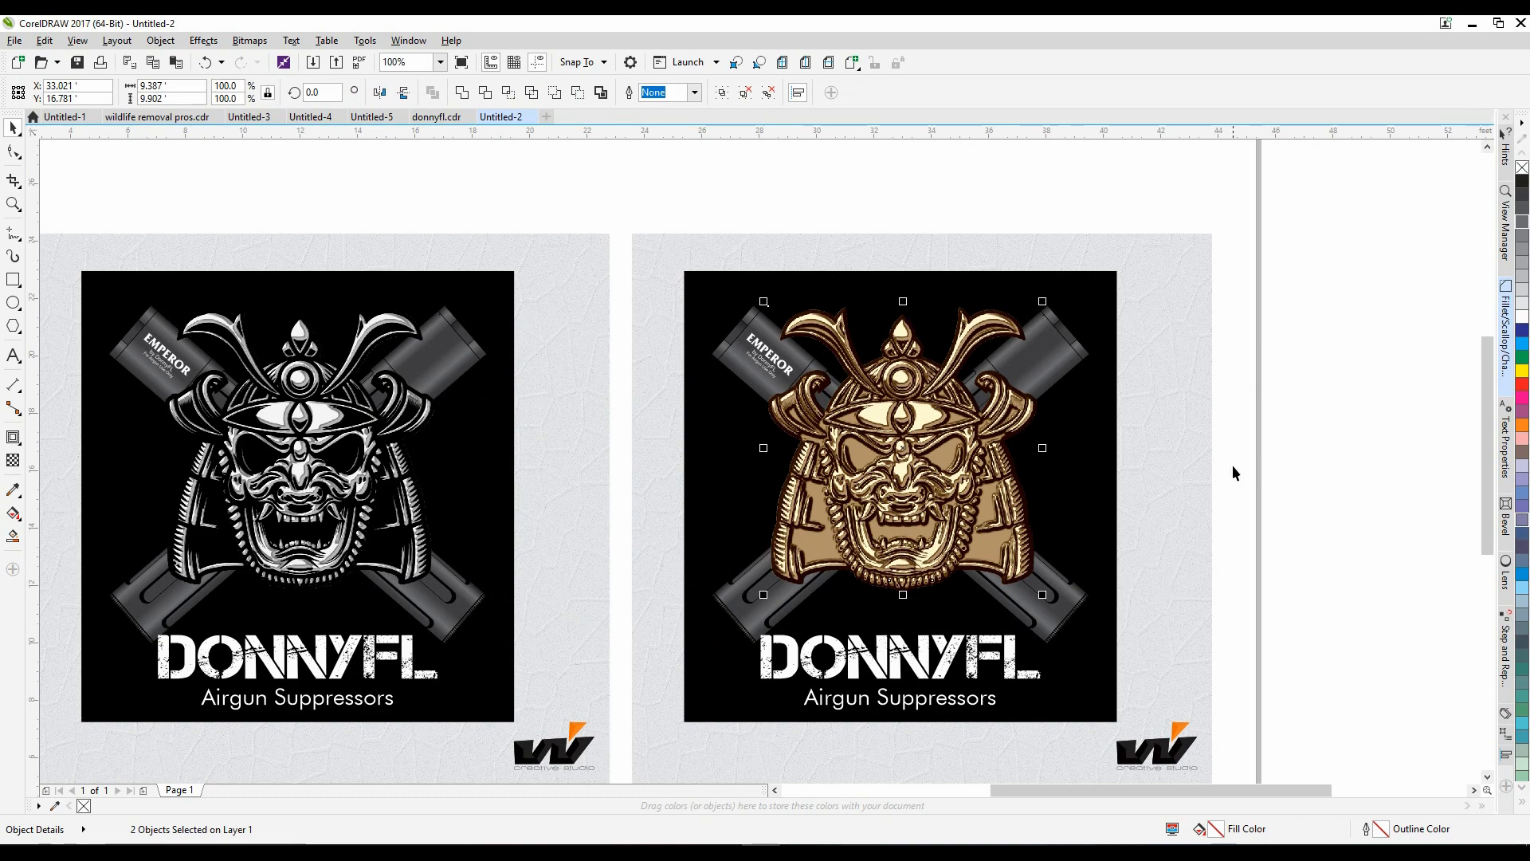
left_click(1232, 465)
Apply a uniform transparency of 26 with the Subtract merge mode to the gold mask in the duplicated design
left_click(965, 470)
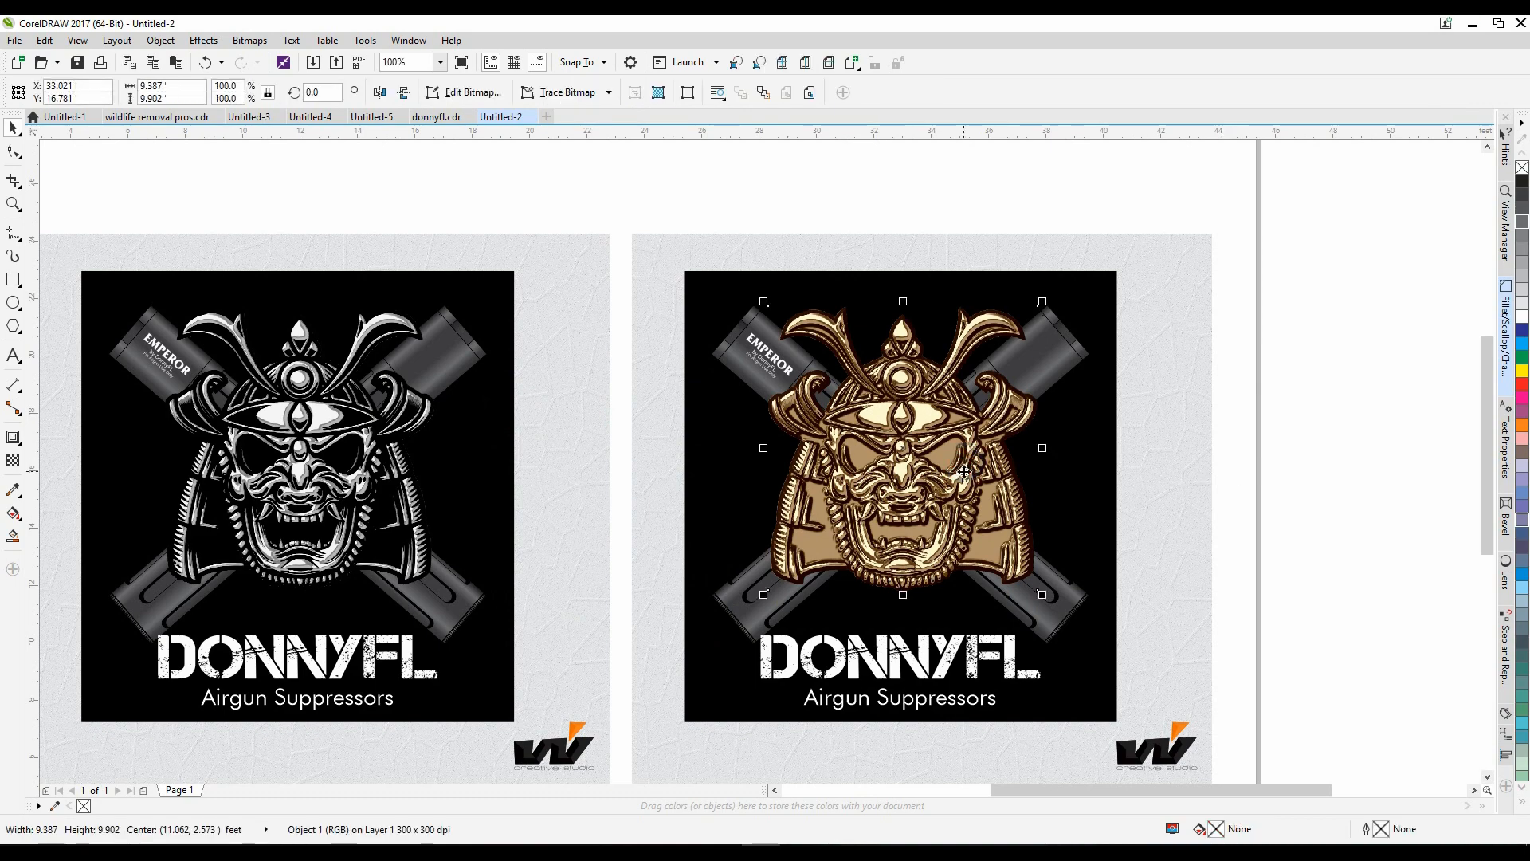
scroll(964, 470, "up", 2)
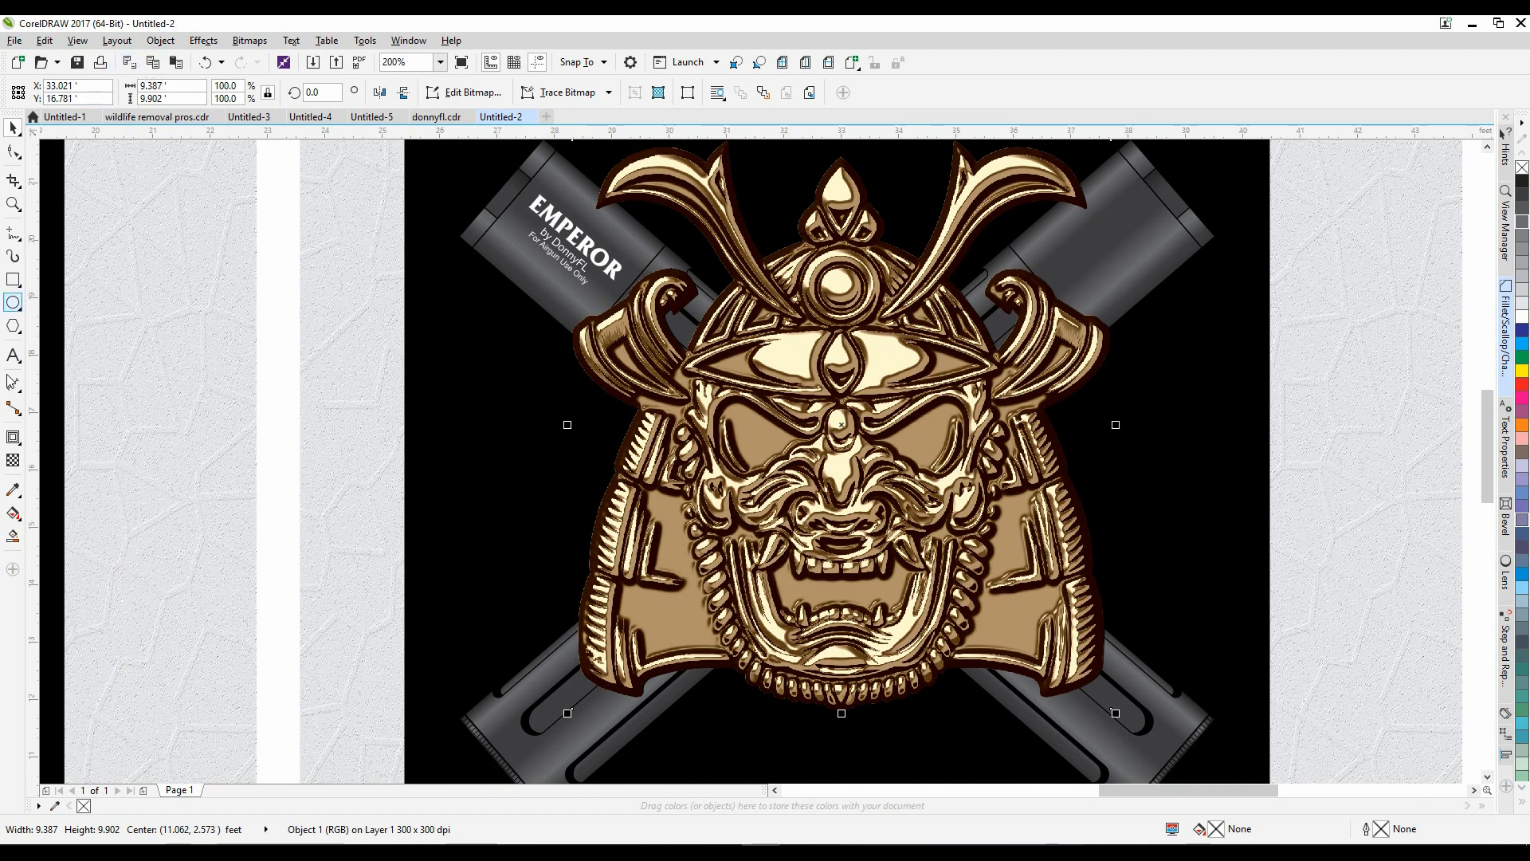
left_click(13, 459)
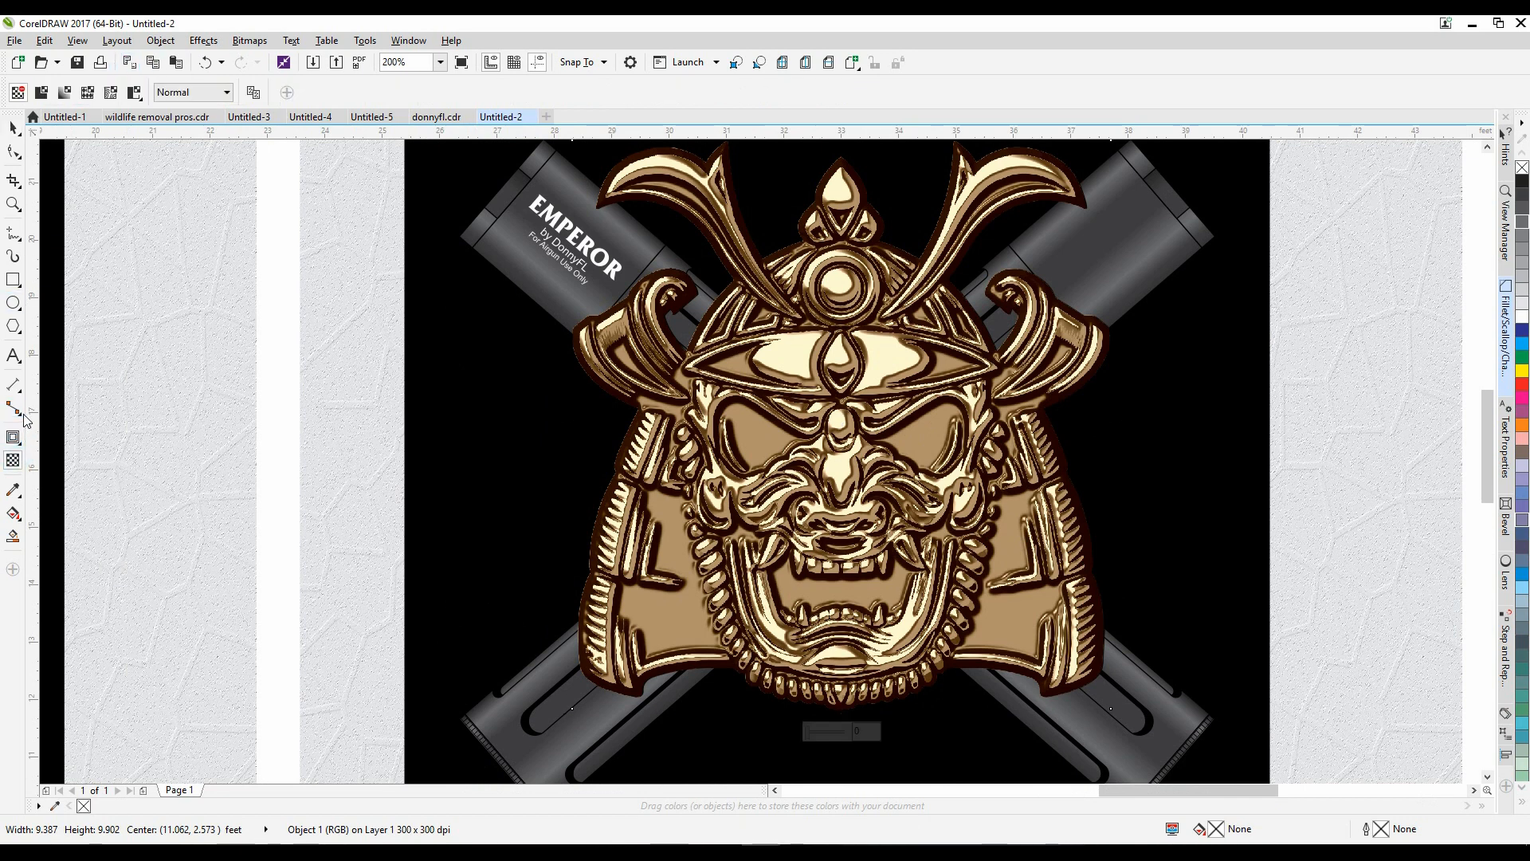
left_click(43, 92)
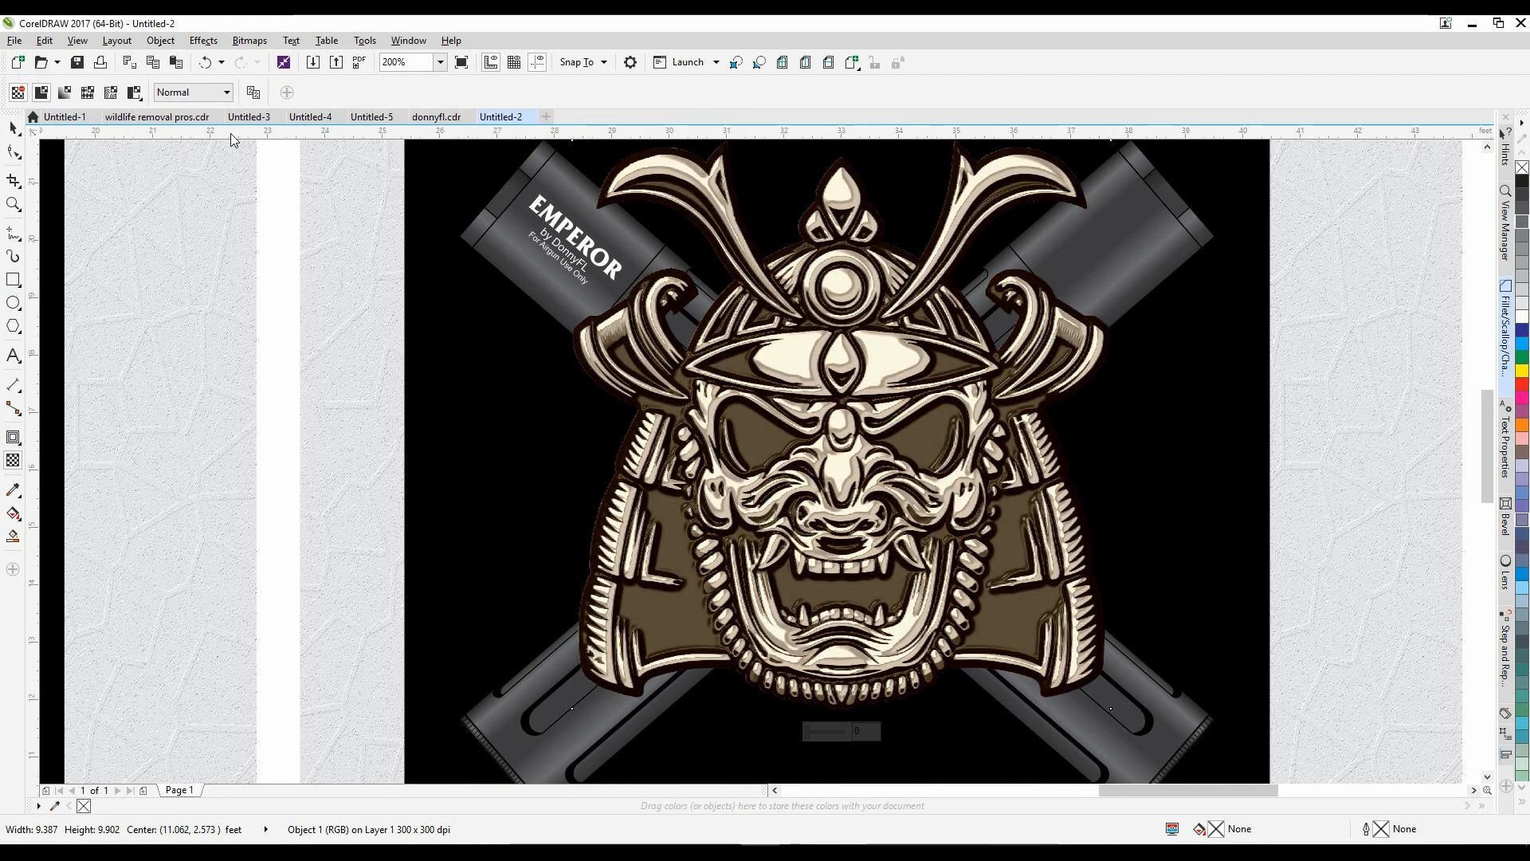
left_click(227, 92)
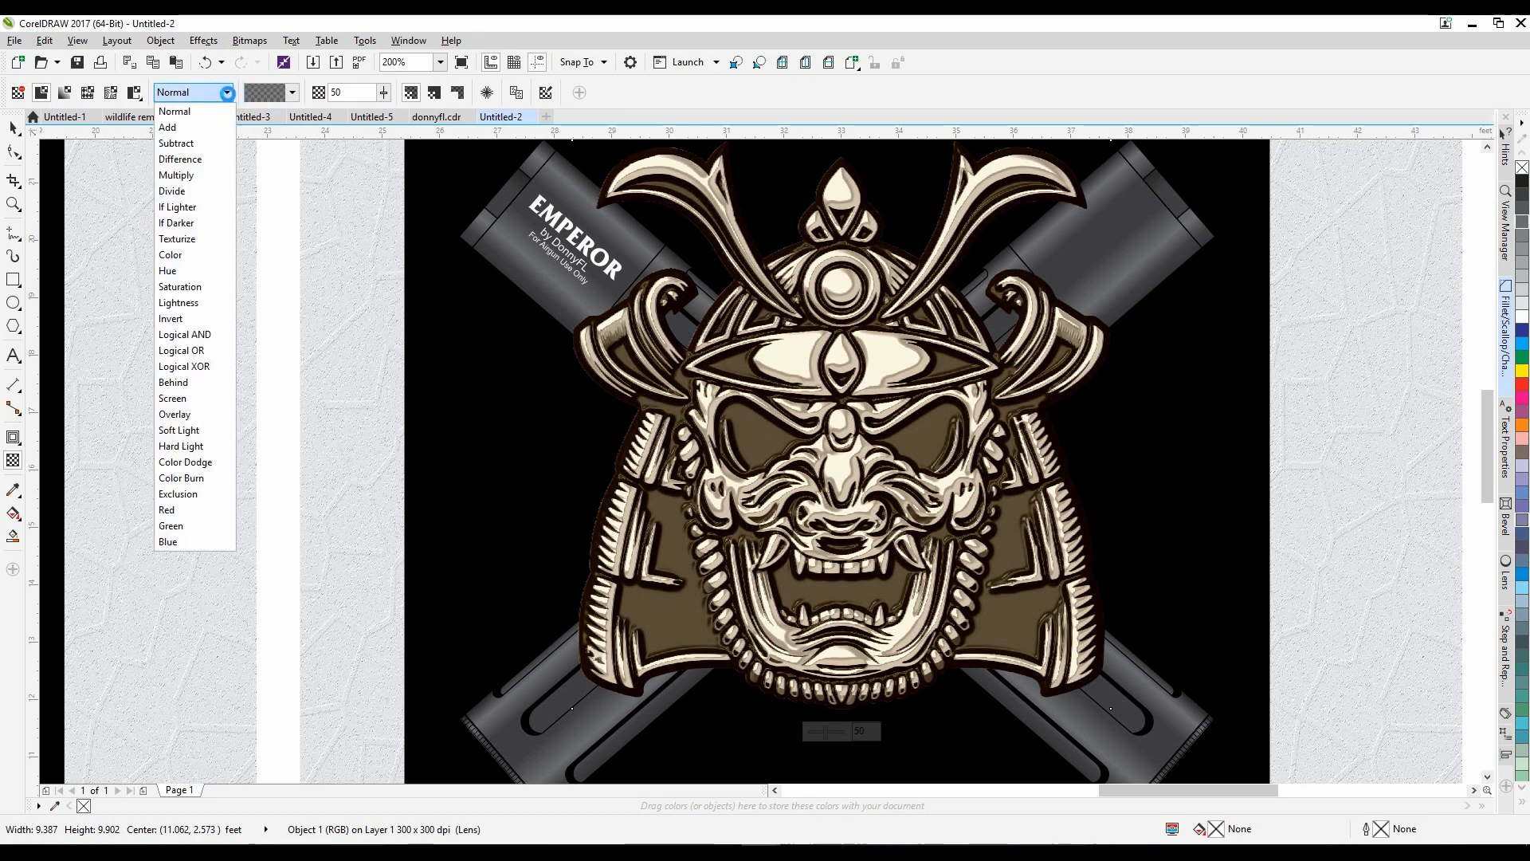
left_click(175, 142)
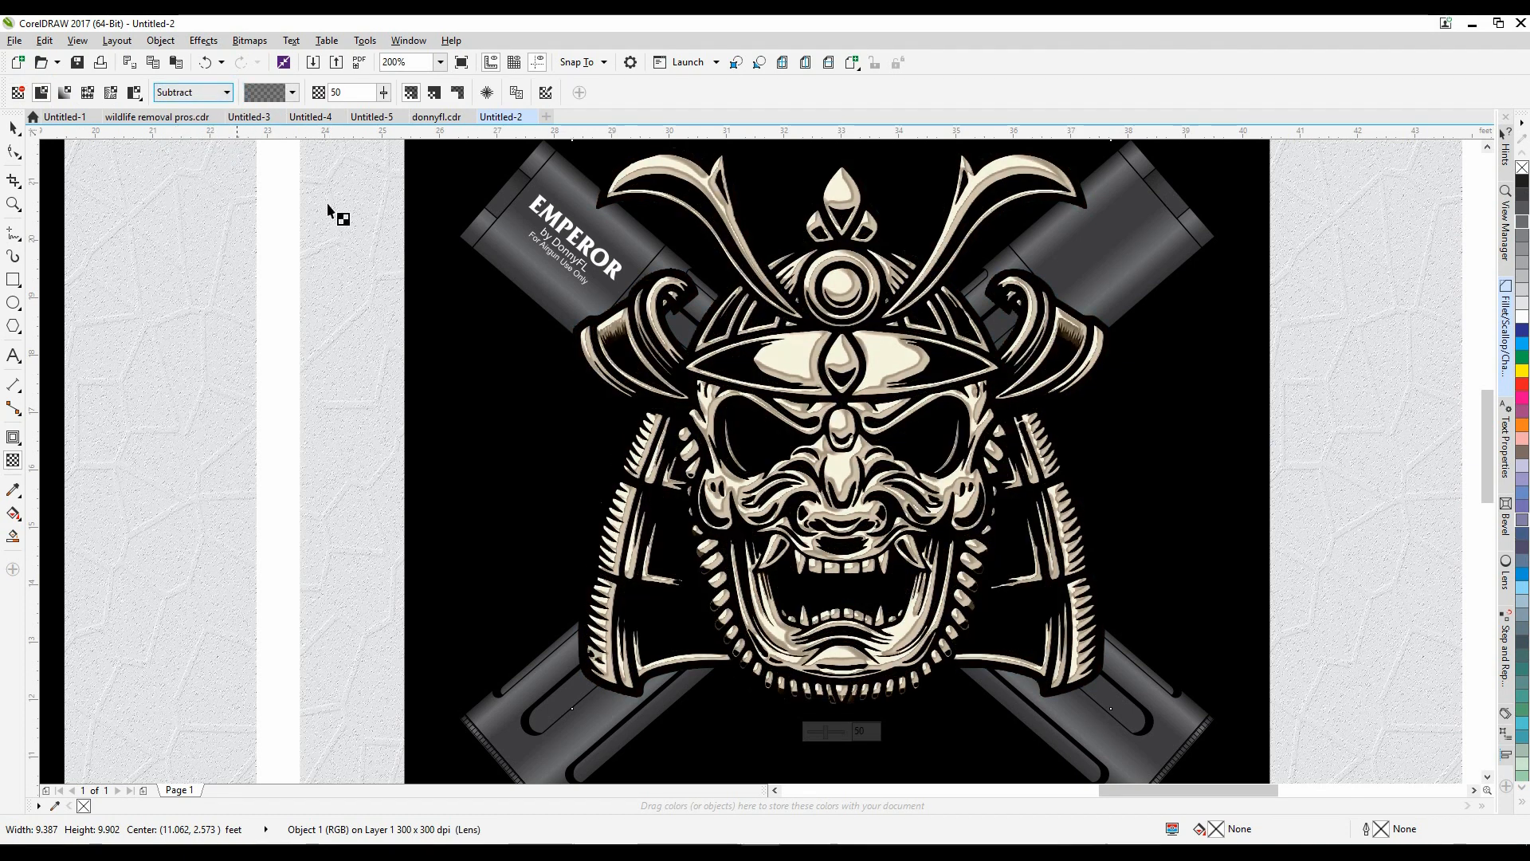
left_click(383, 97)
left_click(383, 98)
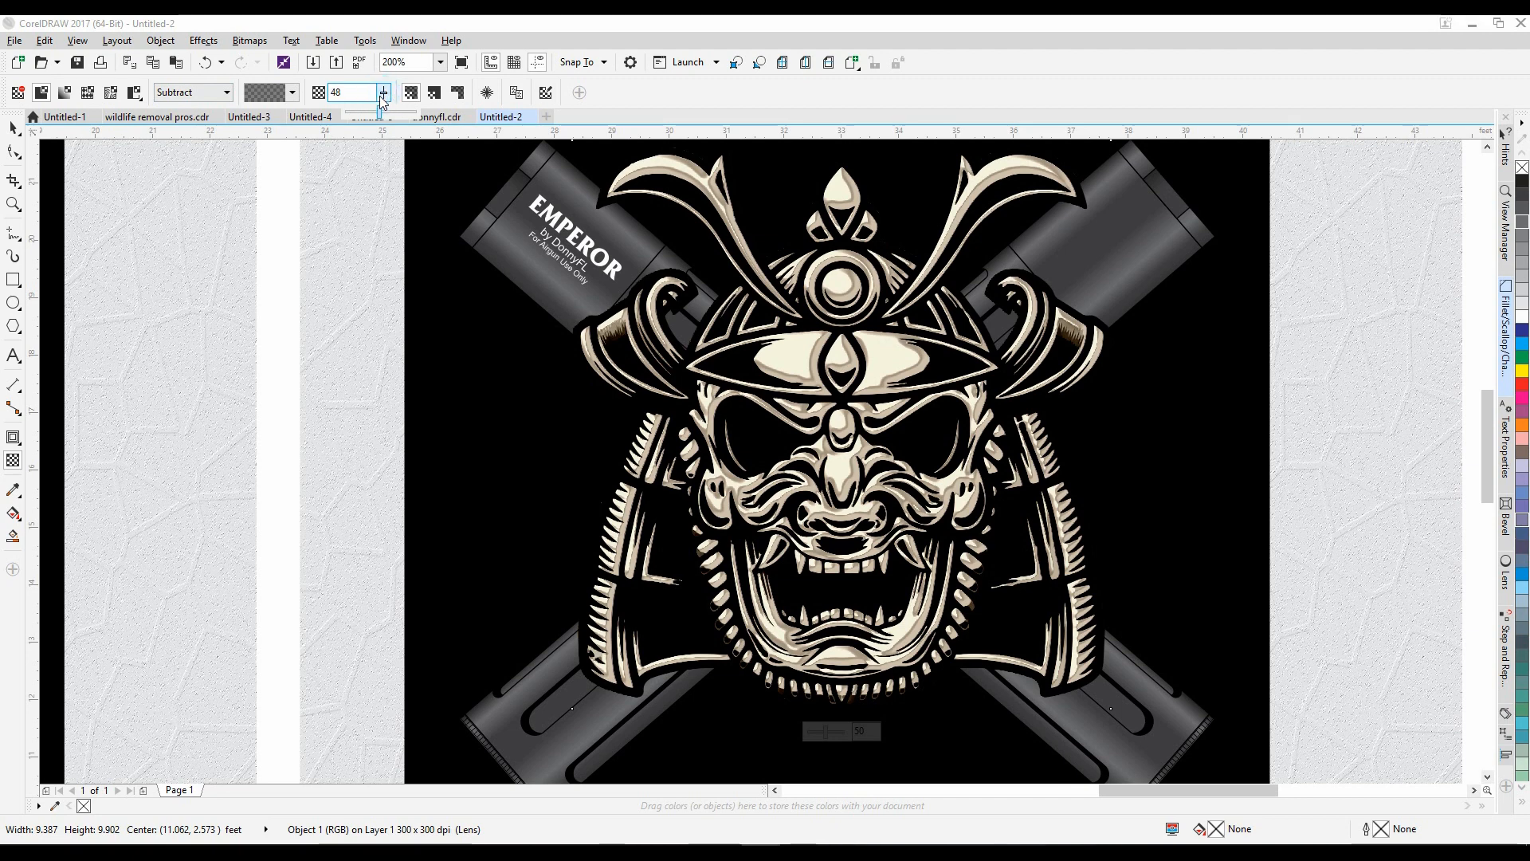
left_click_drag(376, 104, 372, 99)
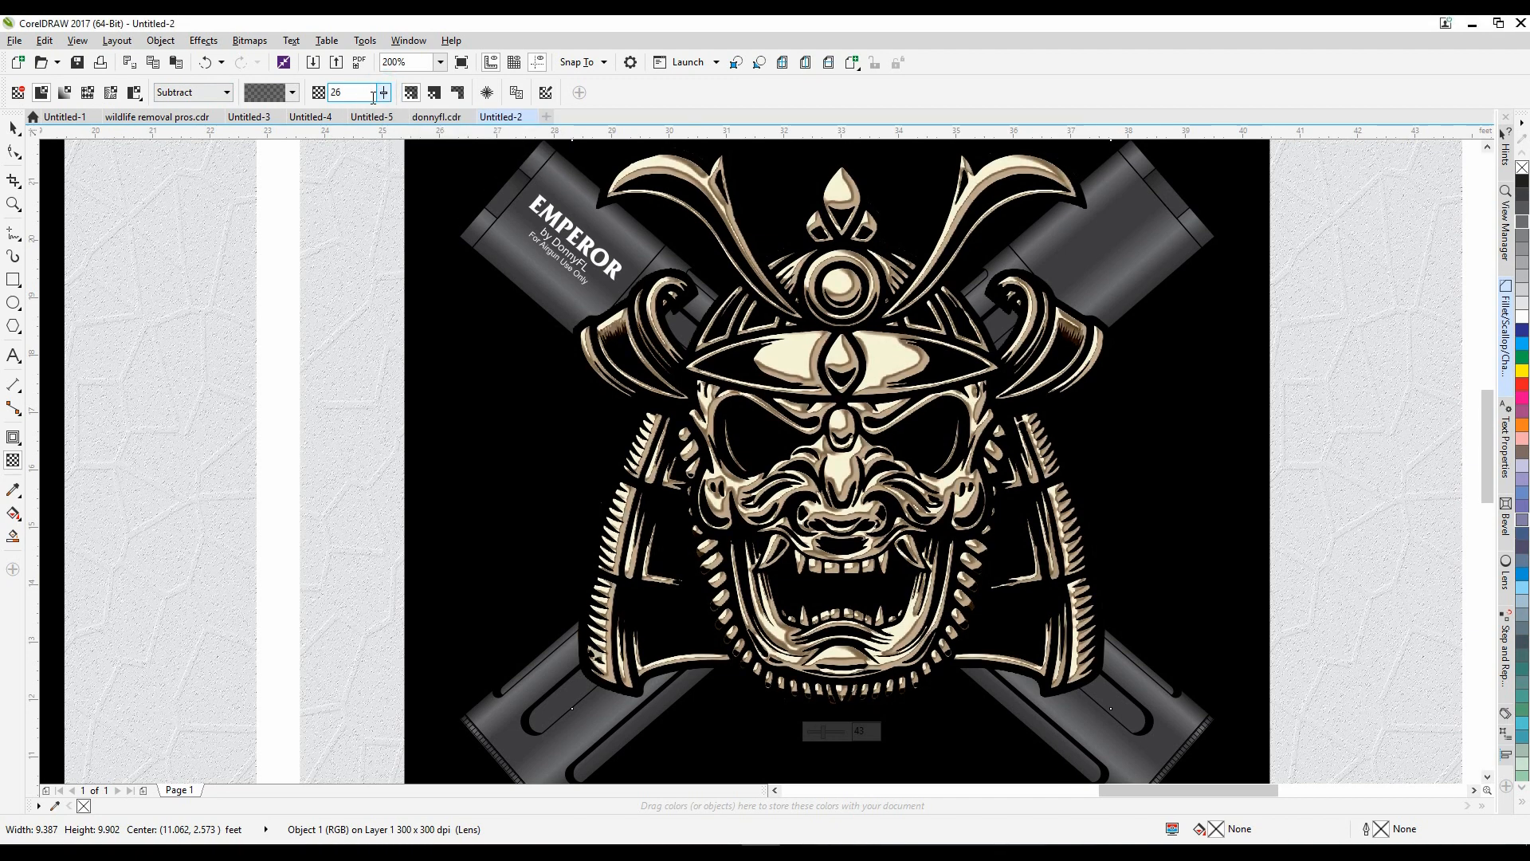
Deselect the gold mask and compare the silver and gold versions of the DONNYFL design together
scroll(877, 351, "down", 2)
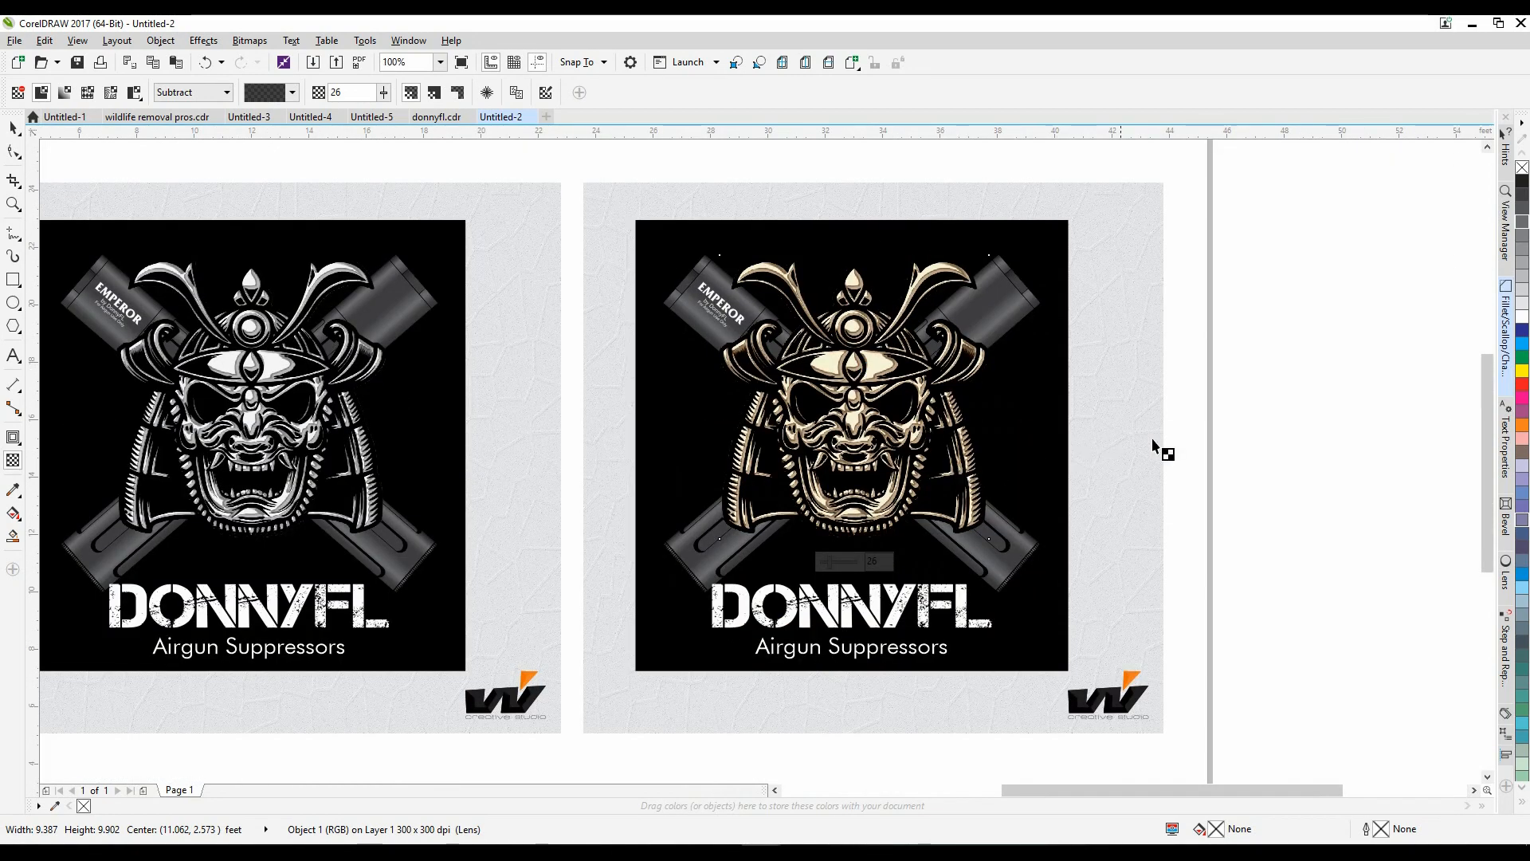
left_click(774, 790)
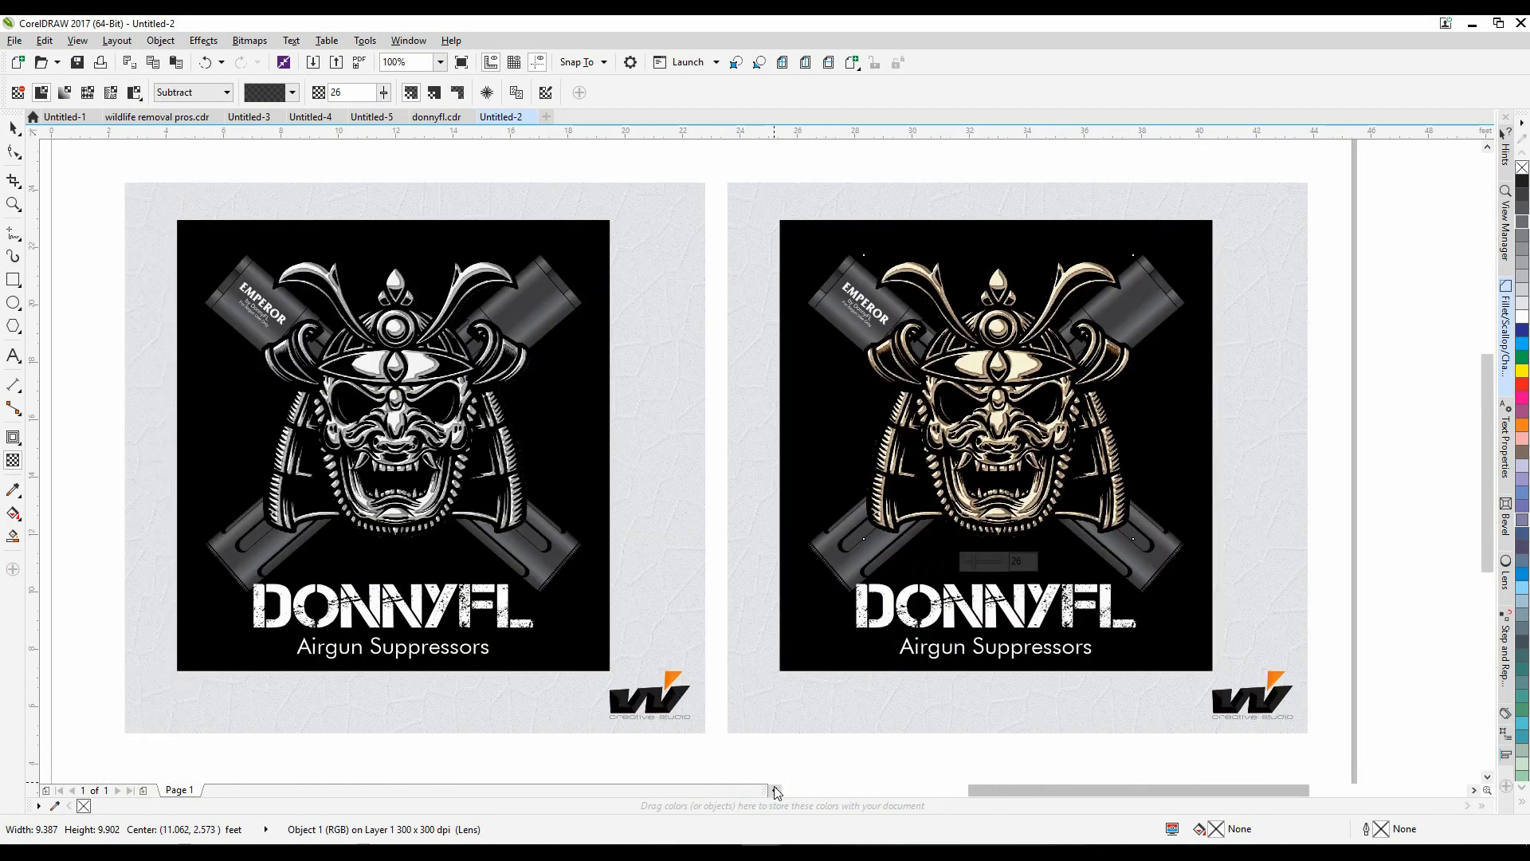
left_click(13, 128)
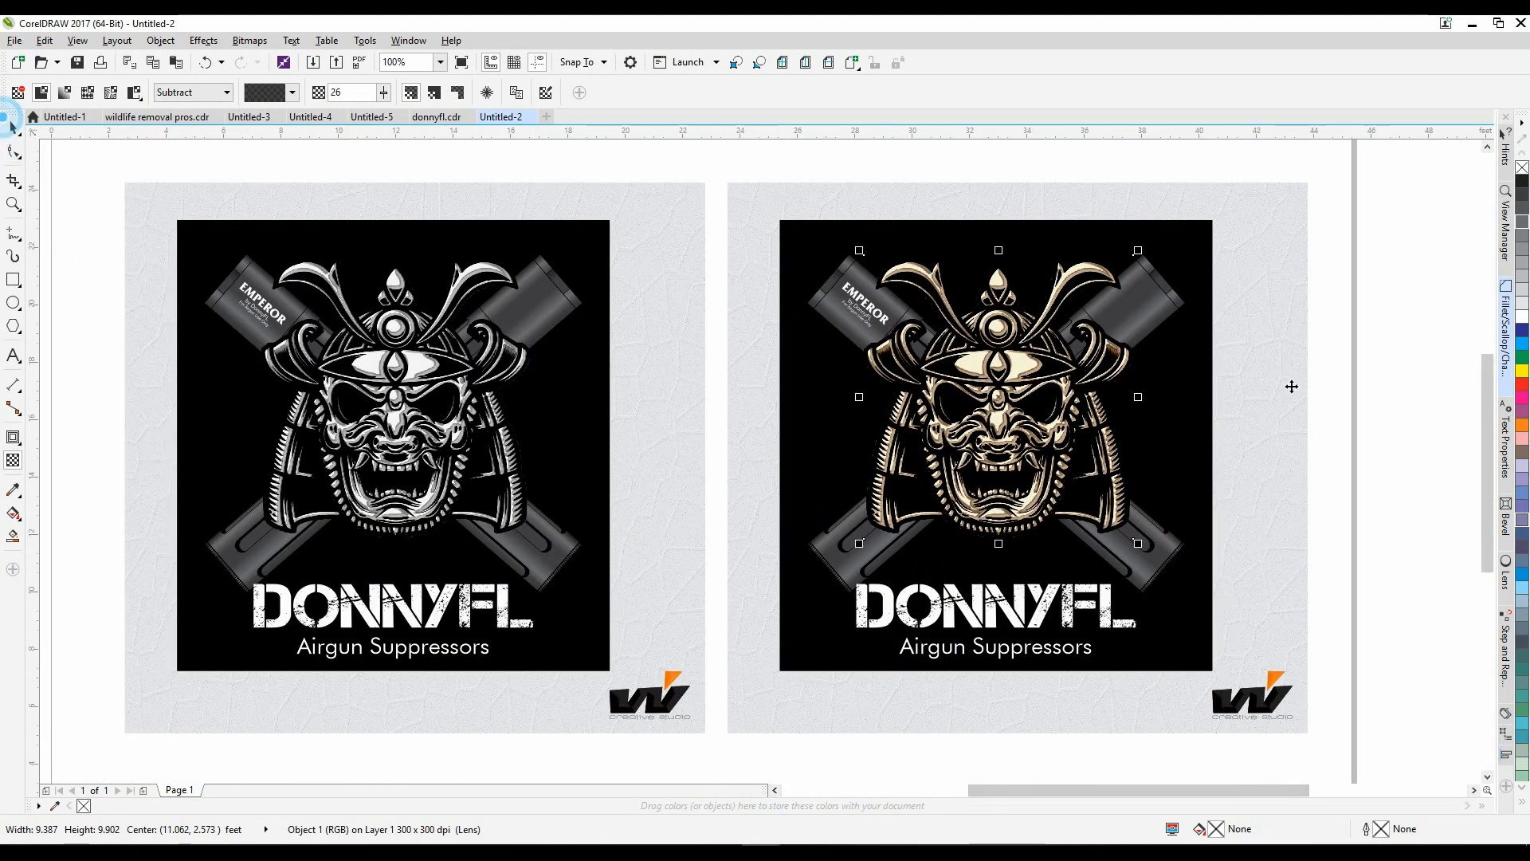
left_click(1405, 393)
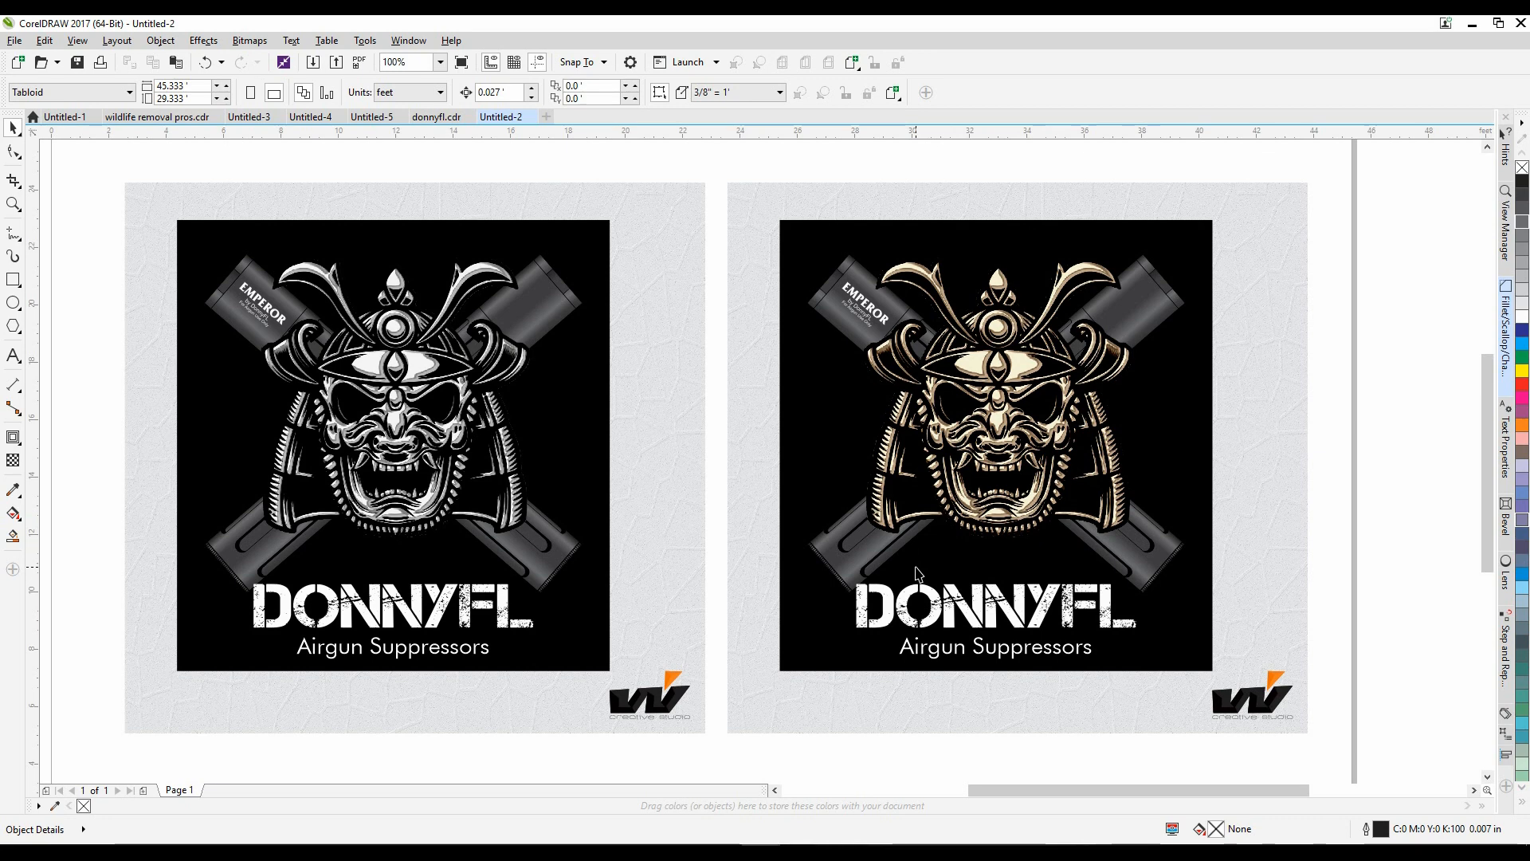
scroll(1070, 606, "down", 2)
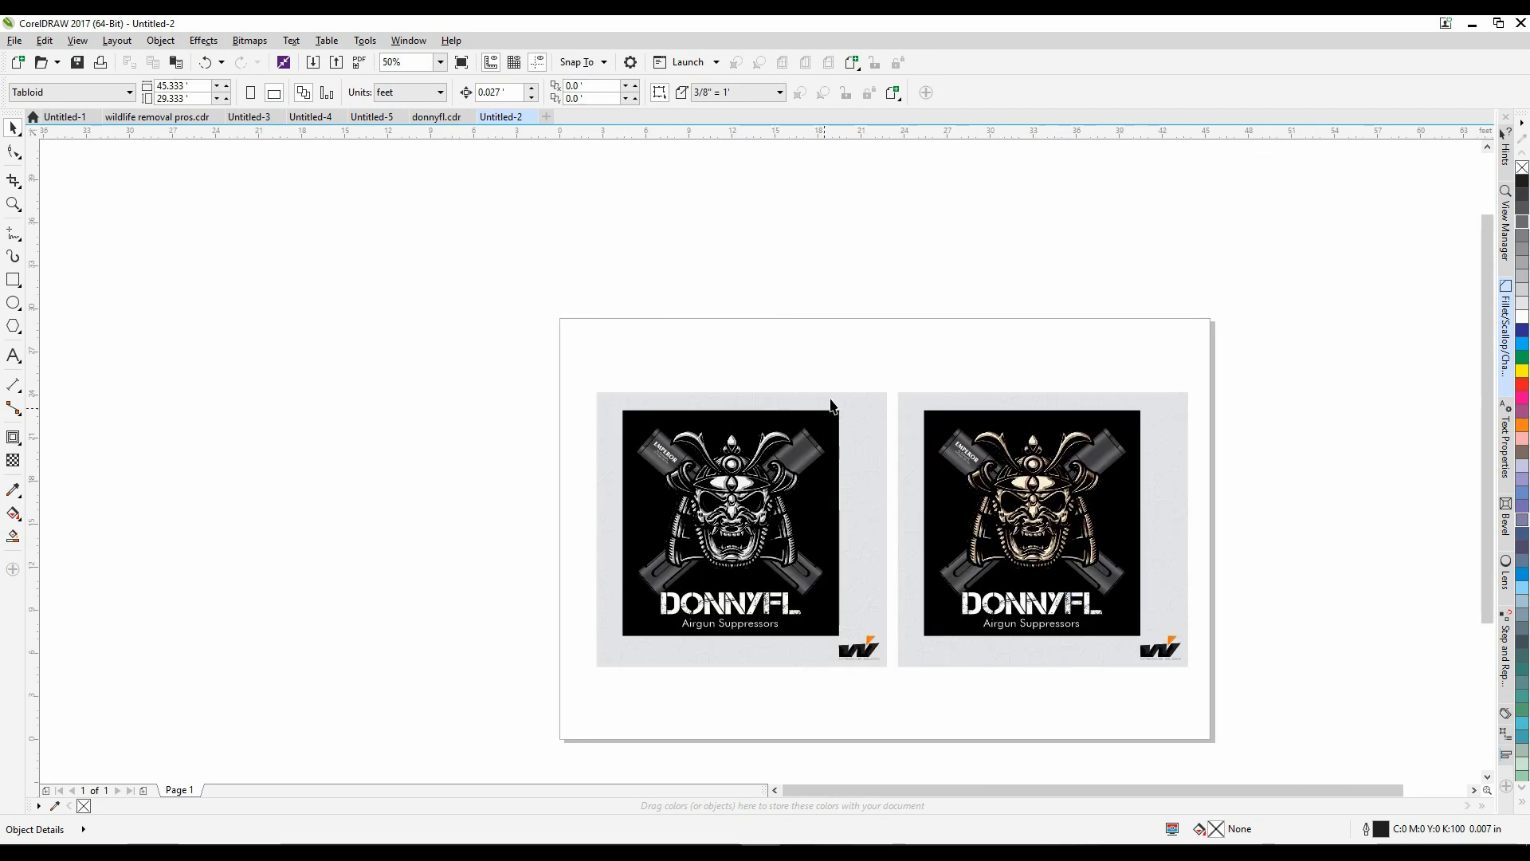
Add the artistic text "ABCD" in 24 pt Arial on the blank area above the original design
scroll(833, 354, "up", 2)
scroll(835, 354, "up", 1)
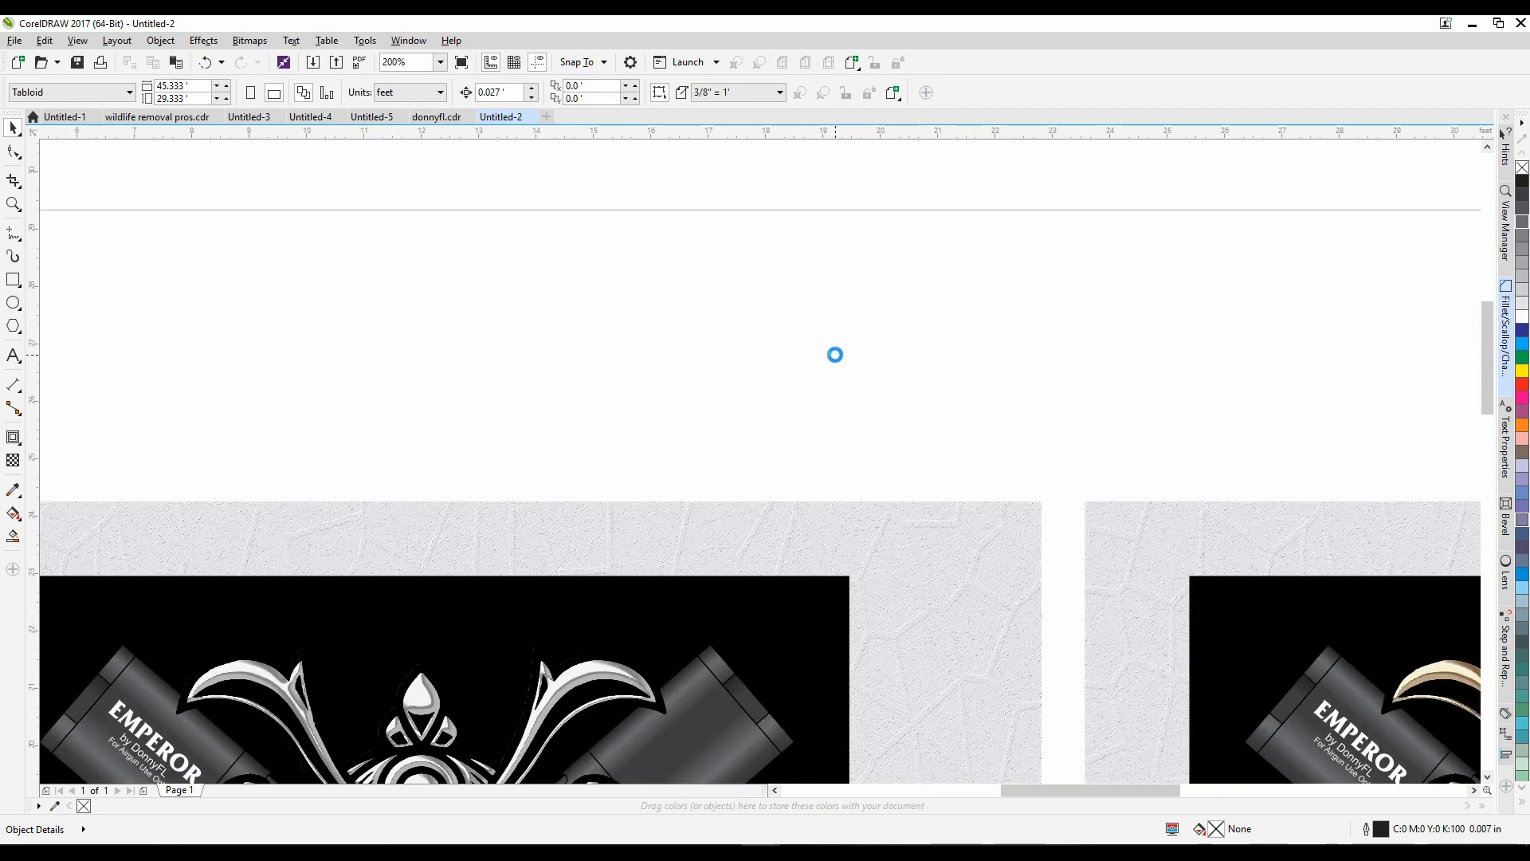
left_click(13, 356)
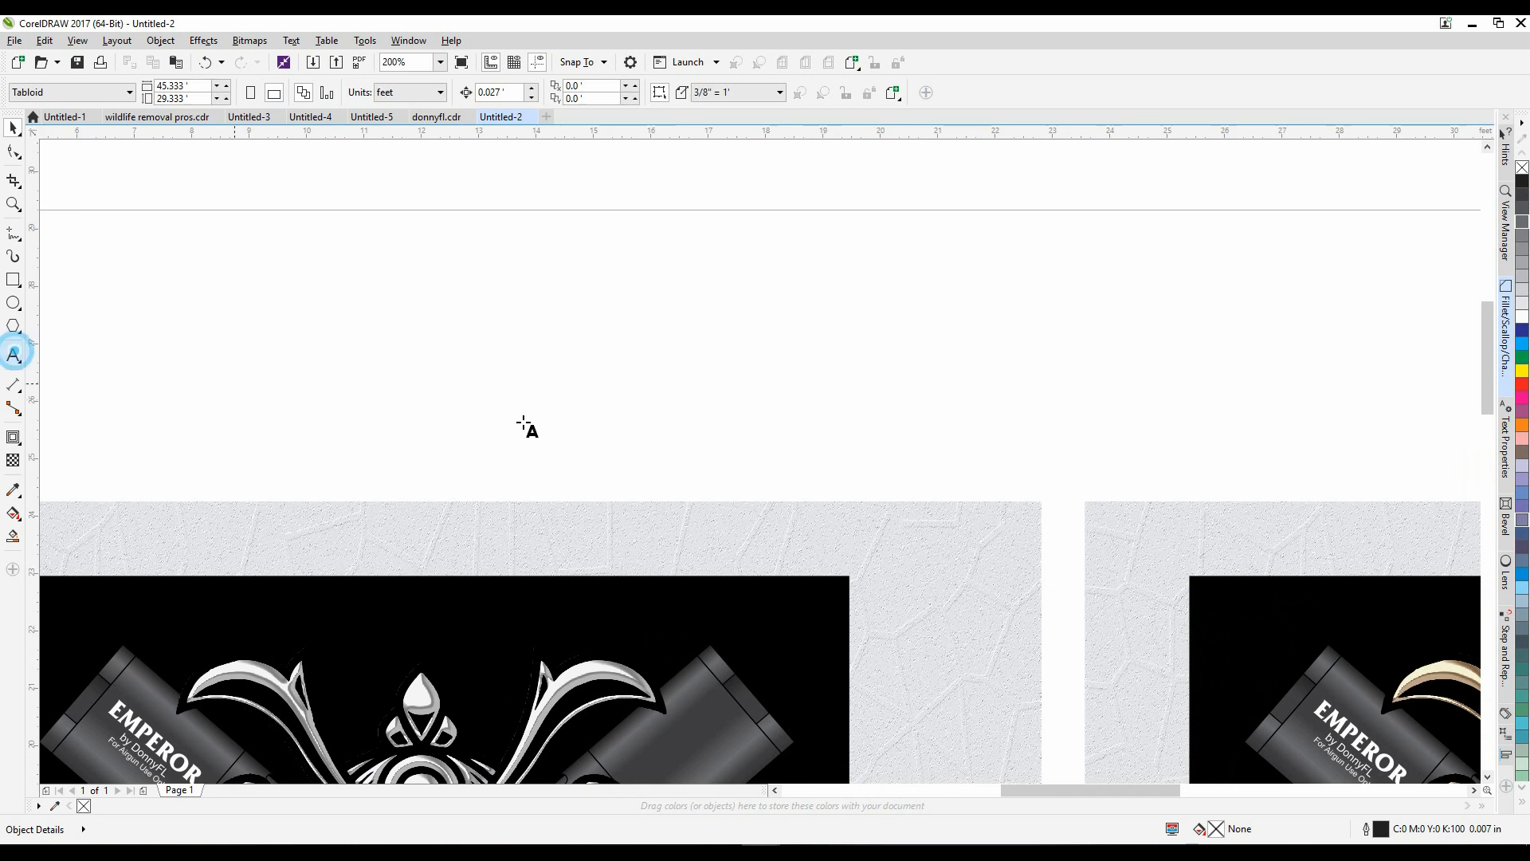
left_click(582, 396)
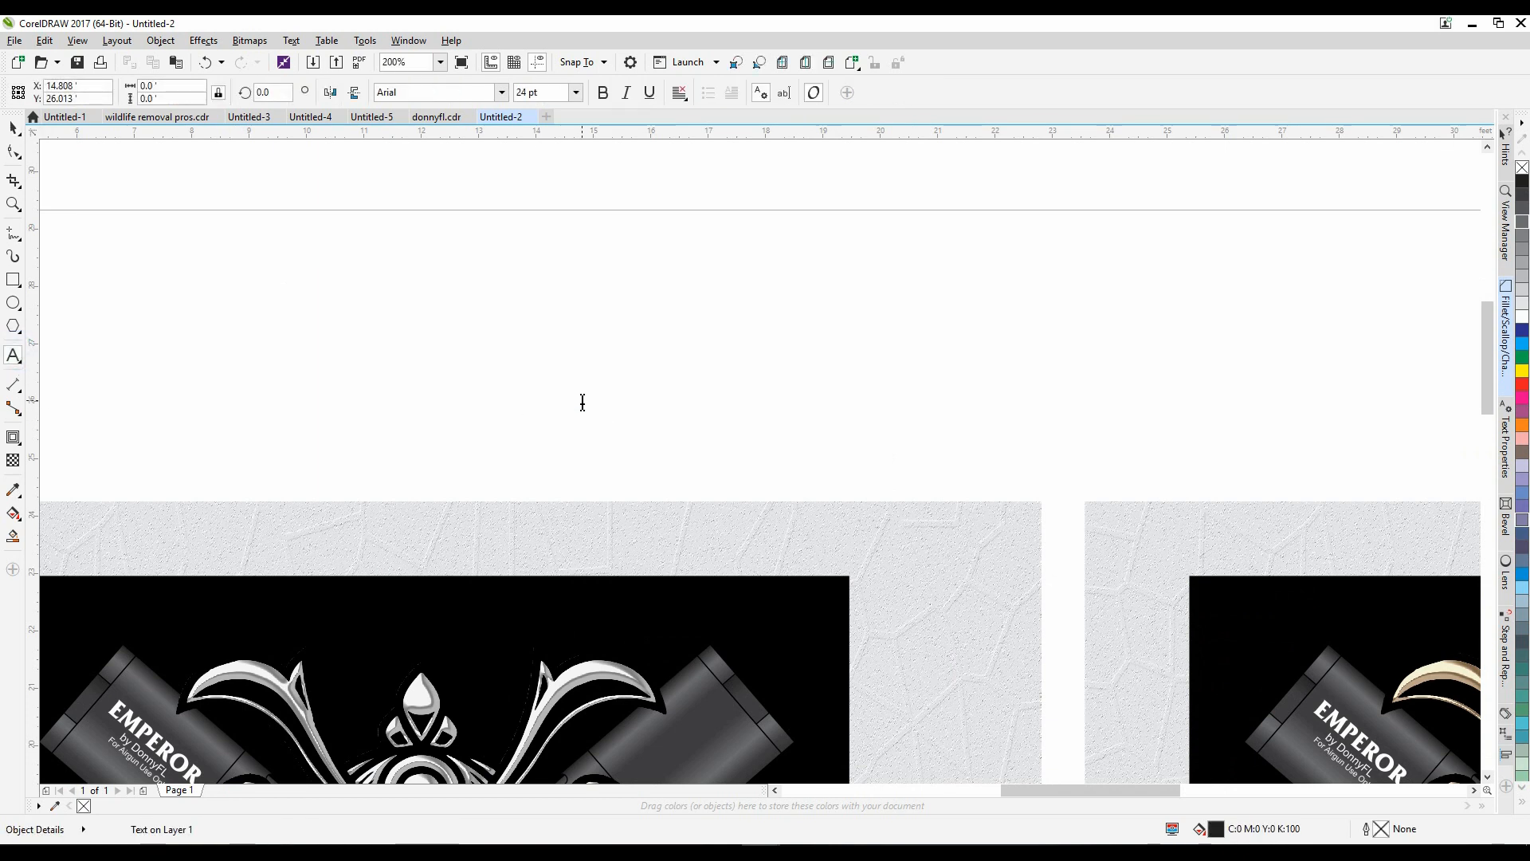
type("ABCE")
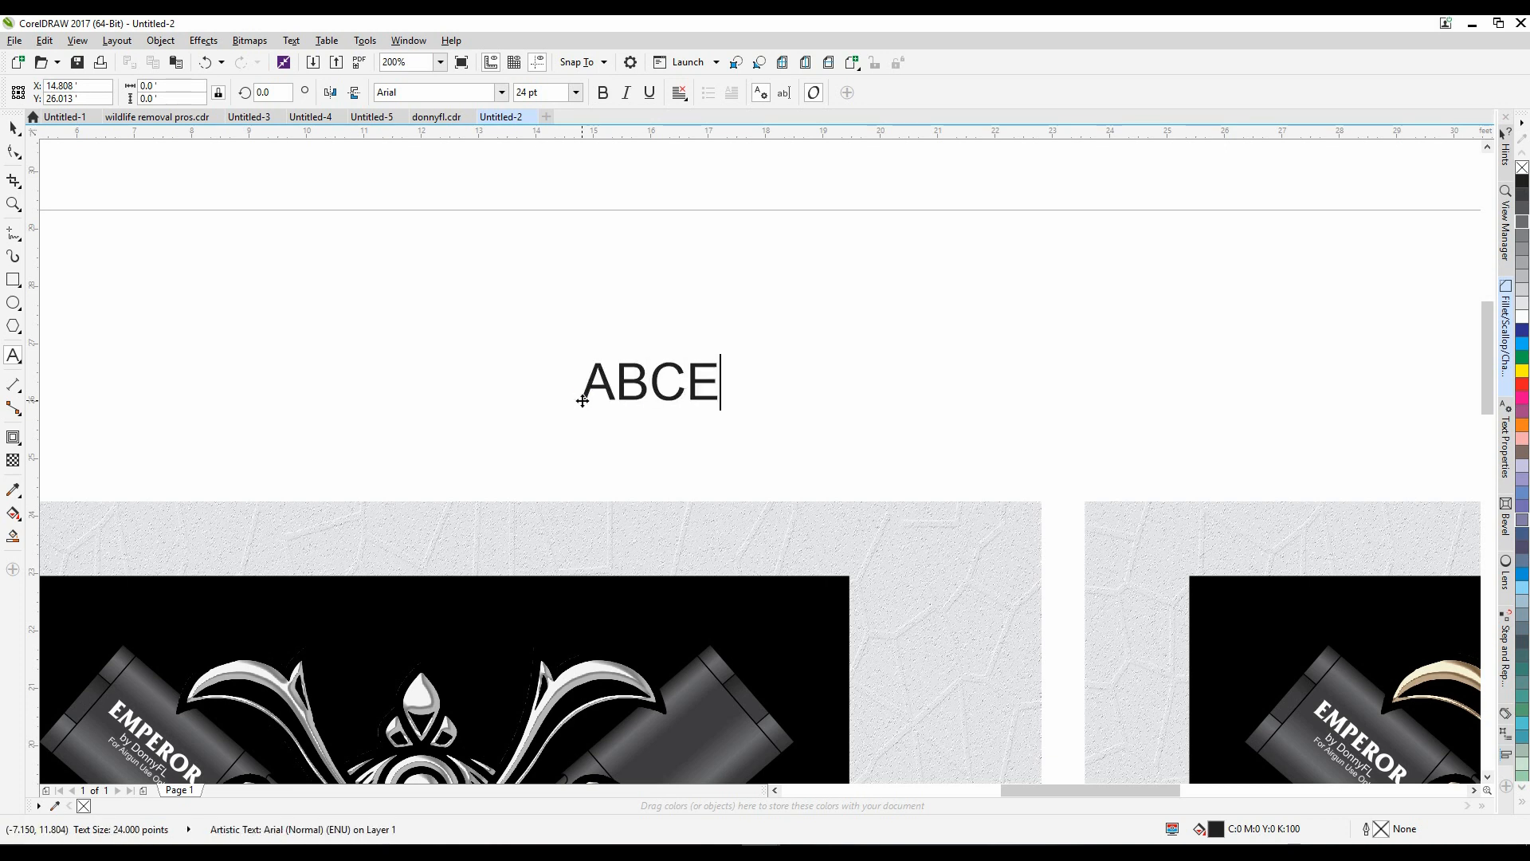
key("BackSpace")
type("D")
Make the ABCD text bold, enlarge it to about 108 pt and place it above the gap between the two designs
left_click(13, 129)
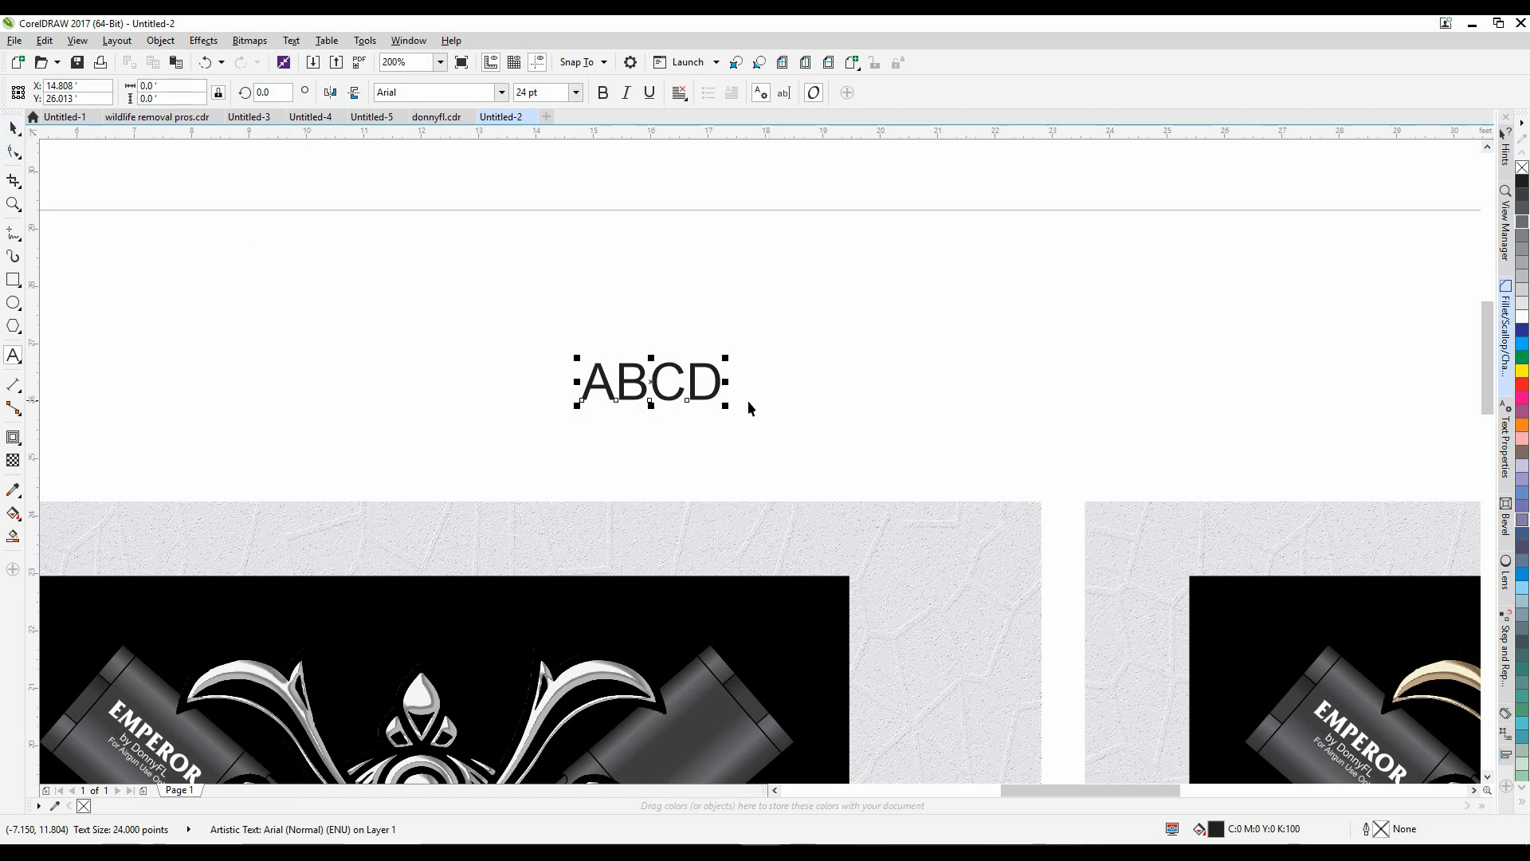
left_click_drag(730, 407, 1130, 588)
left_click_drag(1054, 371, 1100, 314)
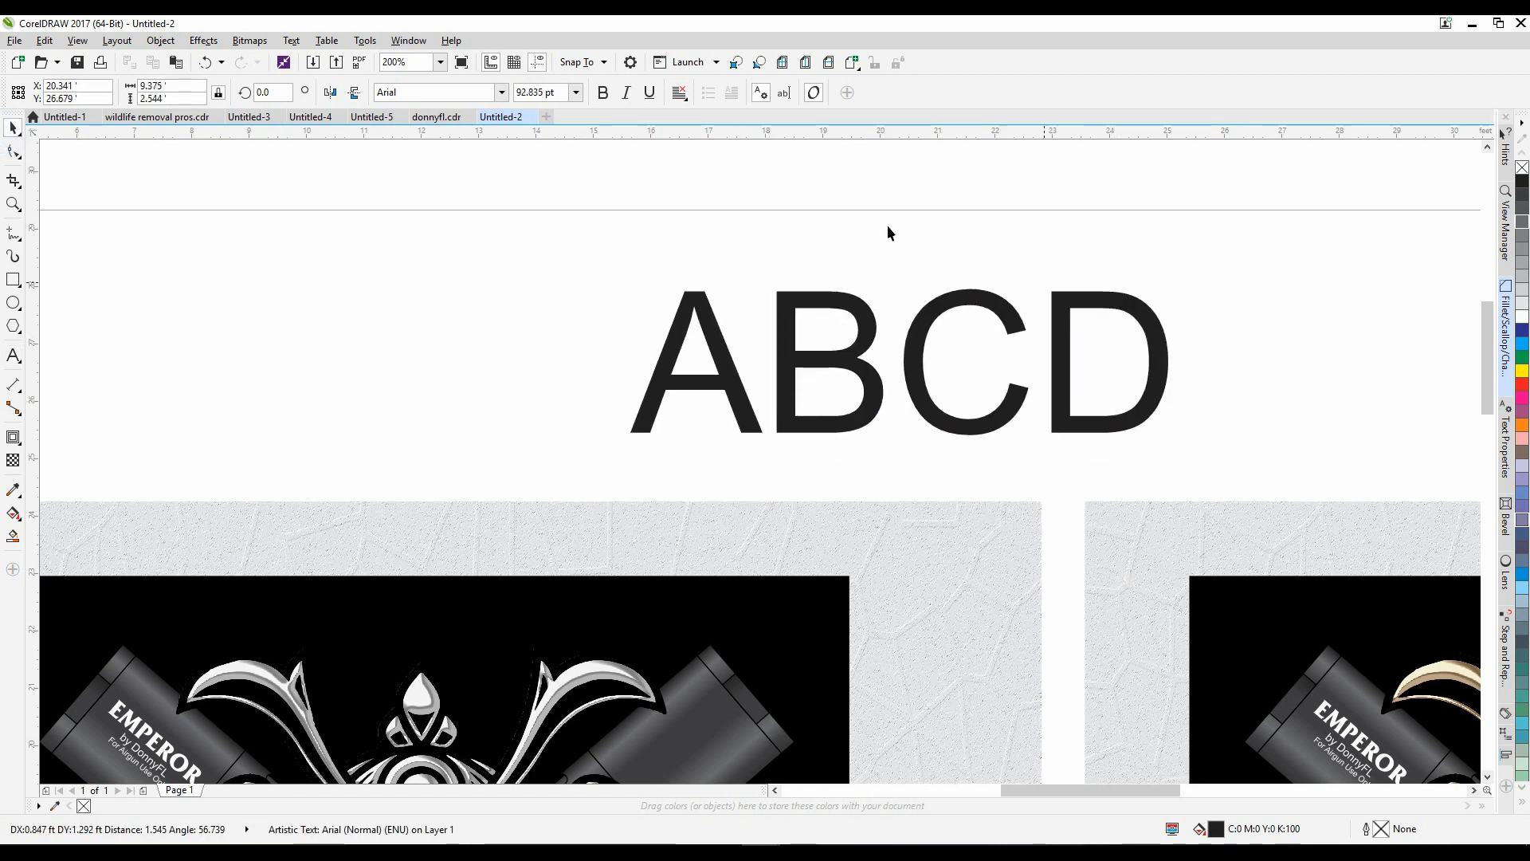
left_click(604, 92)
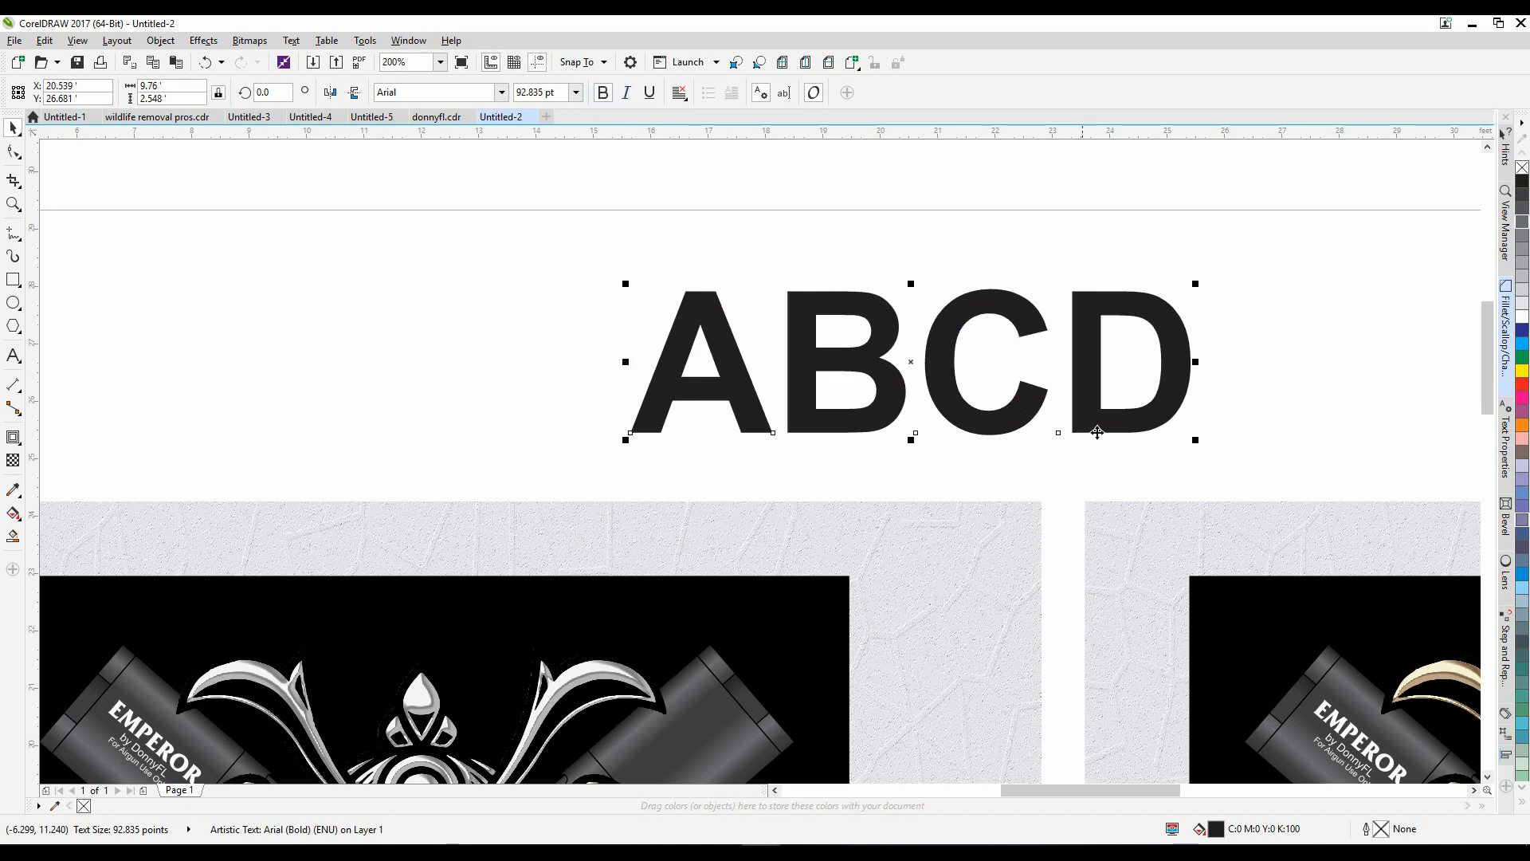
left_click_drag(1196, 445, 1276, 444)
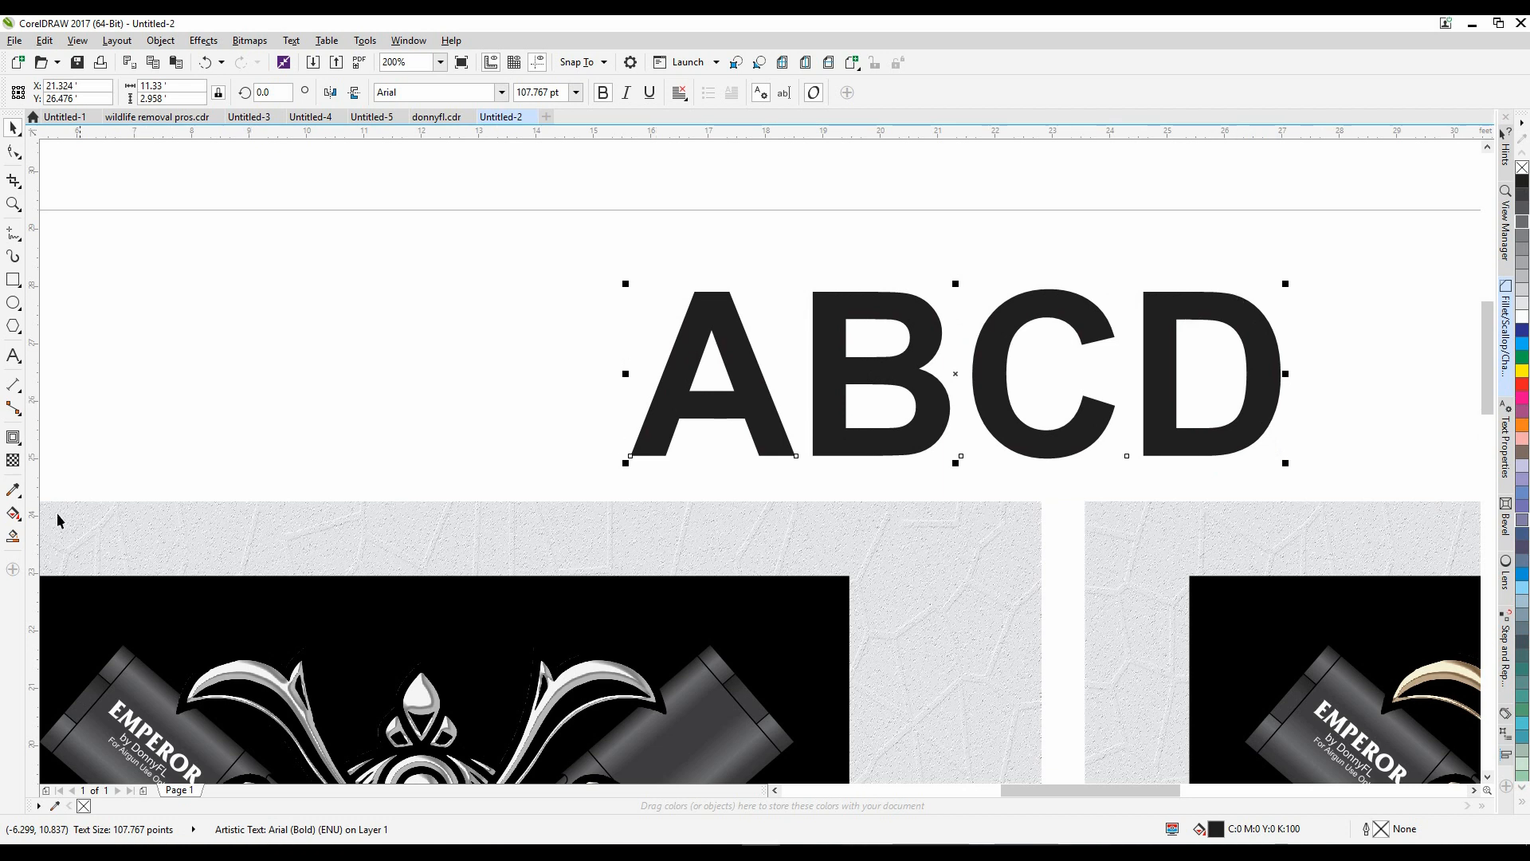
Apply a vertical linear fountain fill to the ABCD text, dark at both ends, with a gray colour stop at 36%
left_click(12, 536)
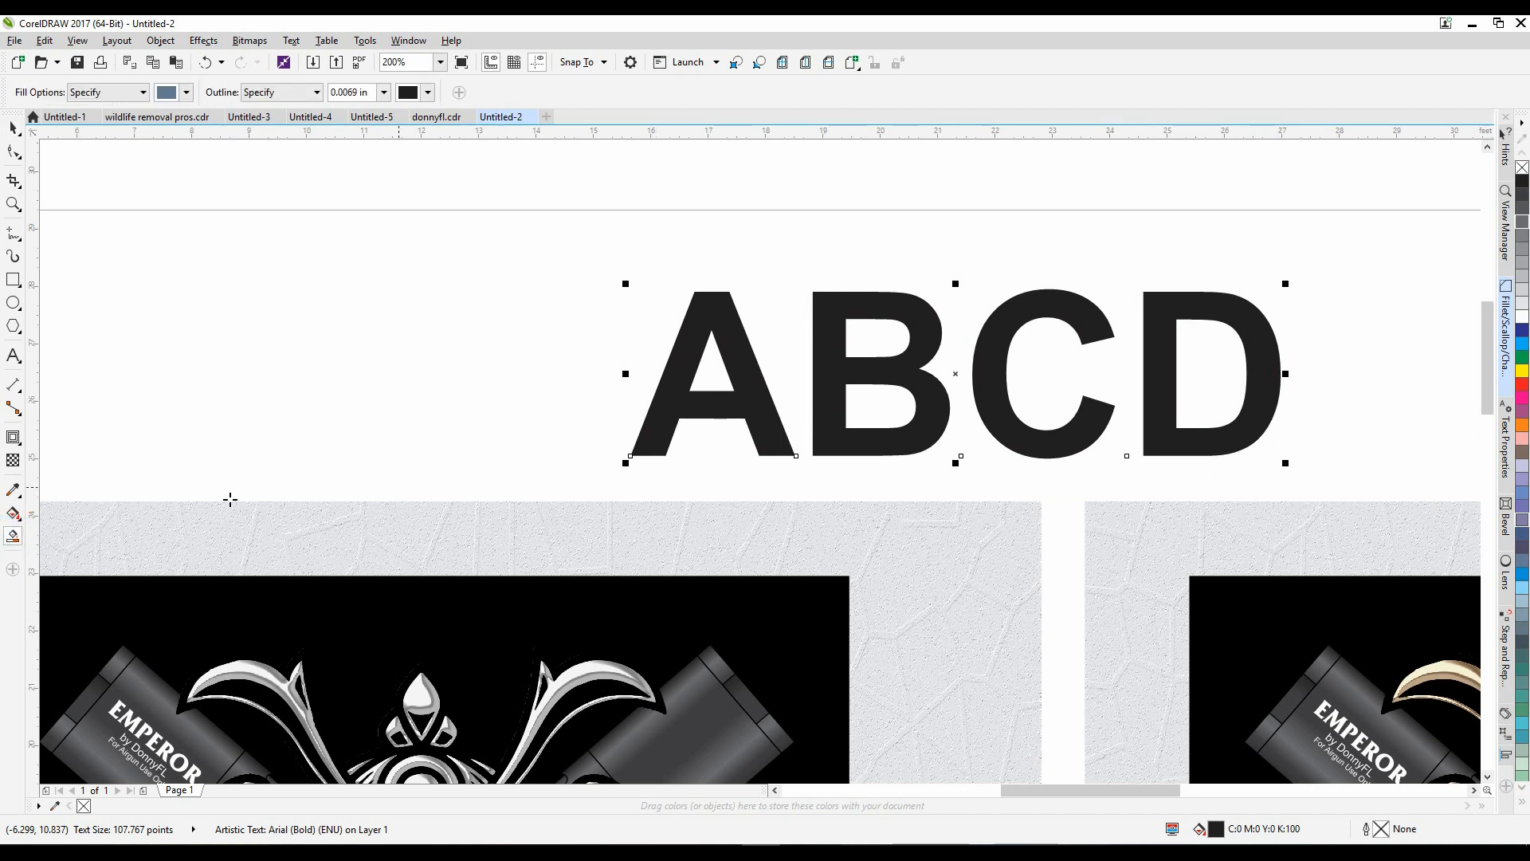
left_click(12, 513)
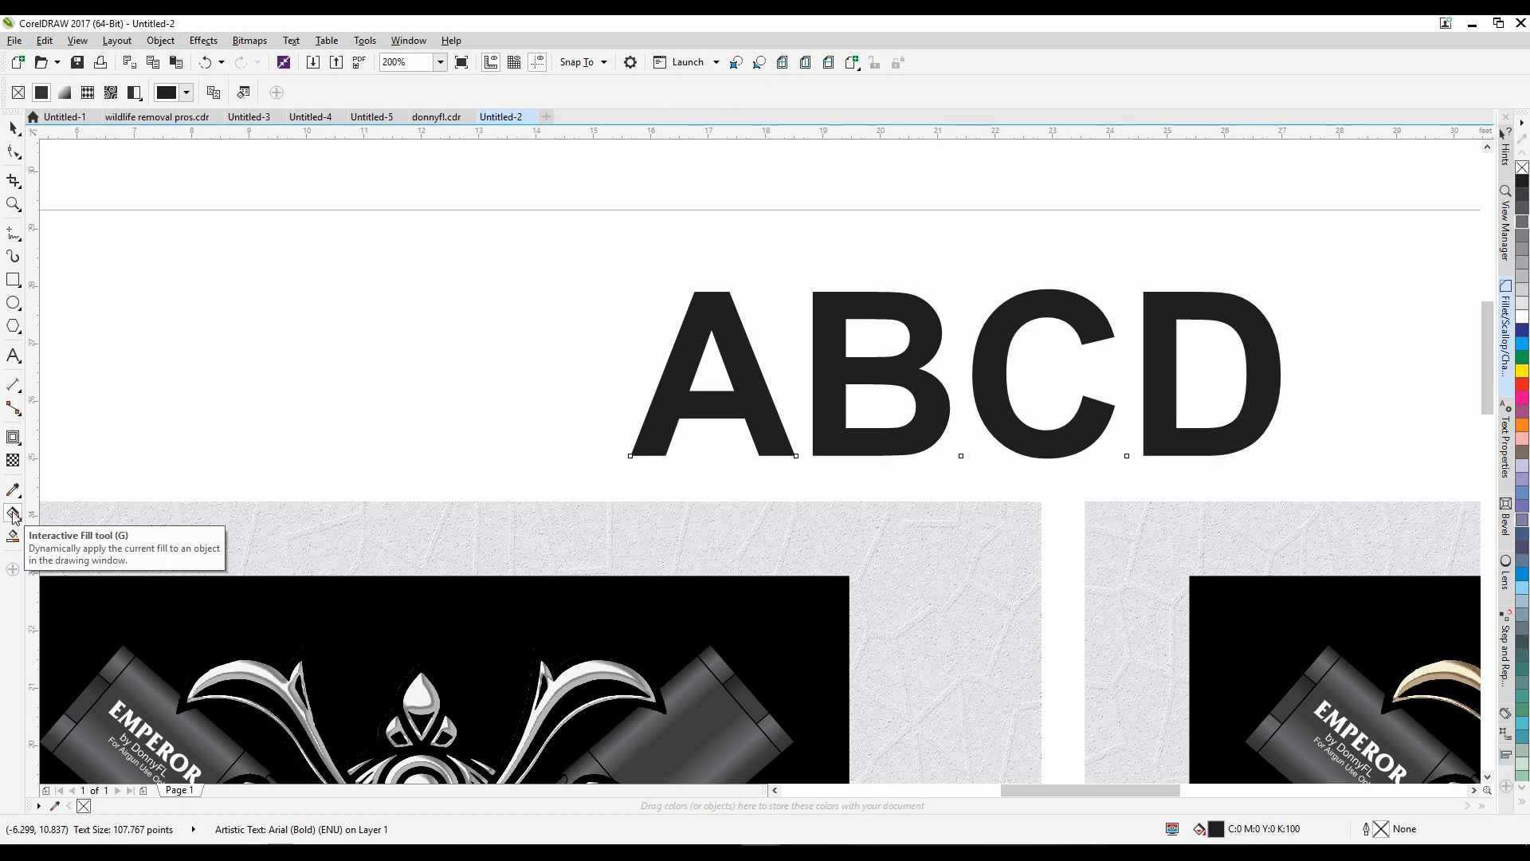
left_click_drag(884, 297, 885, 455)
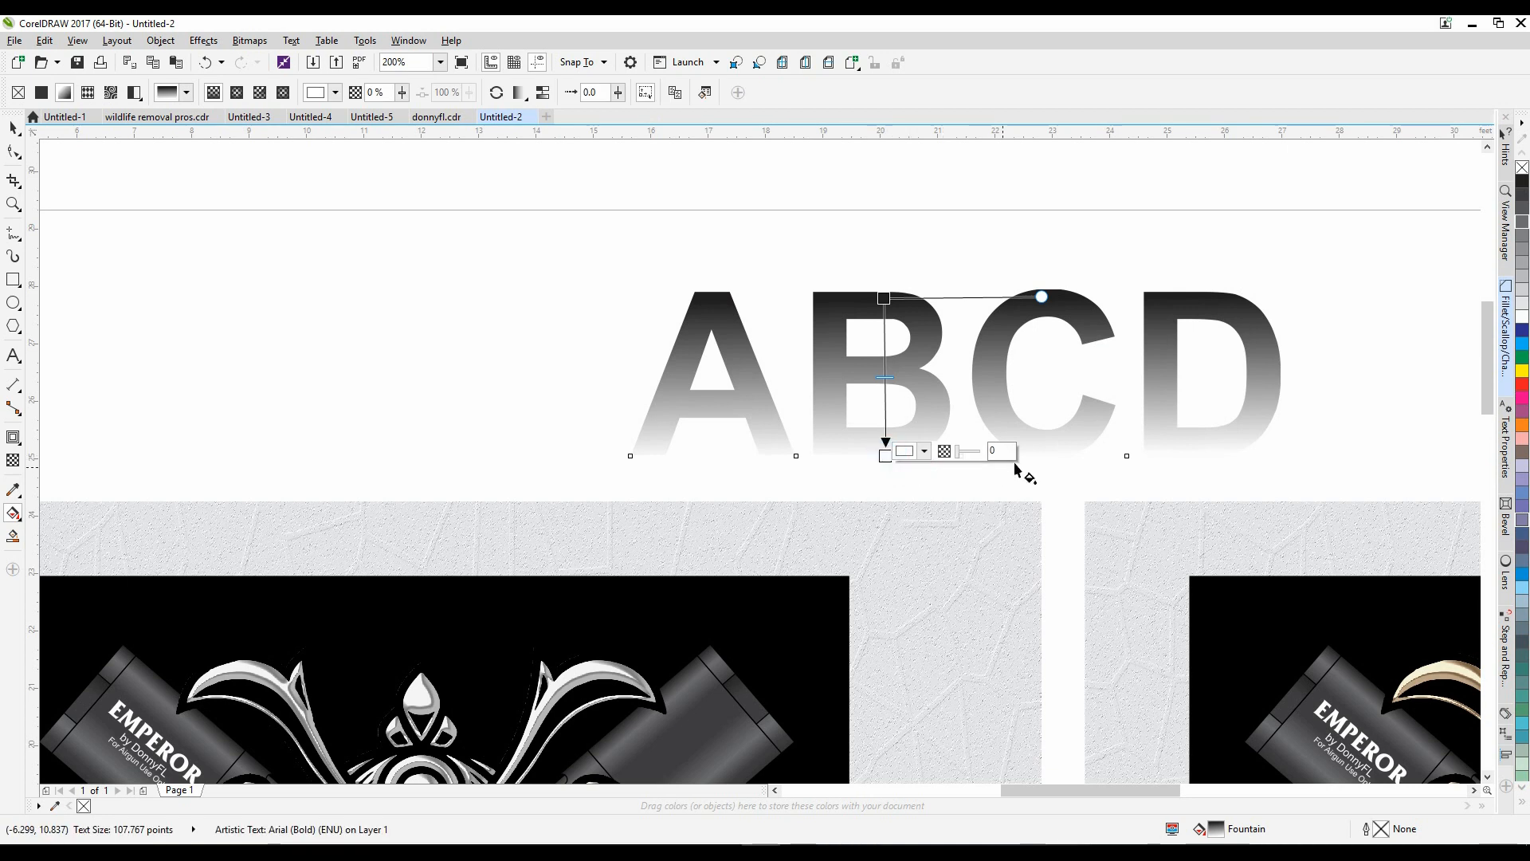
left_click(1522, 195)
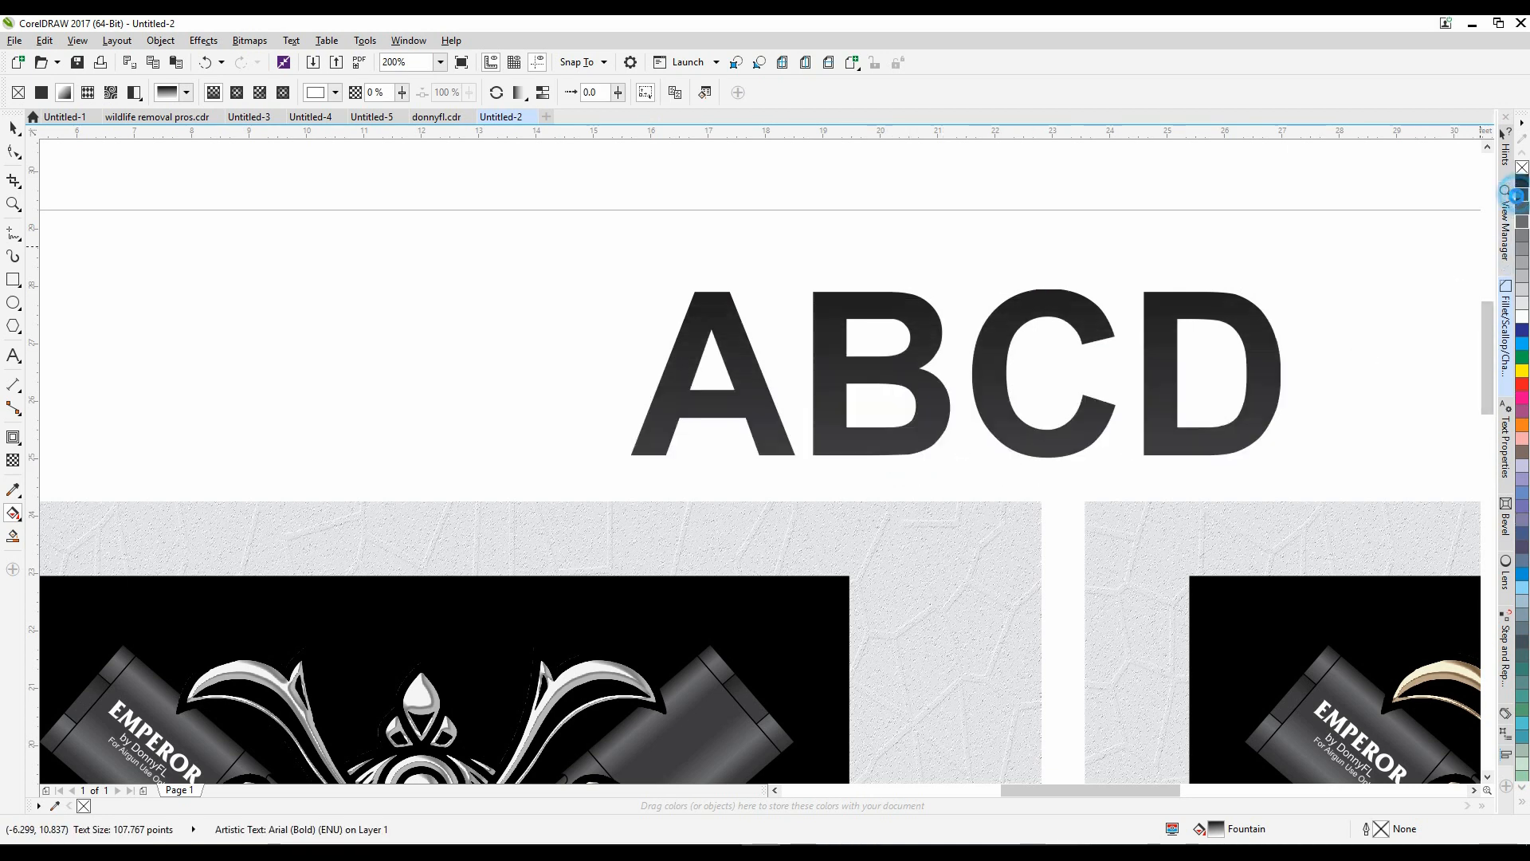
double_click(885, 356)
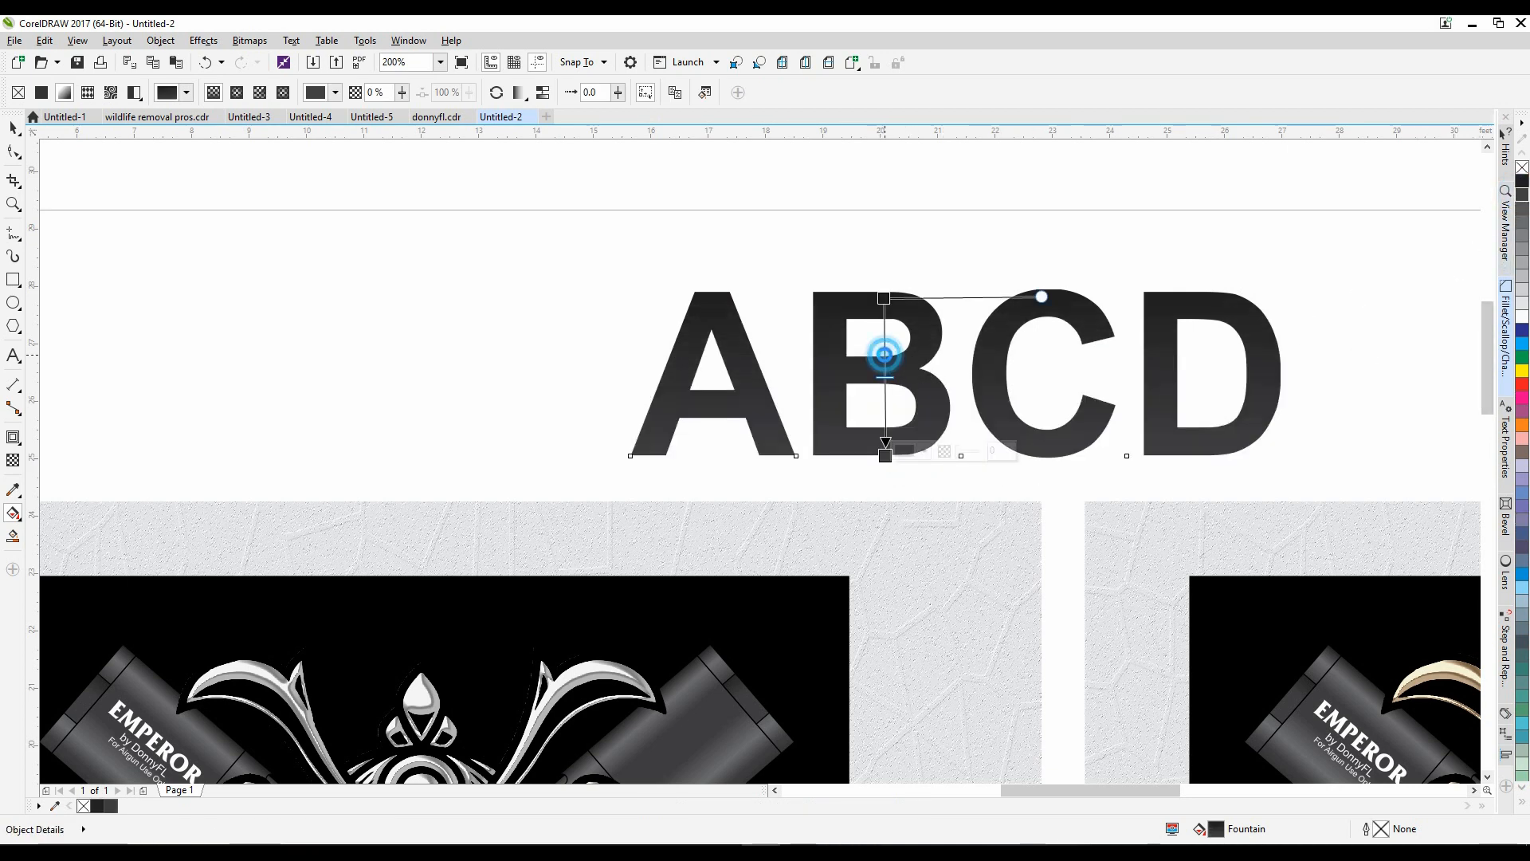
left_click(1520, 249)
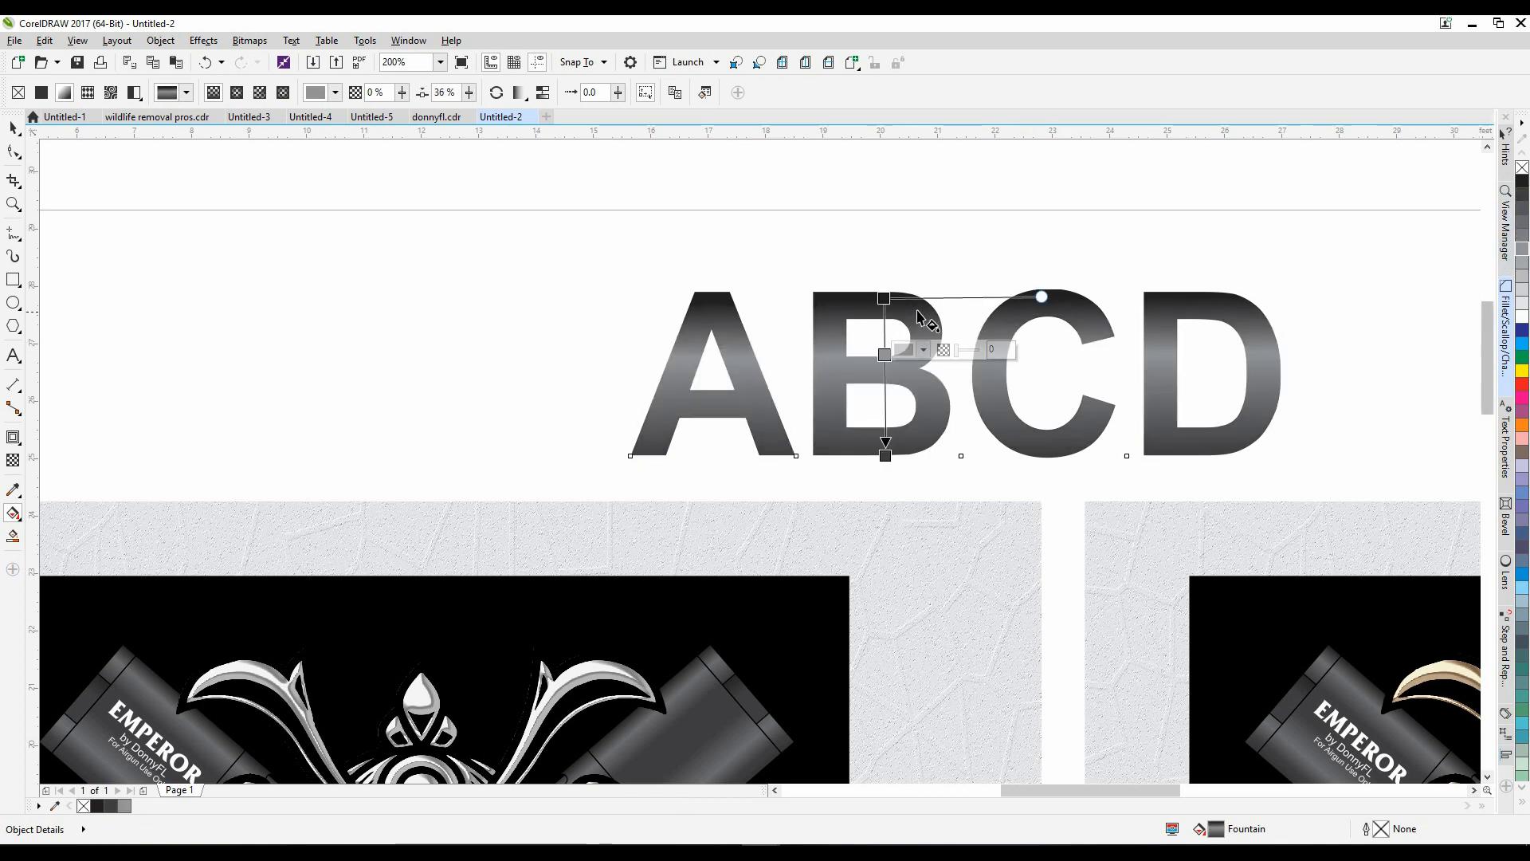
Add a white colour stop at 43% of the text's gradient, just below the gray one
left_click(883, 298)
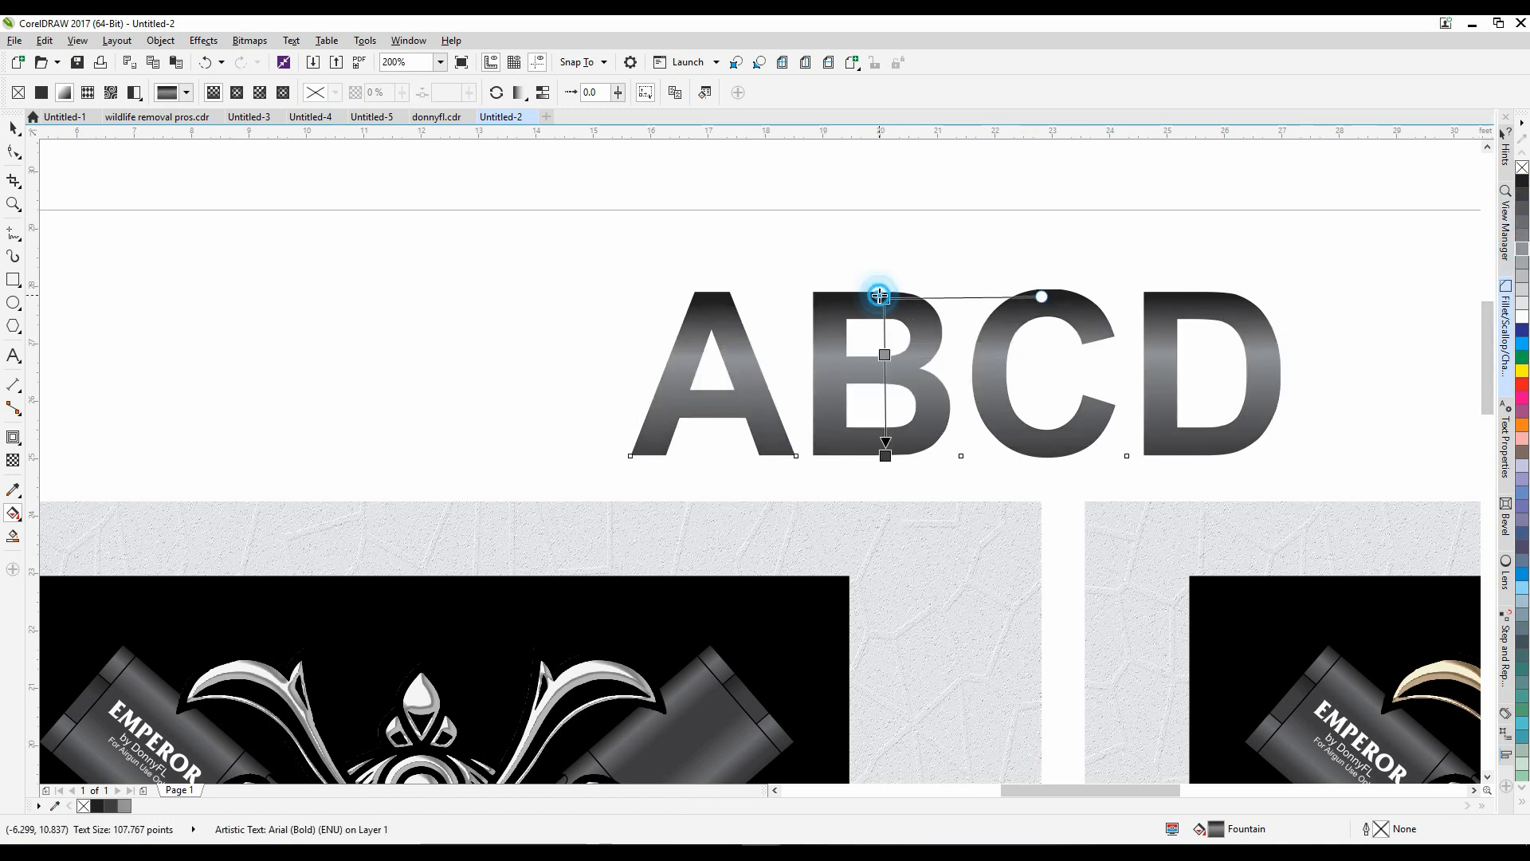
left_click(883, 355)
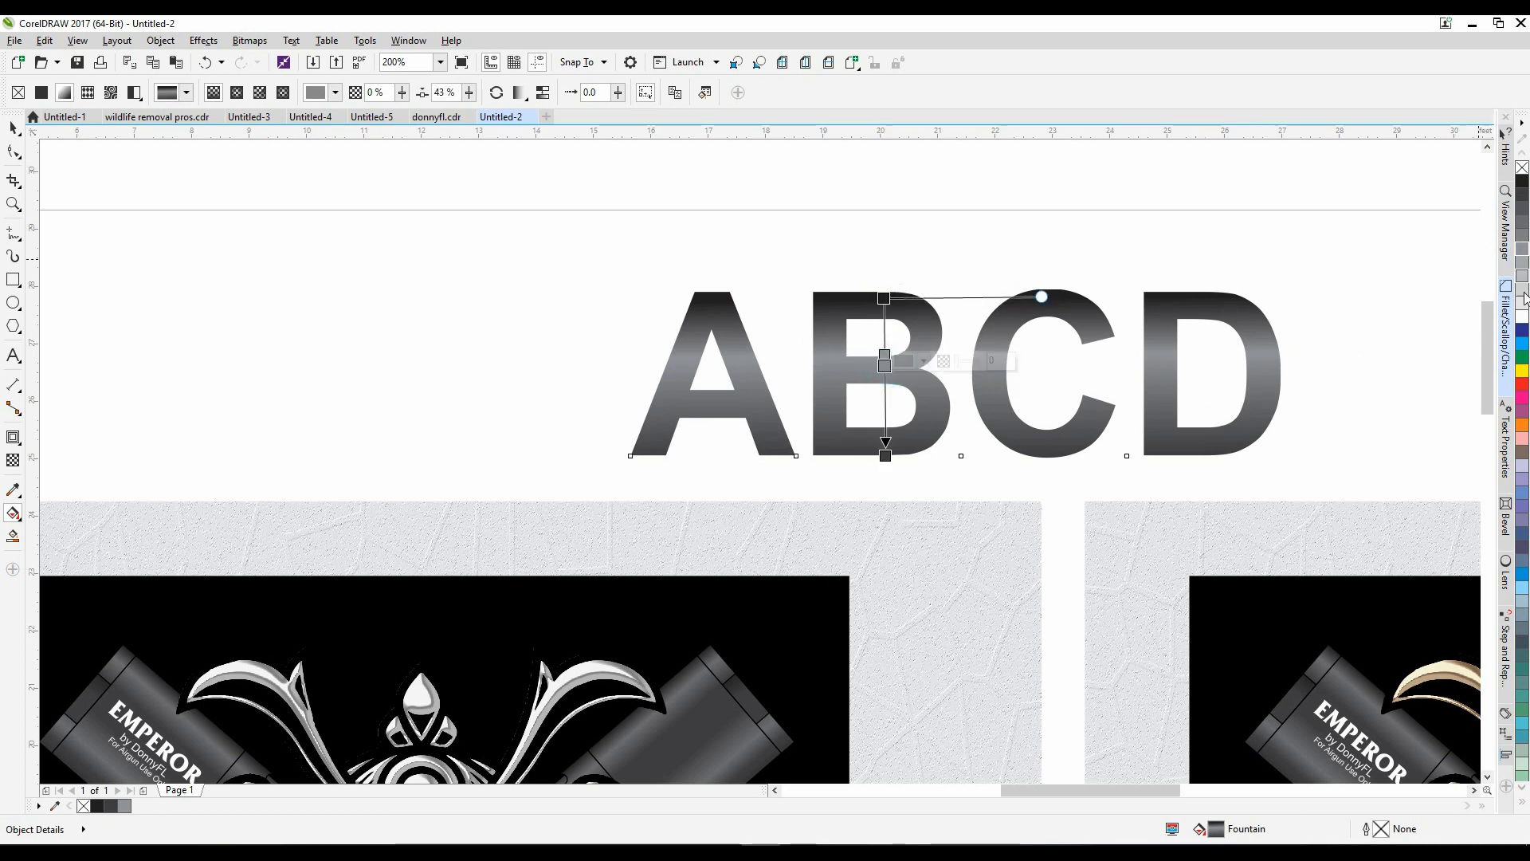
left_click(1522, 317)
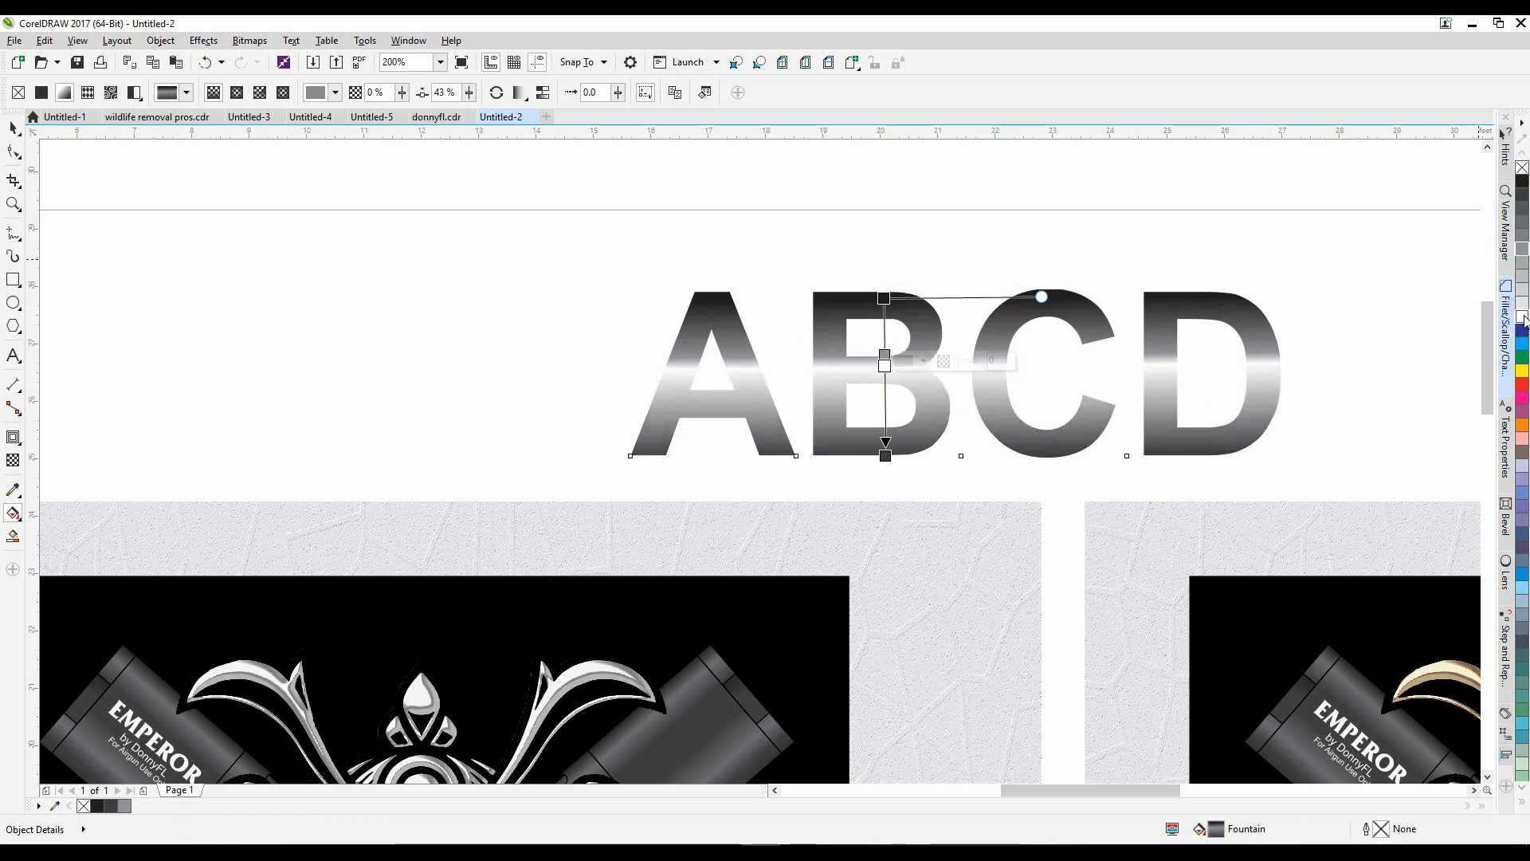
Extend the gradient's start slightly above the ABCD letters and set its lower end colour to black
left_click(887, 414)
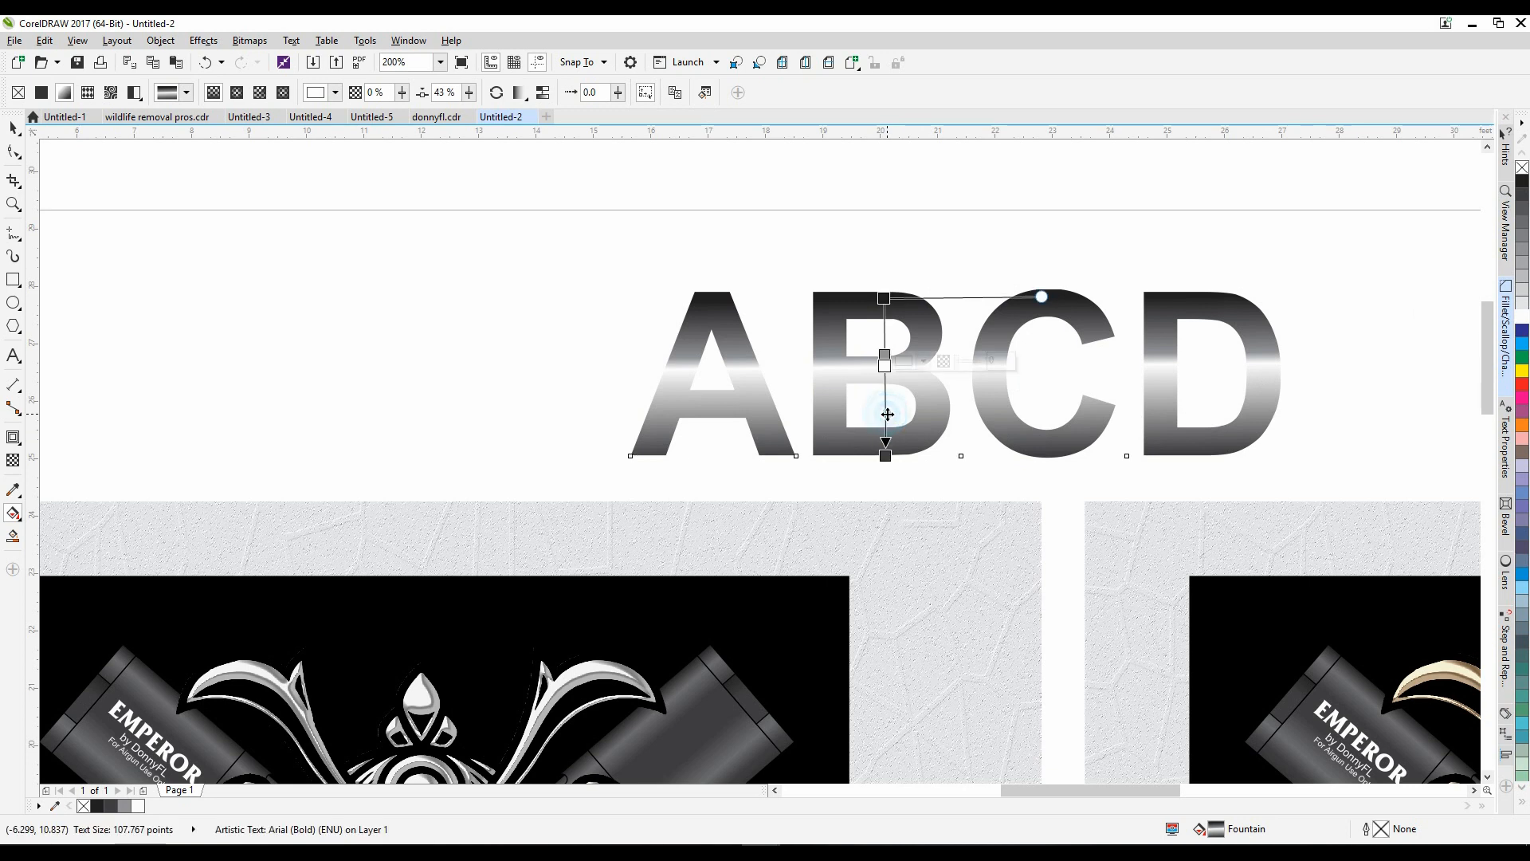
left_click(884, 455)
left_click_drag(884, 455, 885, 455)
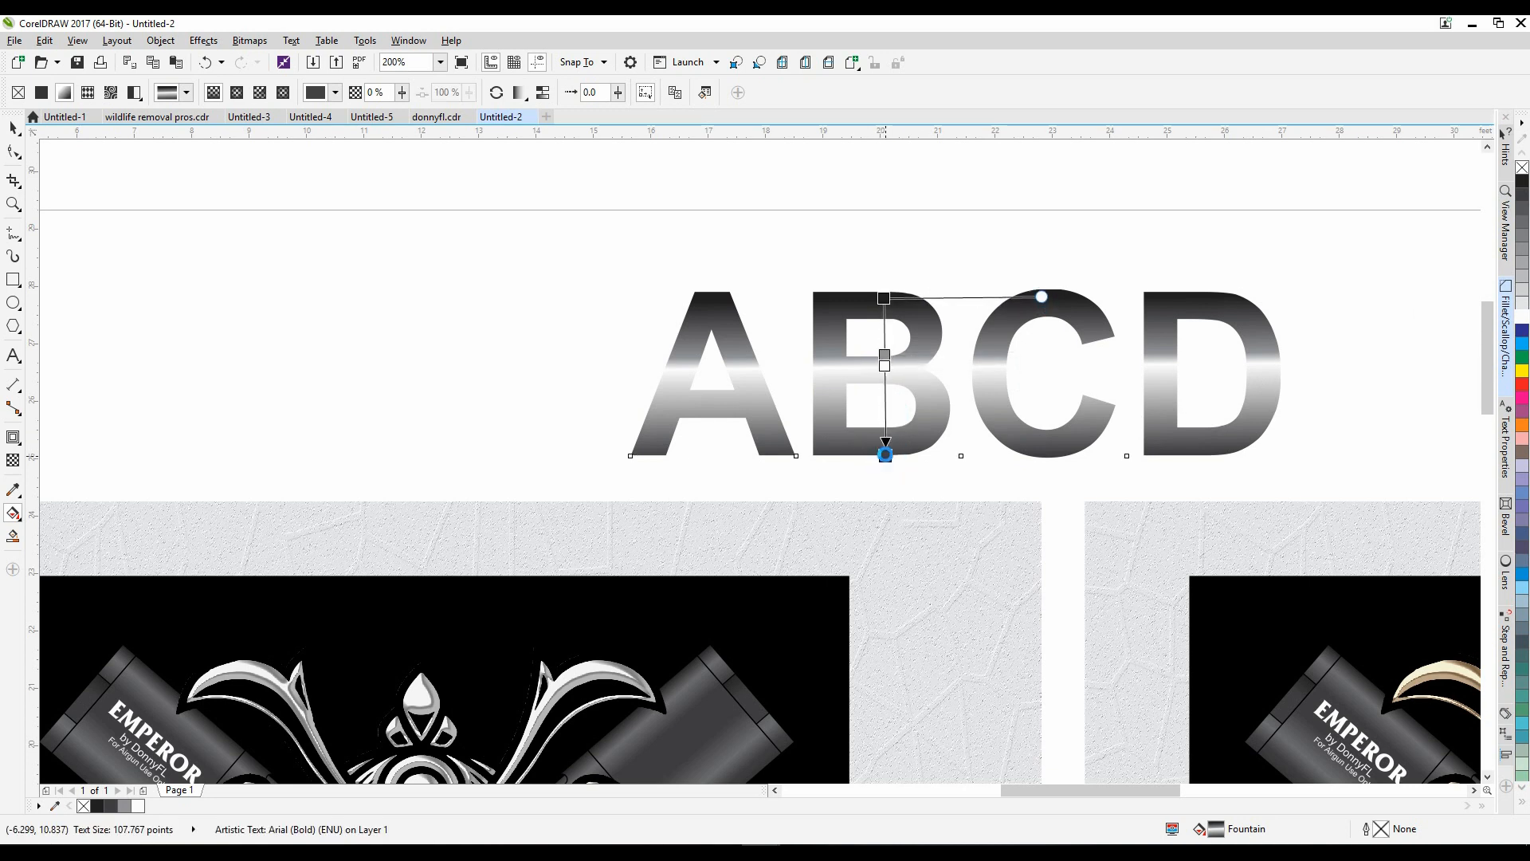
left_click(885, 297)
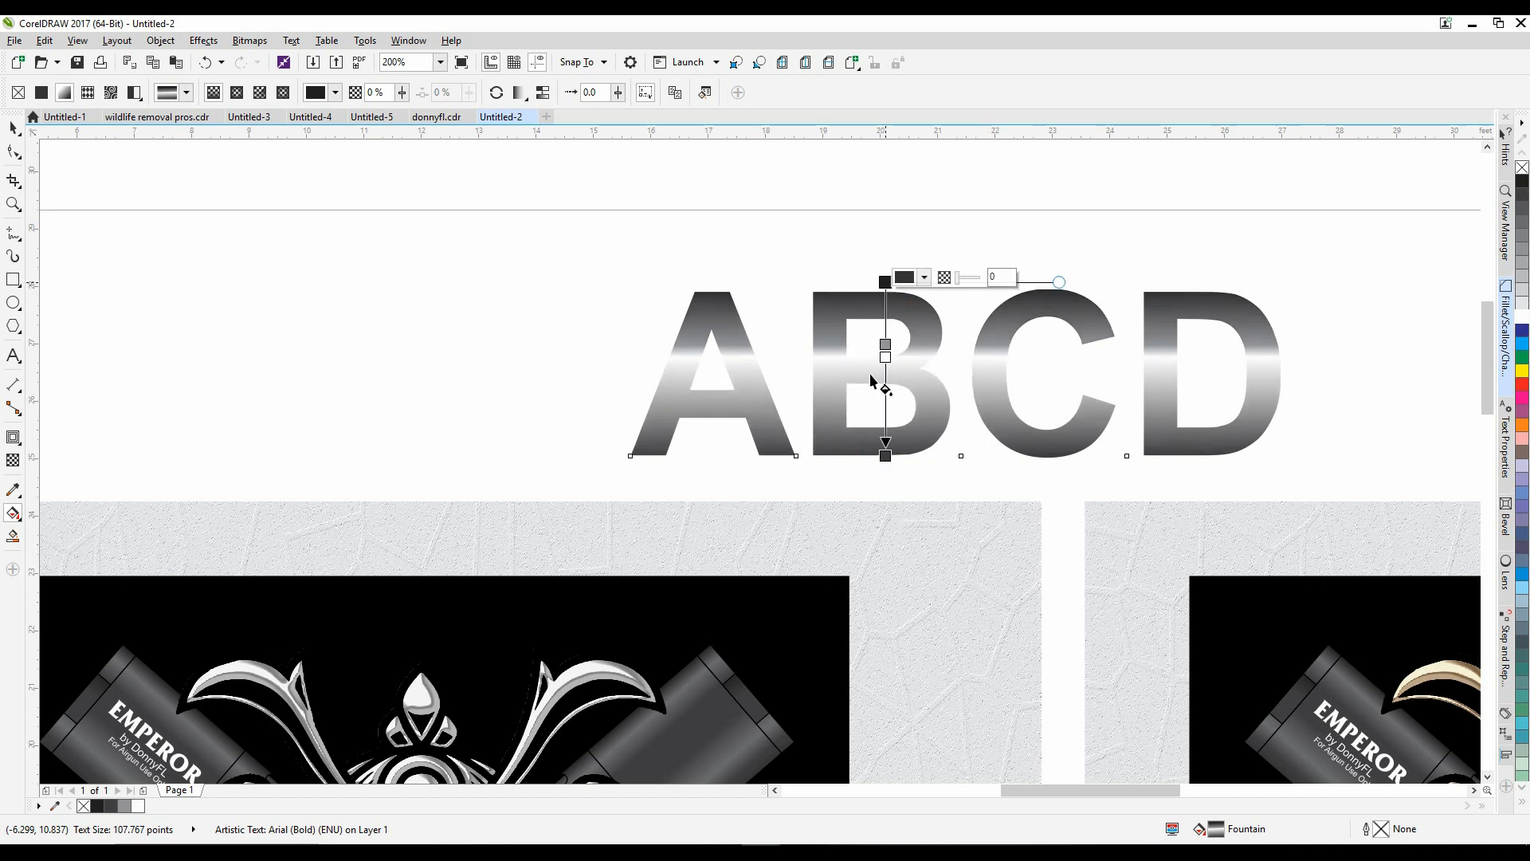
left_click(1521, 185)
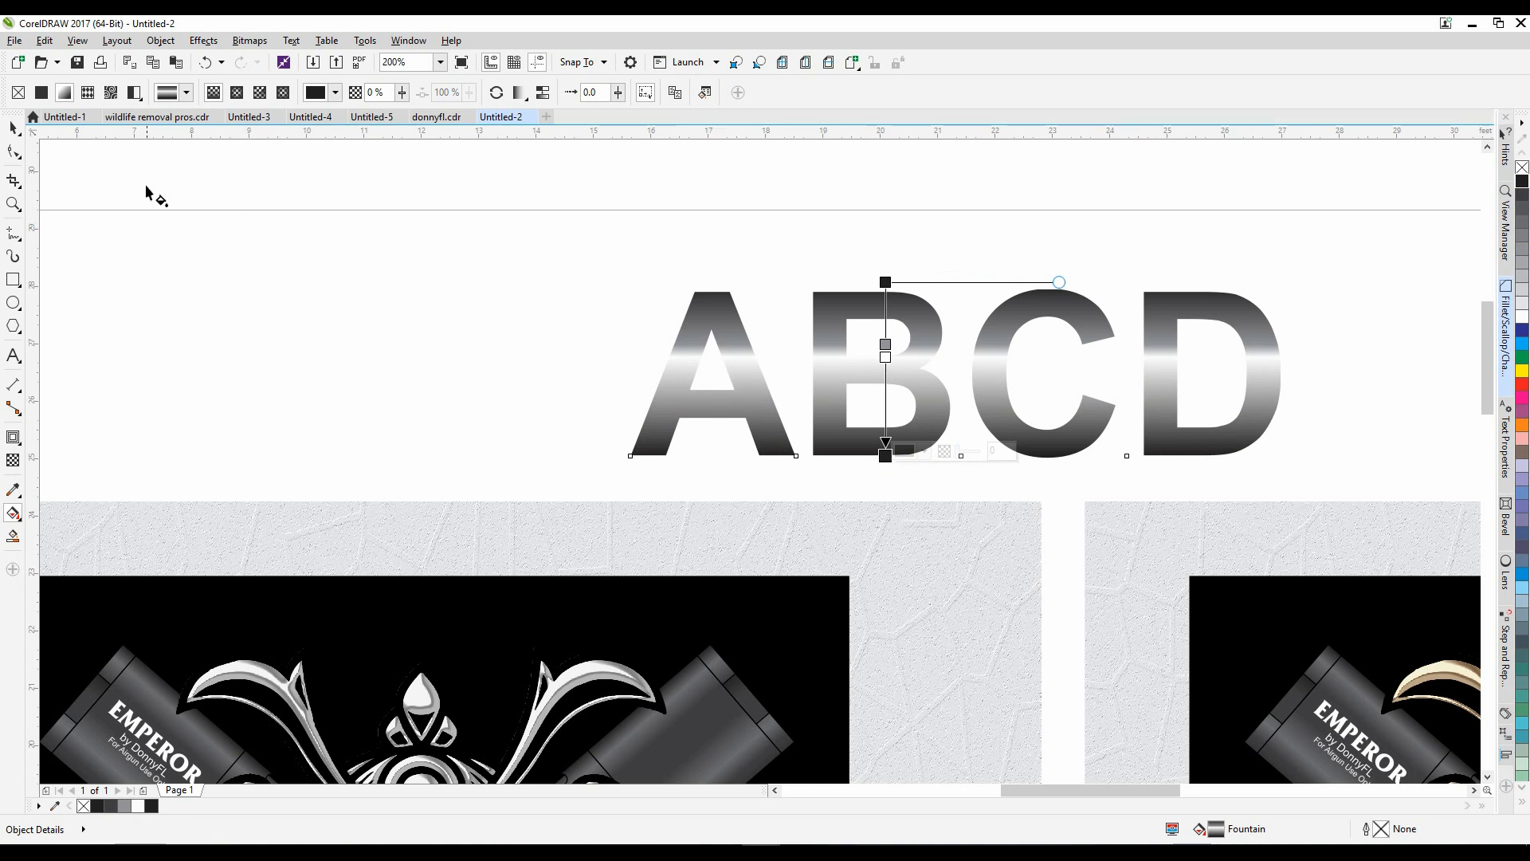
Convert the ABCD text to a 300 dpi RGB bitmap with anti-aliasing and a transparent background
left_click(14, 127)
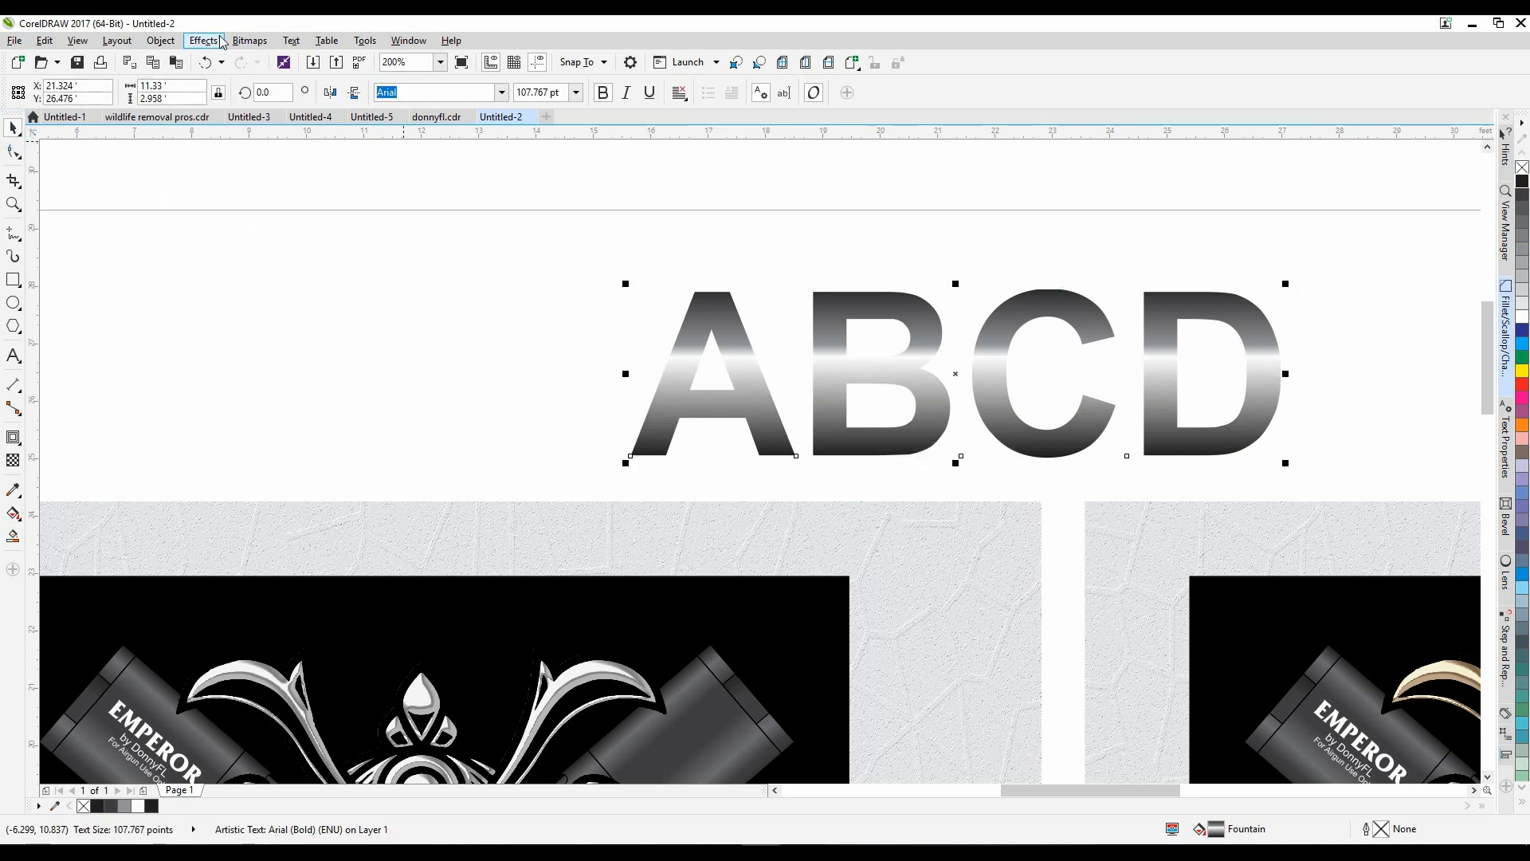
left_click(478, 351)
left_click(730, 365)
left_click(729, 361)
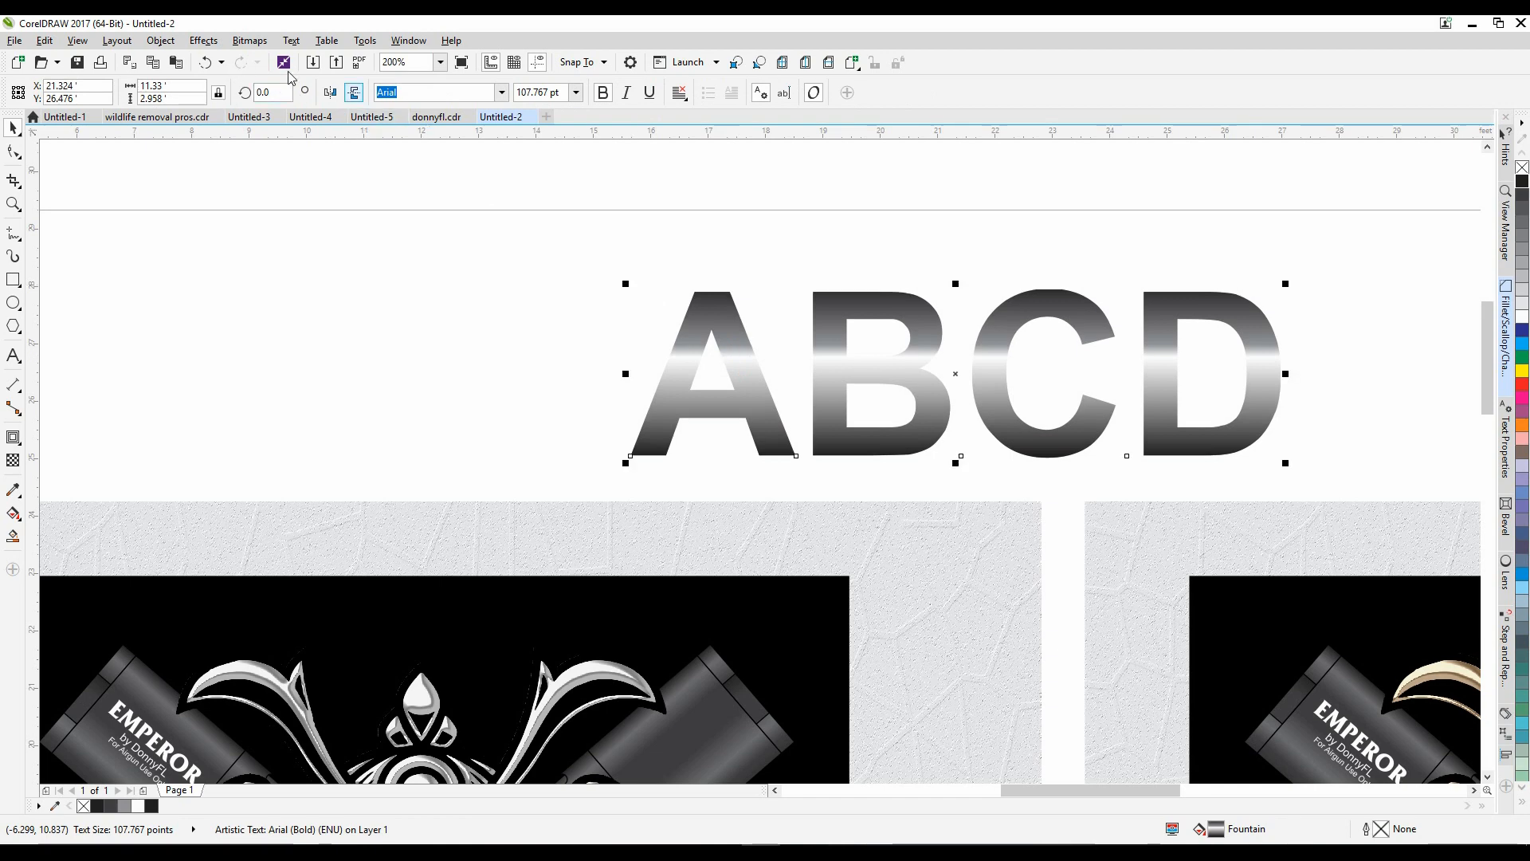
left_click(249, 41)
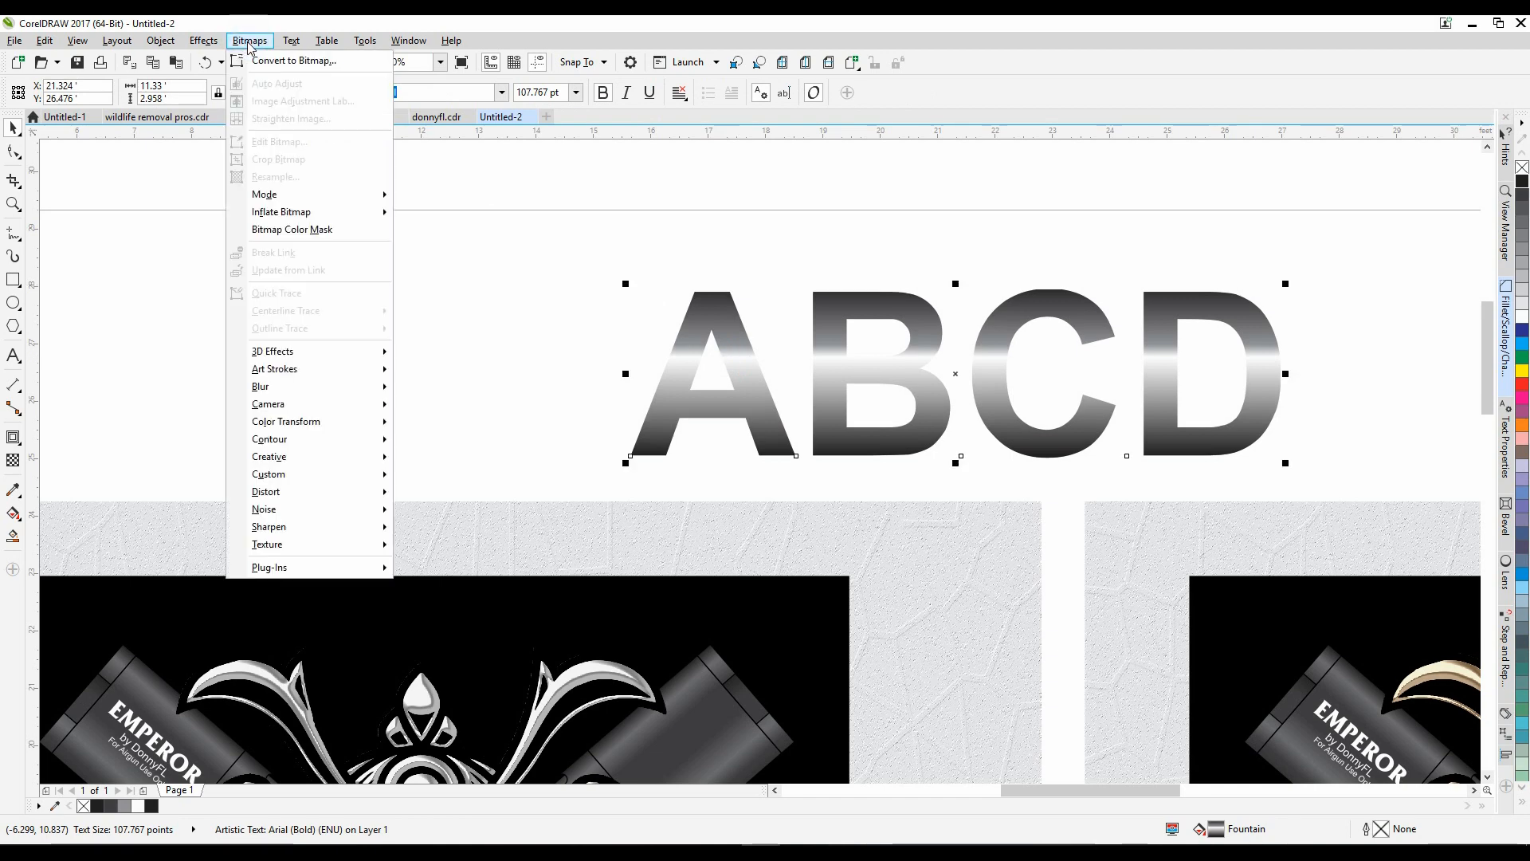
left_click(302, 64)
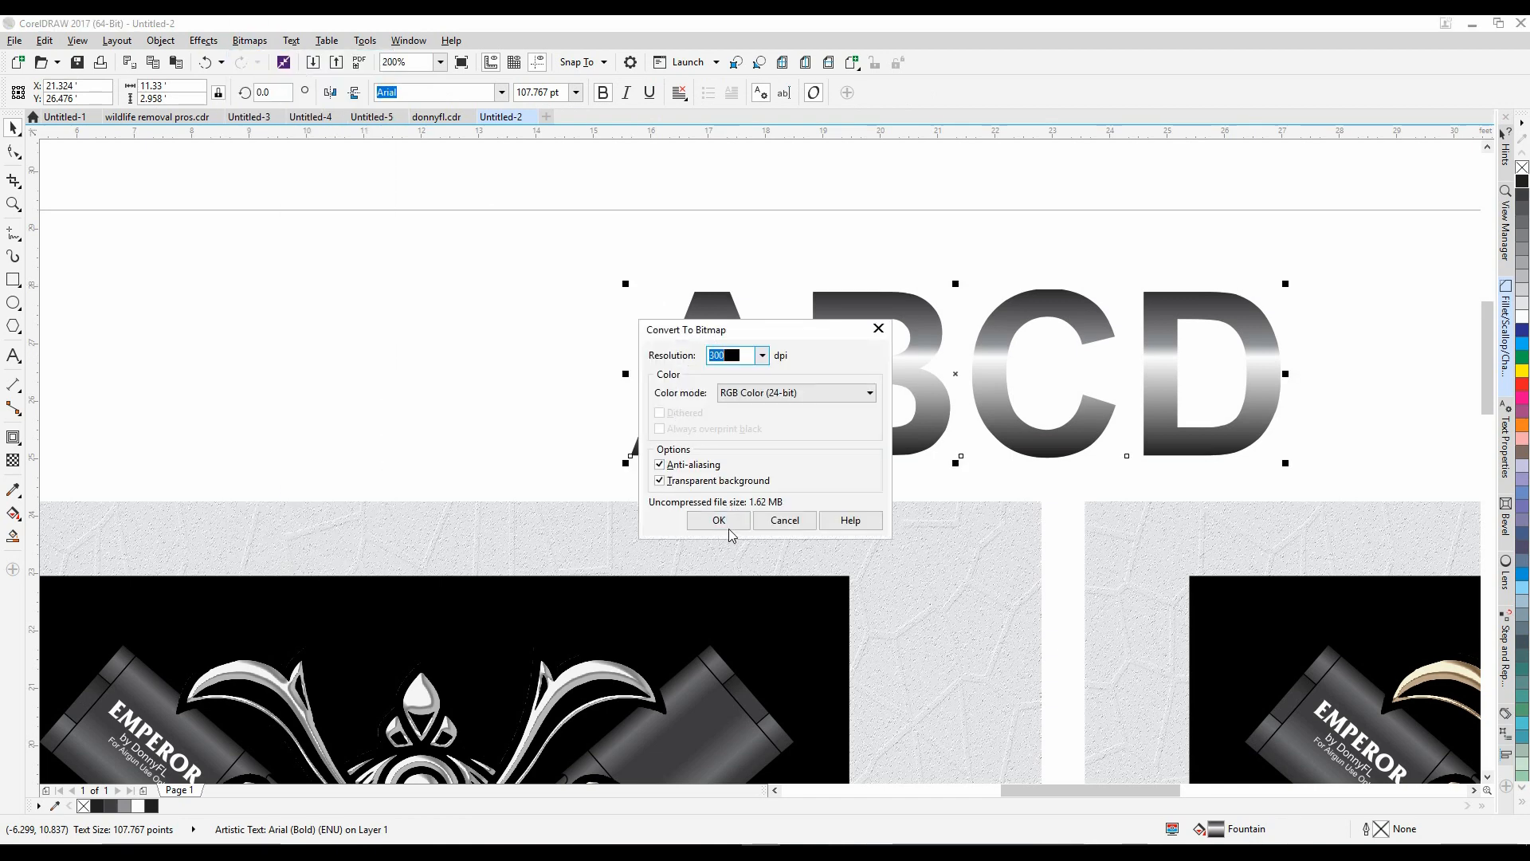
left_click(718, 521)
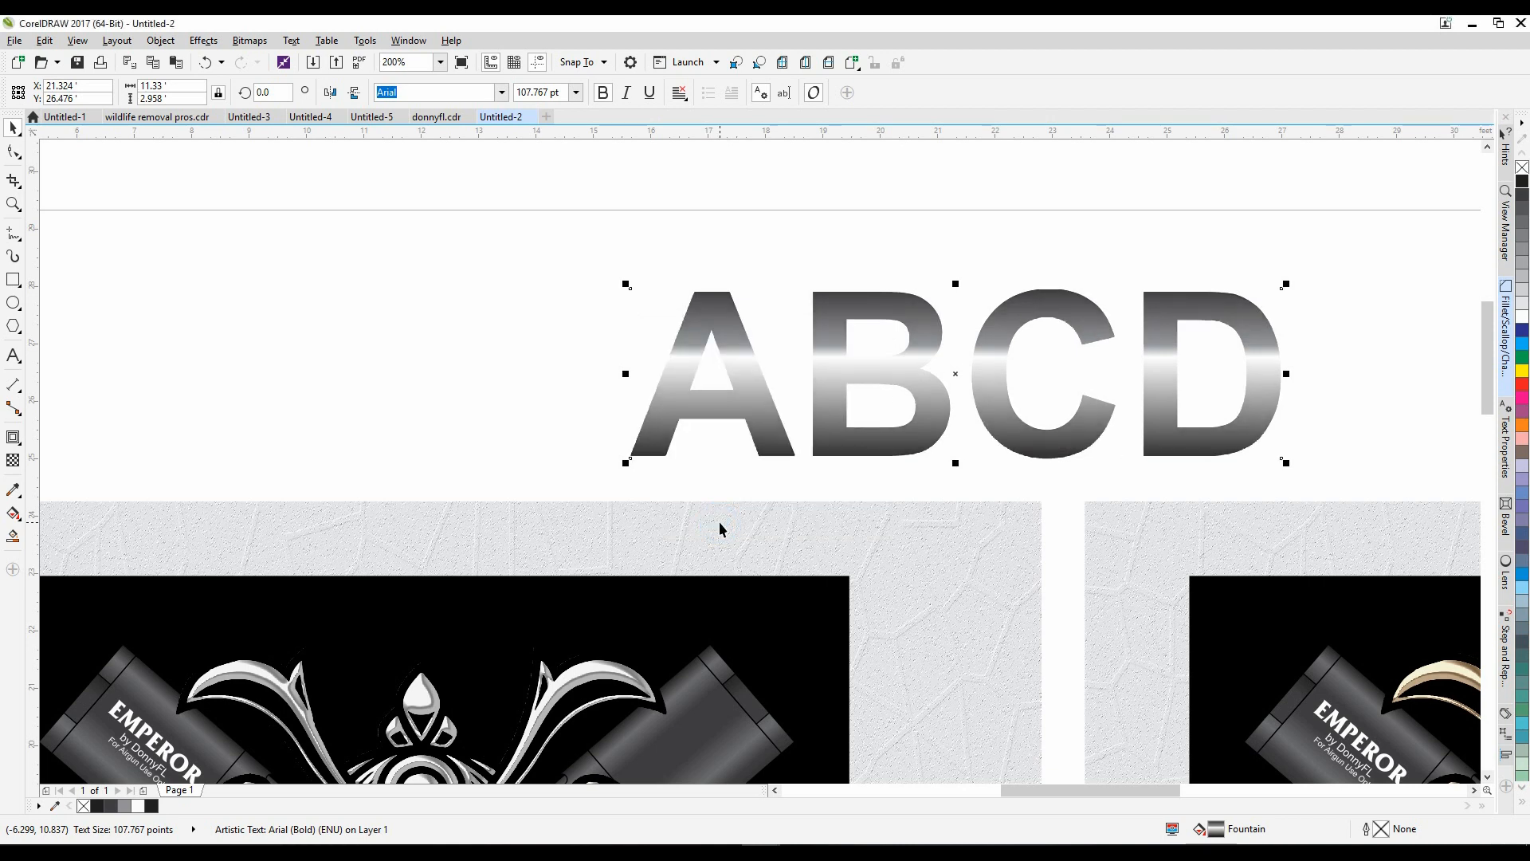
Open the ABCD bitmap for editing in Corel PHOTO-PAINT and view it at 100%
left_click(453, 92)
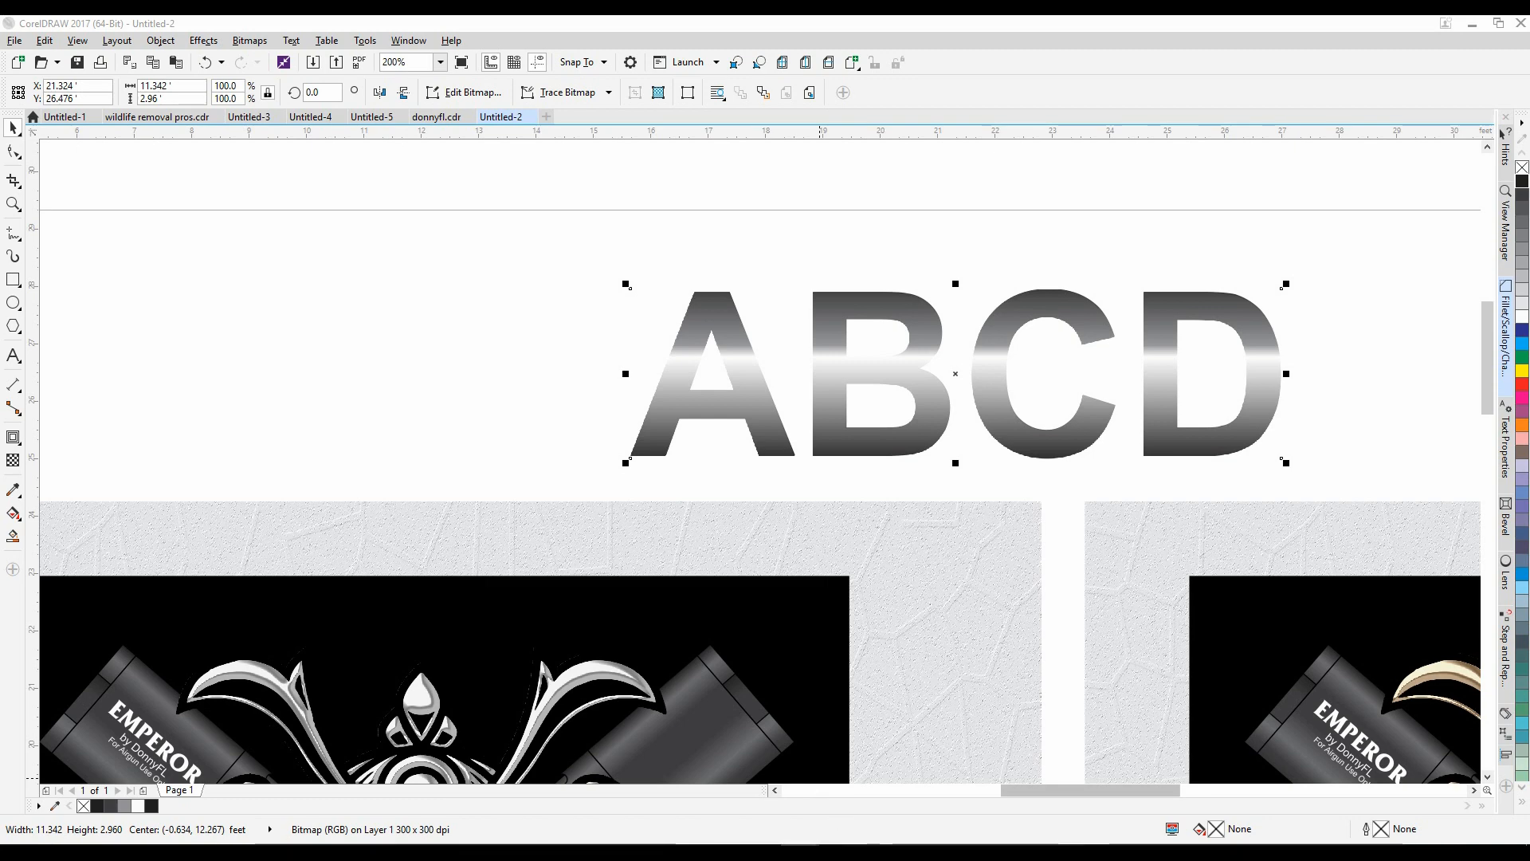
left_click(877, 811)
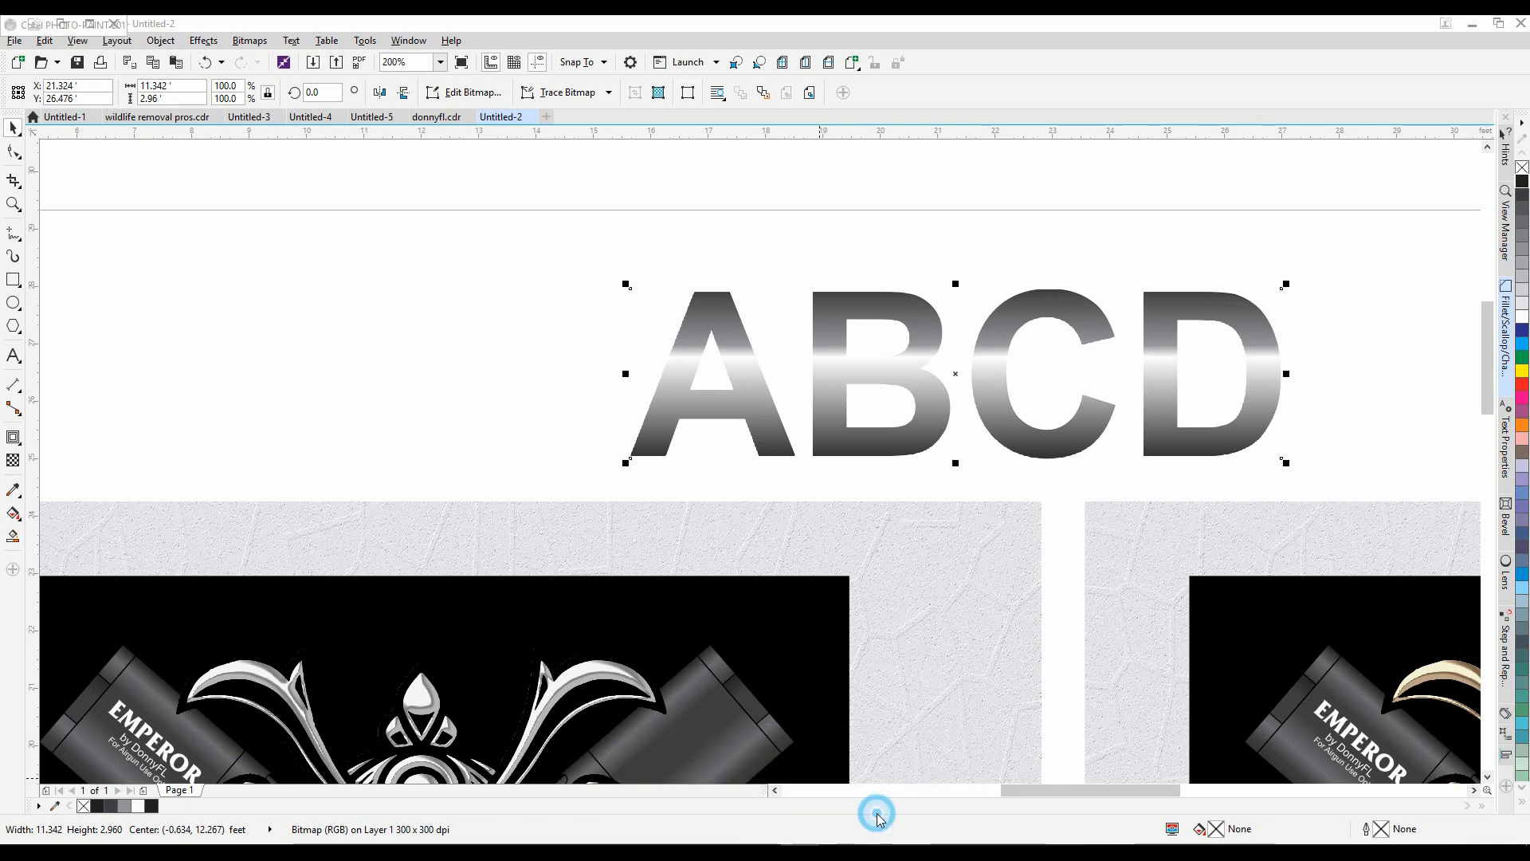
scroll(772, 447, "up", 5)
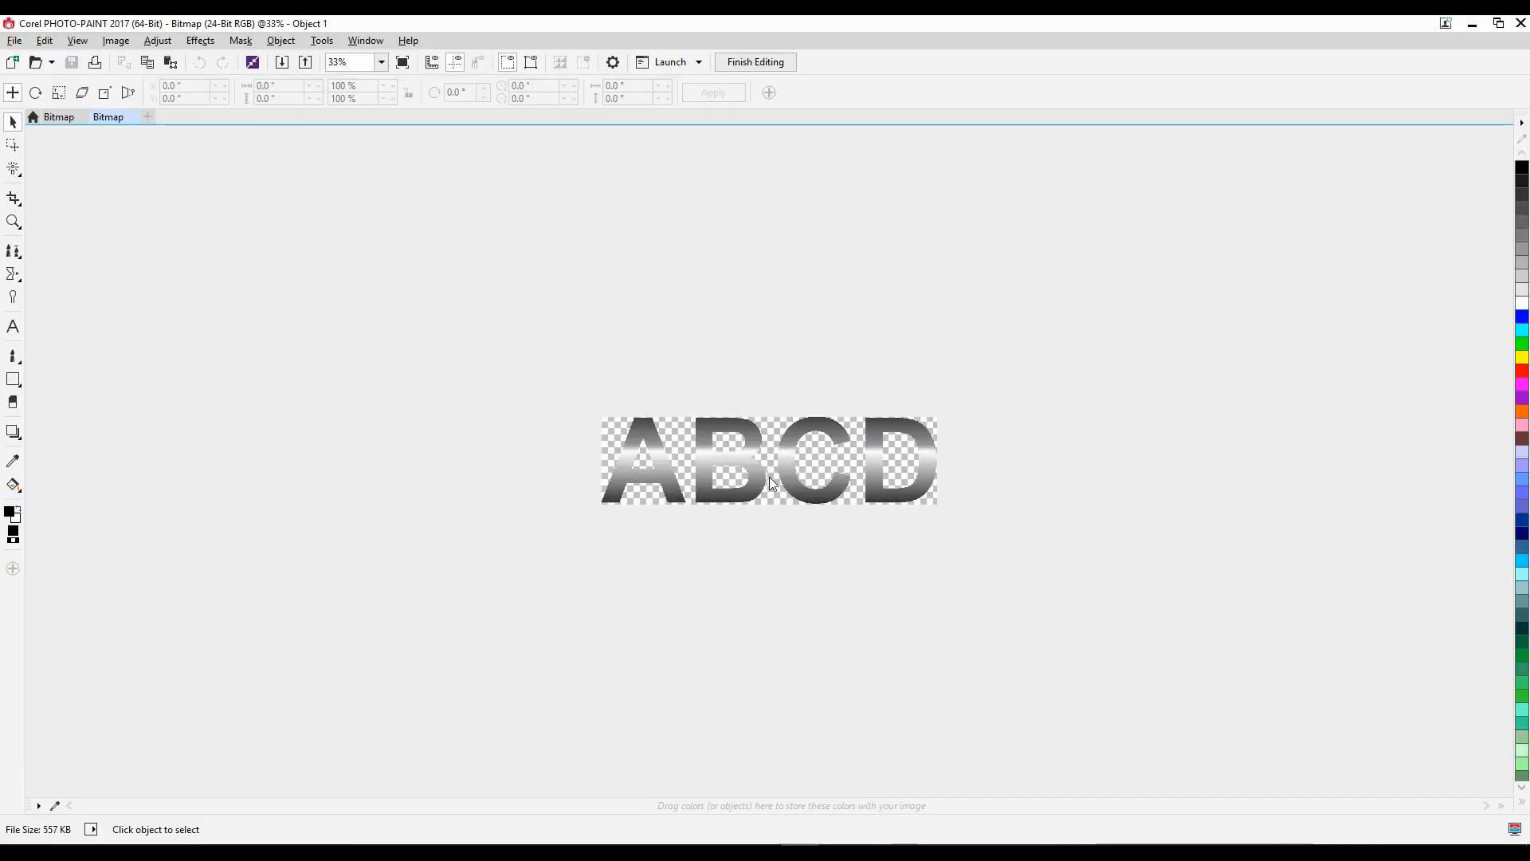
scroll(771, 458, "up", 1)
scroll(771, 457, "down", 1)
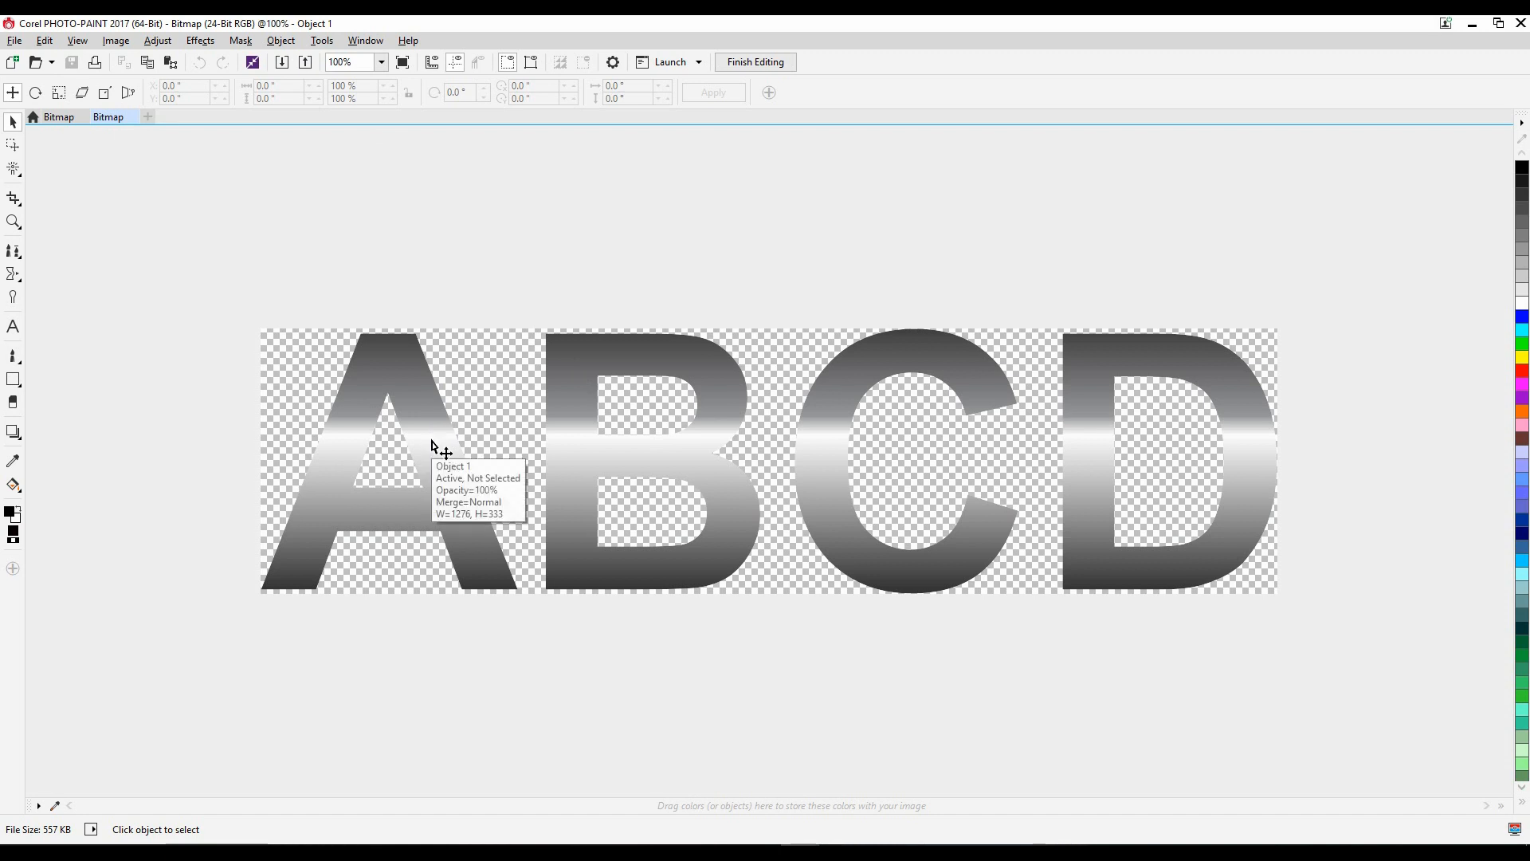
Apply the Plastic texture effect to the ABCD bitmap with highlight 94, depth 10 and smoothness 49
left_click(208, 41)
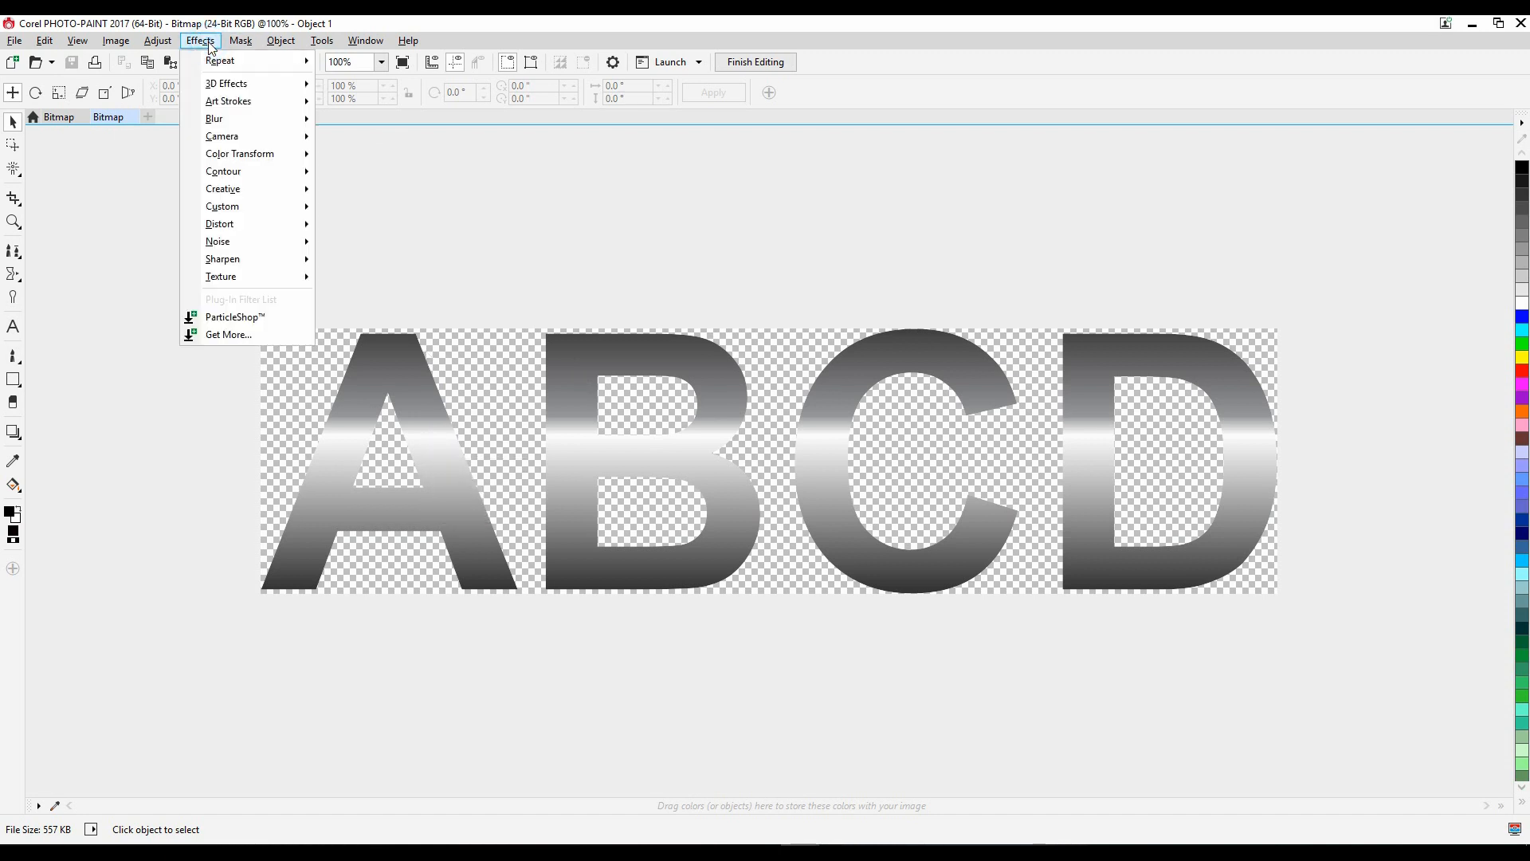
mouse_move(237, 277)
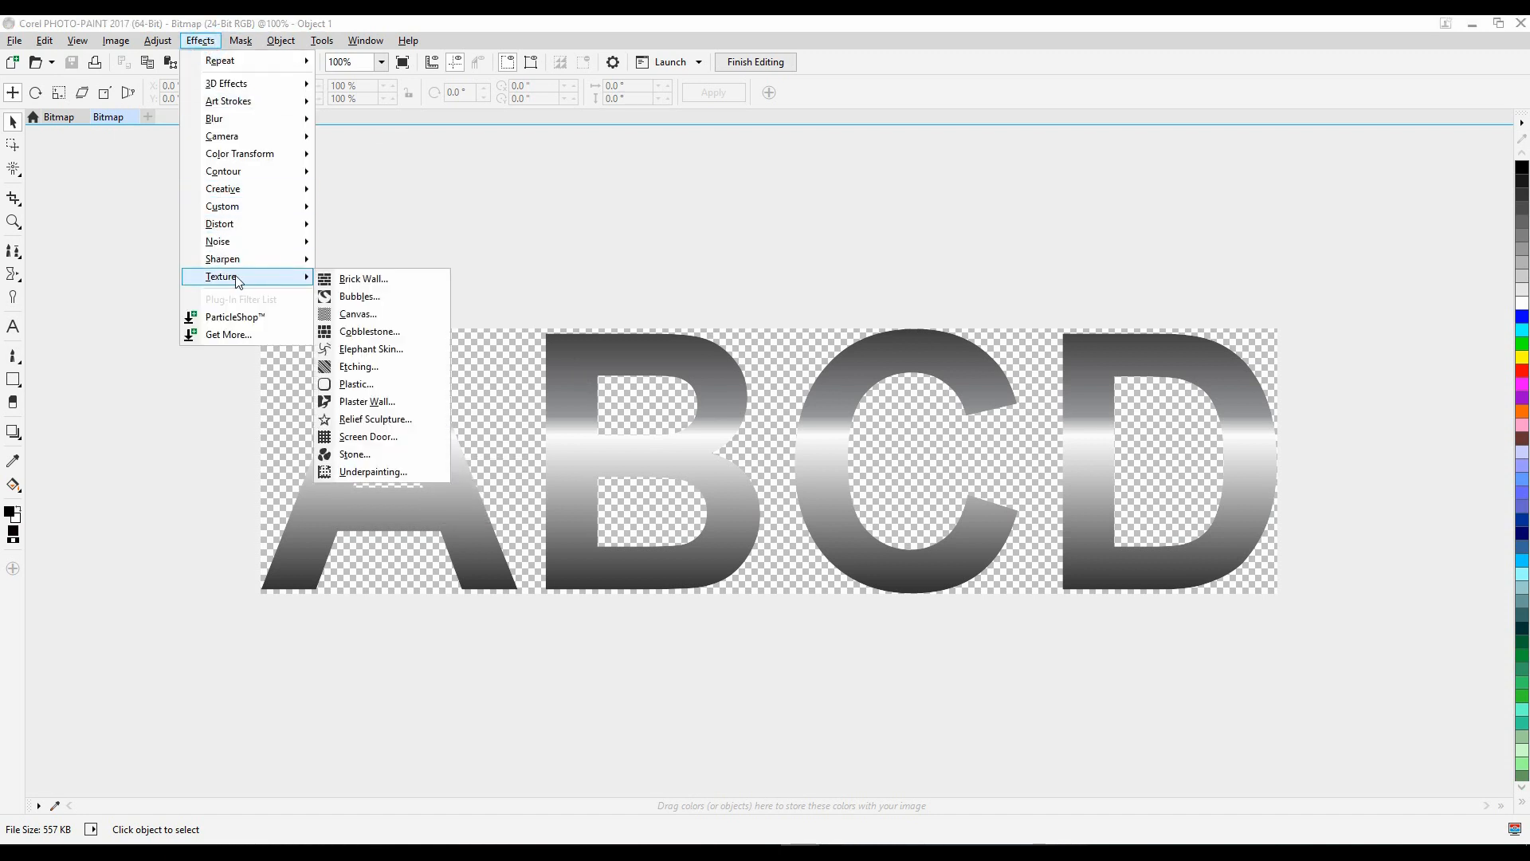
left_click(363, 389)
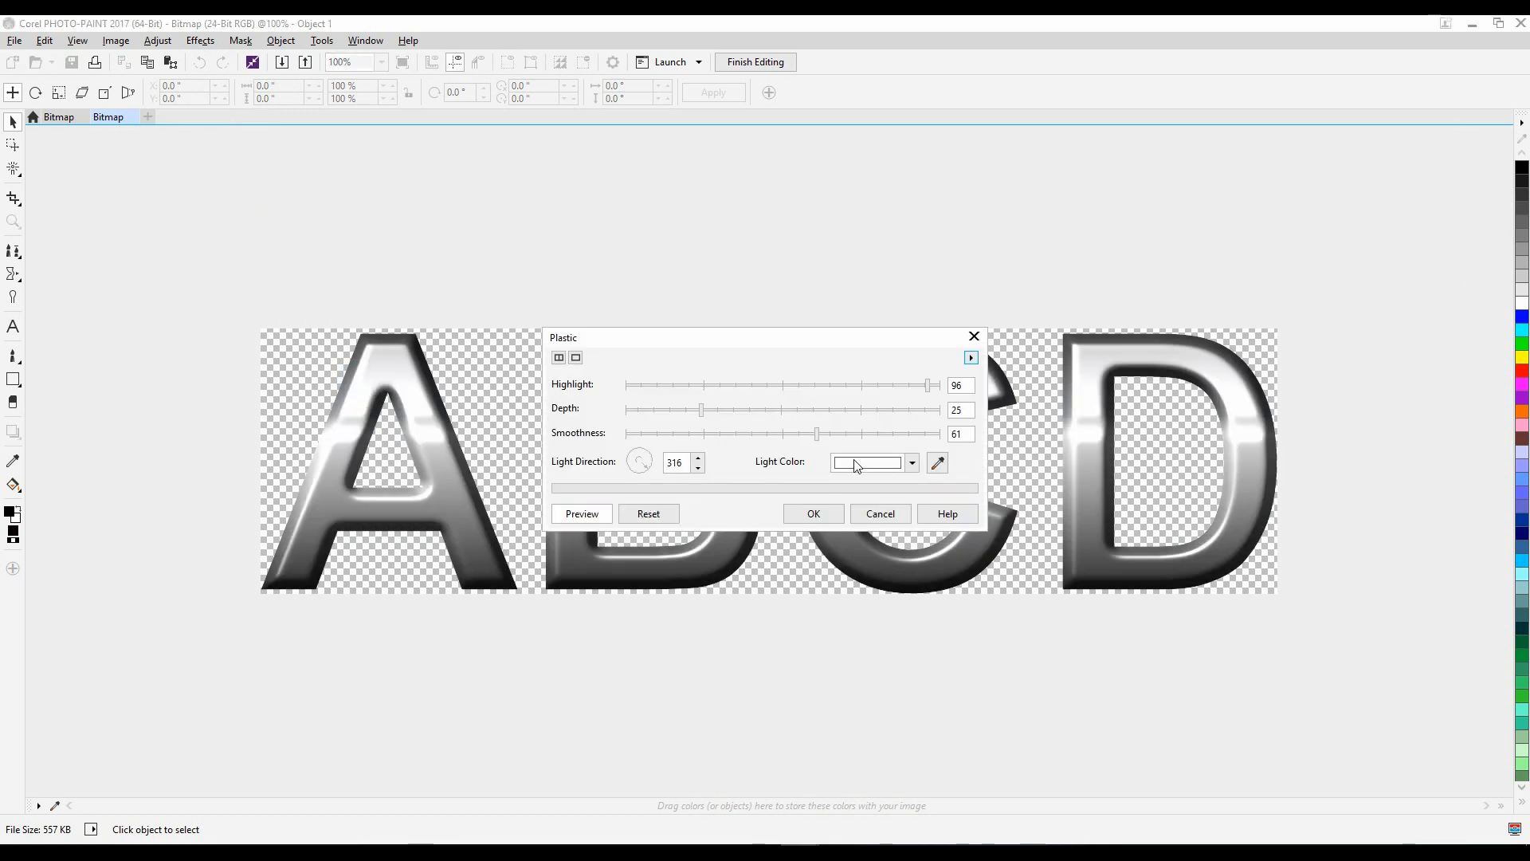
left_click_drag(817, 337, 809, 642)
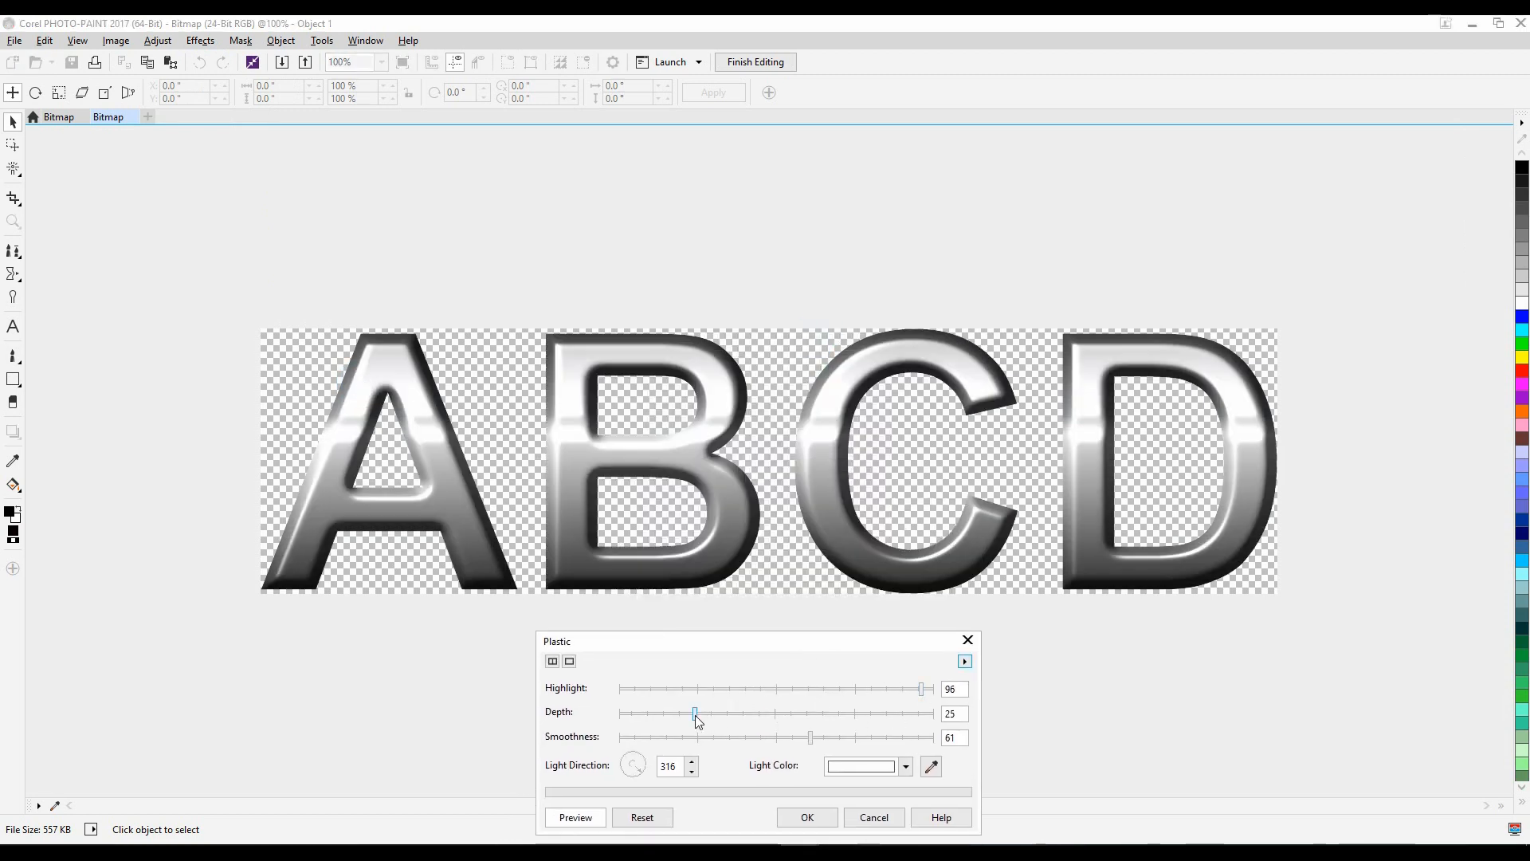
left_click_drag(695, 715, 661, 718)
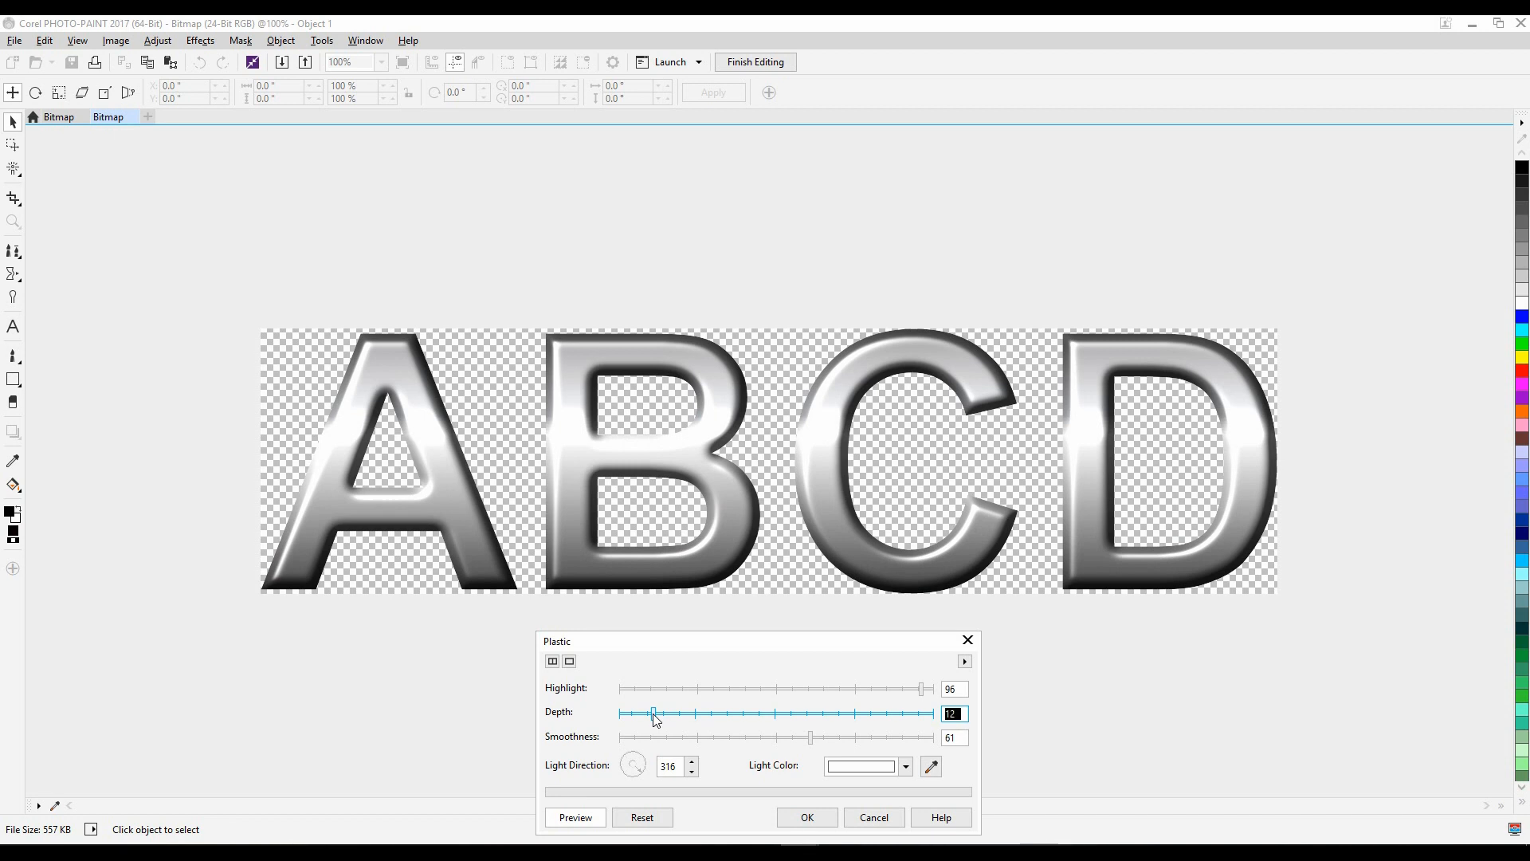
left_click_drag(654, 714, 647, 712)
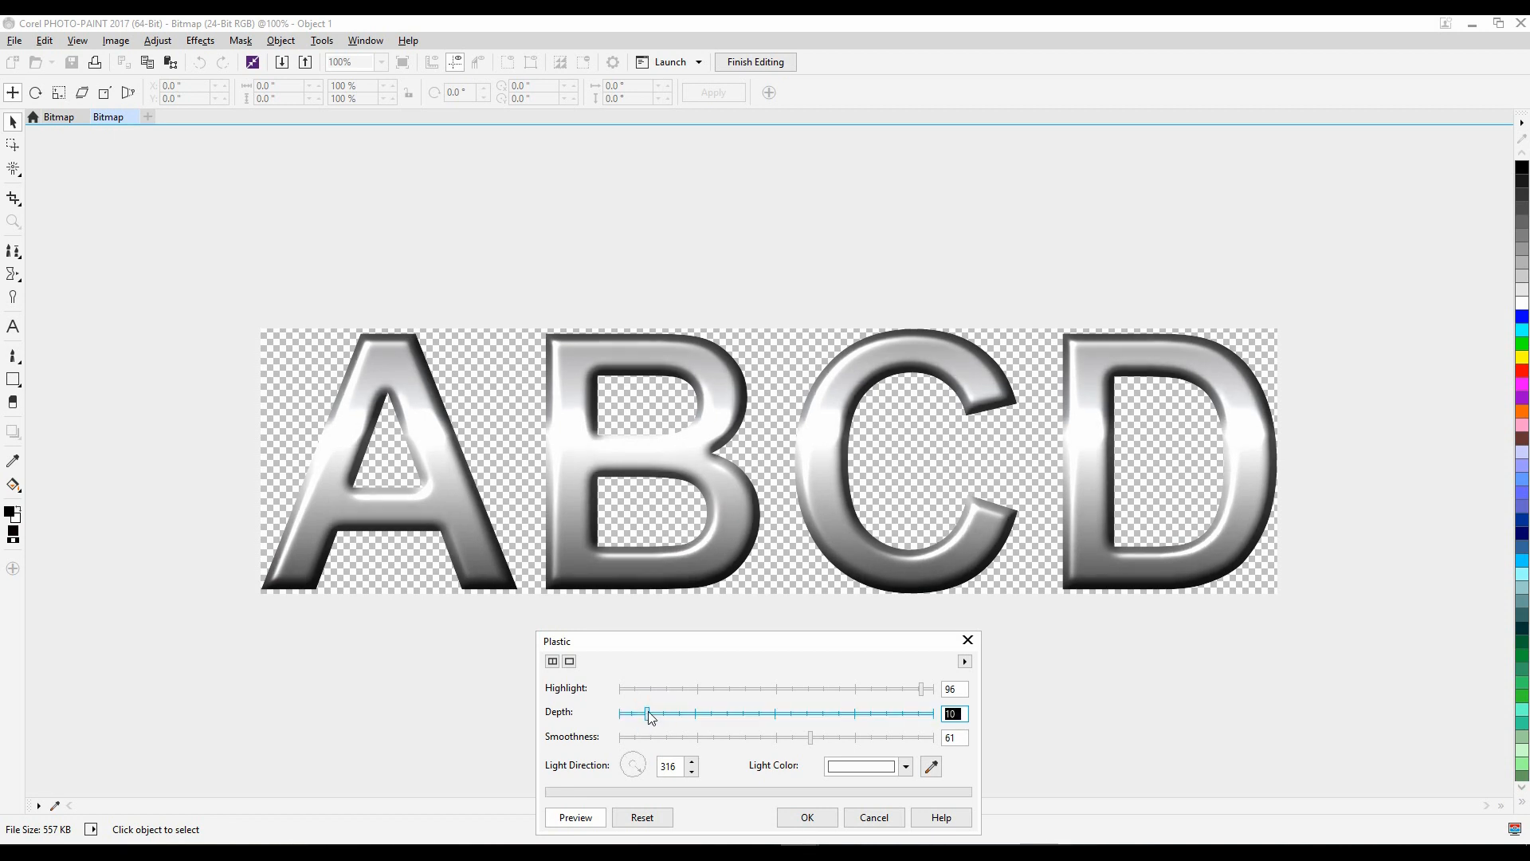
left_click_drag(810, 737, 772, 739)
left_click(764, 739)
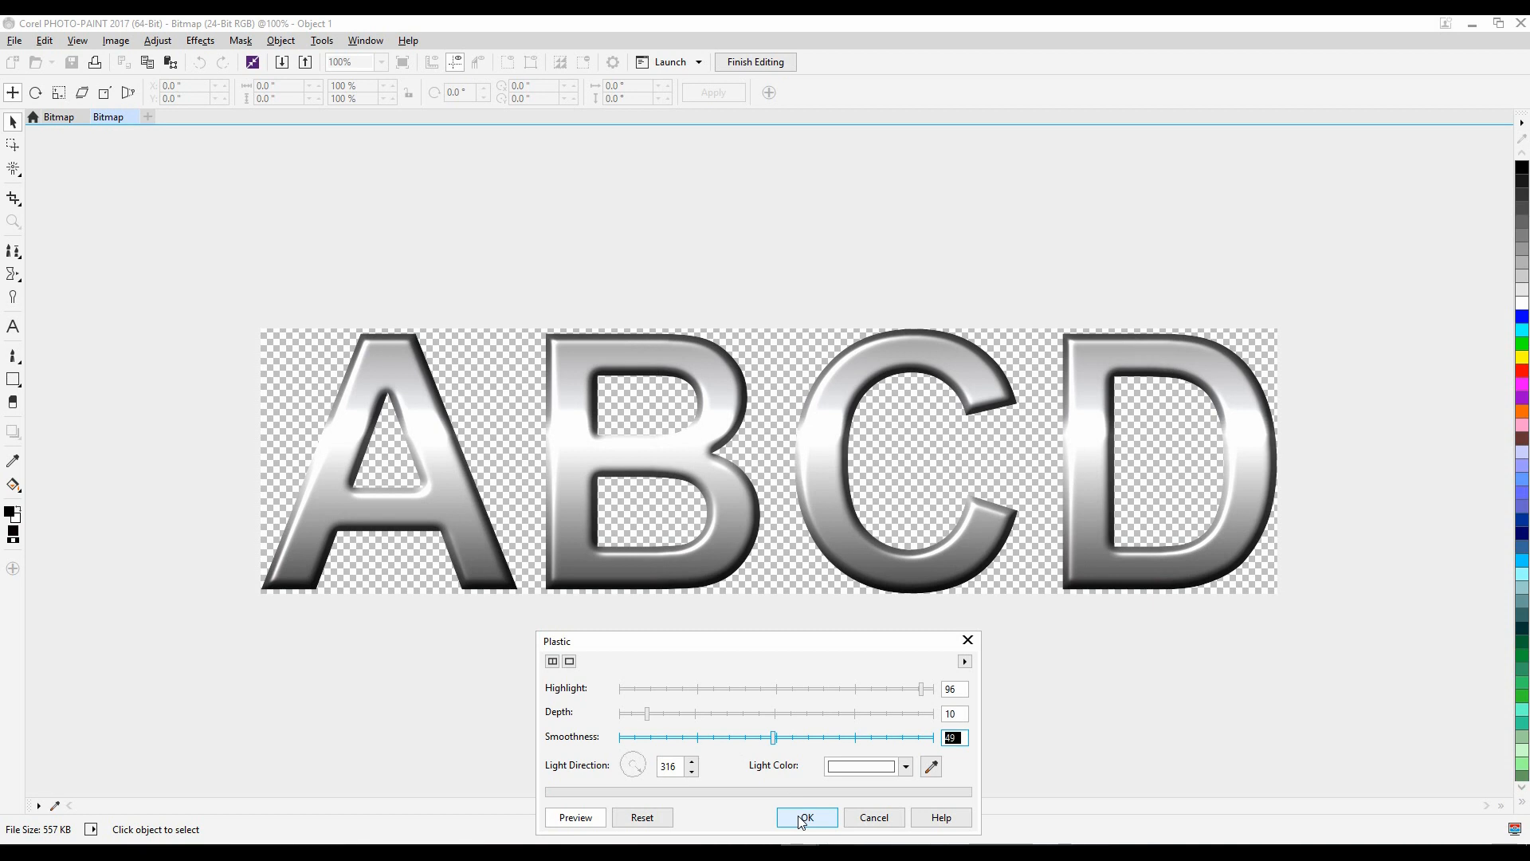
mouse_move(923, 696)
left_mouse_down()
mouse_move(810, 694)
mouse_move(918, 701)
left_mouse_up()
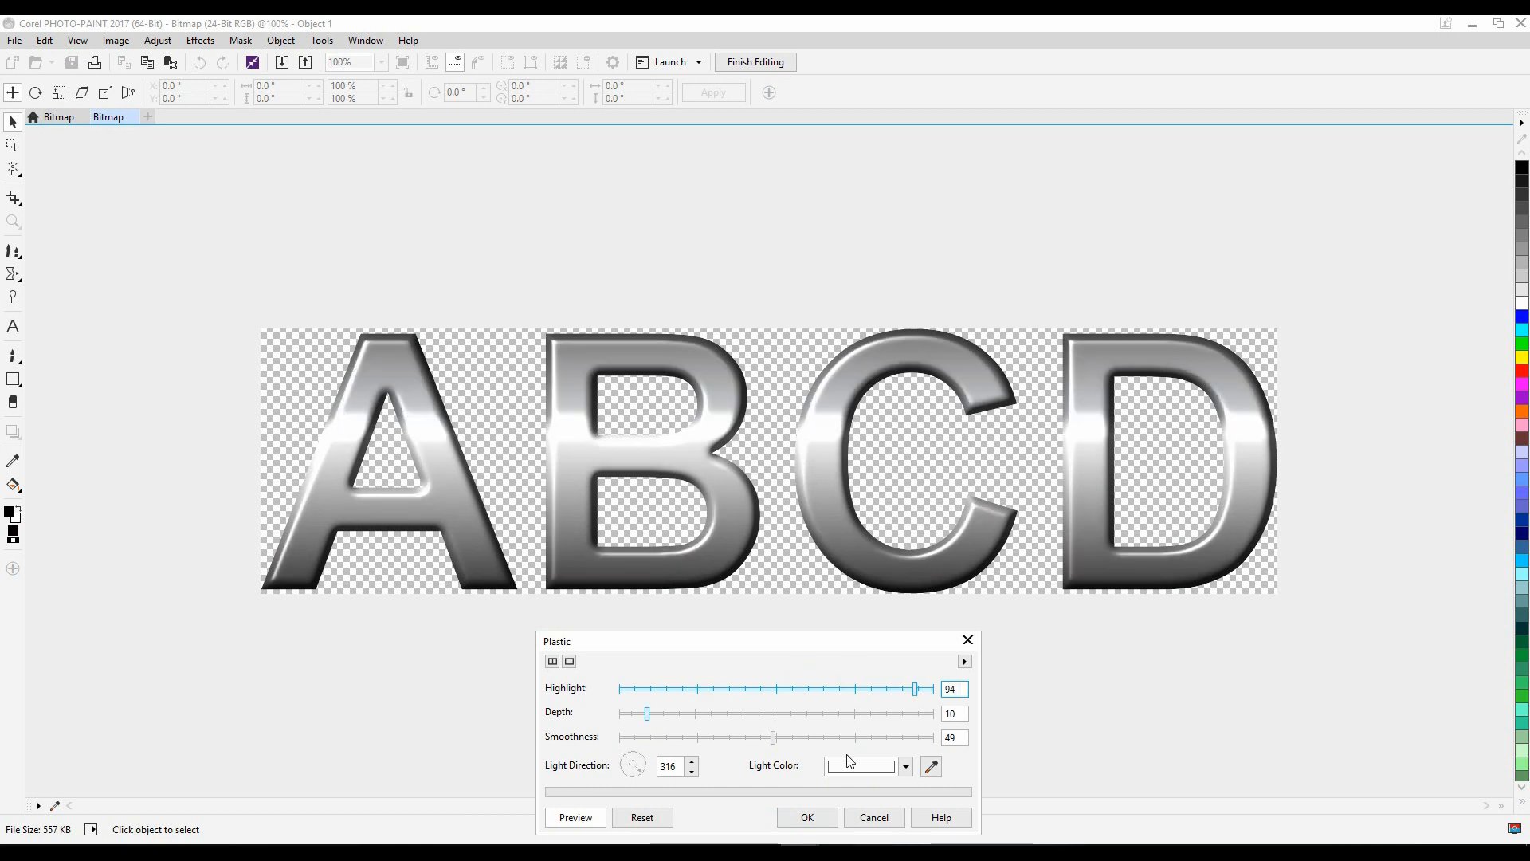
left_click(803, 811)
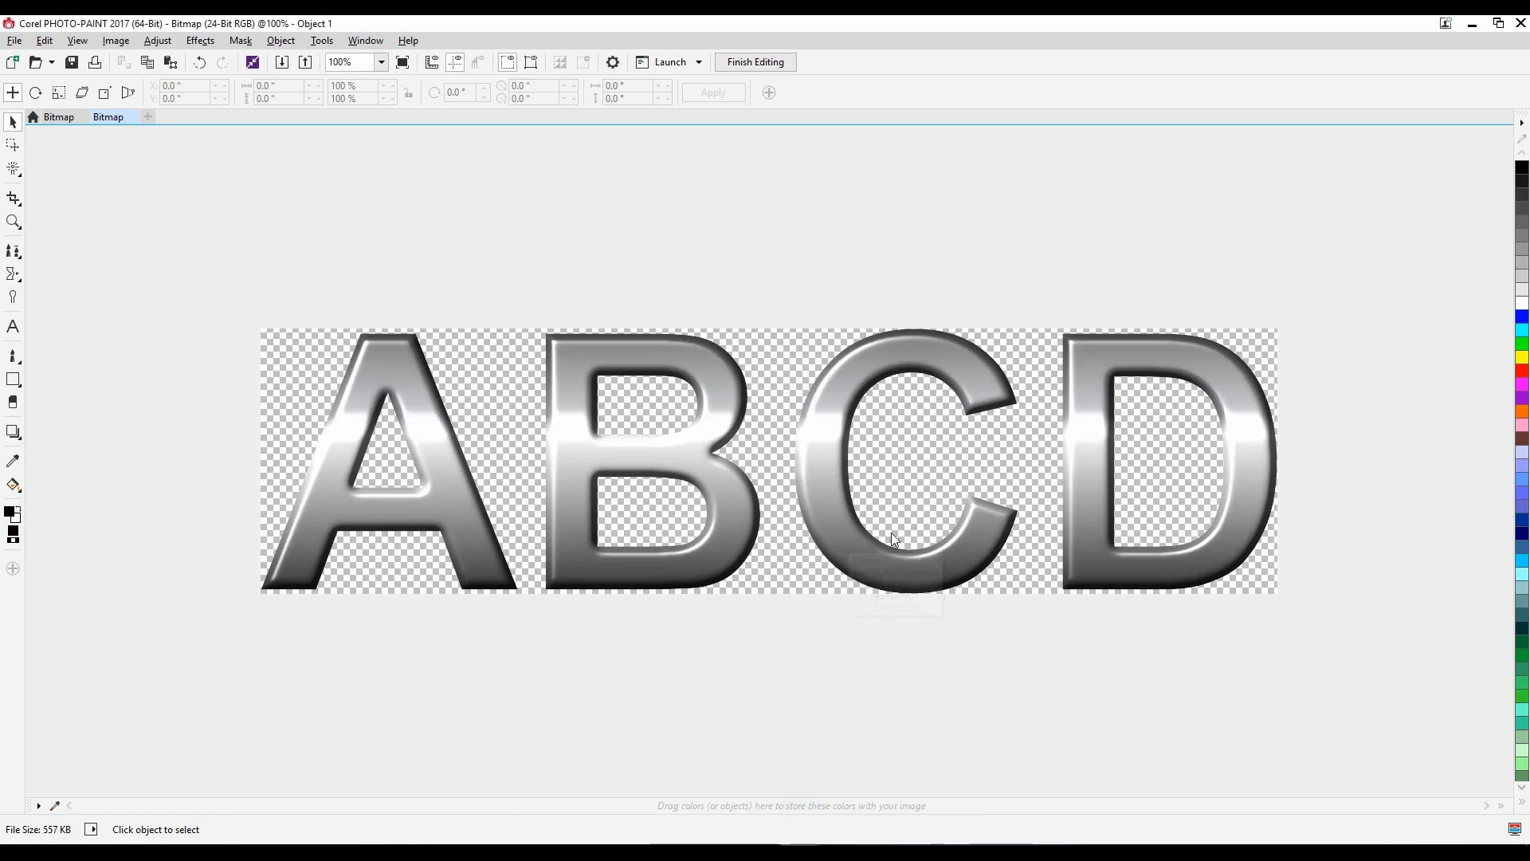
Start a Tone Curve adjustment on the RGB channel and add three points spaced along the lower, middle and upper parts of the curve
left_click(157, 40)
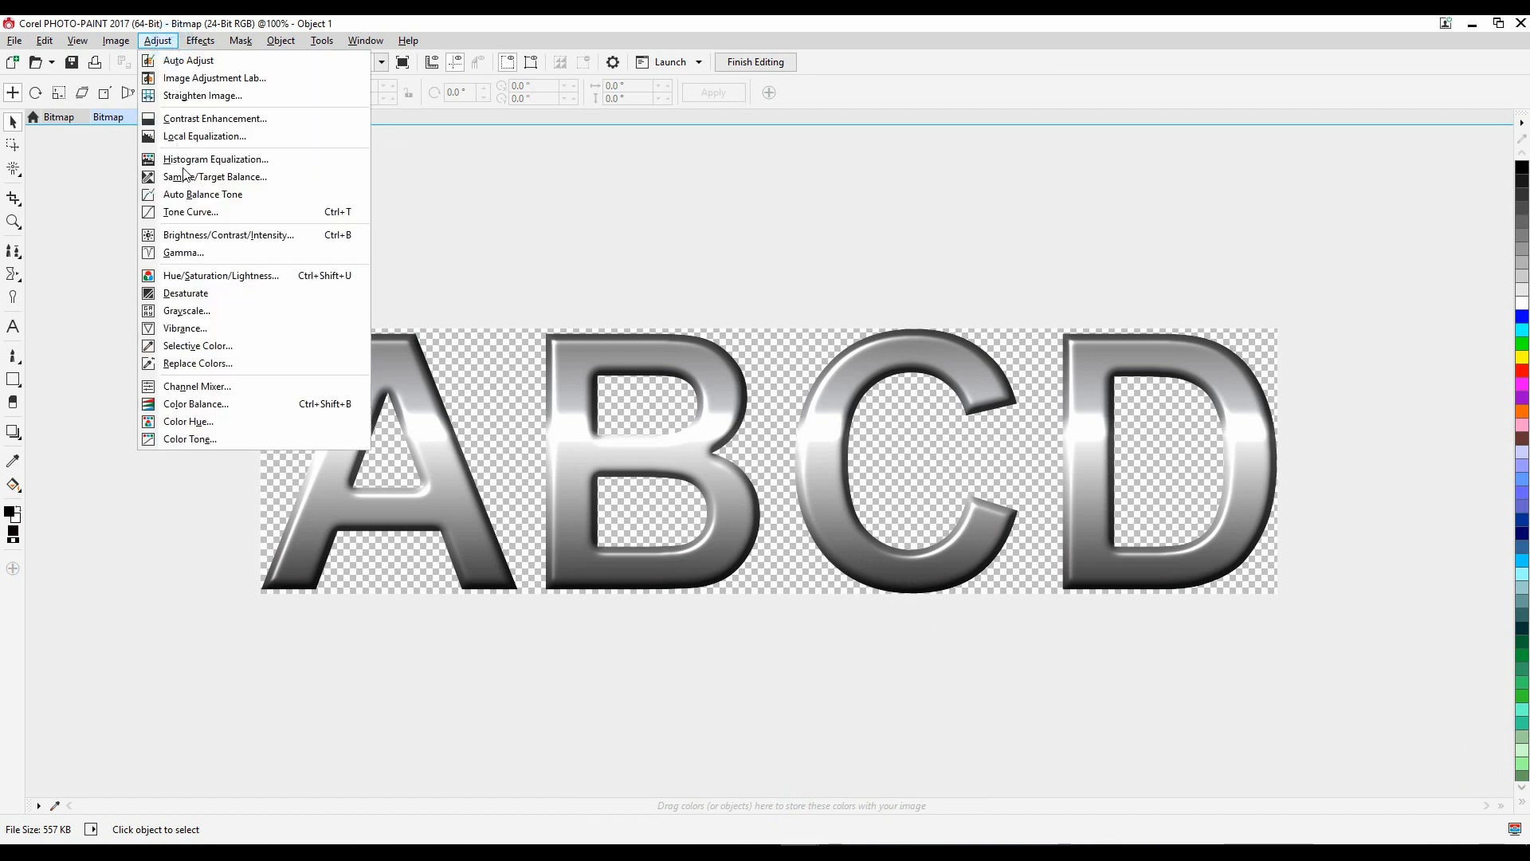
left_click(190, 212)
left_click_drag(816, 248, 680, 350)
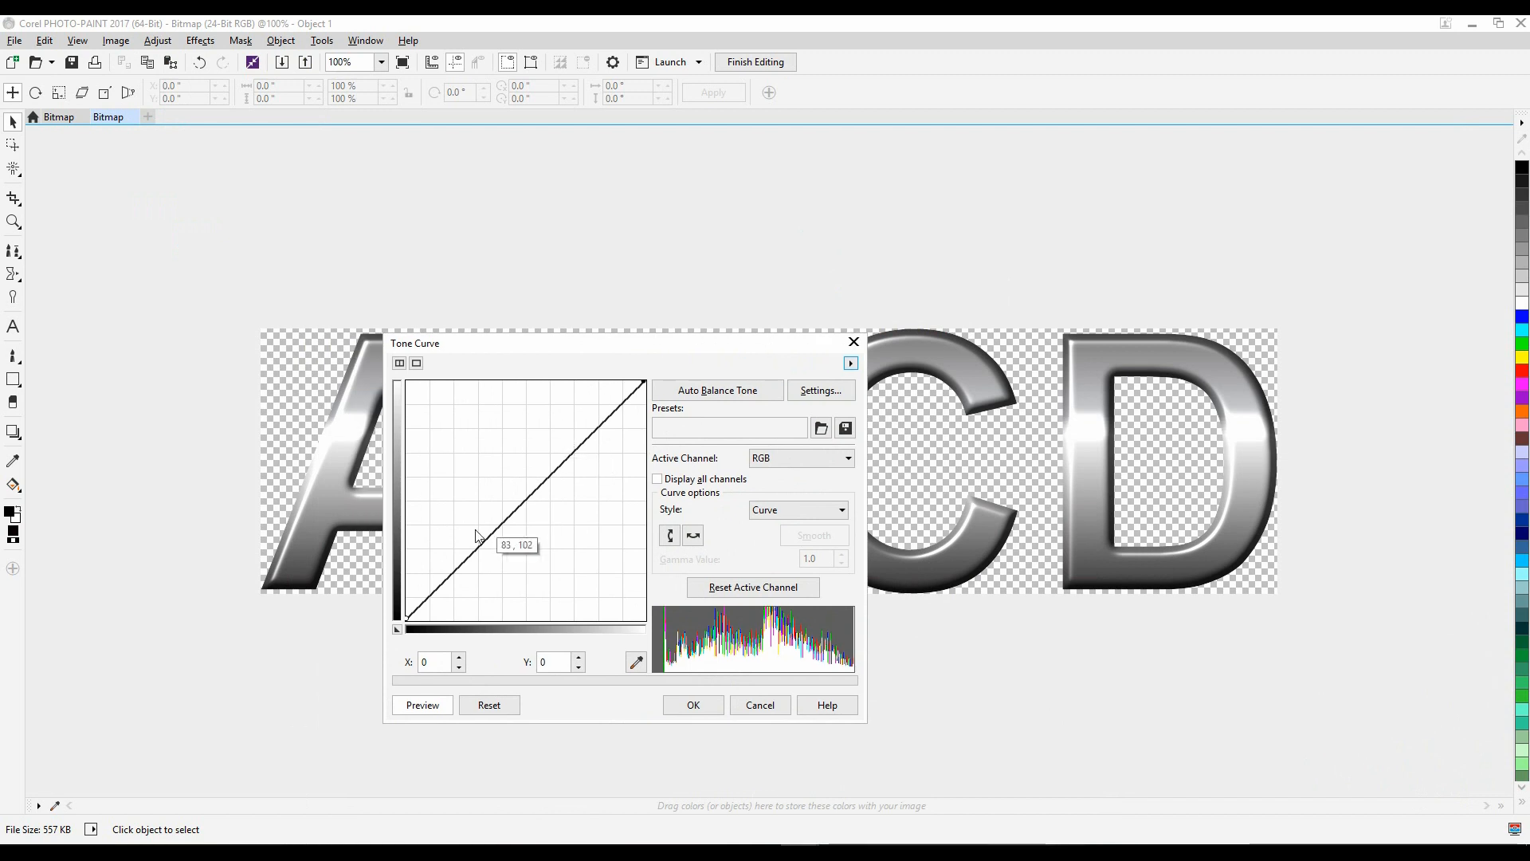
left_click(457, 564)
left_click(524, 495)
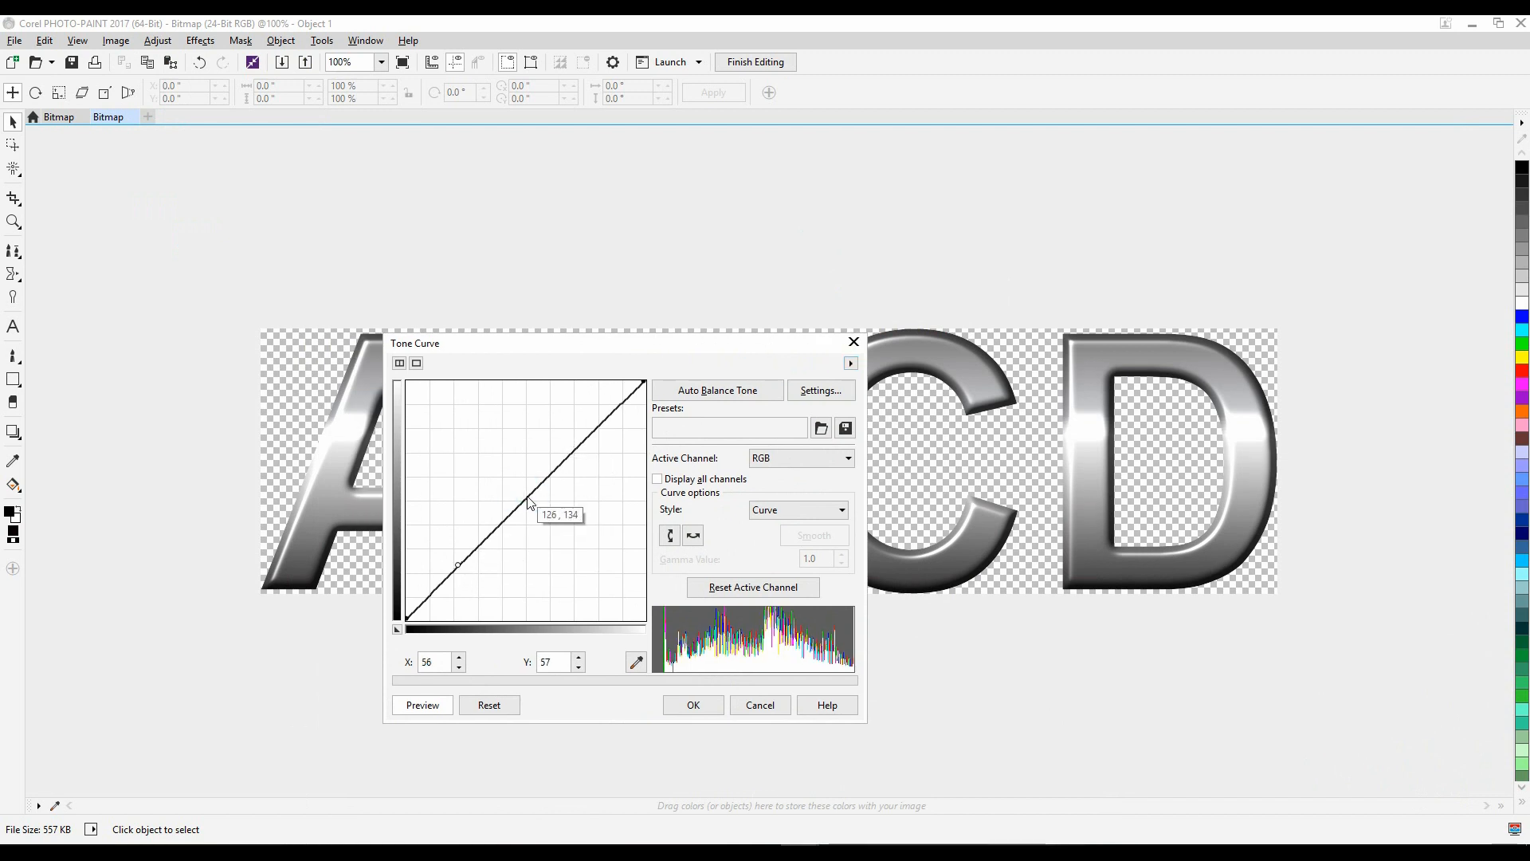
left_click(524, 496)
left_click(591, 426)
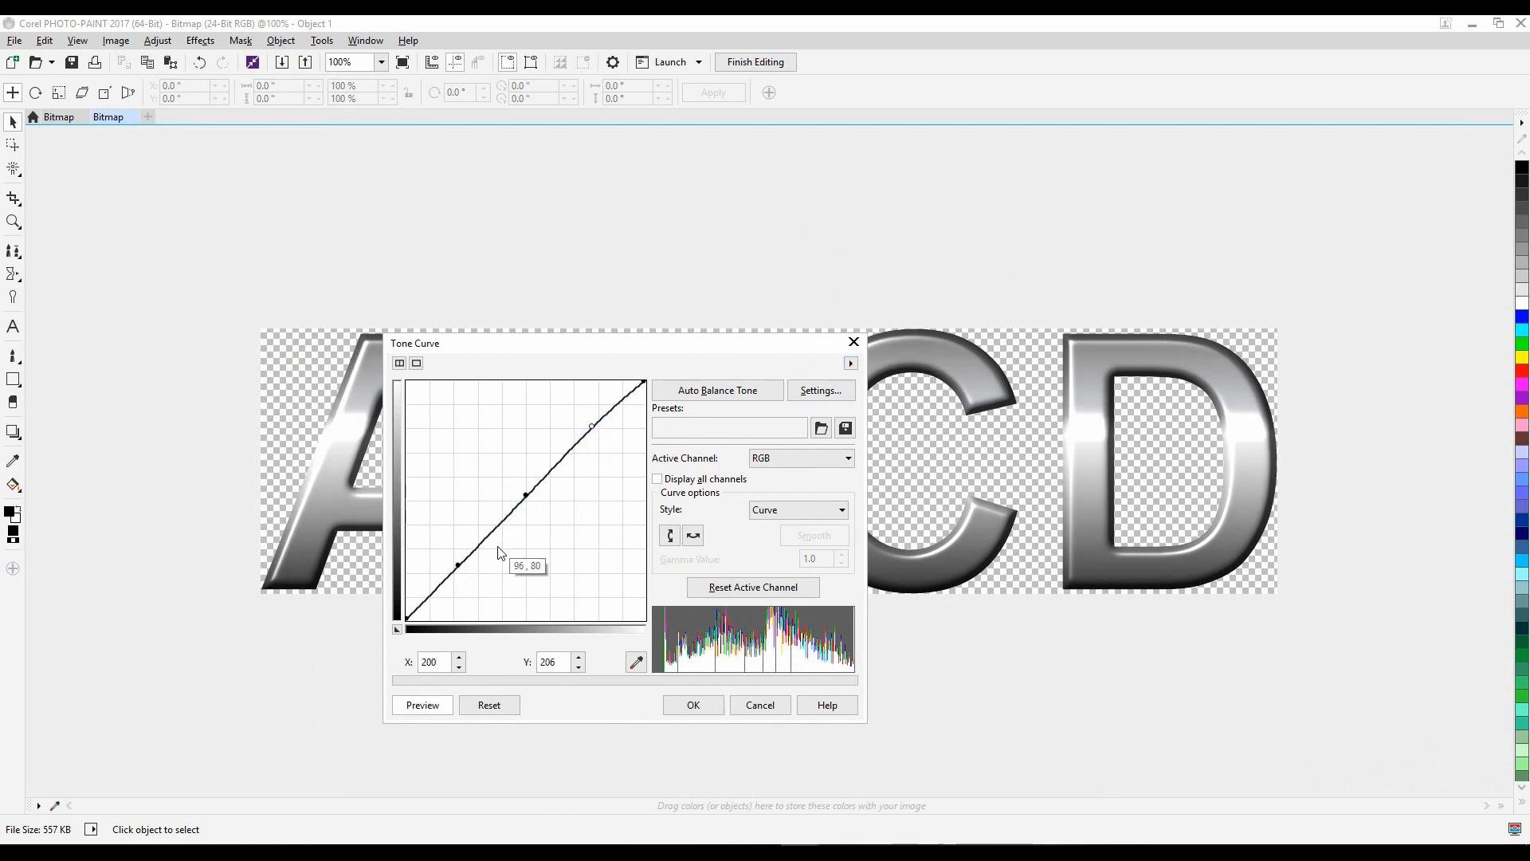
Reshape the tone curve into a wave, moving the lower point to 52, 187, the middle to 151, 169 and the upper well down, and apply it
left_click_drag(458, 564, 448, 483)
left_click_drag(652, 348, 383, 278)
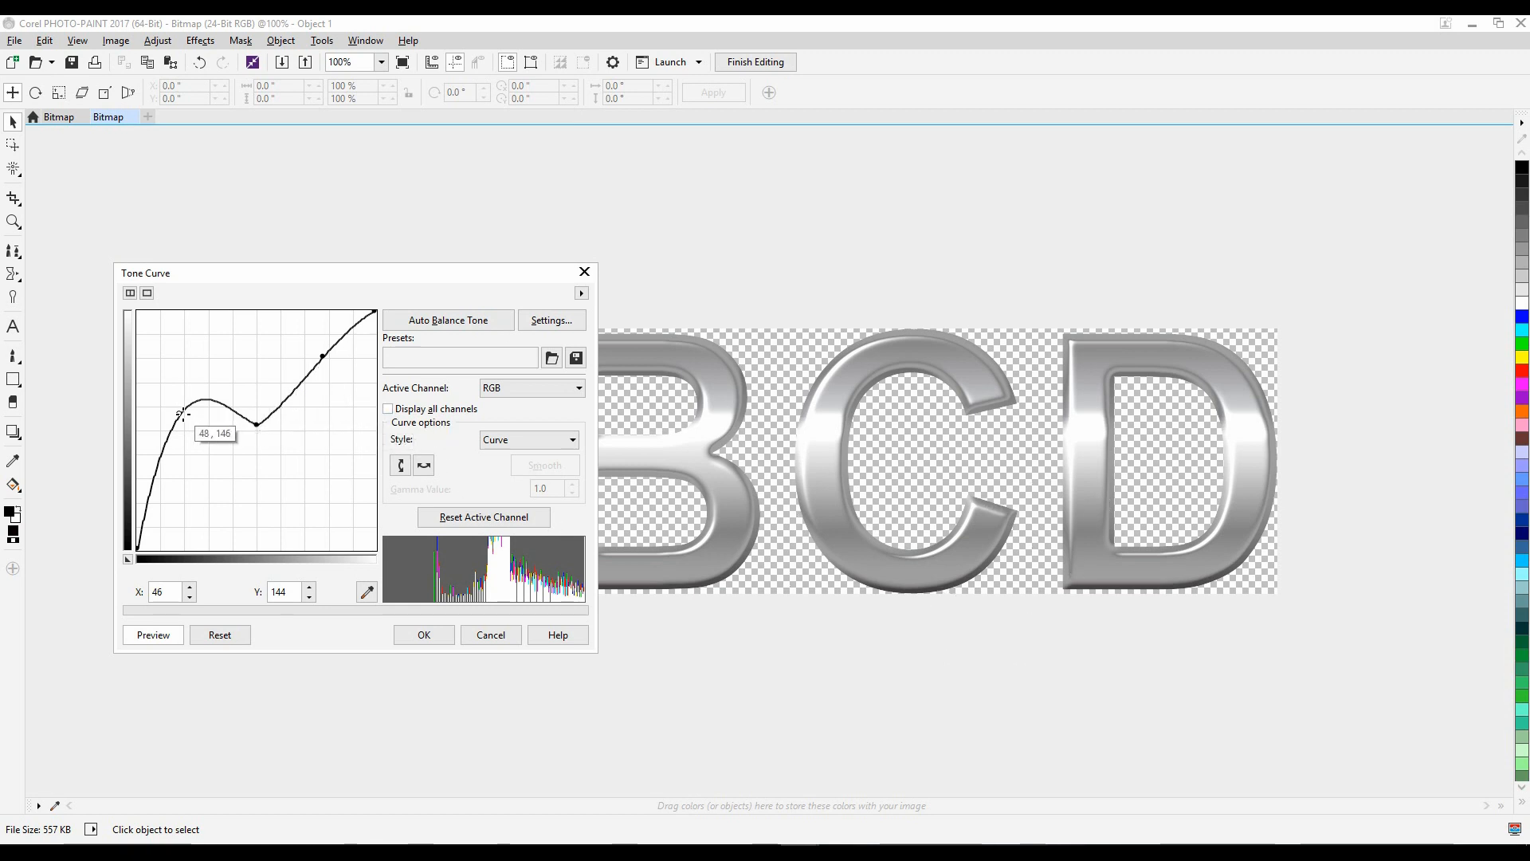
left_click_drag(179, 414, 185, 373)
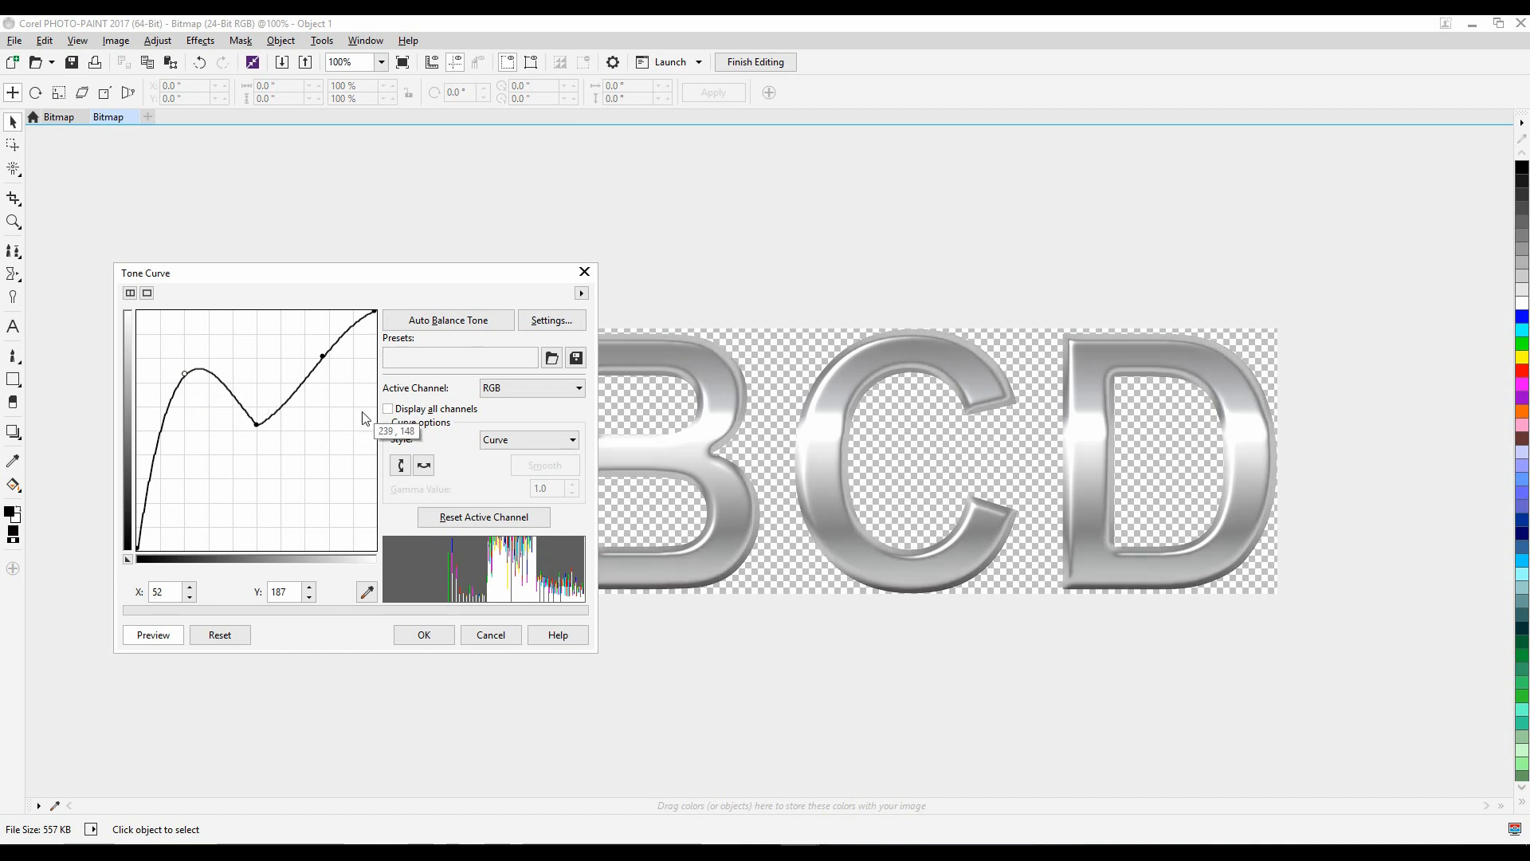
left_click_drag(322, 355, 317, 483)
left_click_drag(256, 425, 279, 393)
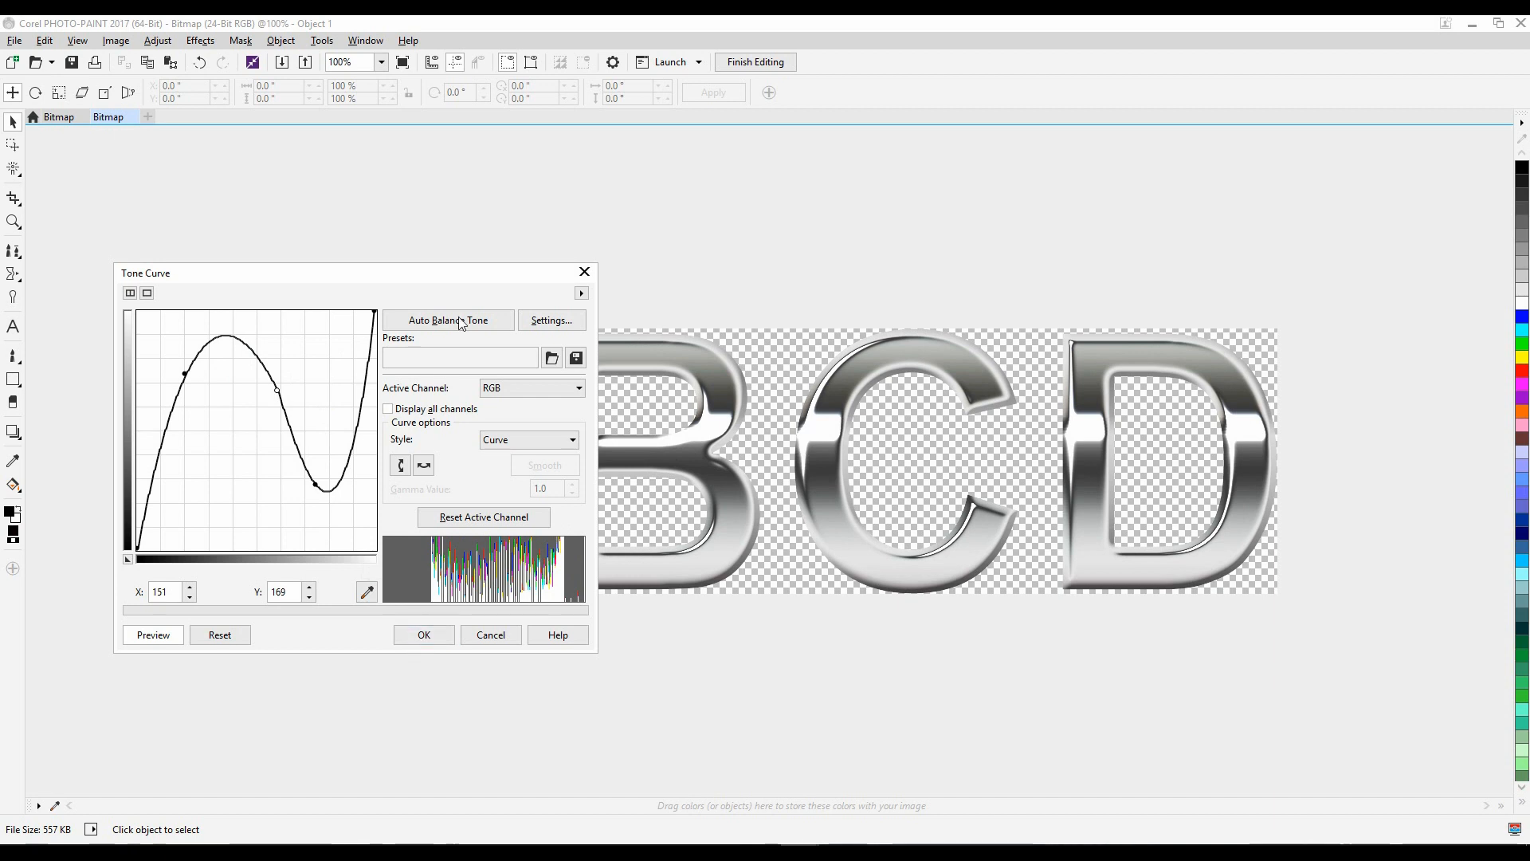
left_click(484, 275)
left_click_drag(425, 286, 255, 313)
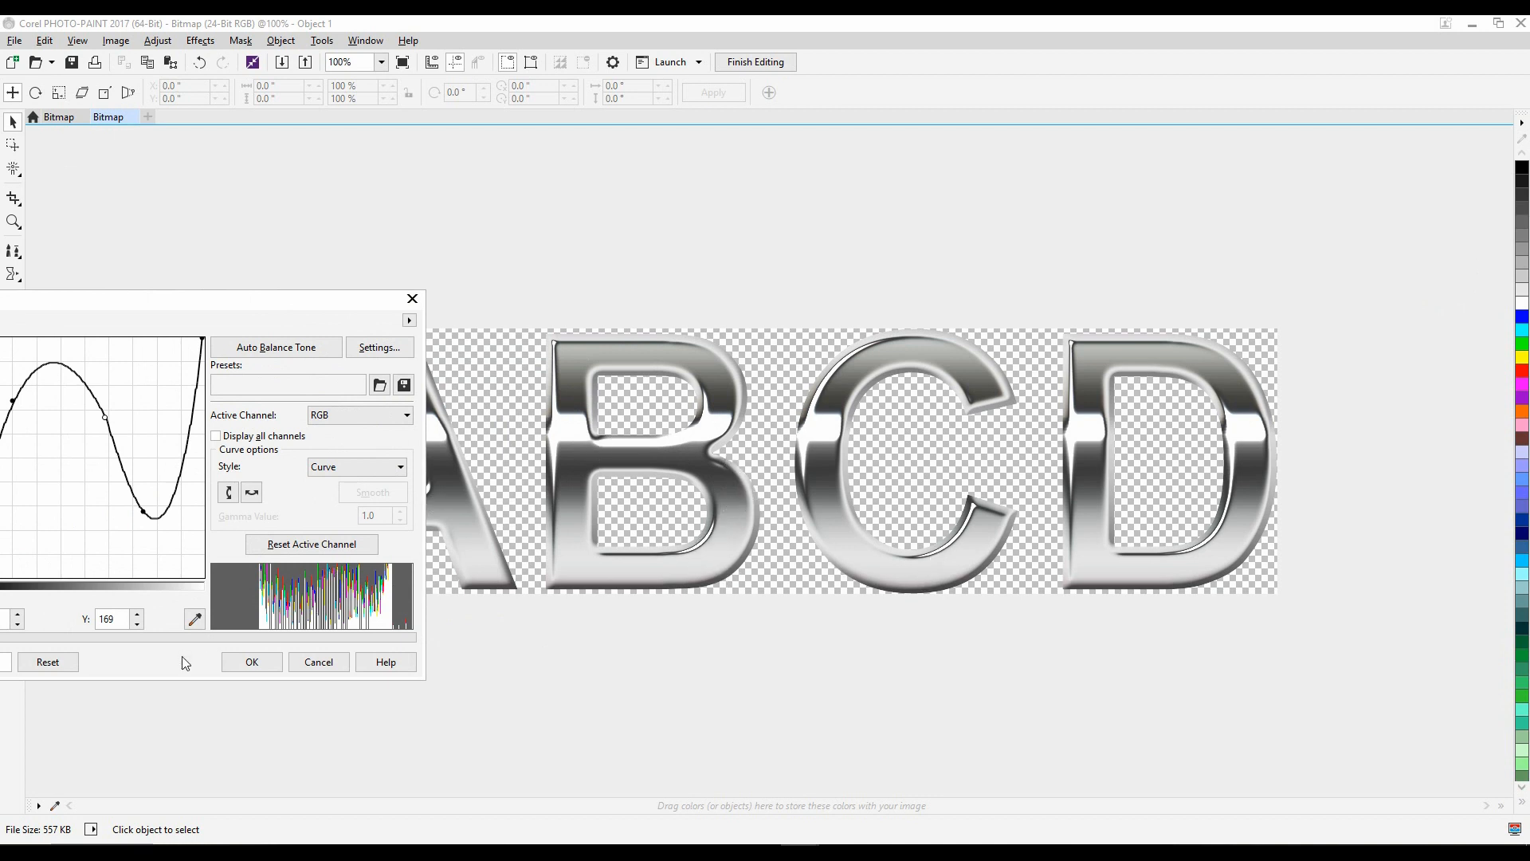
left_click(240, 661)
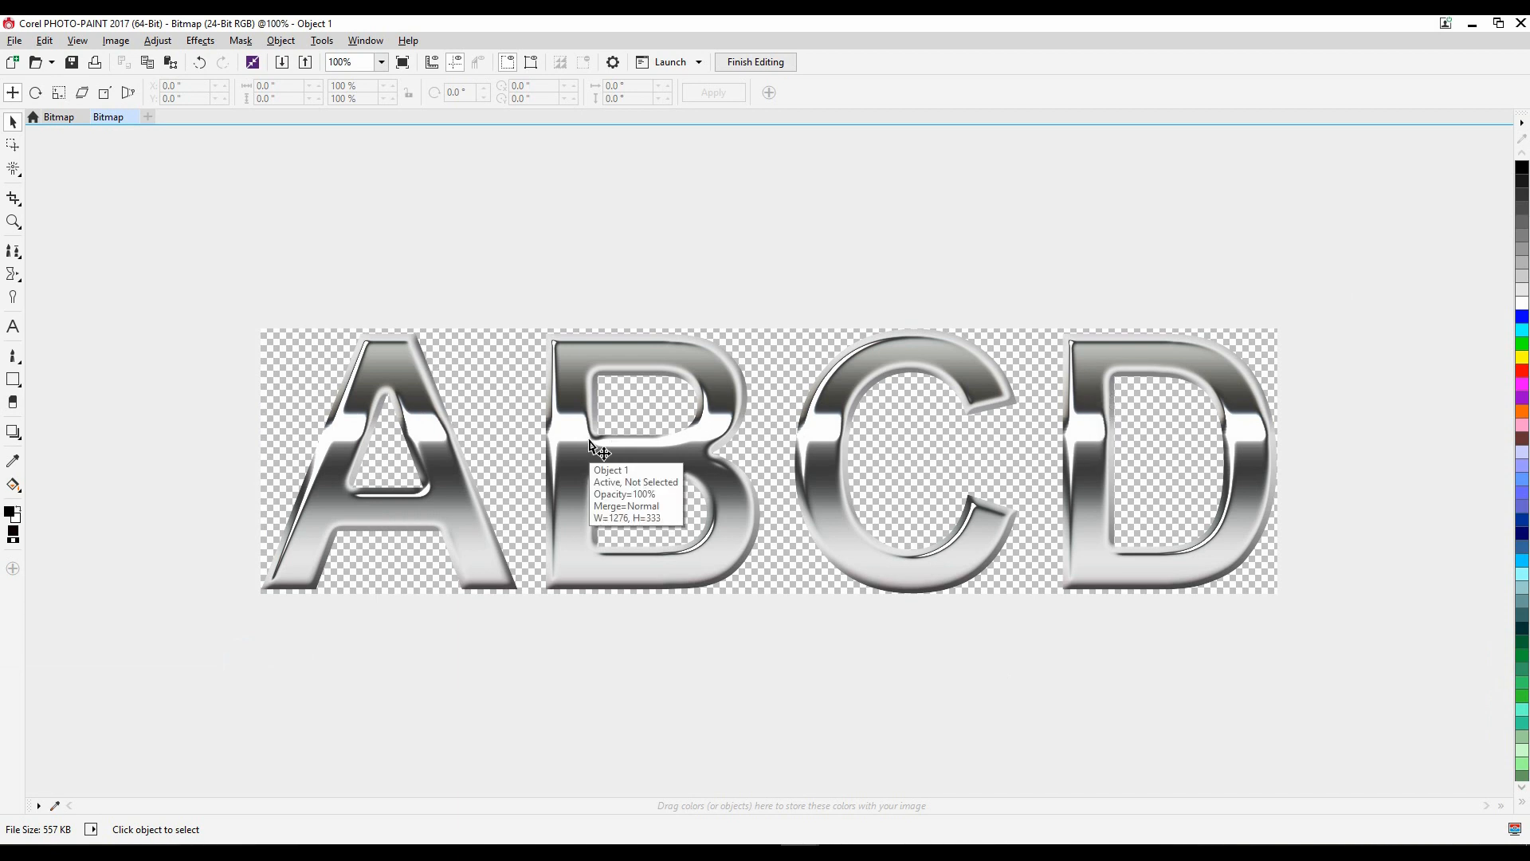
Try Color Balance tints on the chrome letters, ending at Cyan–Red 100, Magenta–Green 98 and Yellow–Blue 100, and discard them
left_click(157, 41)
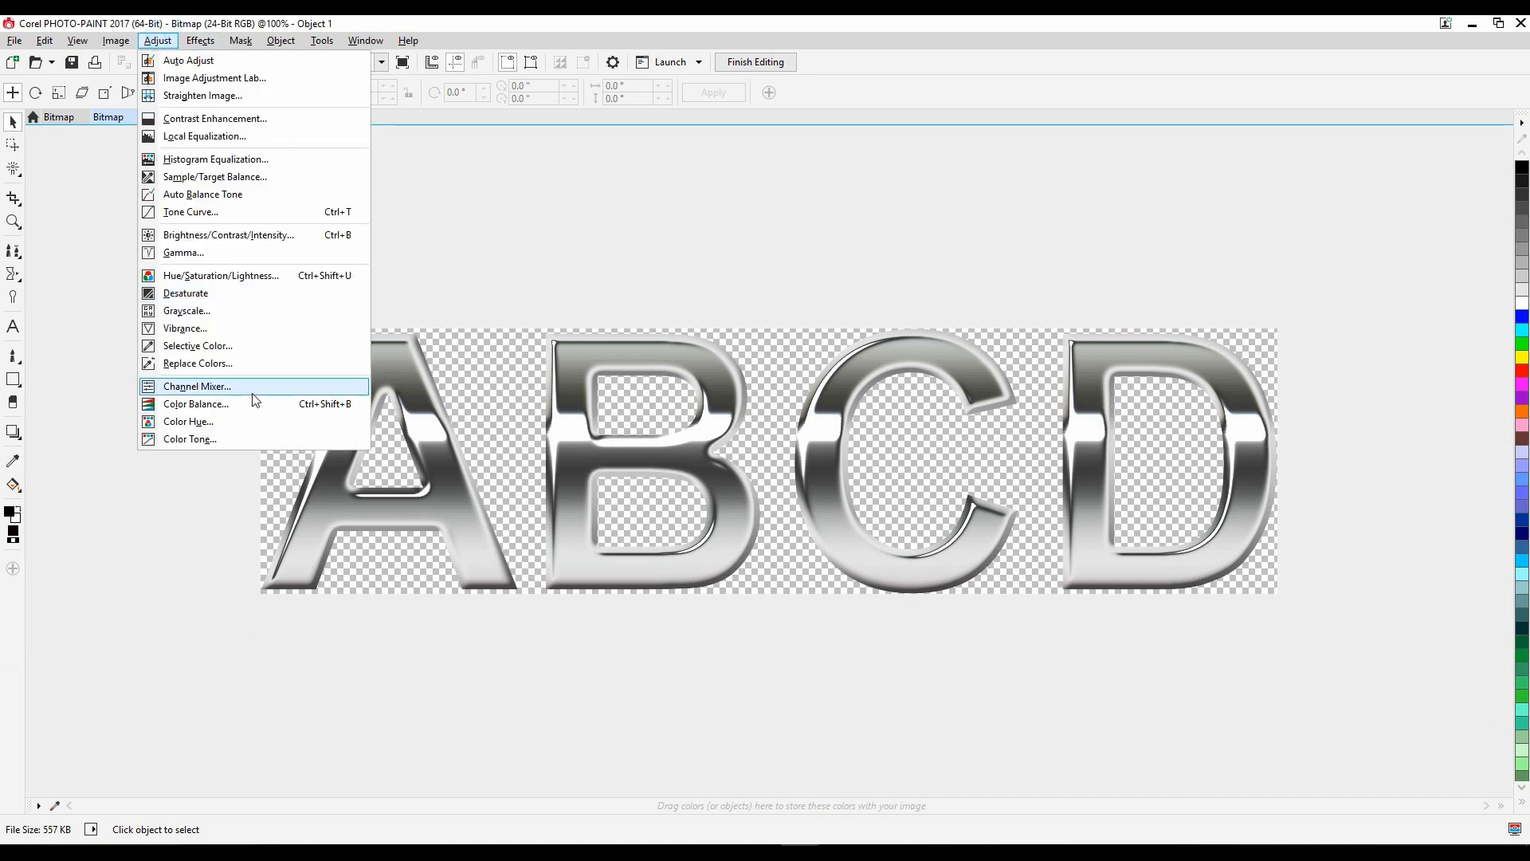
left_click(188, 404)
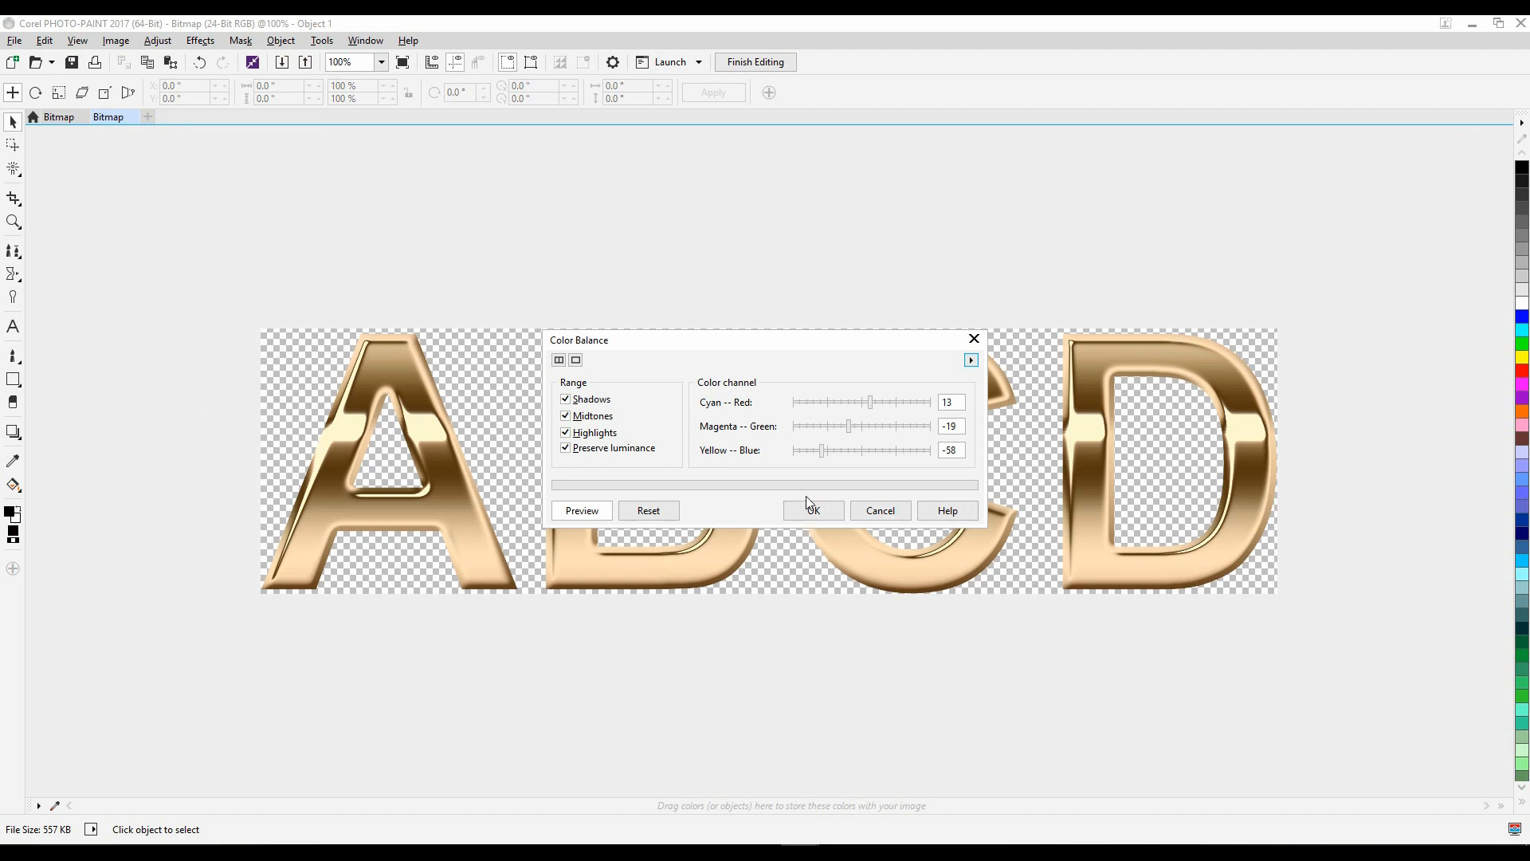
left_click_drag(849, 352, 867, 147)
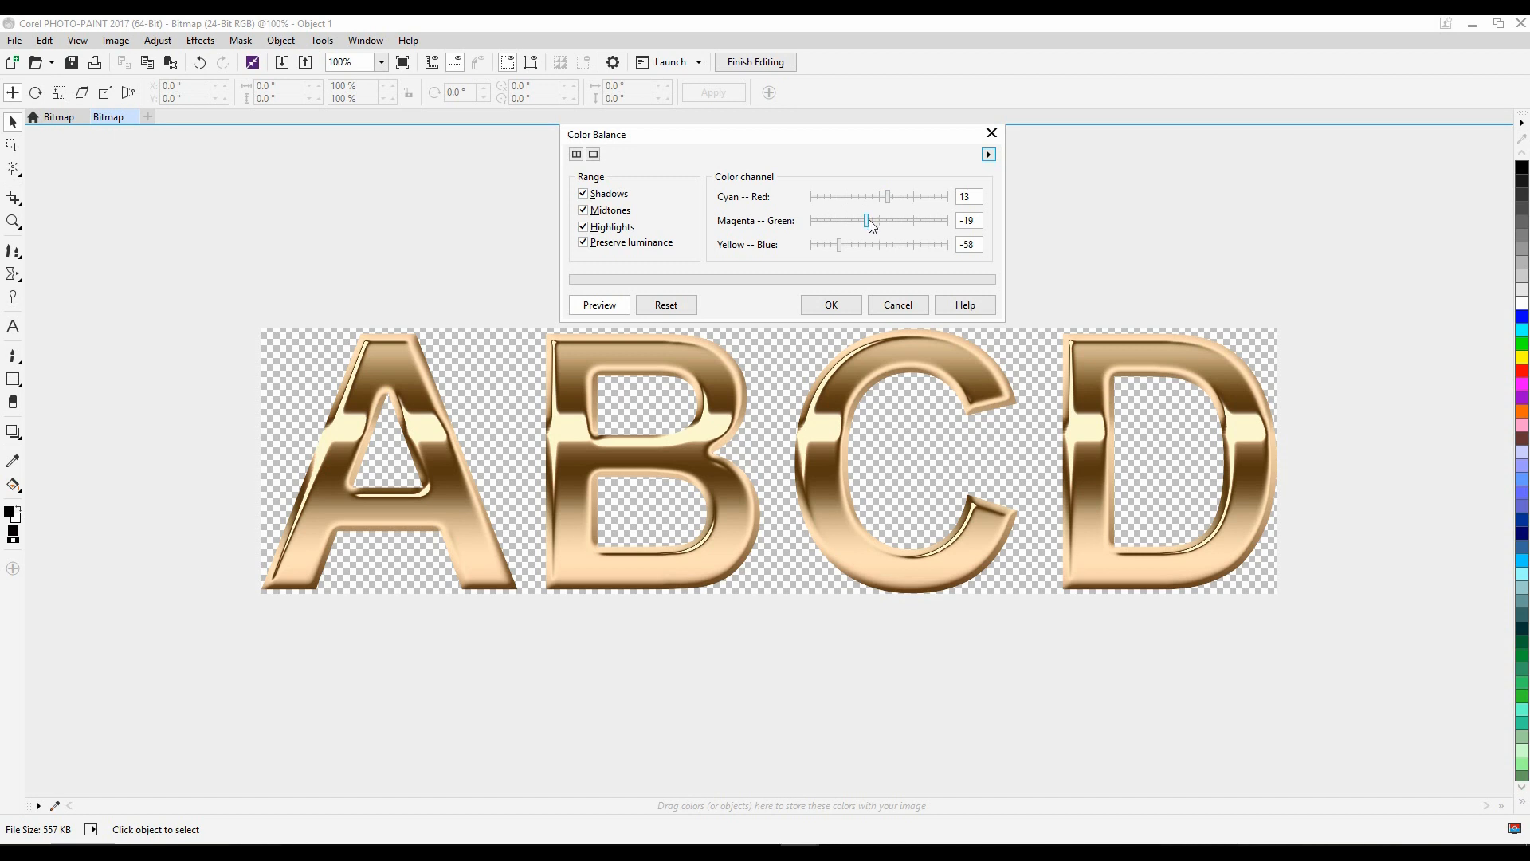
left_click_drag(868, 219, 805, 224)
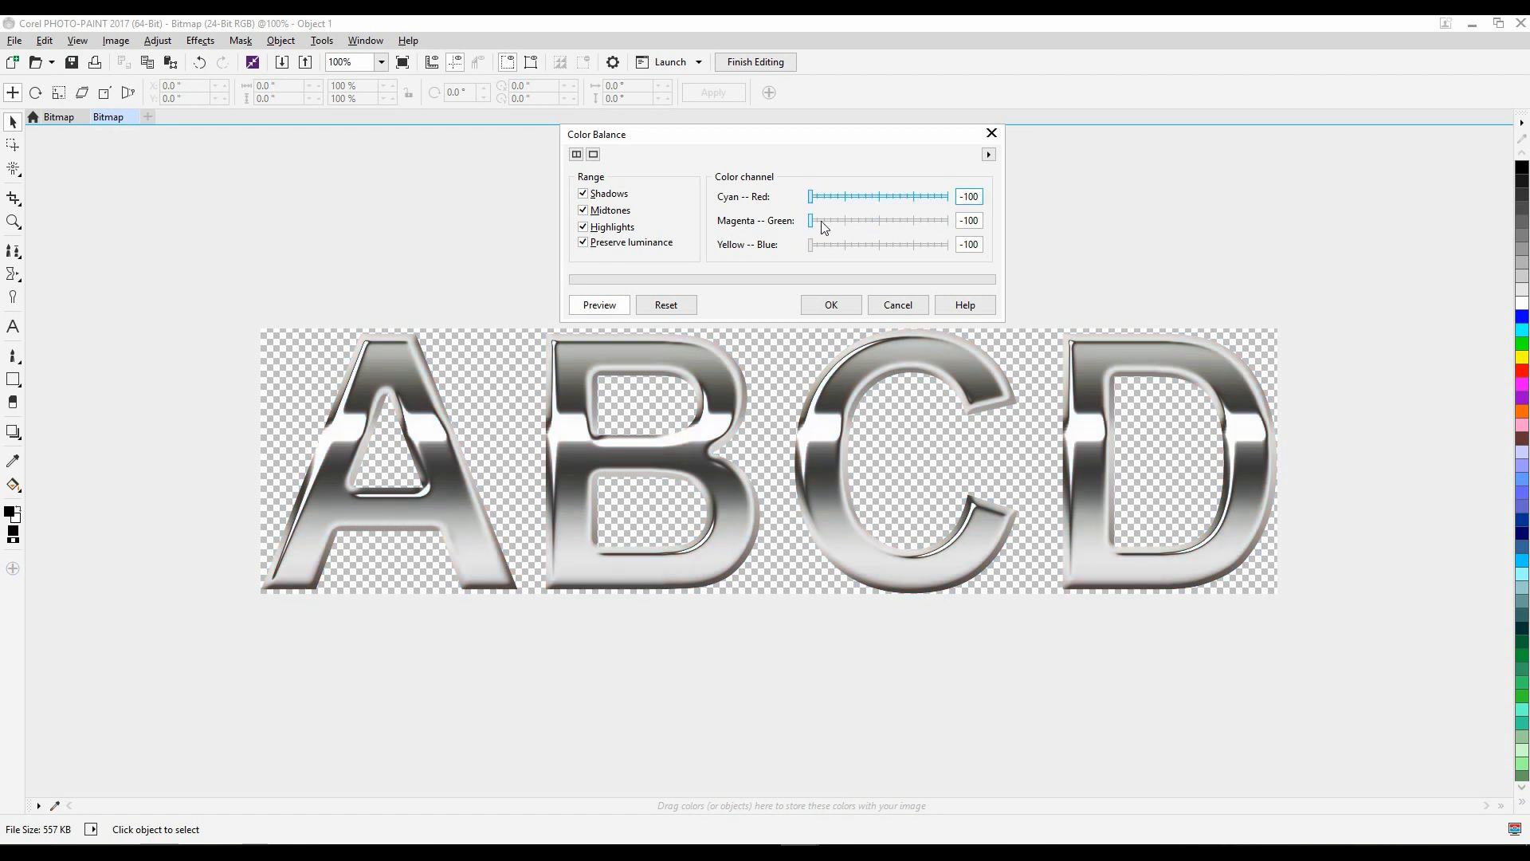
left_click(810, 220)
scroll(815, 213, "down", 15)
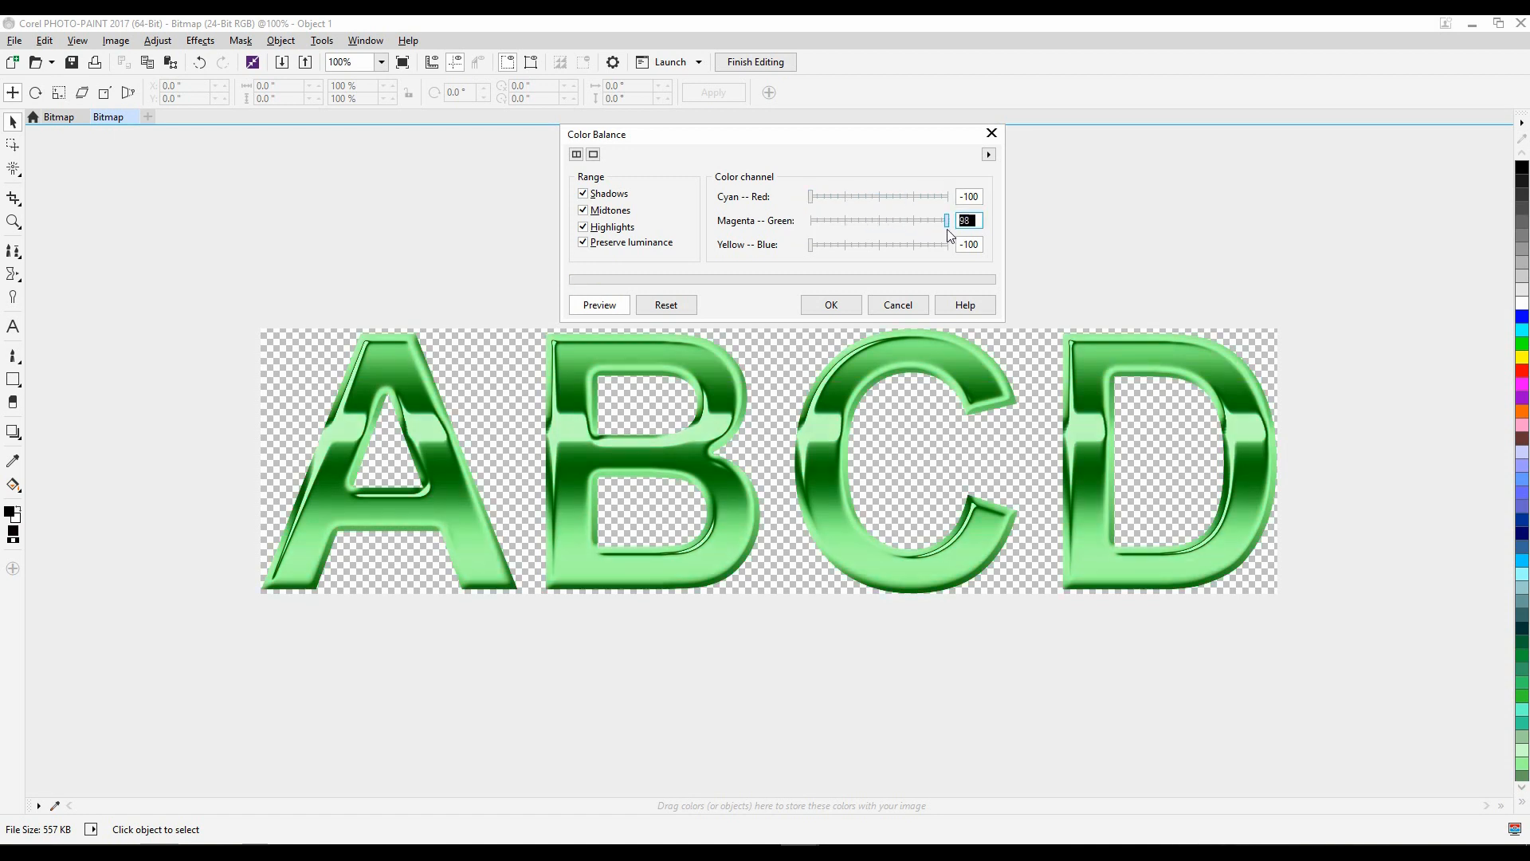
left_click(810, 196)
scroll(810, 196, "down", 15)
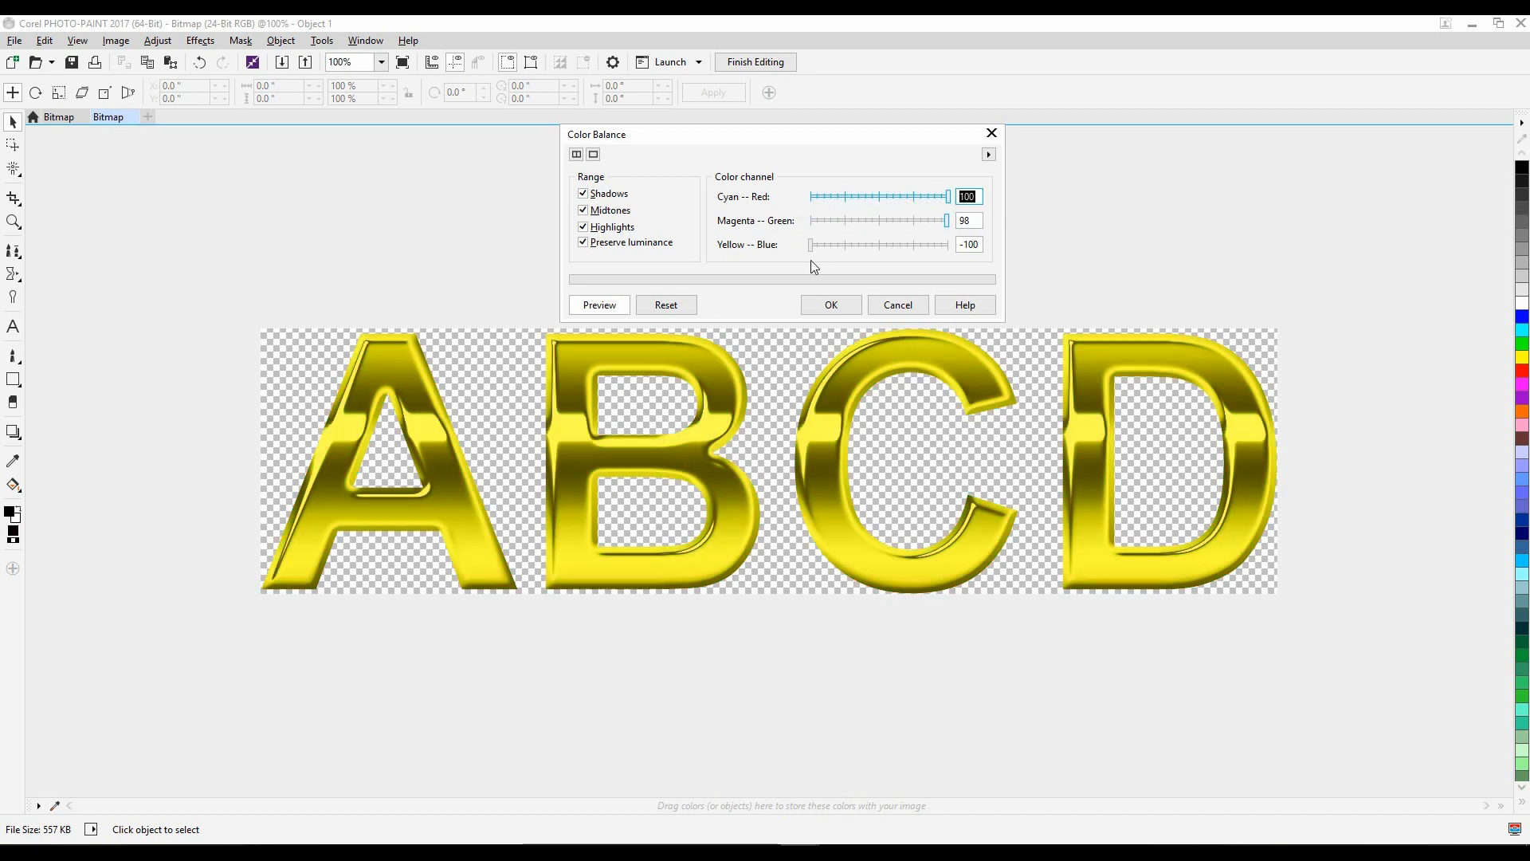
left_click(809, 245)
scroll(841, 252, "down", 15)
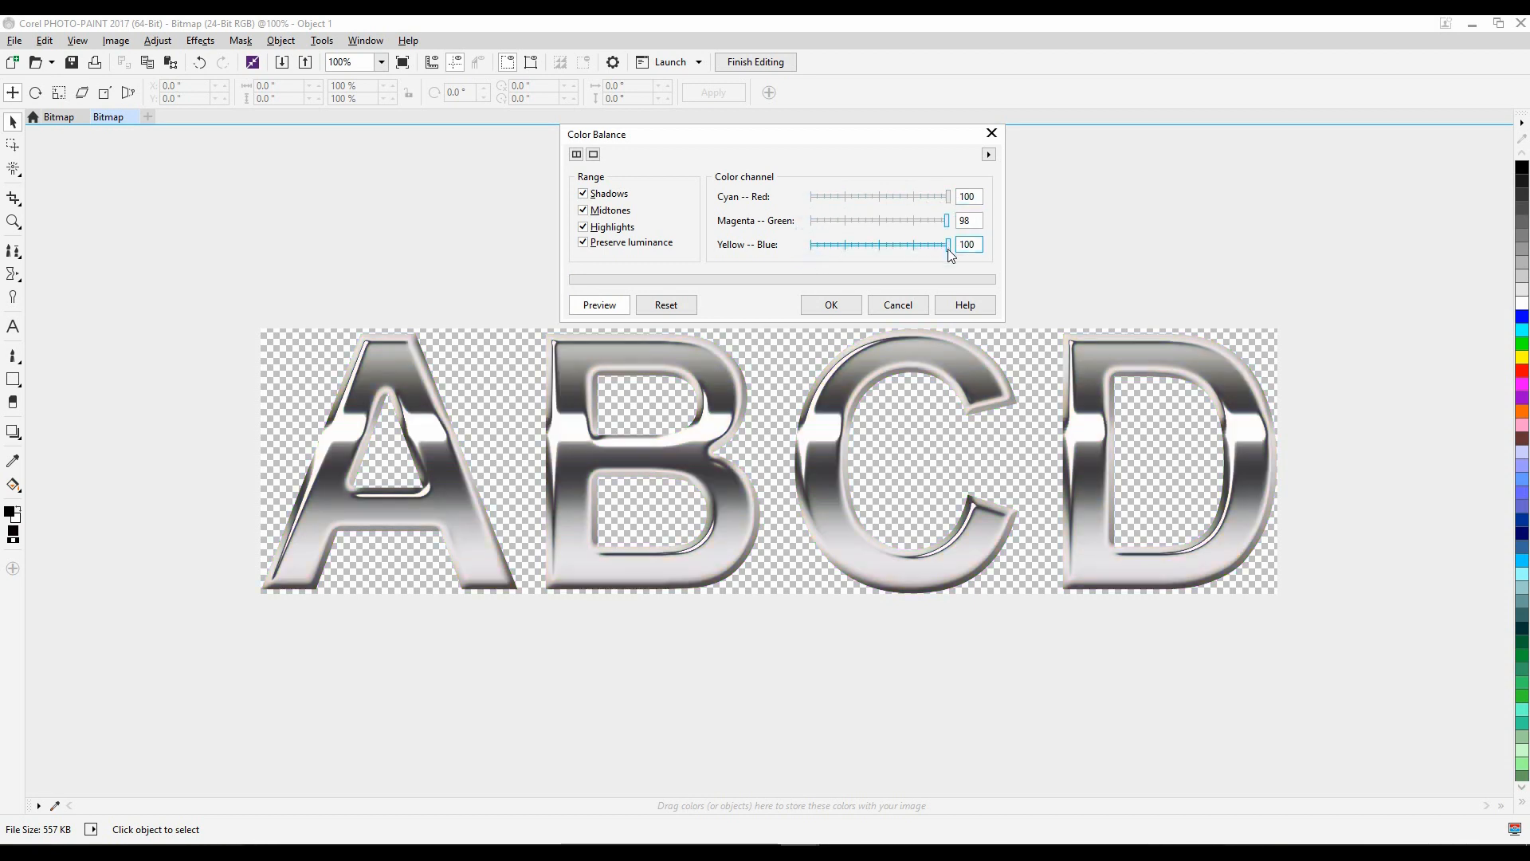
left_click(892, 306)
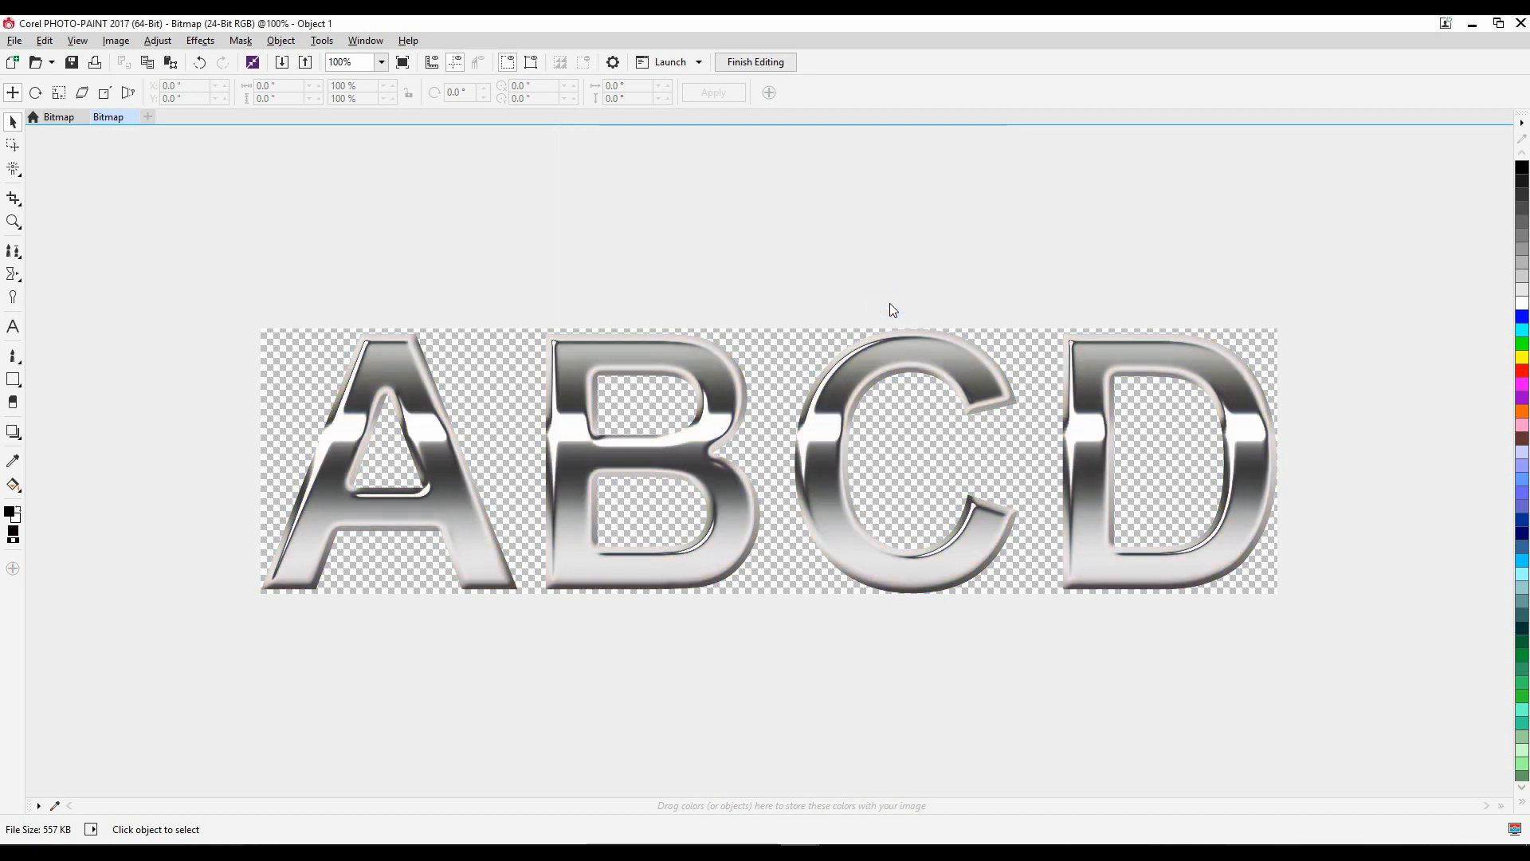
Copy the chrome ABCD bitmap, switch to CorelDRAW, and replace the converted gradient bitmap with the pasted chrome version
left_click(880, 354)
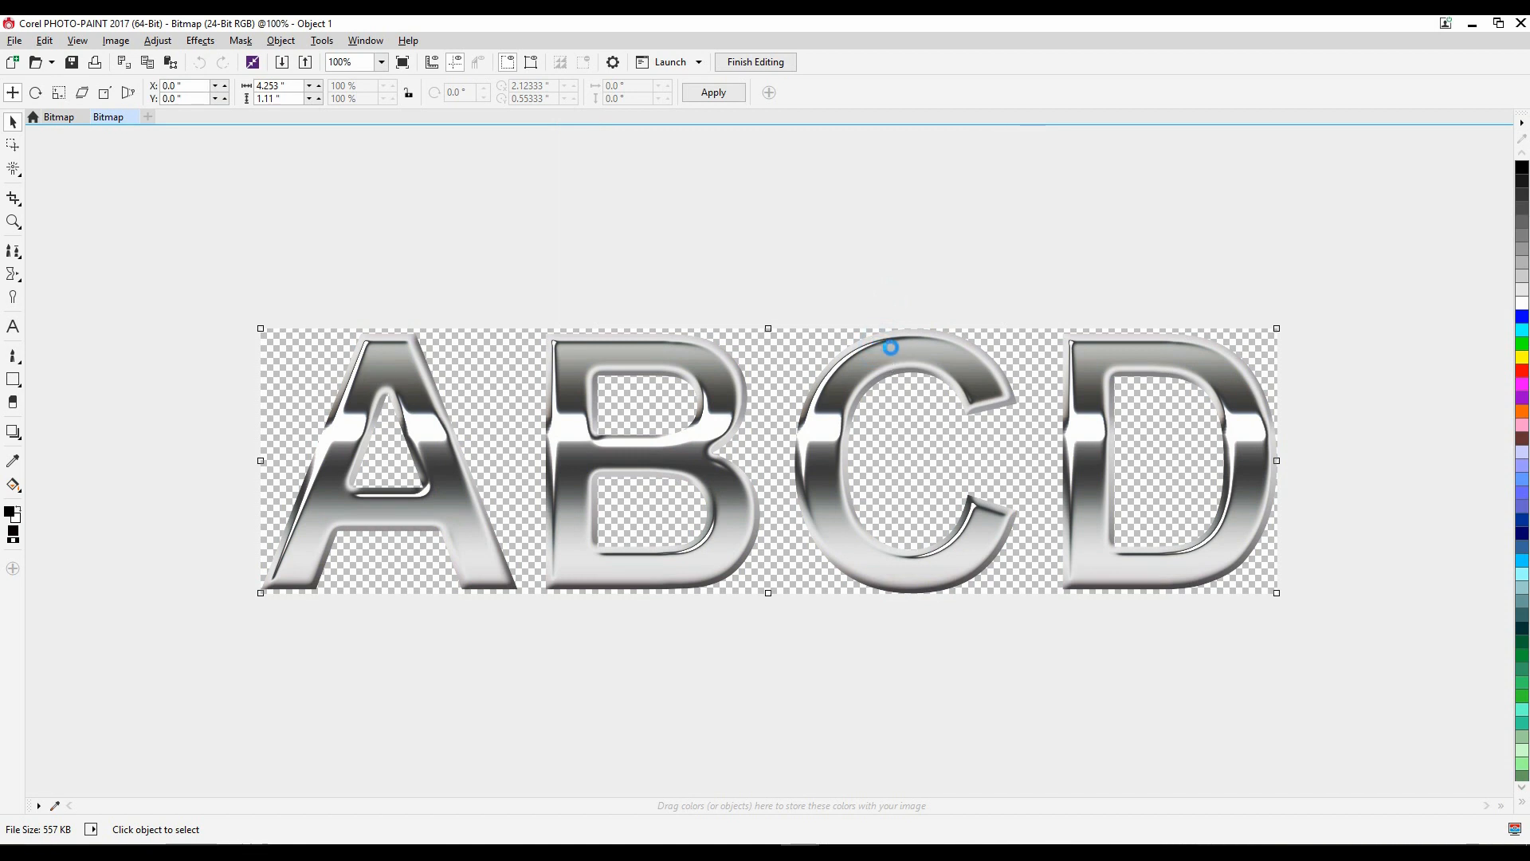
left_click(1473, 24)
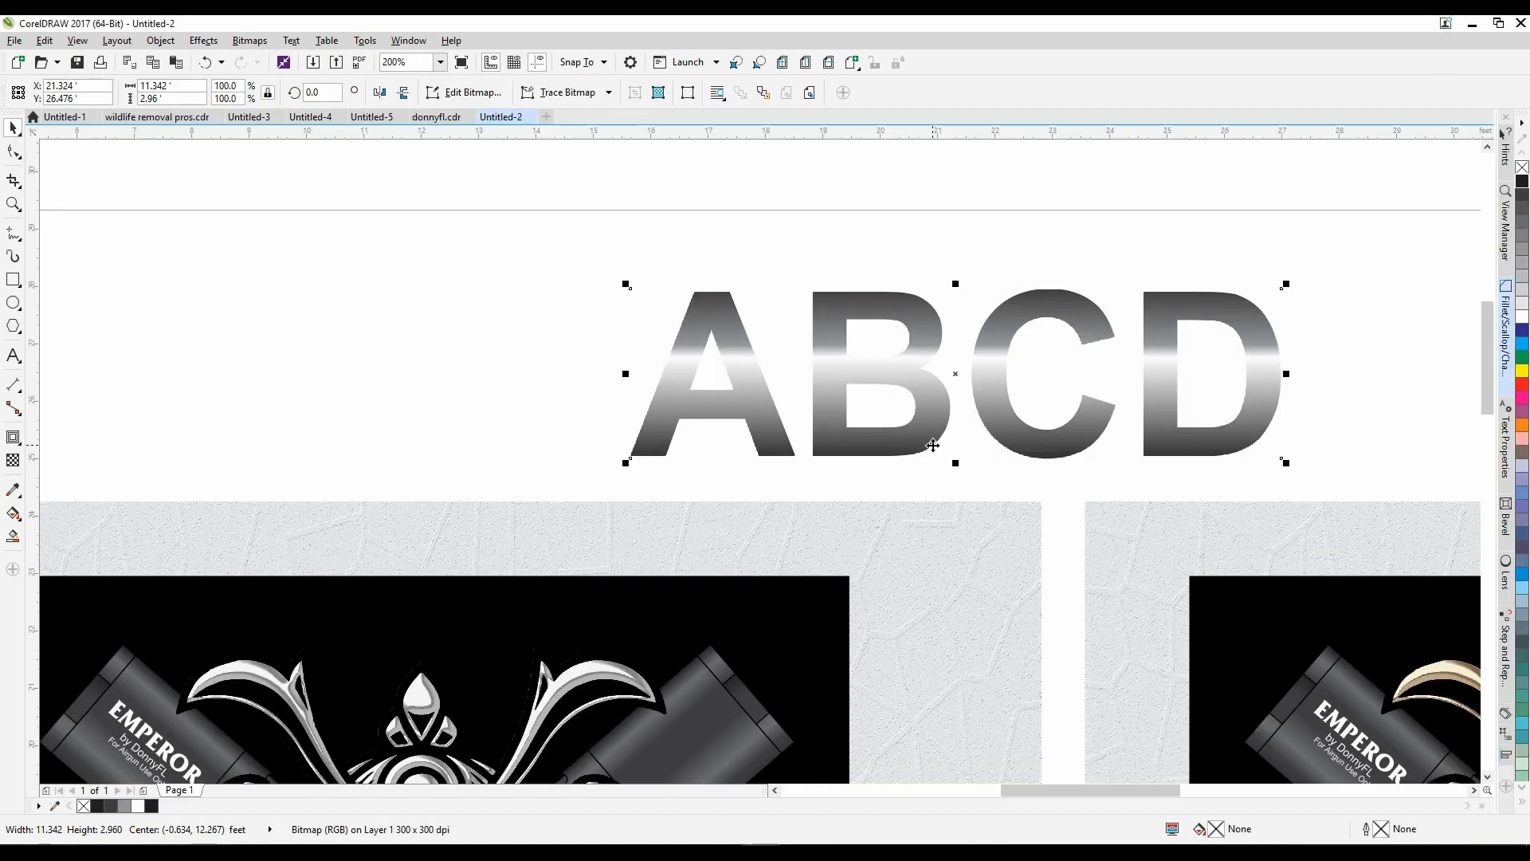
left_click_drag(825, 446, 931, 483)
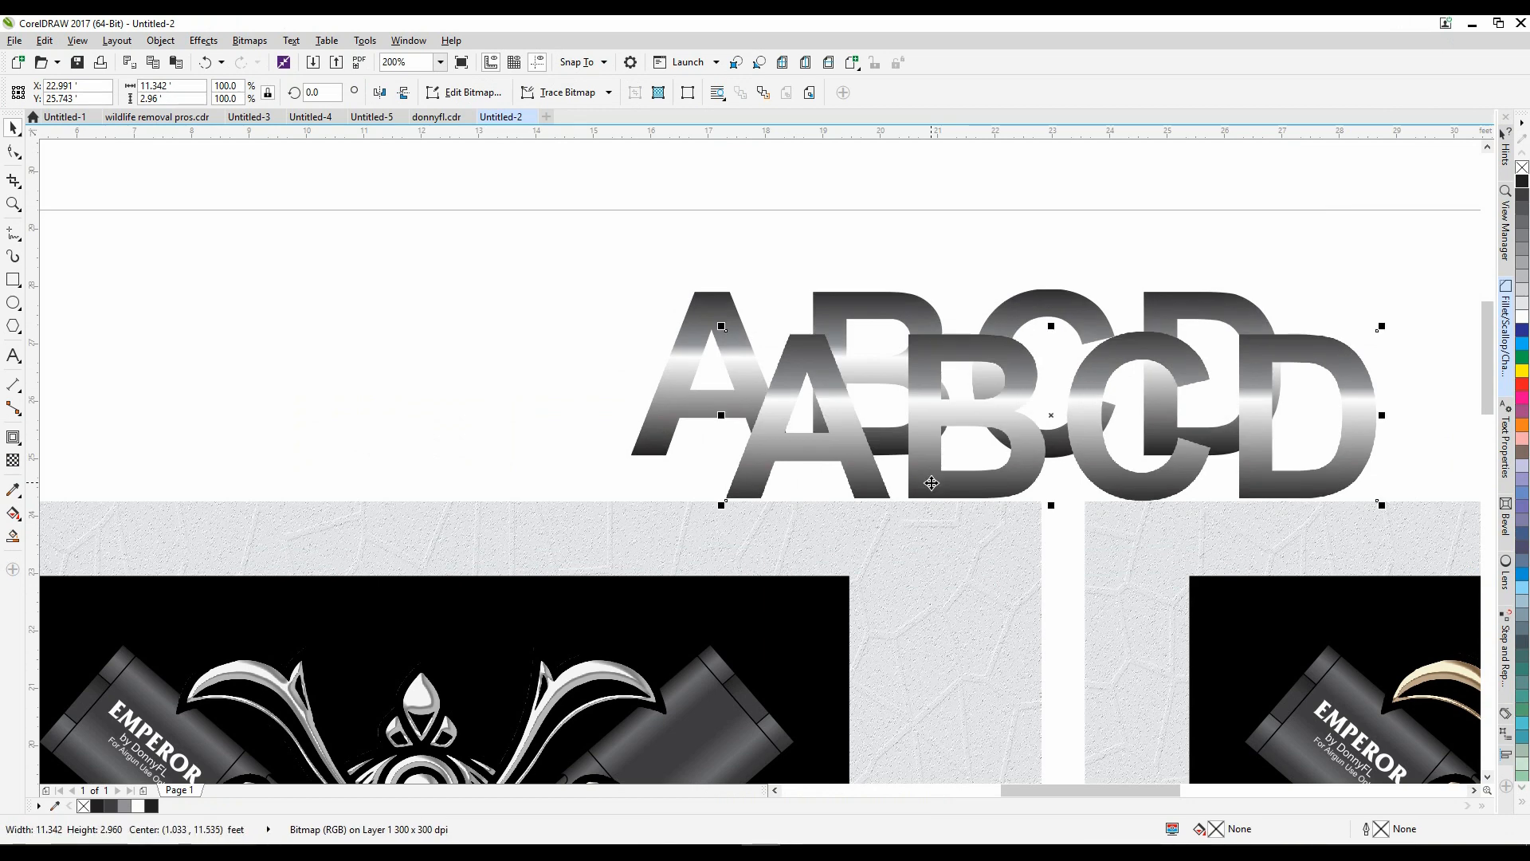
key("Delete")
scroll(932, 476, "down", 1)
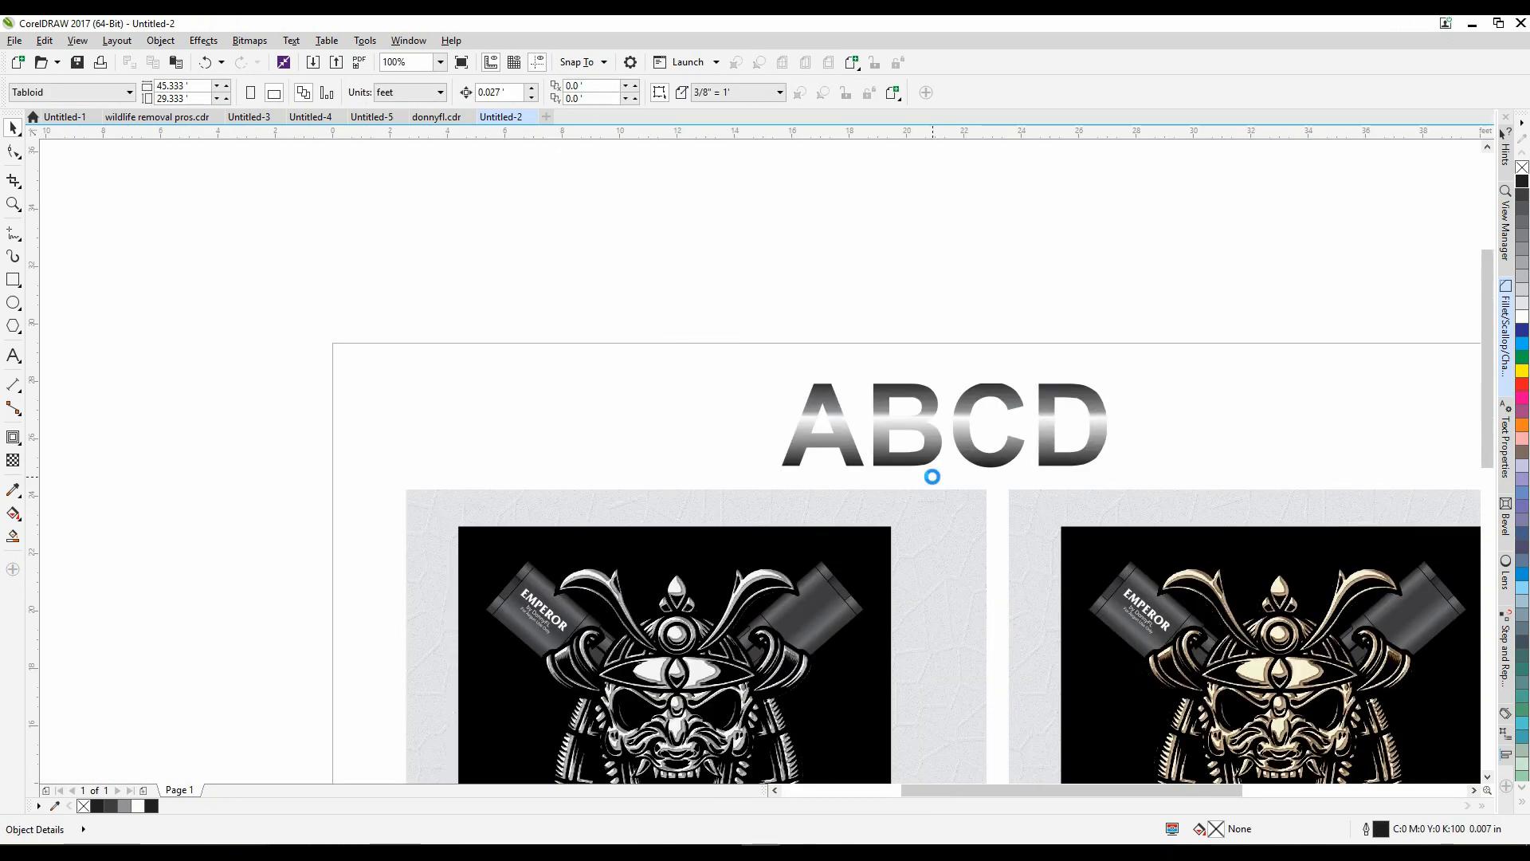
key("ctrl+v")
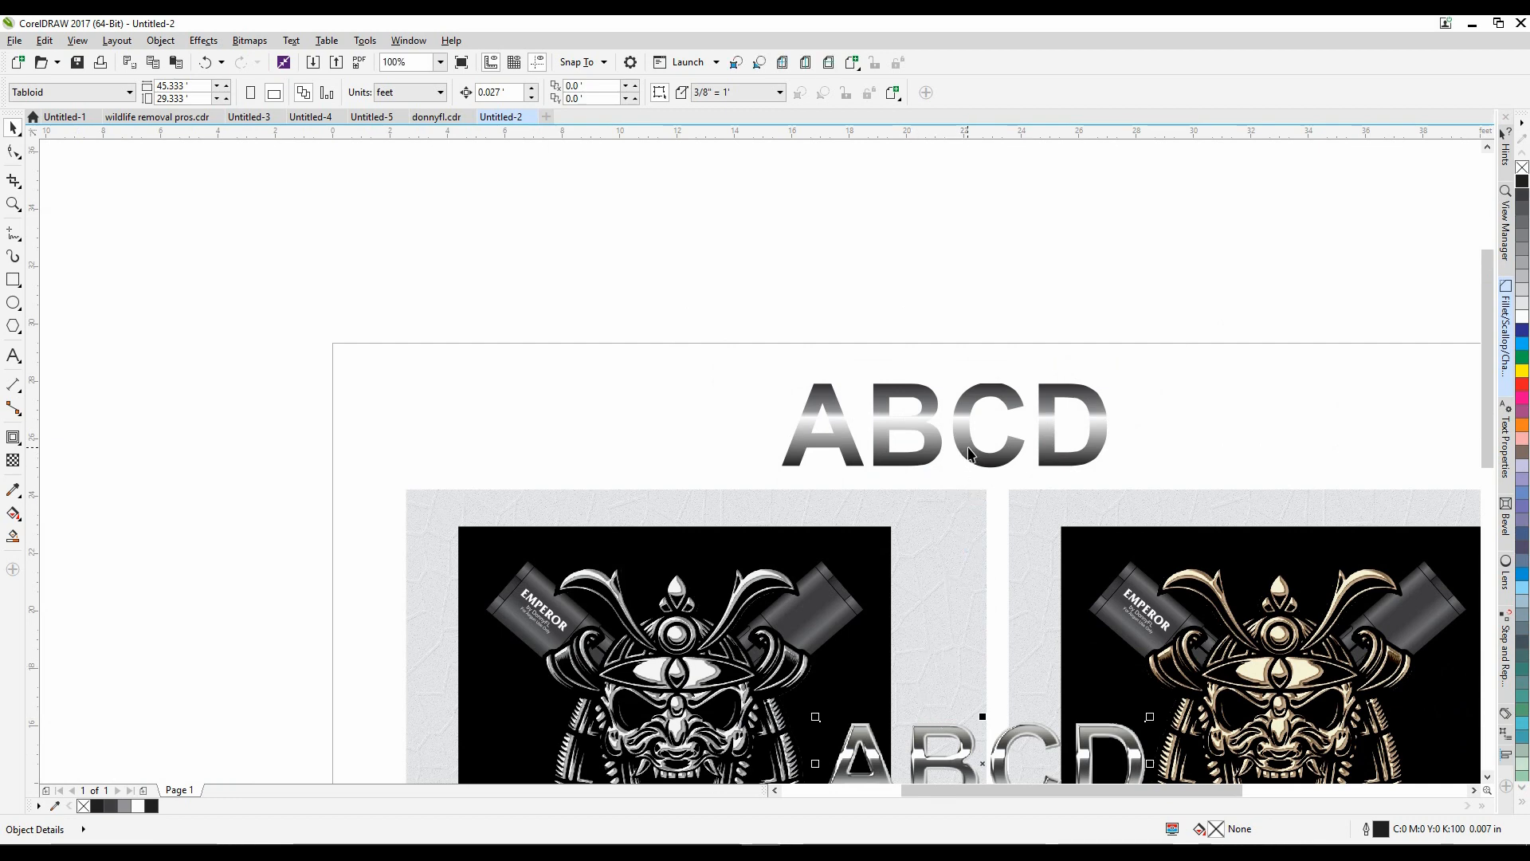
Align the pasted chrome bitmap with the original ABCD text, centred horizontally and vertically, and deselect them
left_click(969, 451, "shift")
key("c")
key("e")
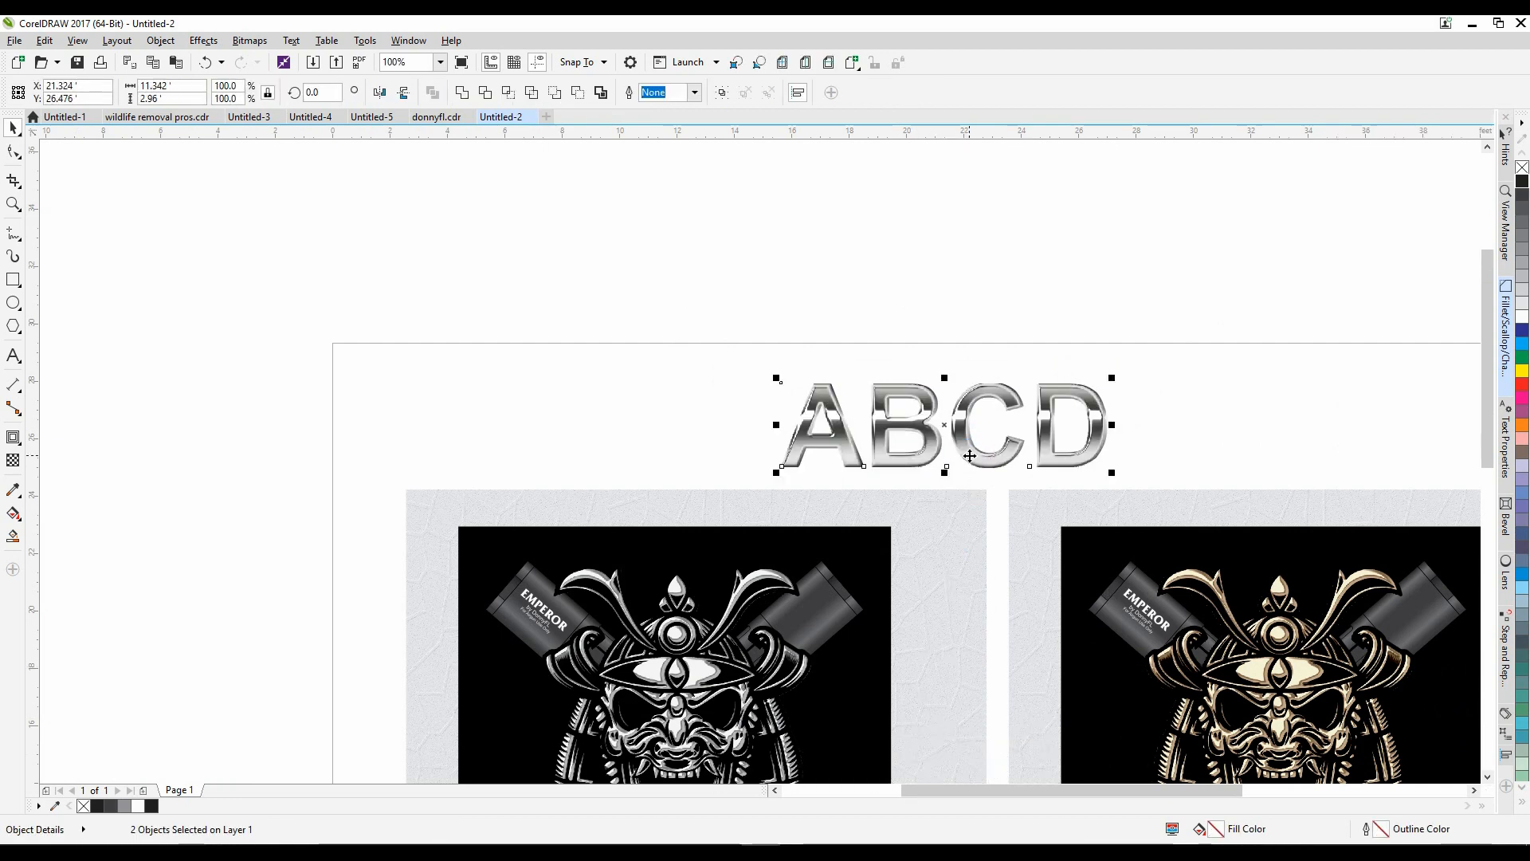
scroll(987, 438, "up", 2)
left_click(921, 556)
scroll(922, 552, "down", 1)
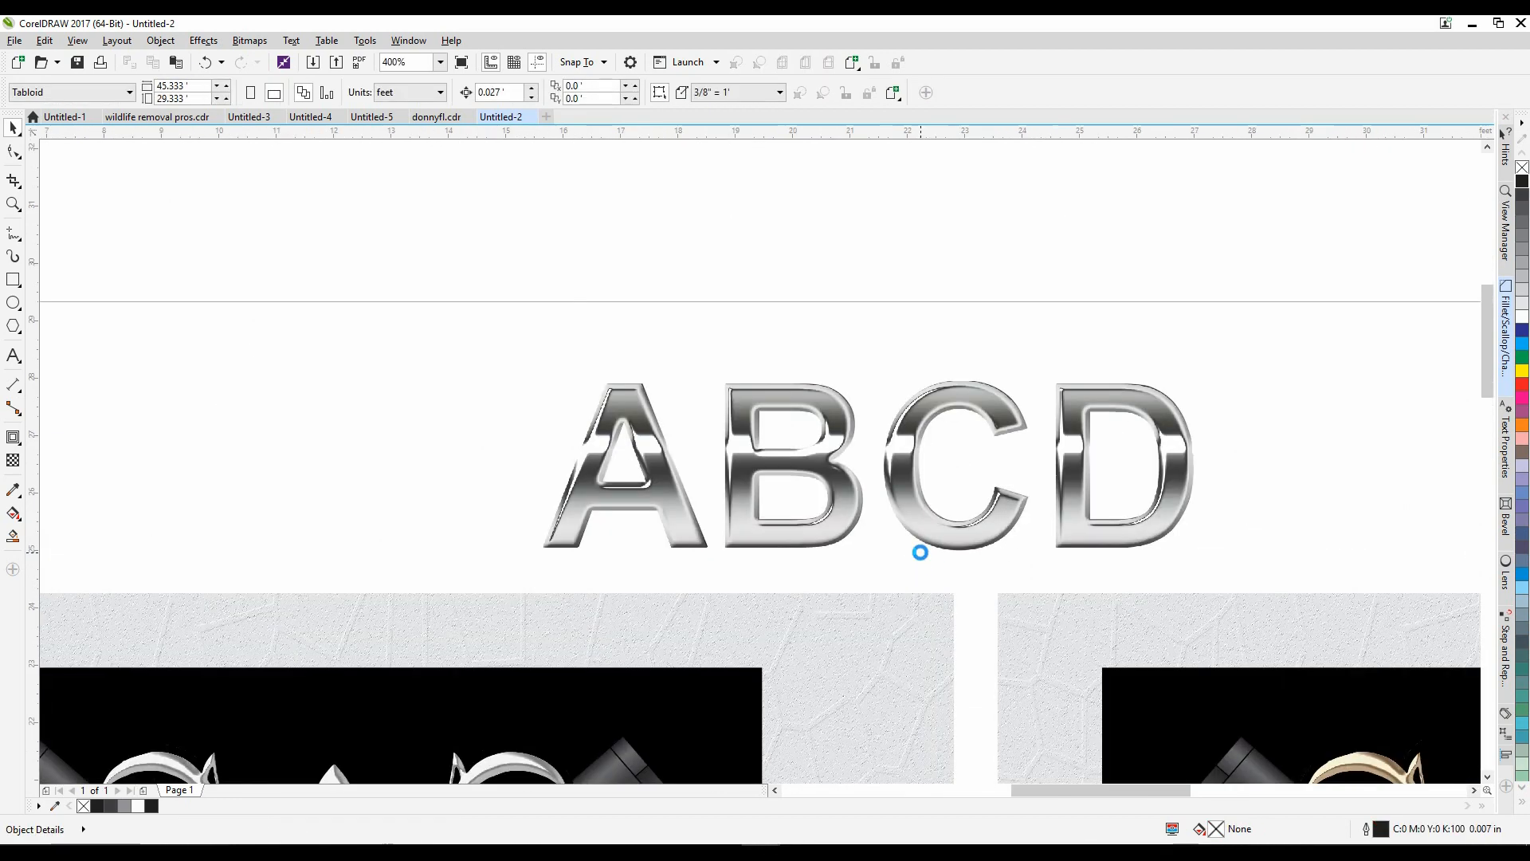
Move the chrome bitmap below the ABCD text, realign it to the text's centre horizontally and vertically, and deselect
left_click_drag(905, 514, 916, 601)
left_click(958, 402)
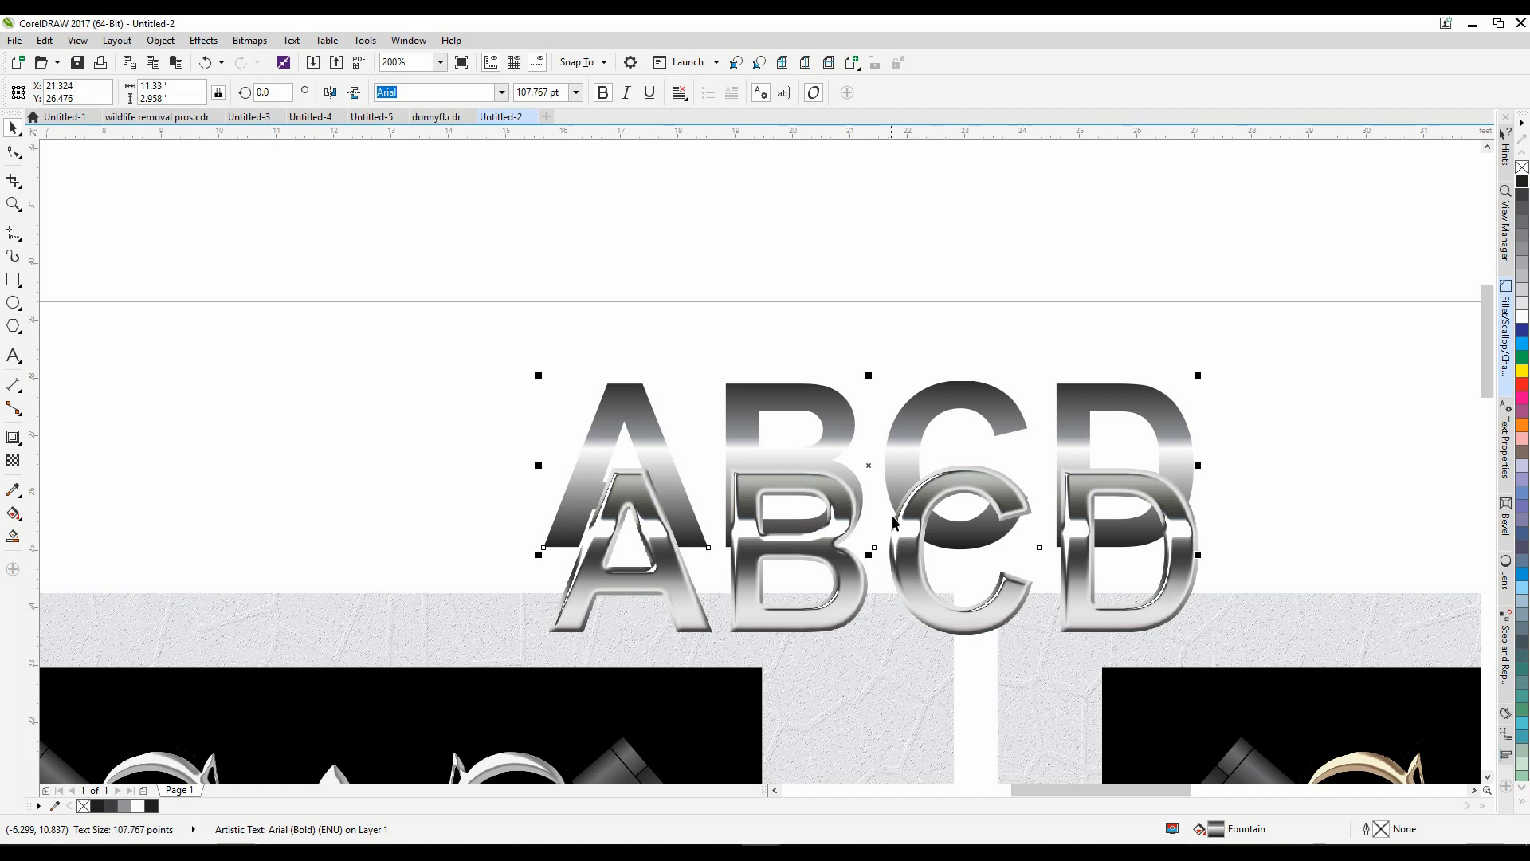
left_click(912, 586)
left_click(937, 392, "shift")
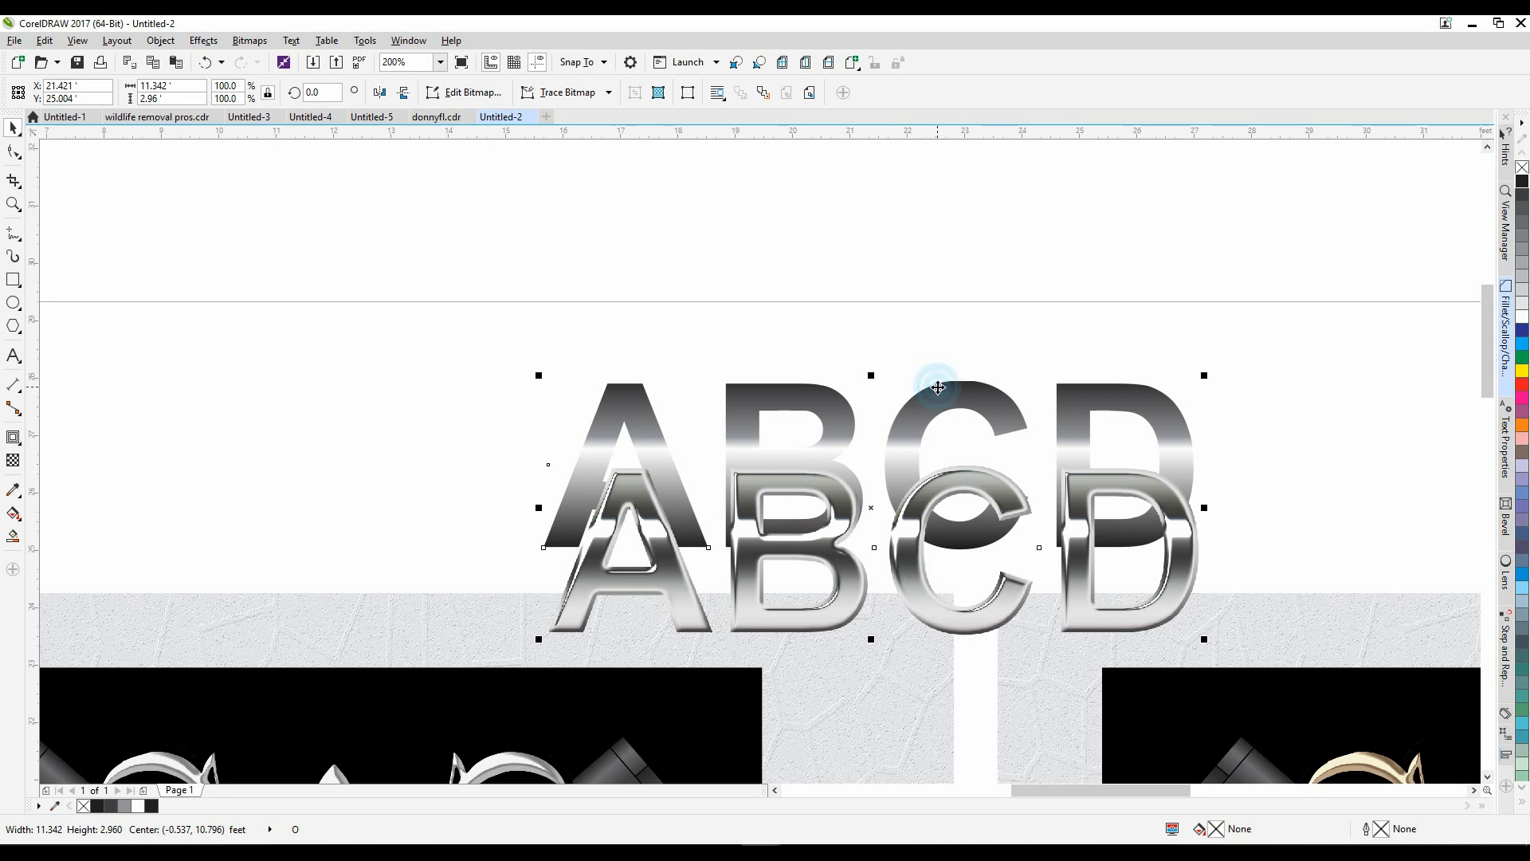
key("e")
key("c")
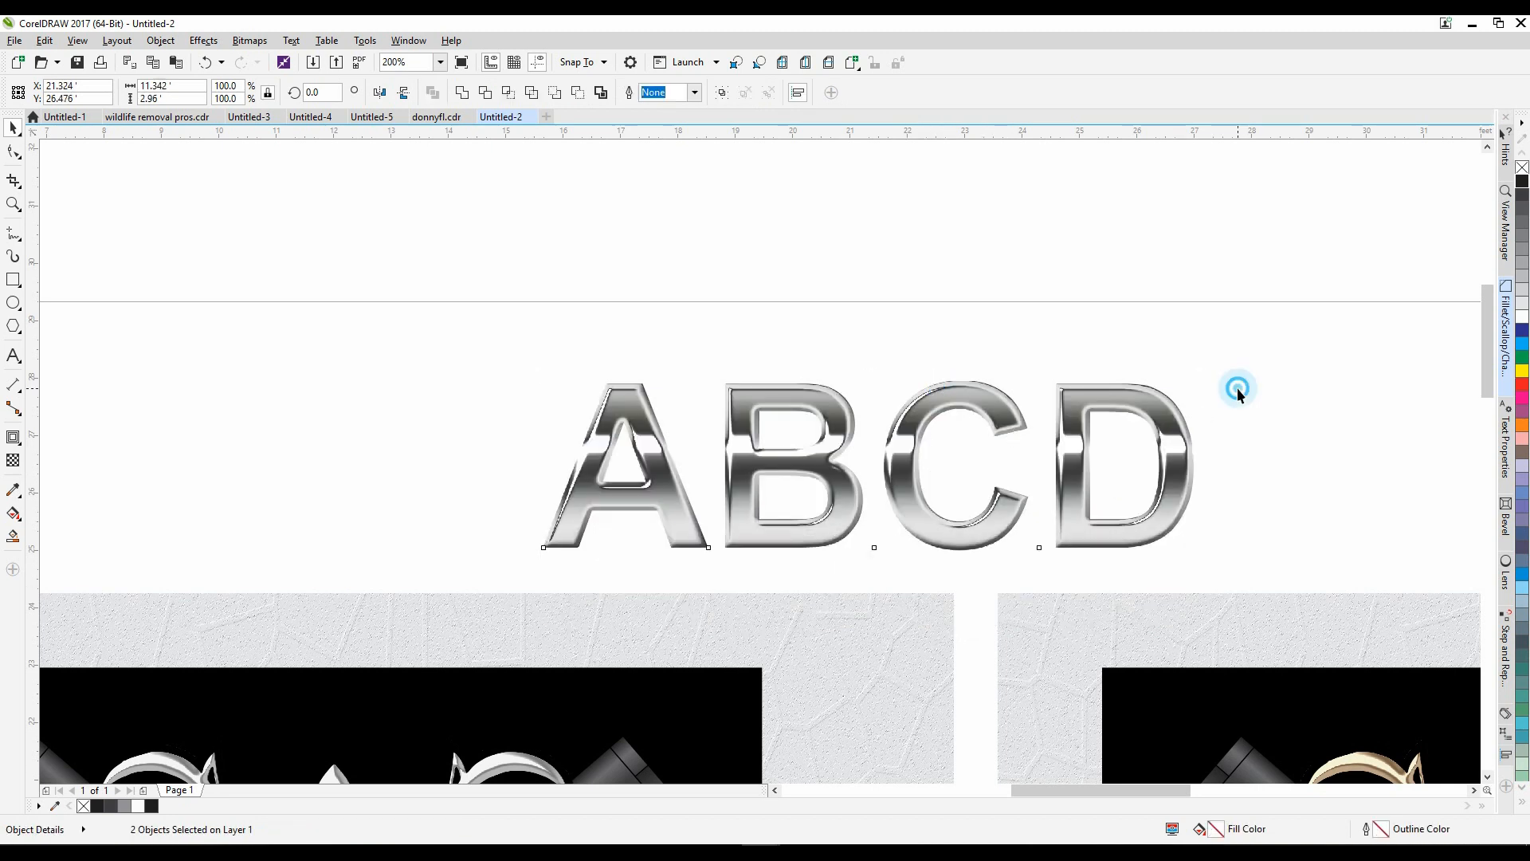
left_click(1237, 388)
Move the chrome bitmap down off the gradient ABCD text and add a one-step outside contour of 0.072 ft to the text
left_click(808, 403)
left_click_drag(823, 409, 844, 511)
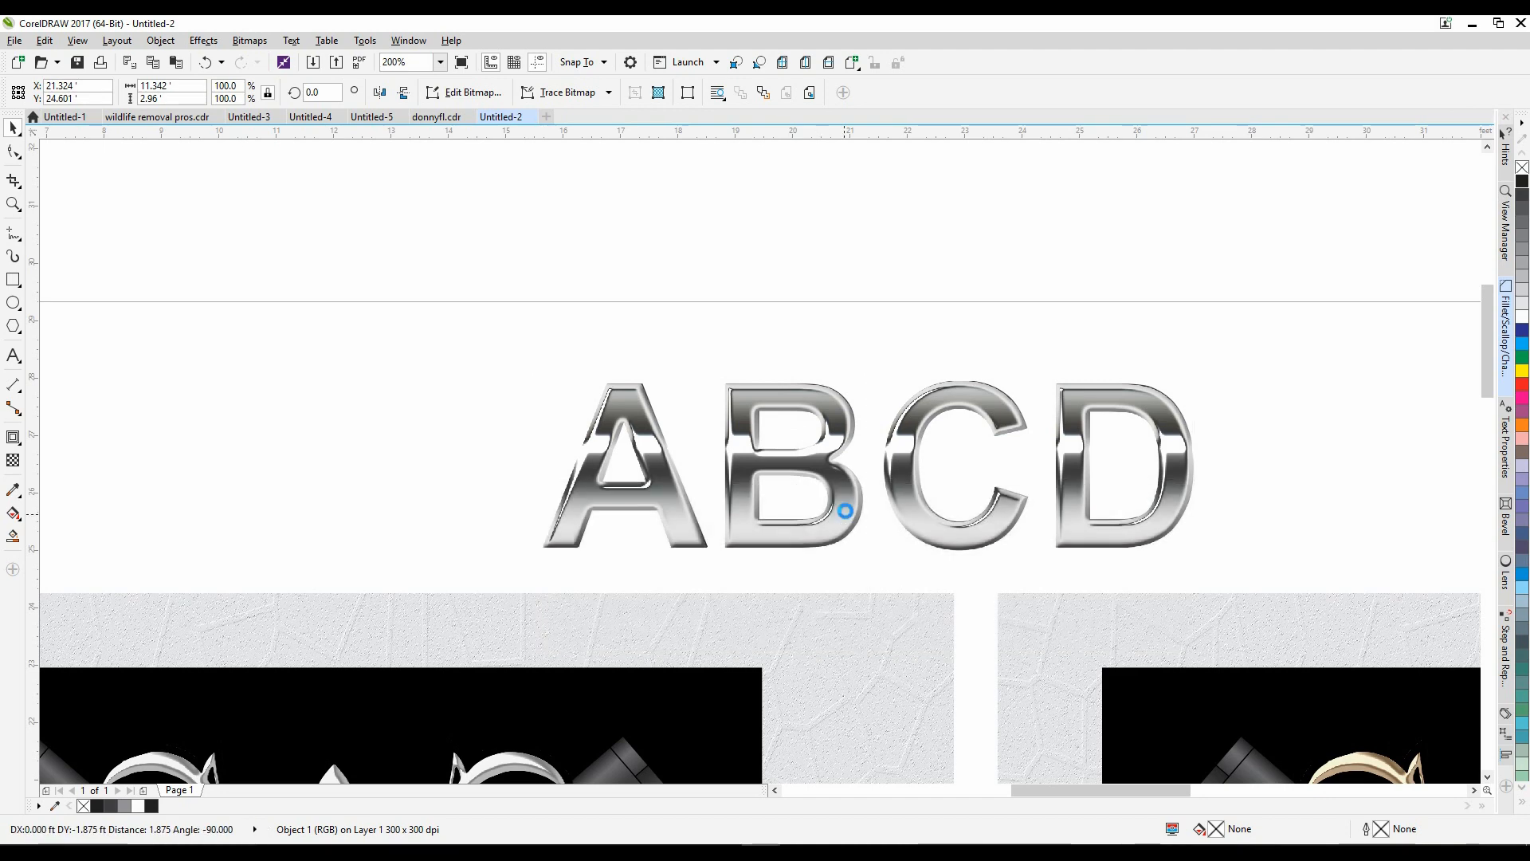
left_click(741, 392)
left_click(13, 436)
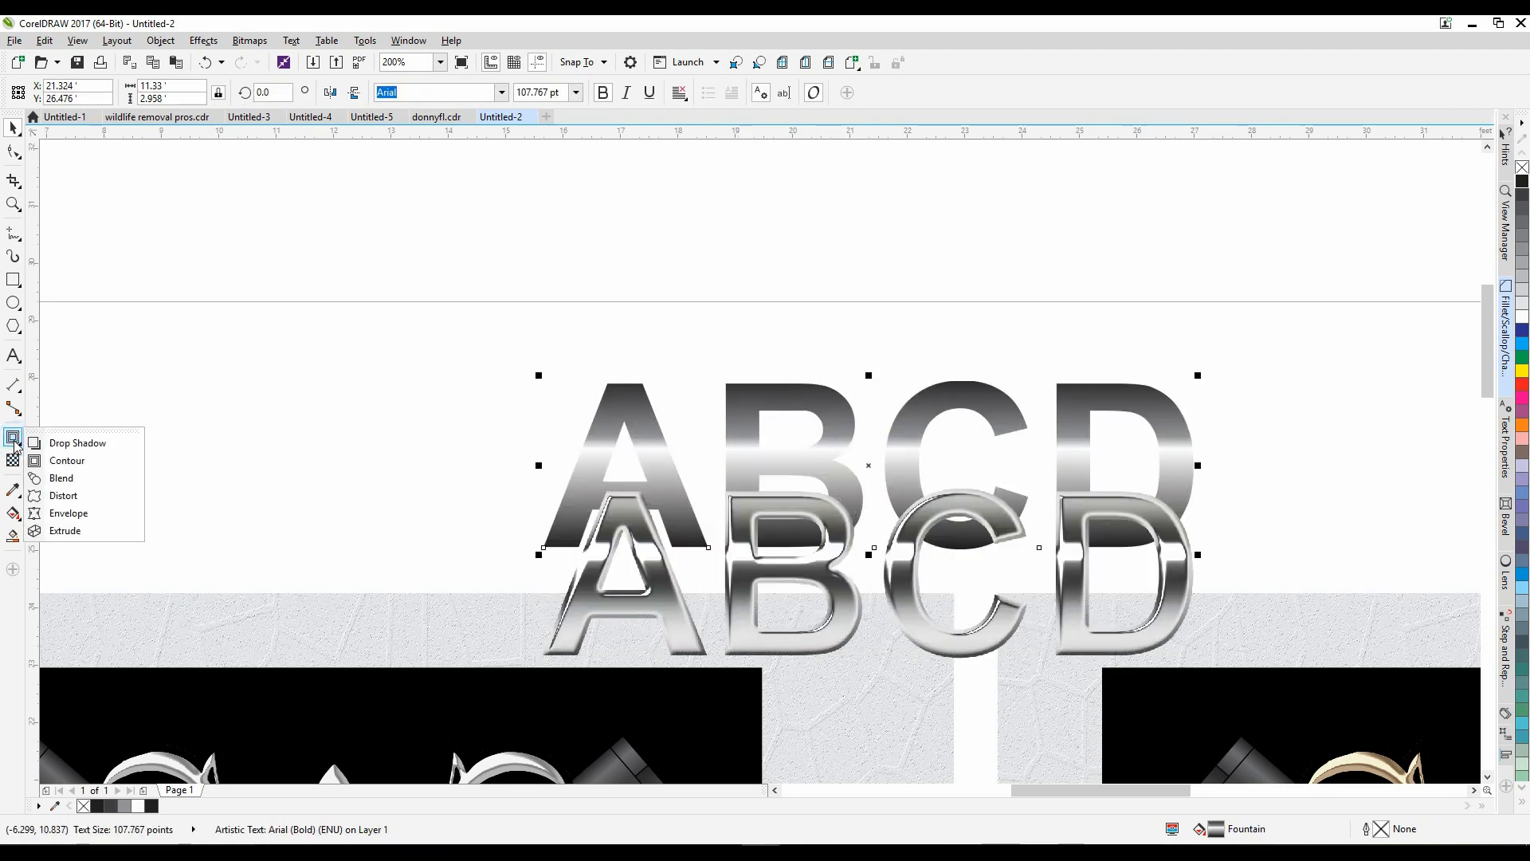
left_click(64, 457)
left_click_drag(642, 399, 697, 375)
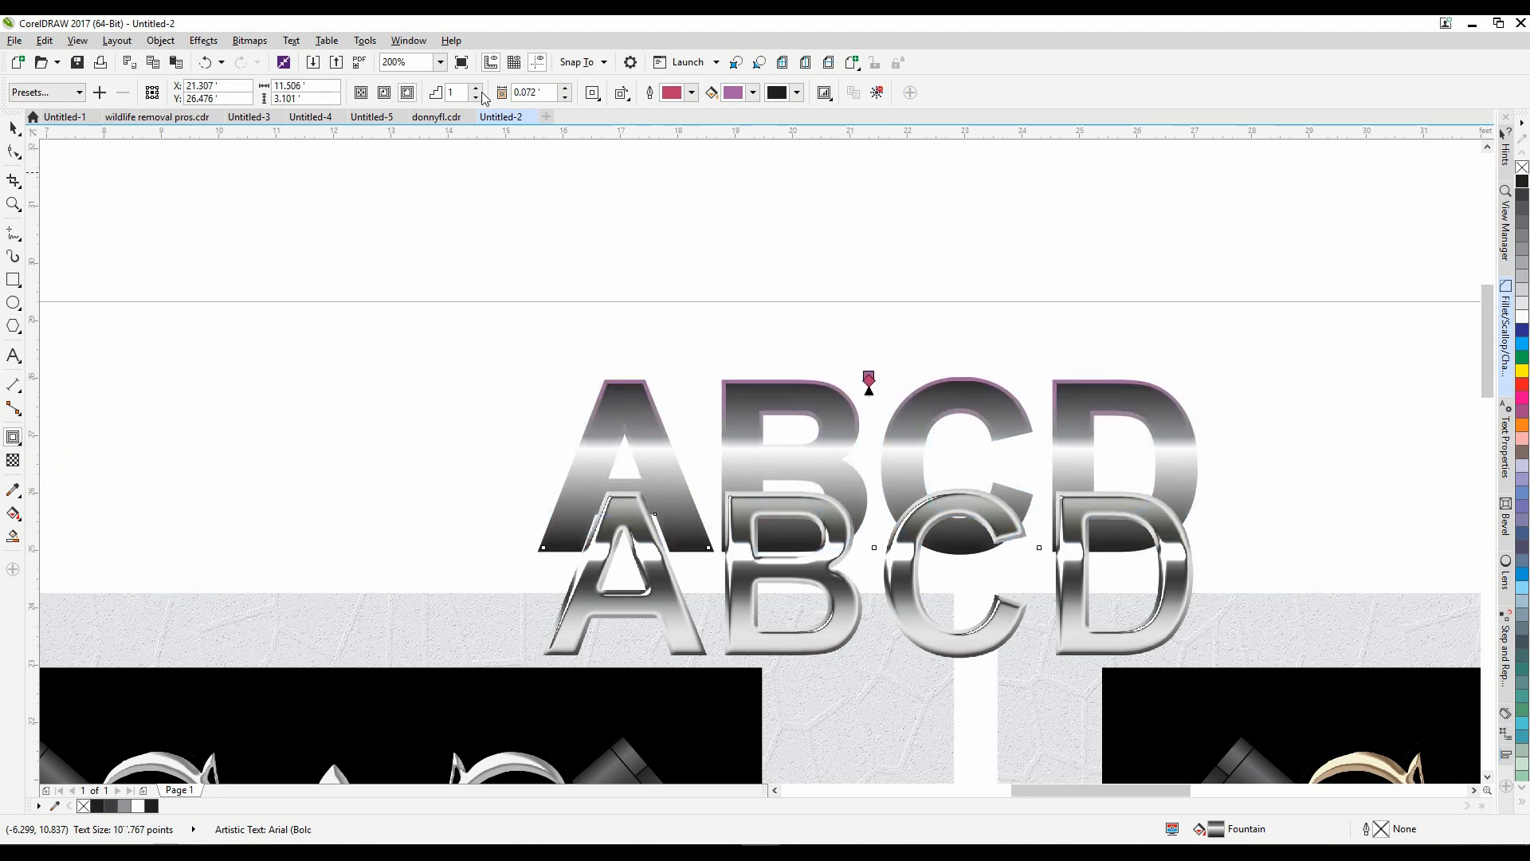
Break the contour group of the ABCD text apart and colour the separated contour shape black
left_click(175, 46)
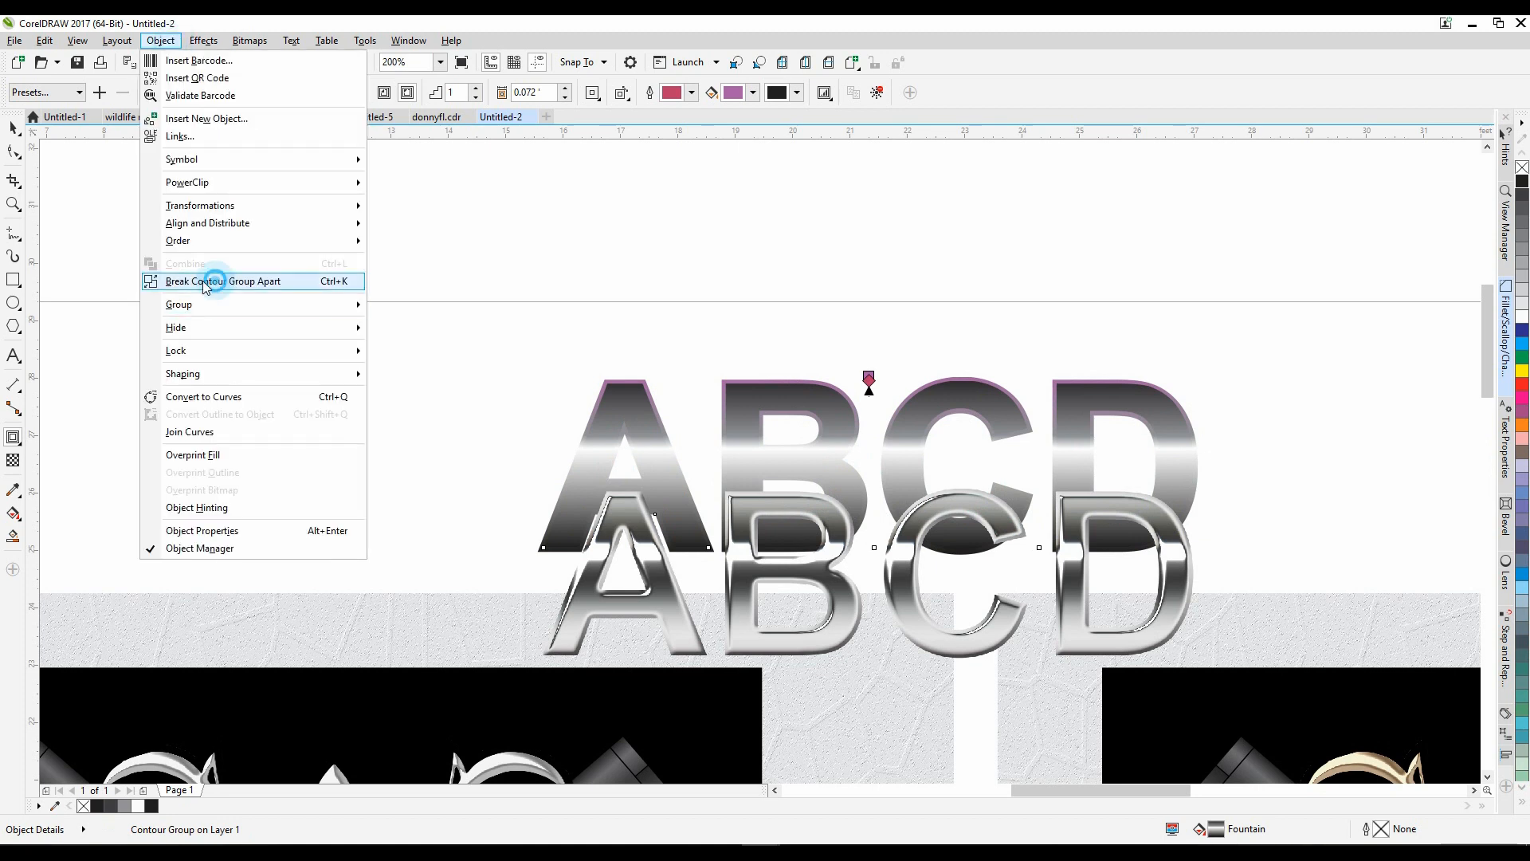
left_click(212, 280)
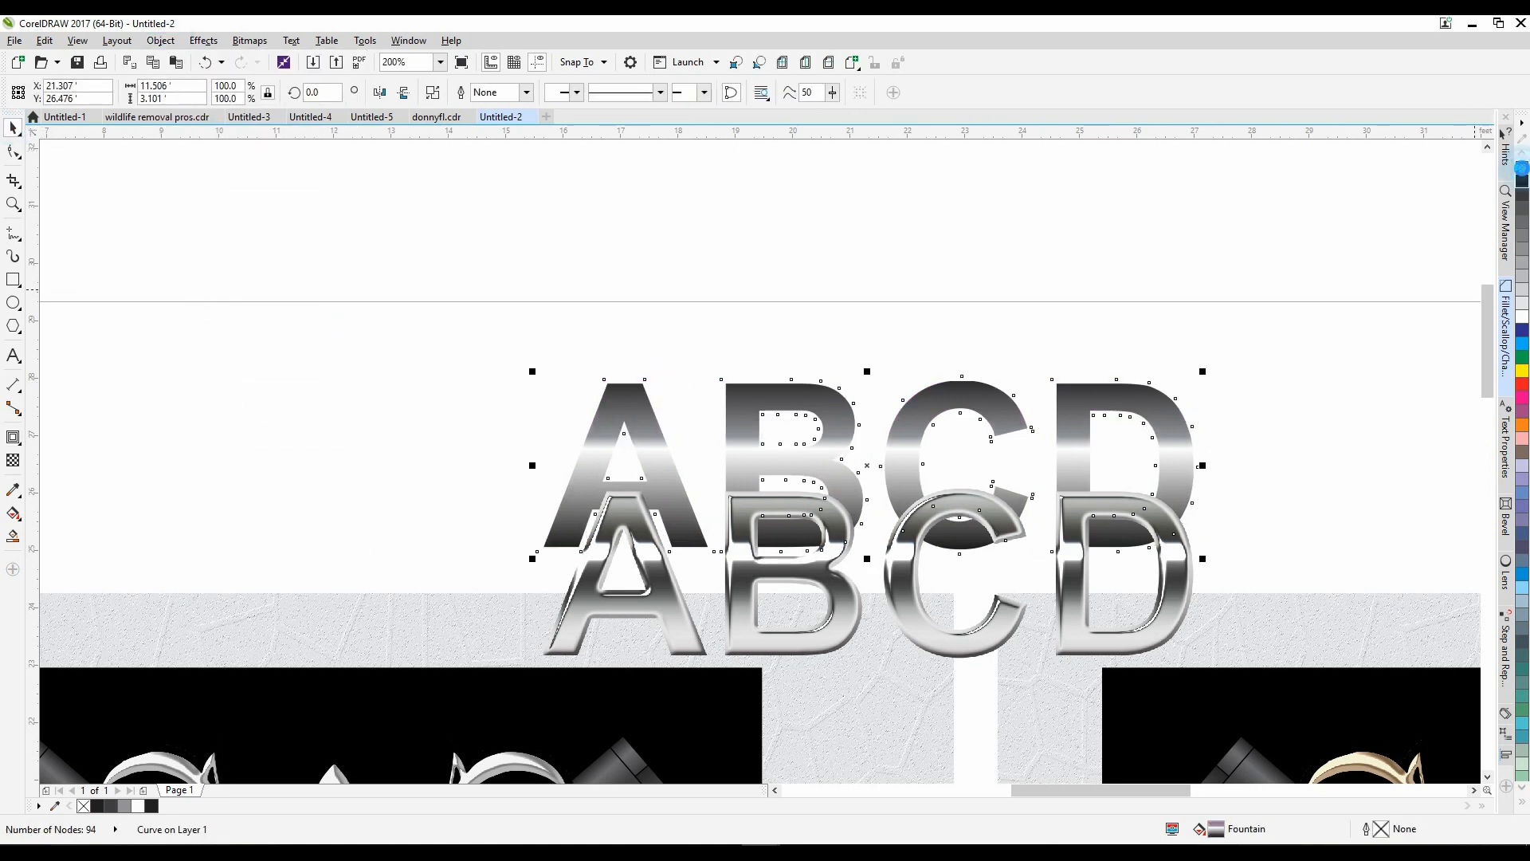
right_click(1522, 181)
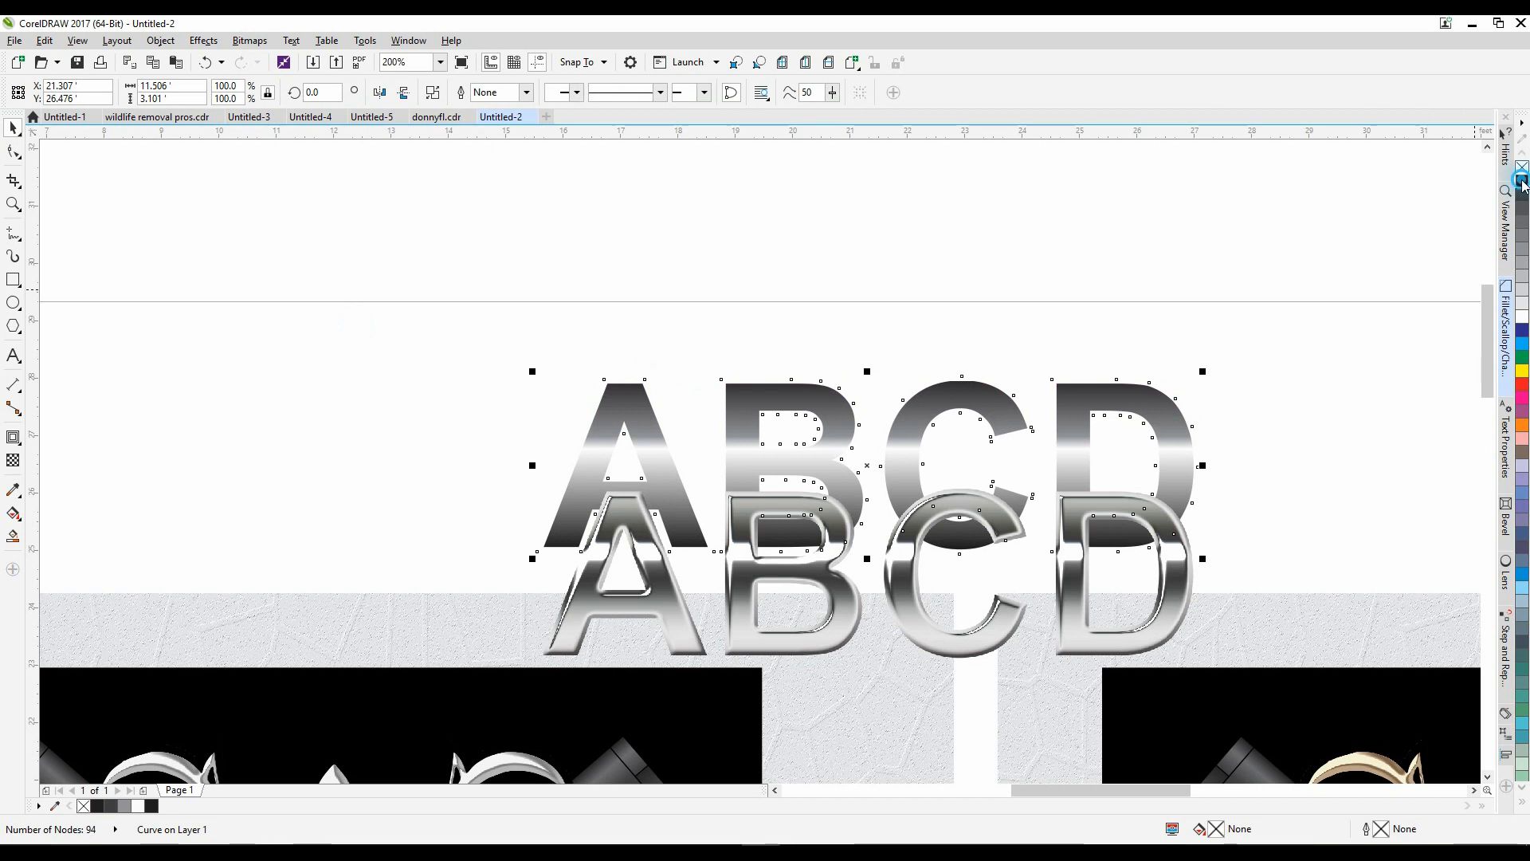
Align the chrome bitmap back over the black-edged ABCD text by their centres and deselect everything
left_click(1059, 538)
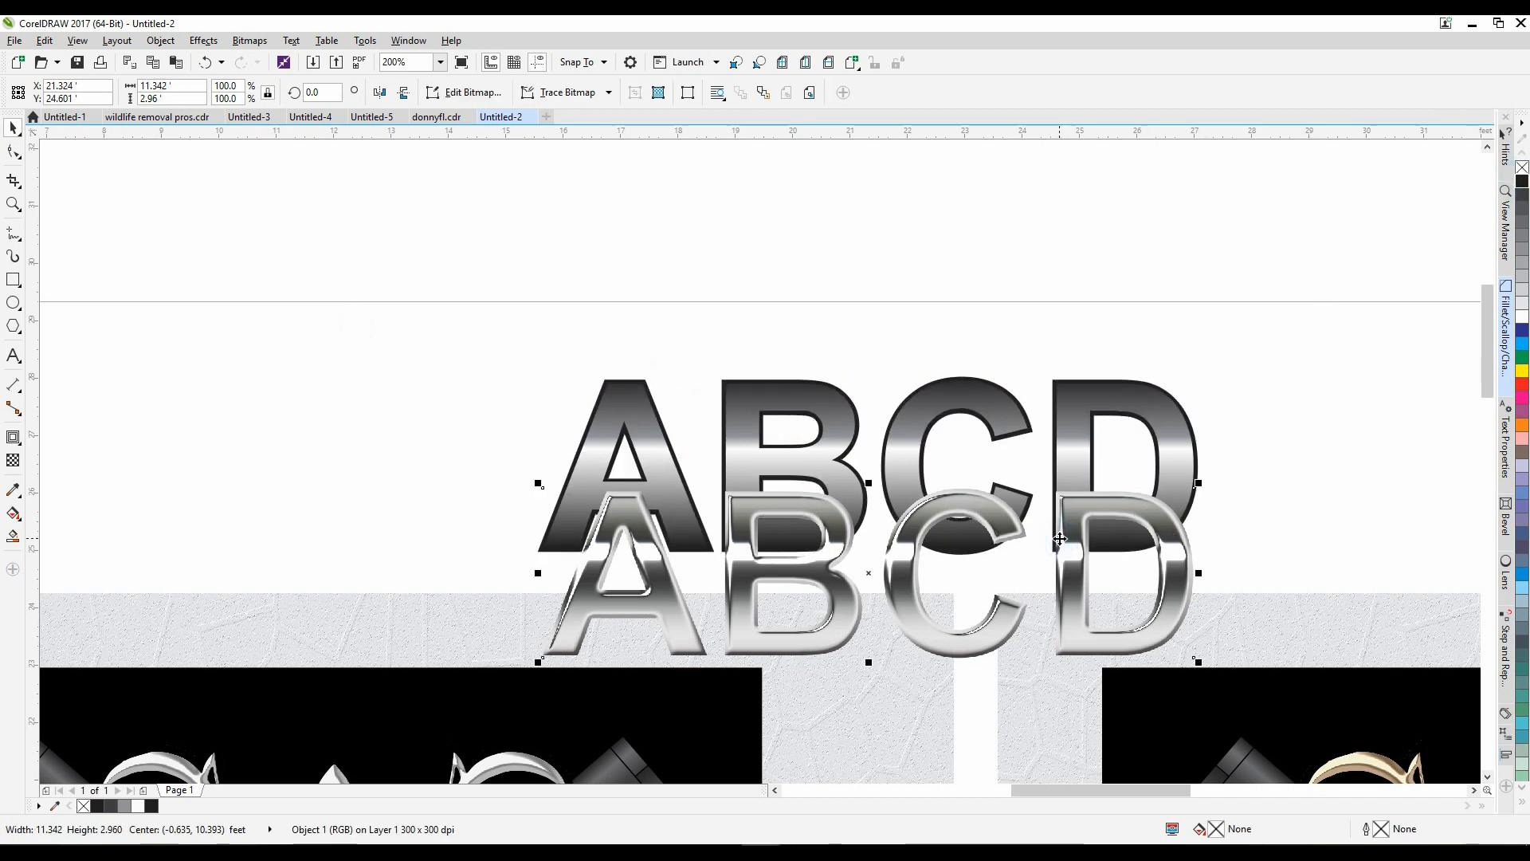
left_click(1084, 421, "shift")
key("e")
left_click(1311, 420)
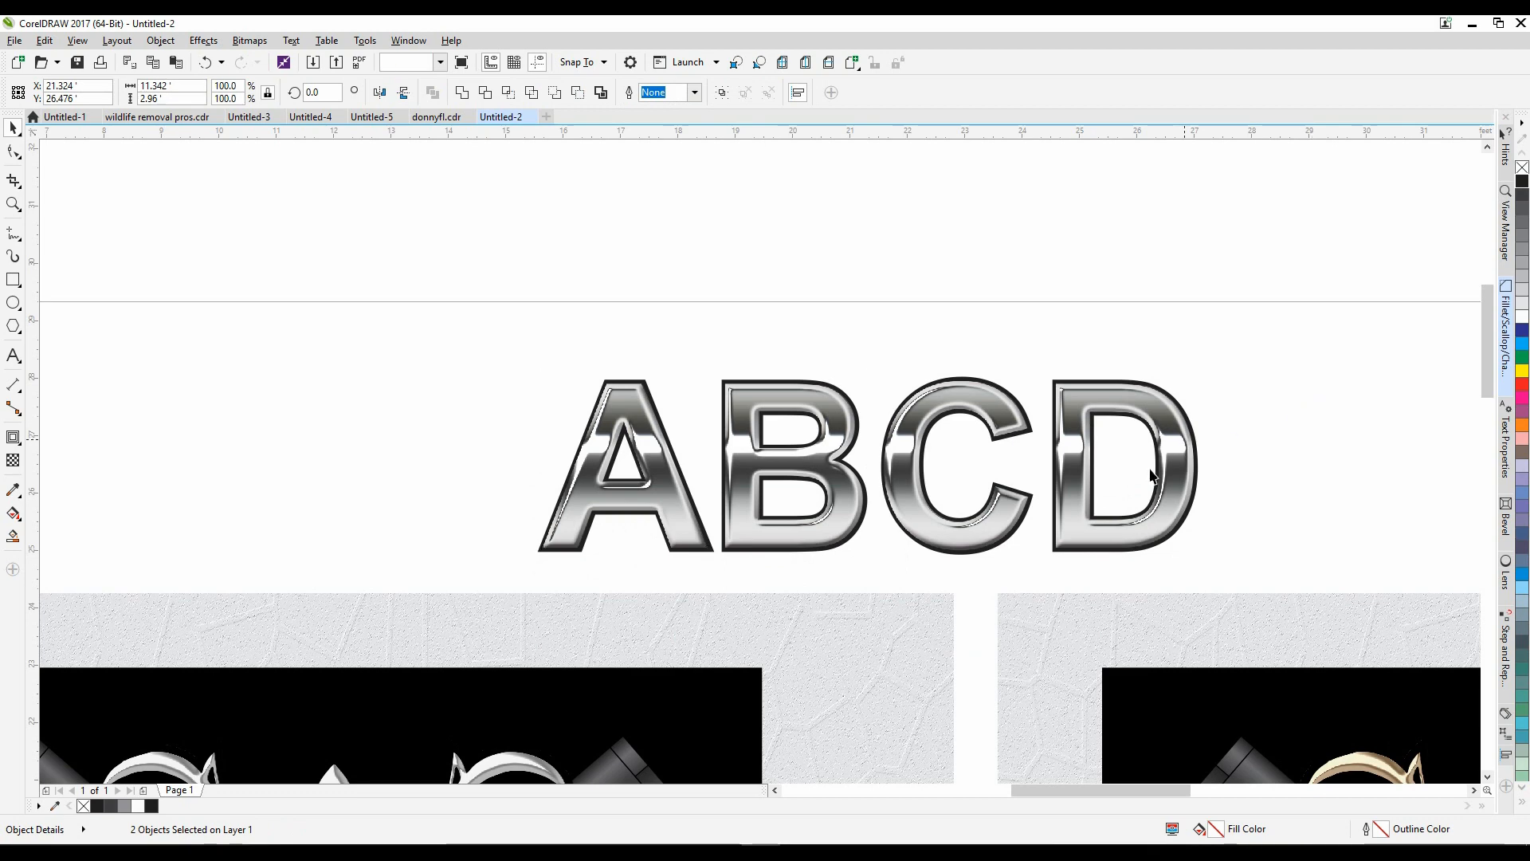
Examine the black-edged chrome letters up close, the two DONNYFL designs together, and the gold mask in detail
scroll(1083, 541, "up", 1)
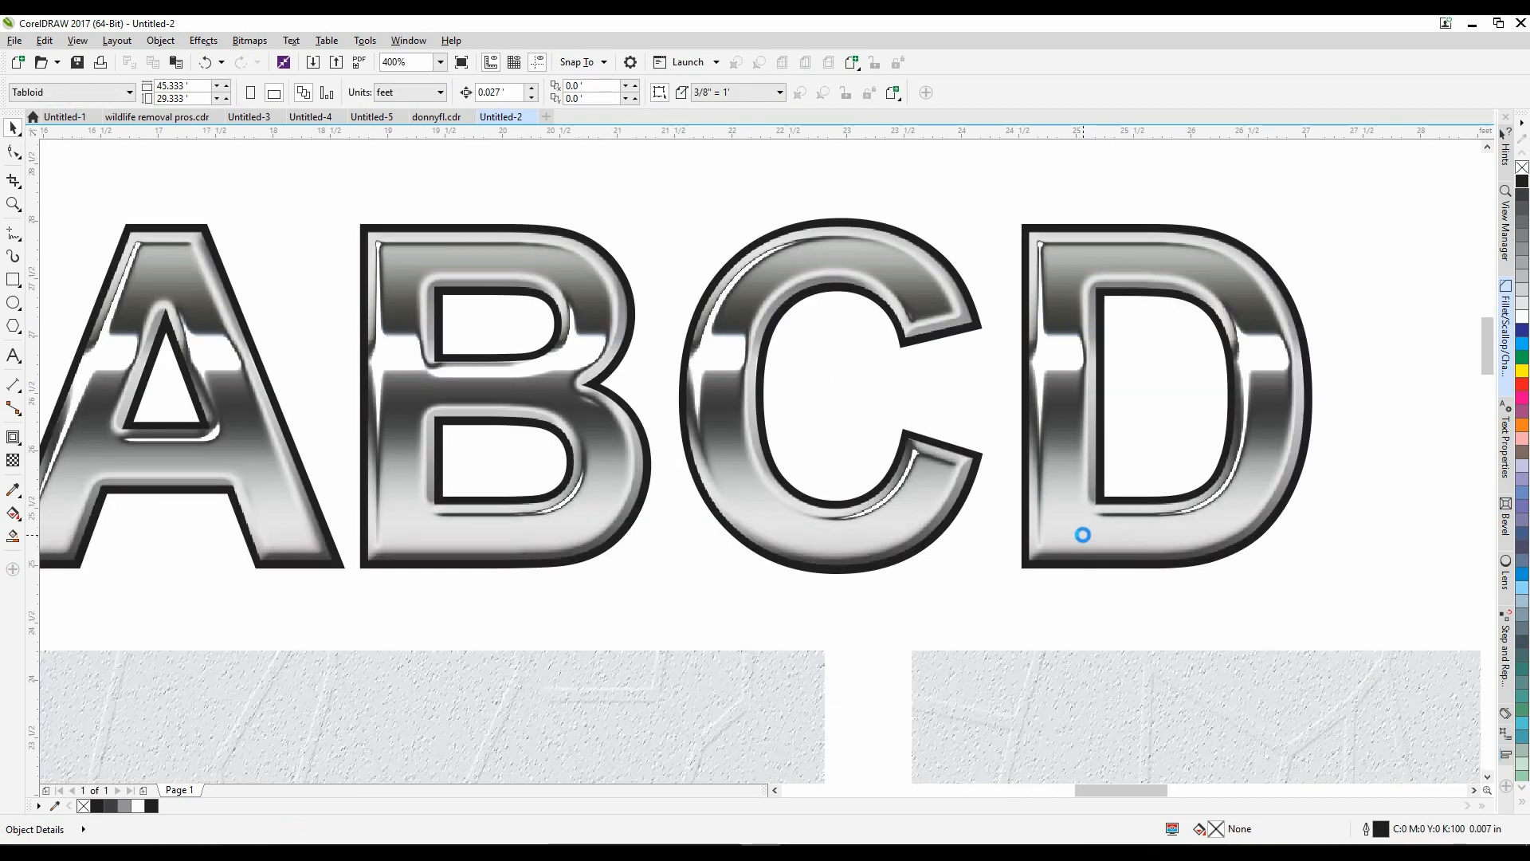
scroll(1083, 534, "down", 1)
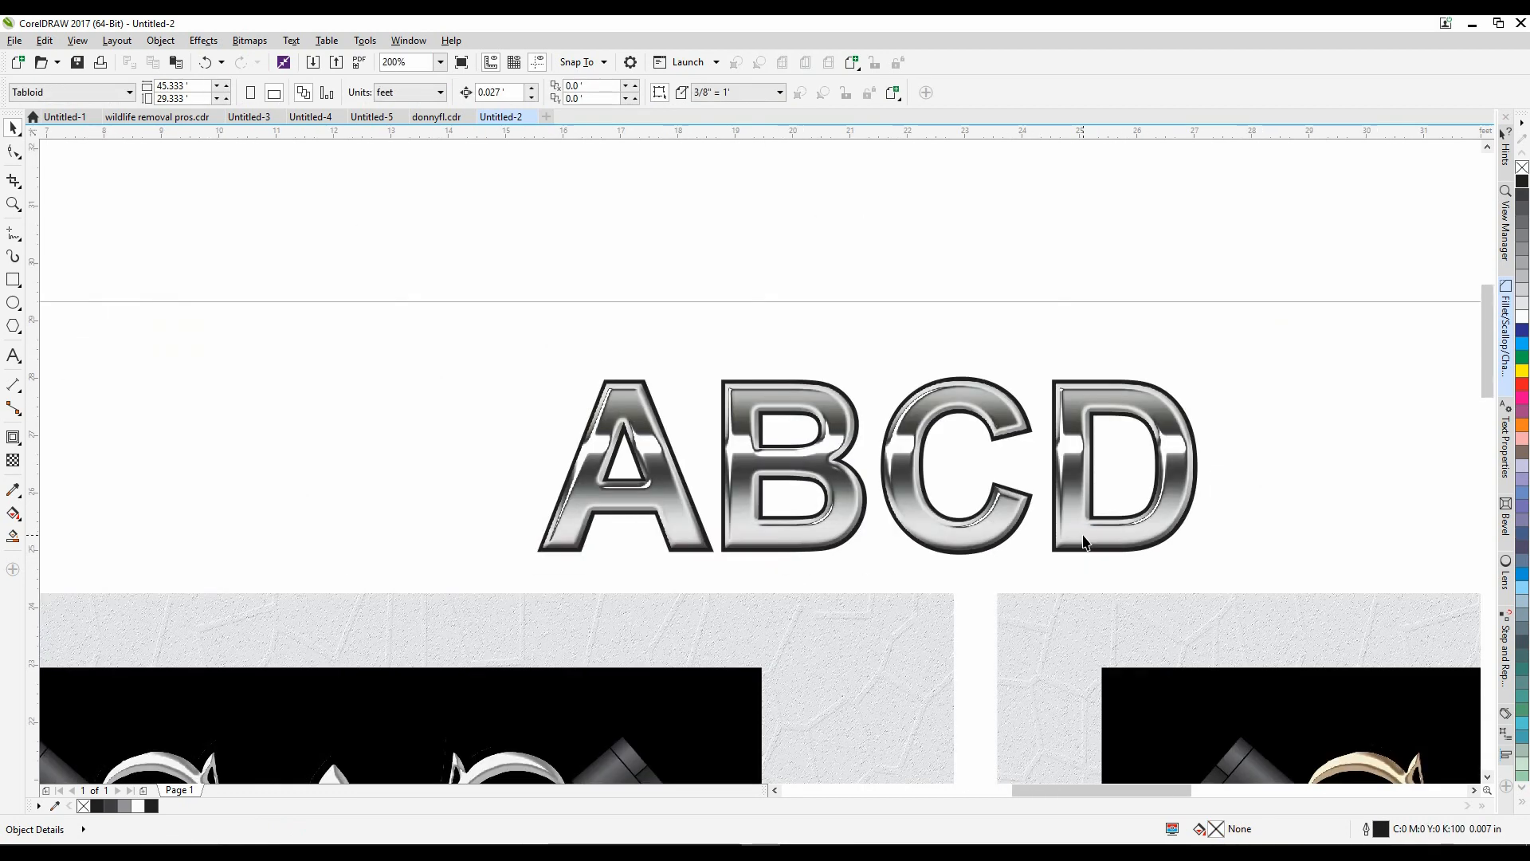
scroll(839, 450, "down", 1)
scroll(934, 381, "down", 1)
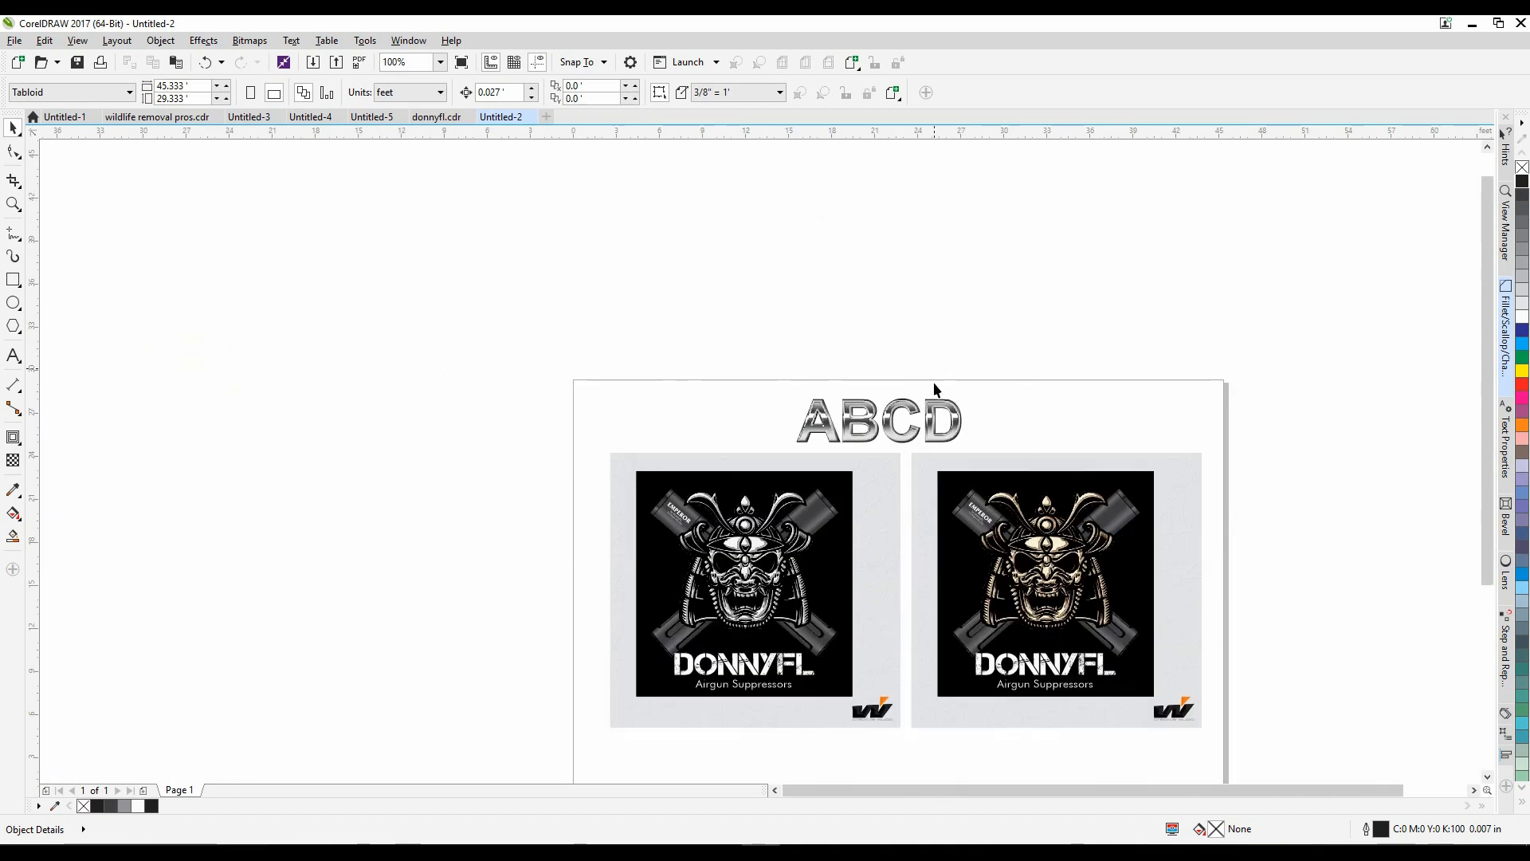
left_click(13, 204)
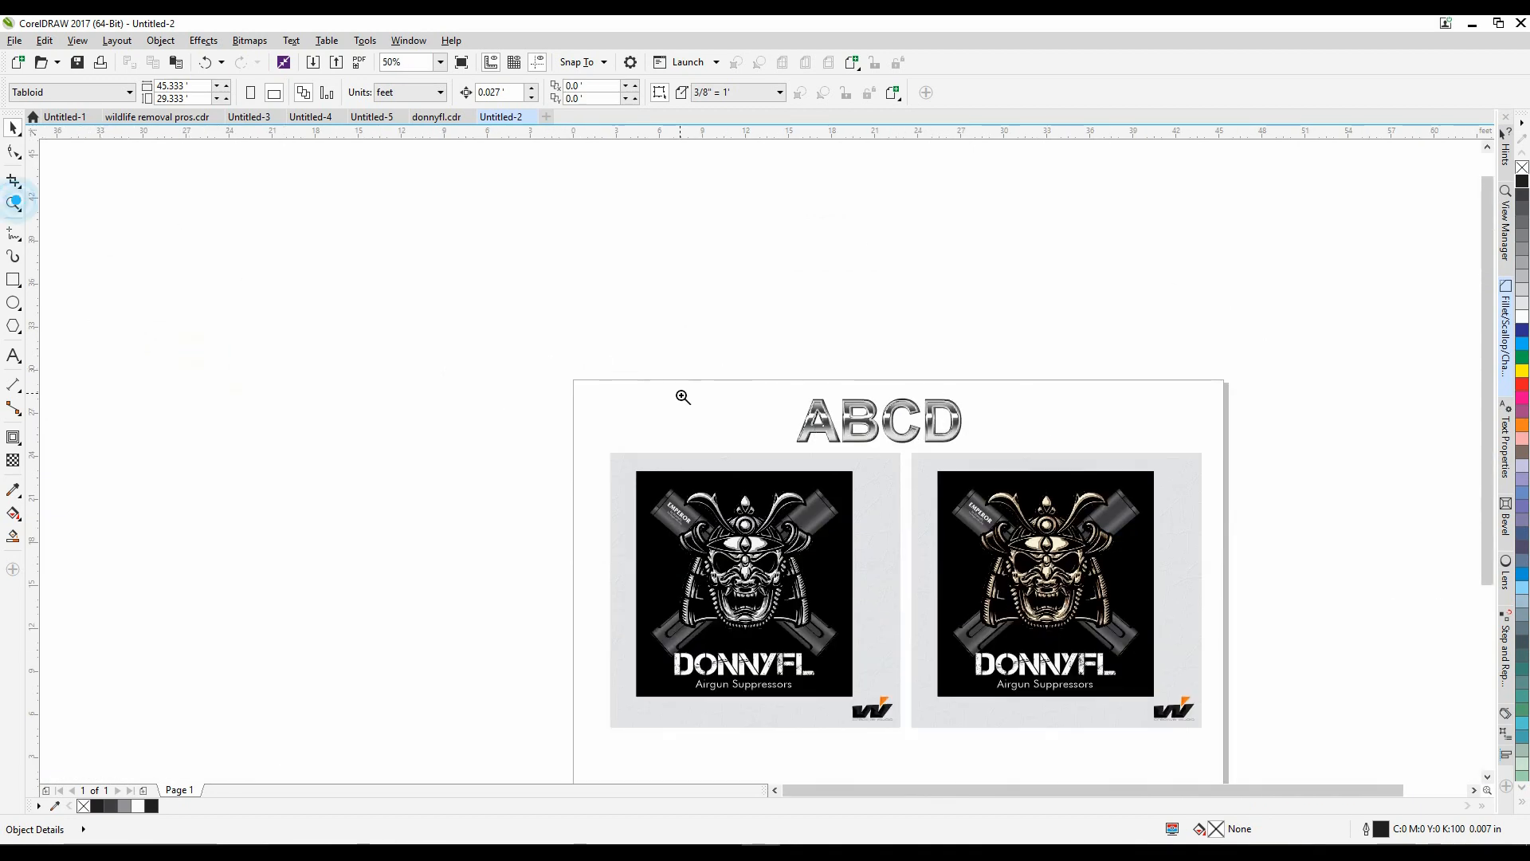
left_click_drag(585, 383, 1211, 758)
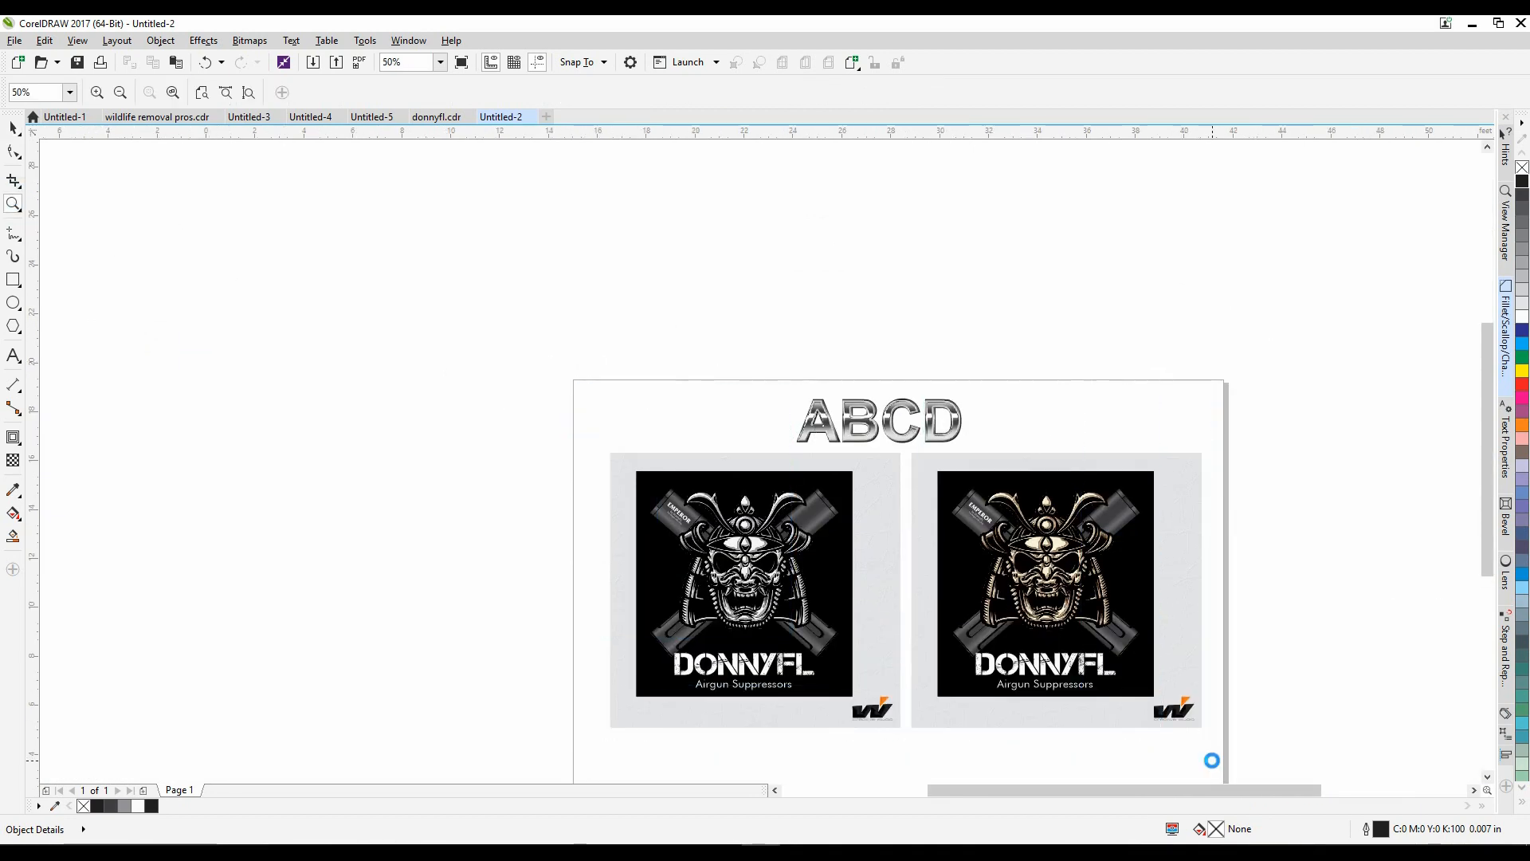
left_click(13, 128)
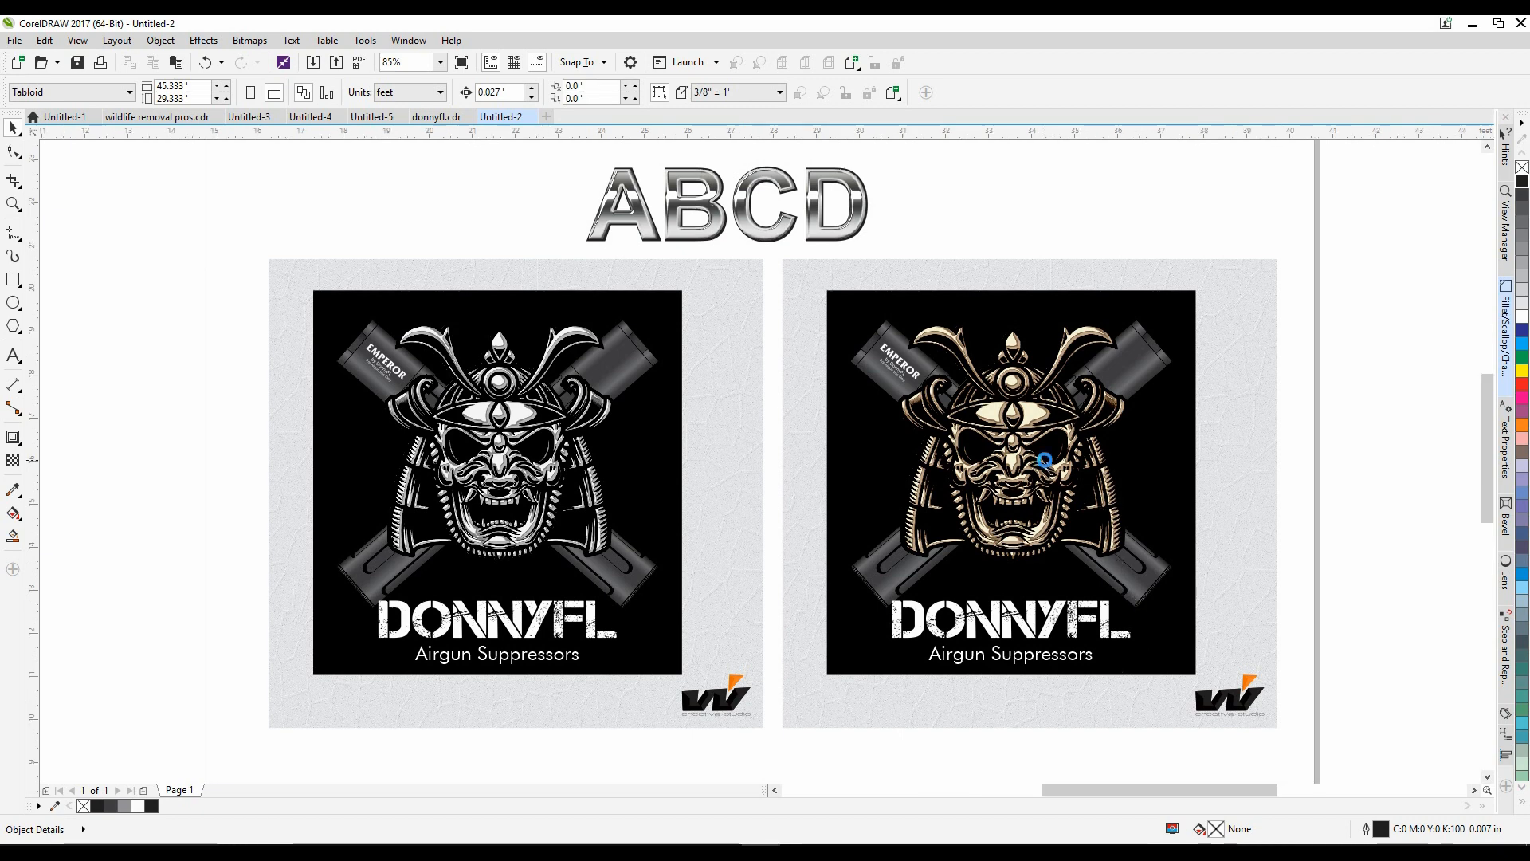
scroll(986, 456, "up", 2)
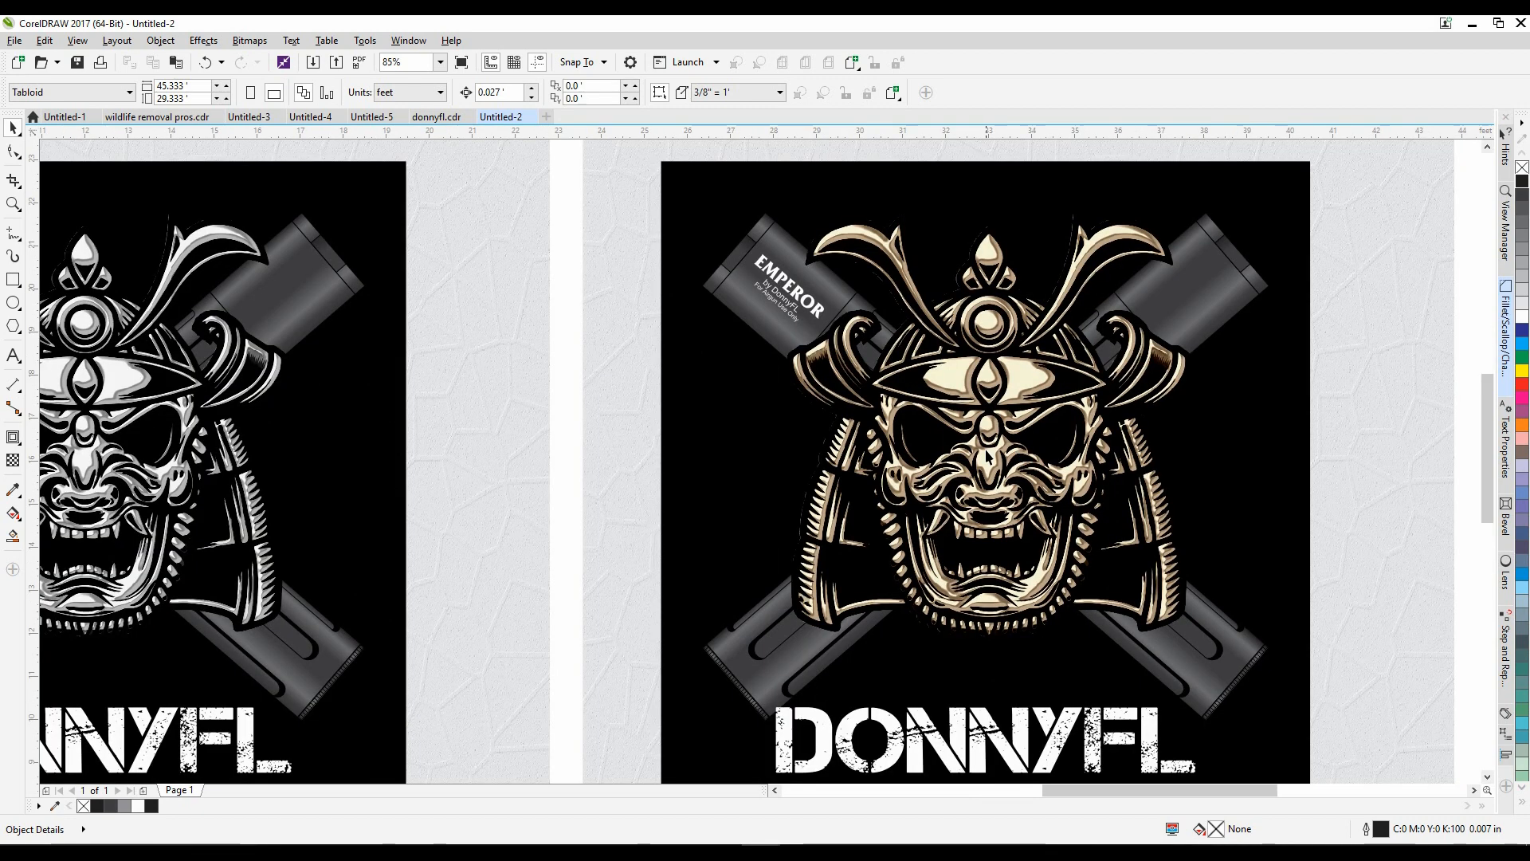
left_click(156, 42)
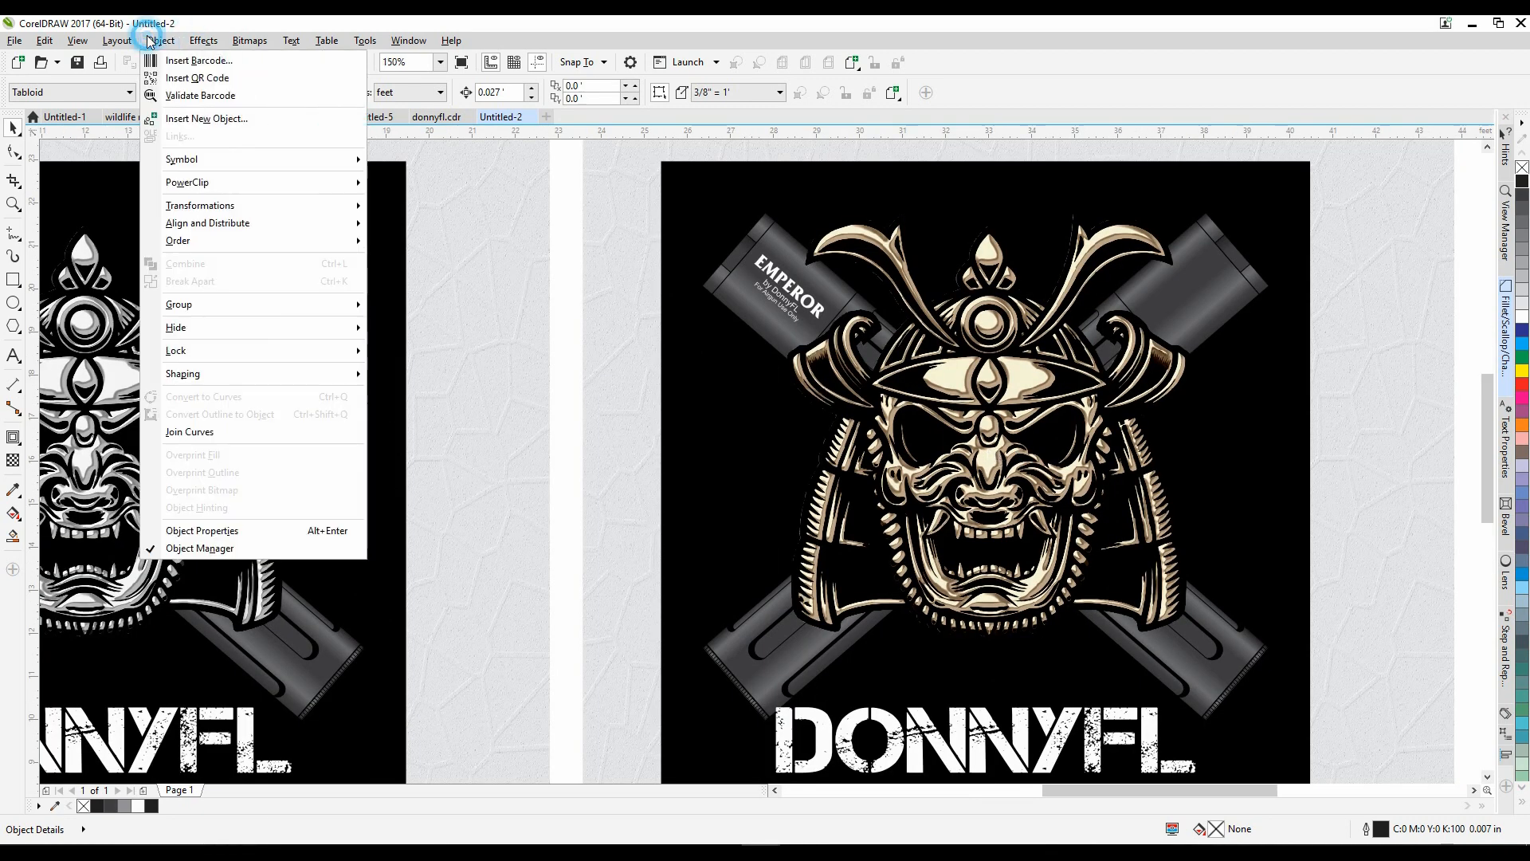
left_click(149, 42)
left_click(214, 44)
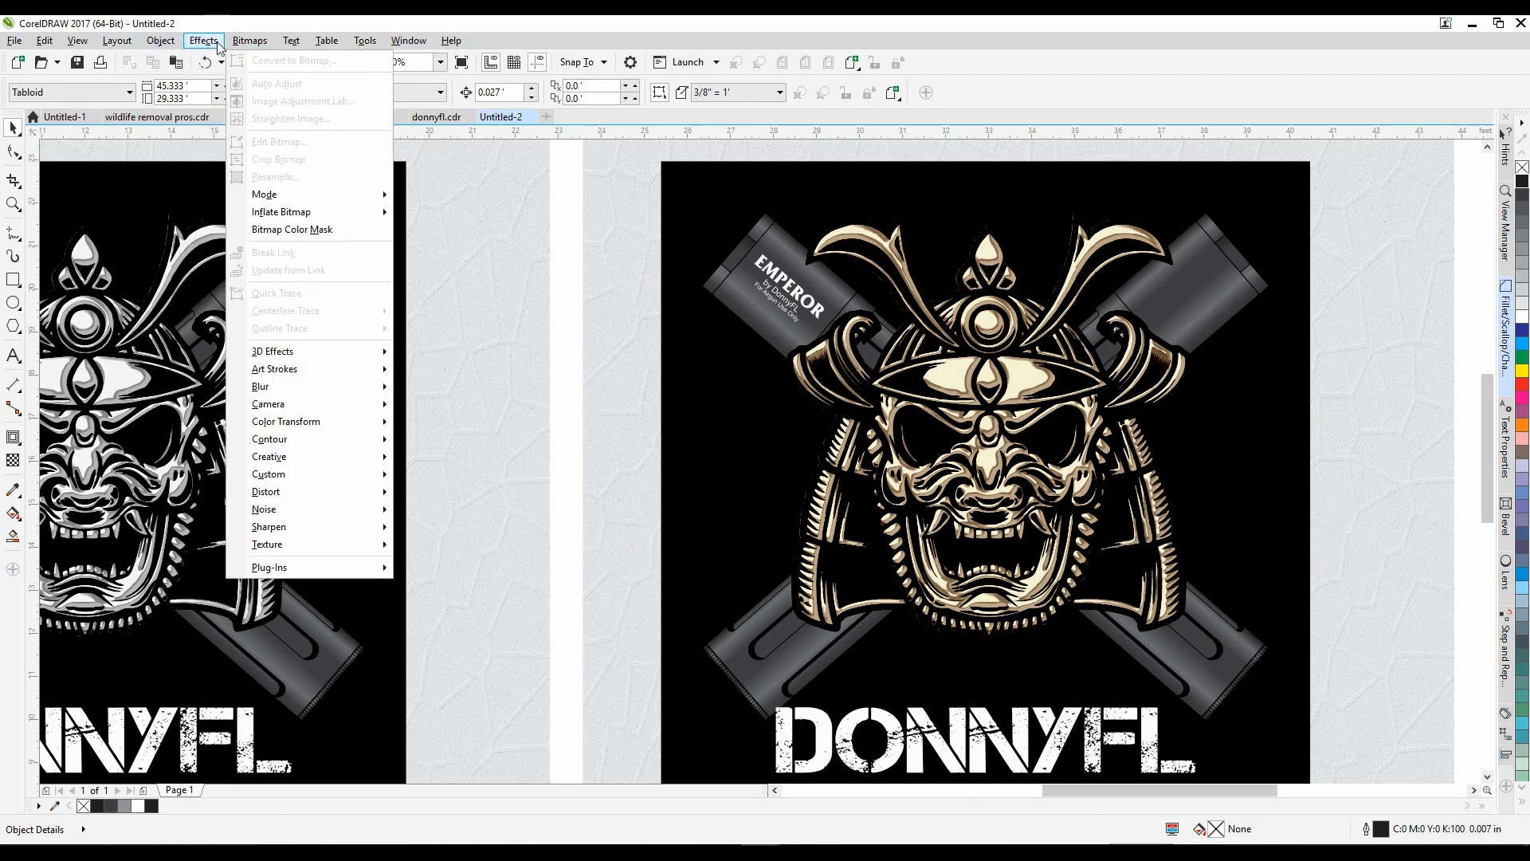
mouse_move(174, 43)
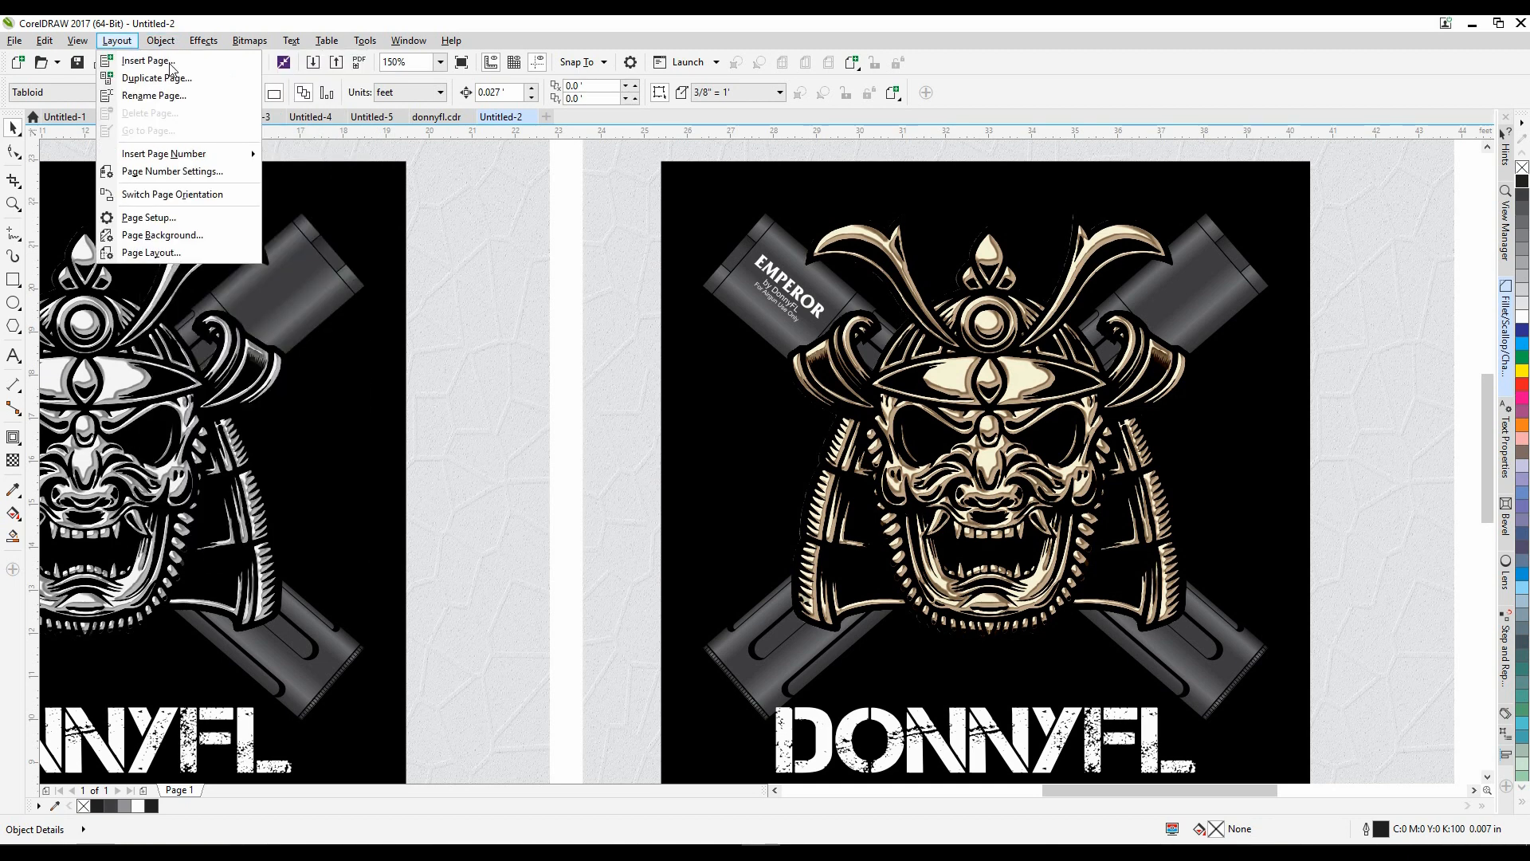
left_click(11, 462)
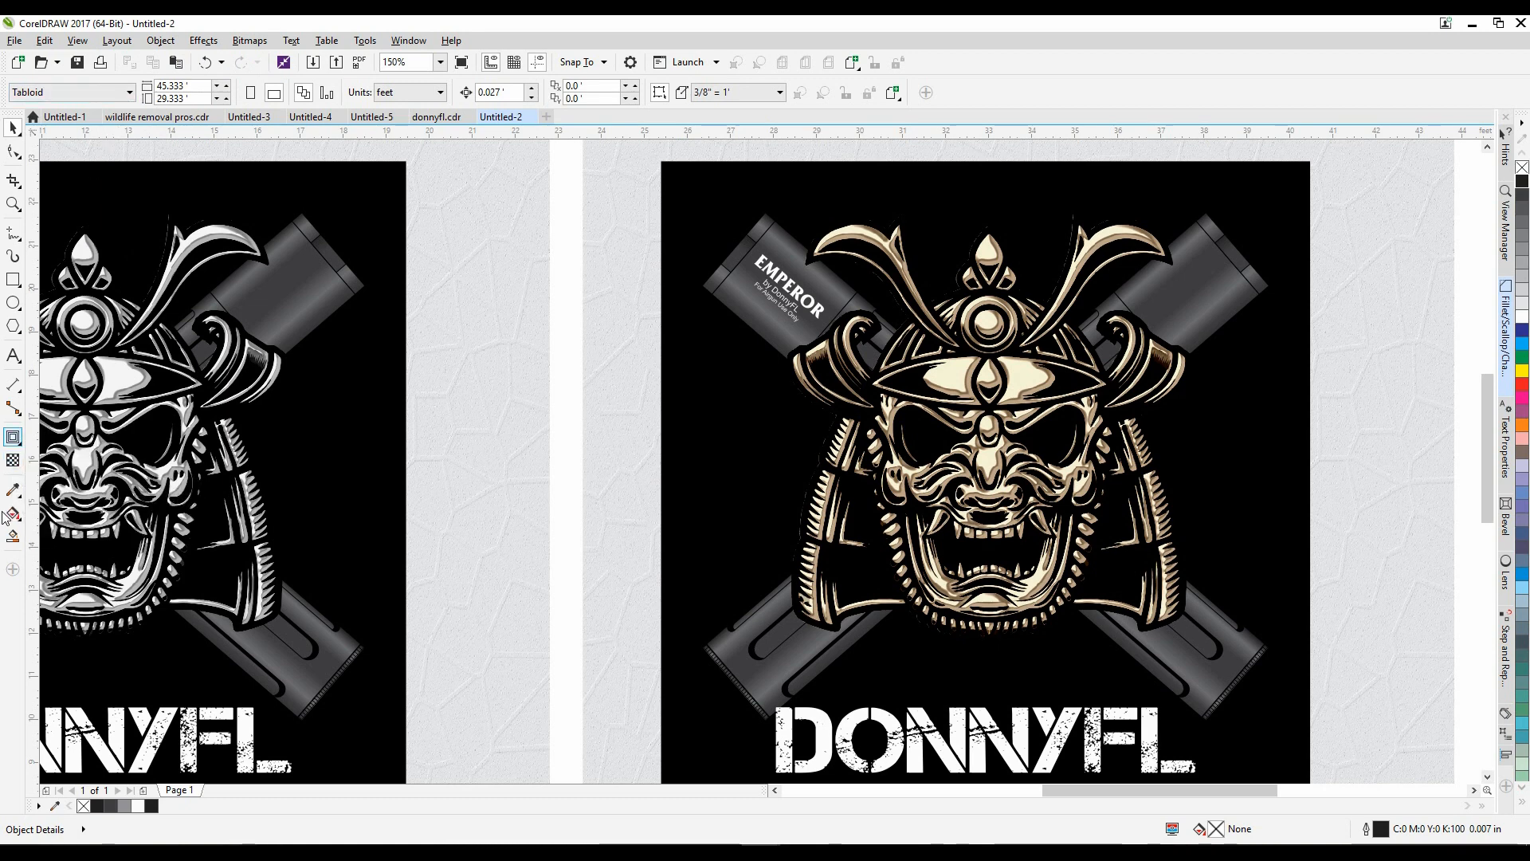
Try the Logical XOR merge mode on the transparency of the gold mask's bitmap and restore Subtract
left_click(809, 367)
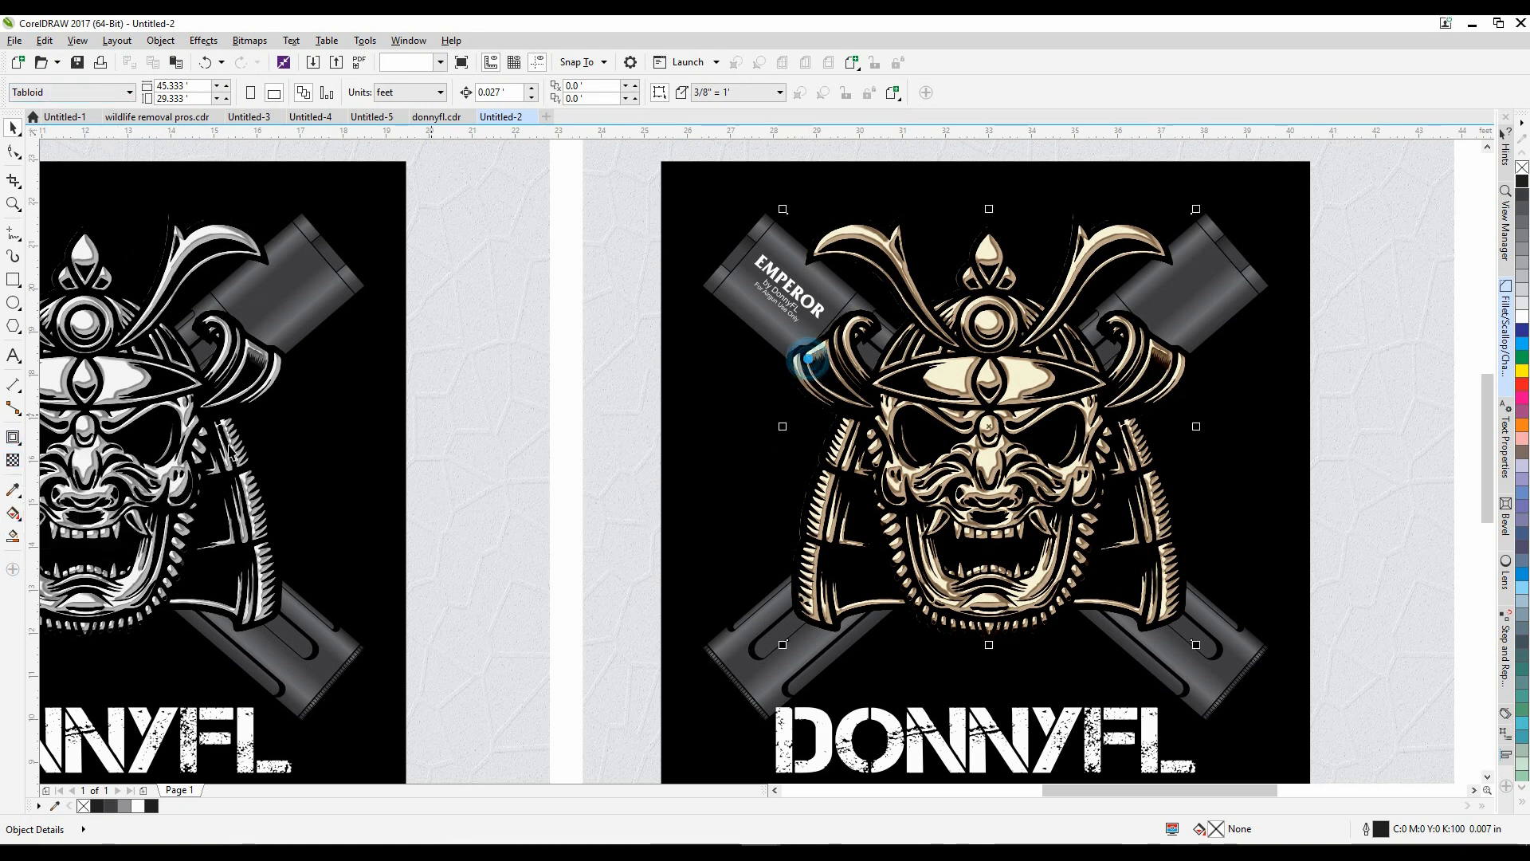
left_click(13, 459)
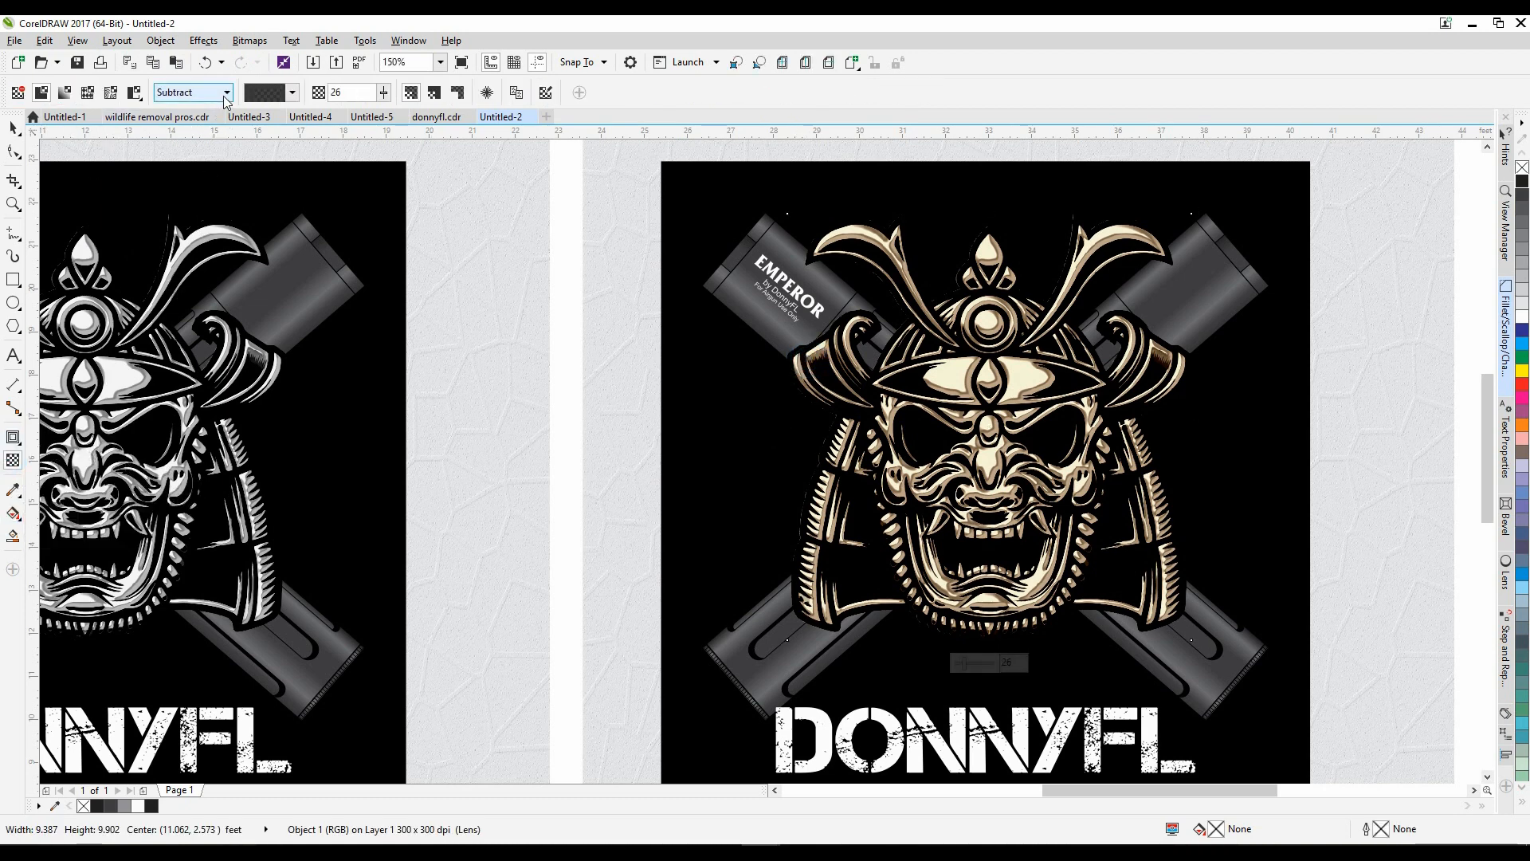
left_click(225, 94)
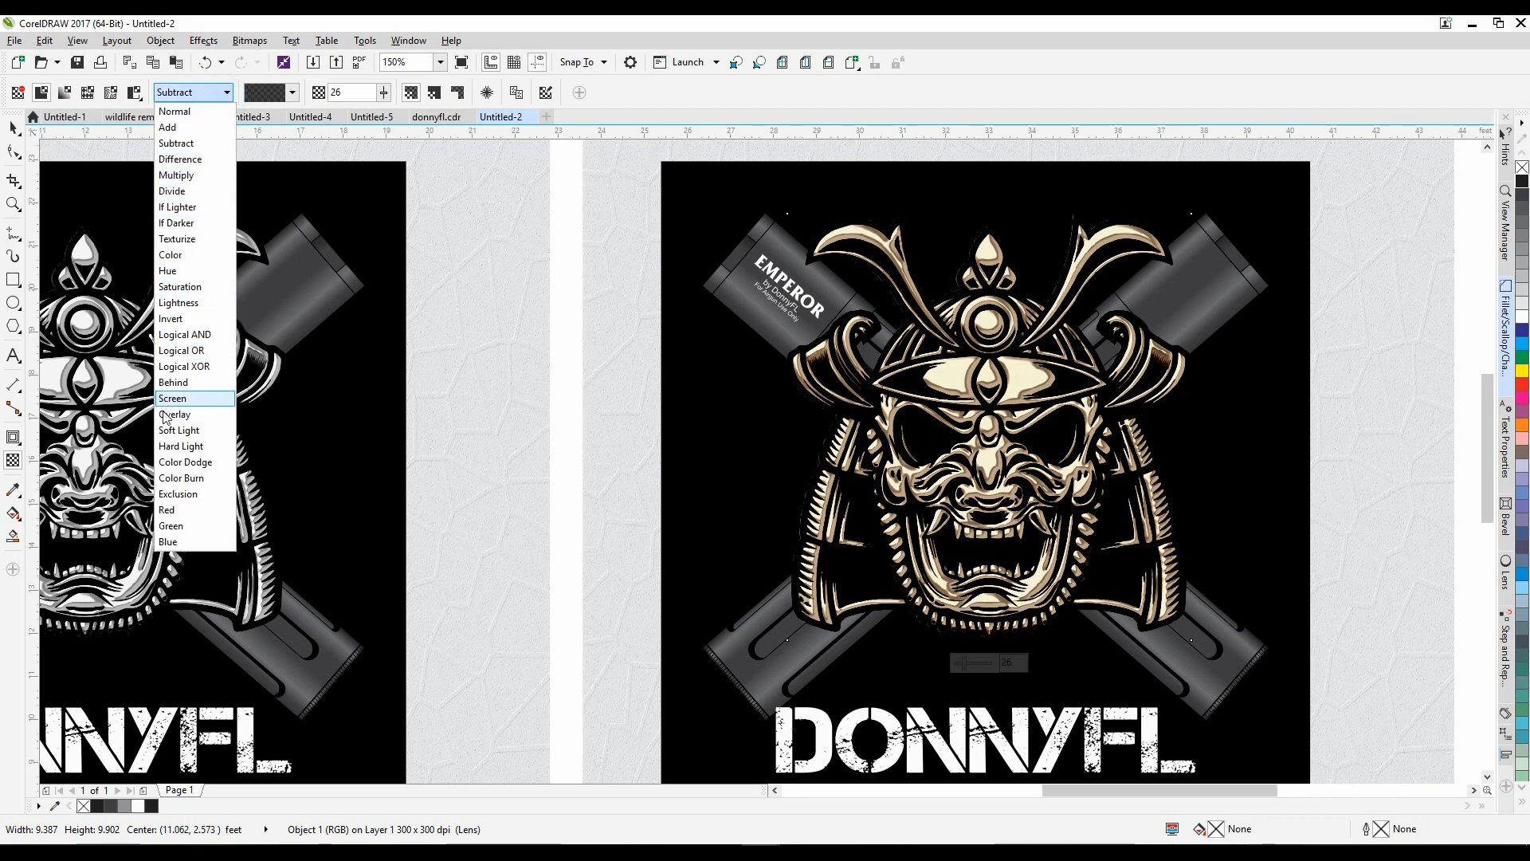
left_click(191, 366)
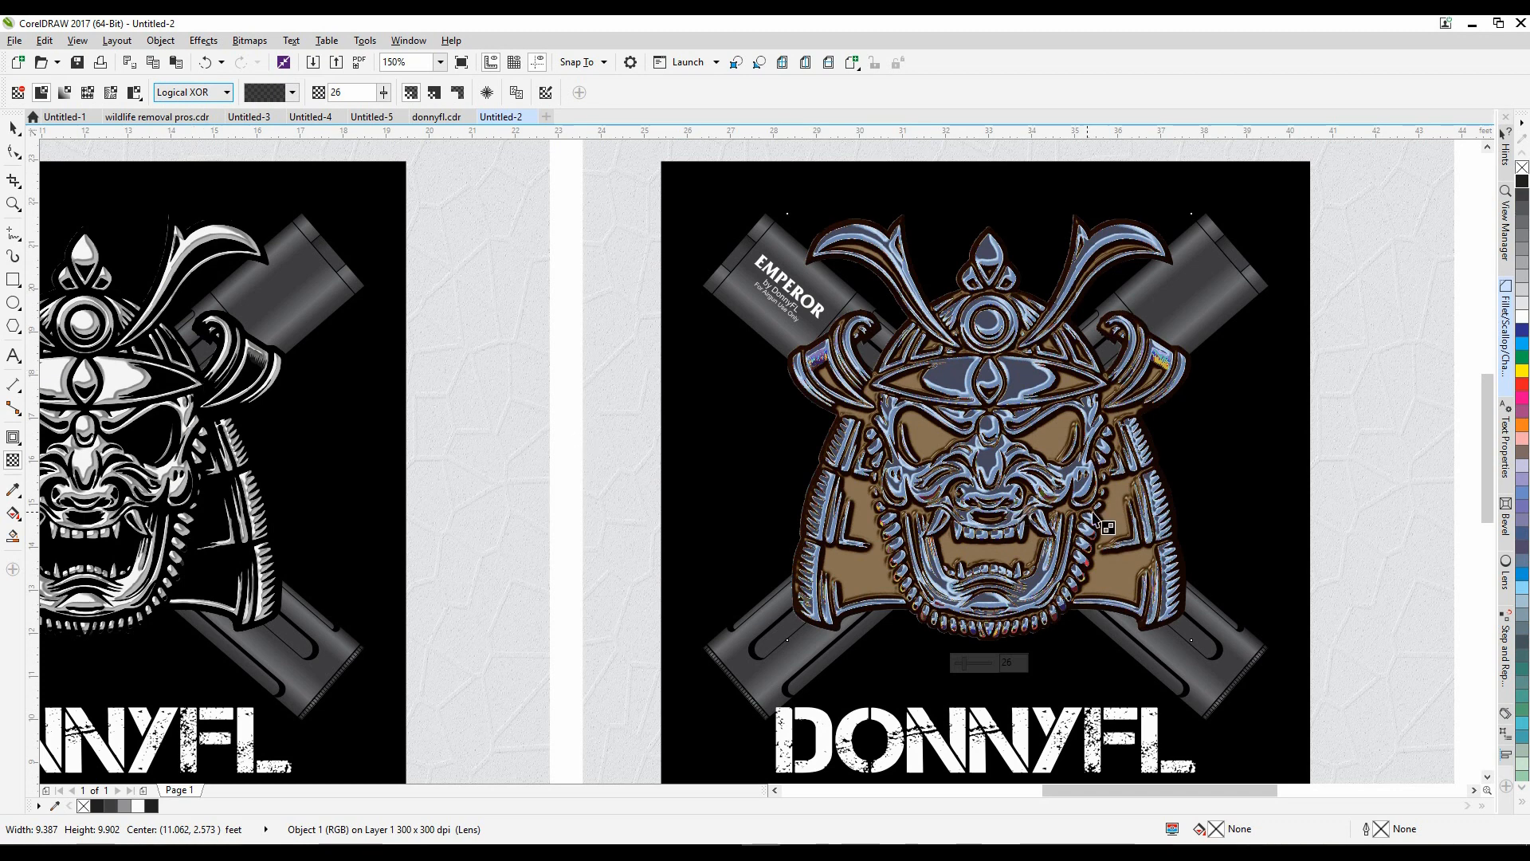
left_click(229, 94)
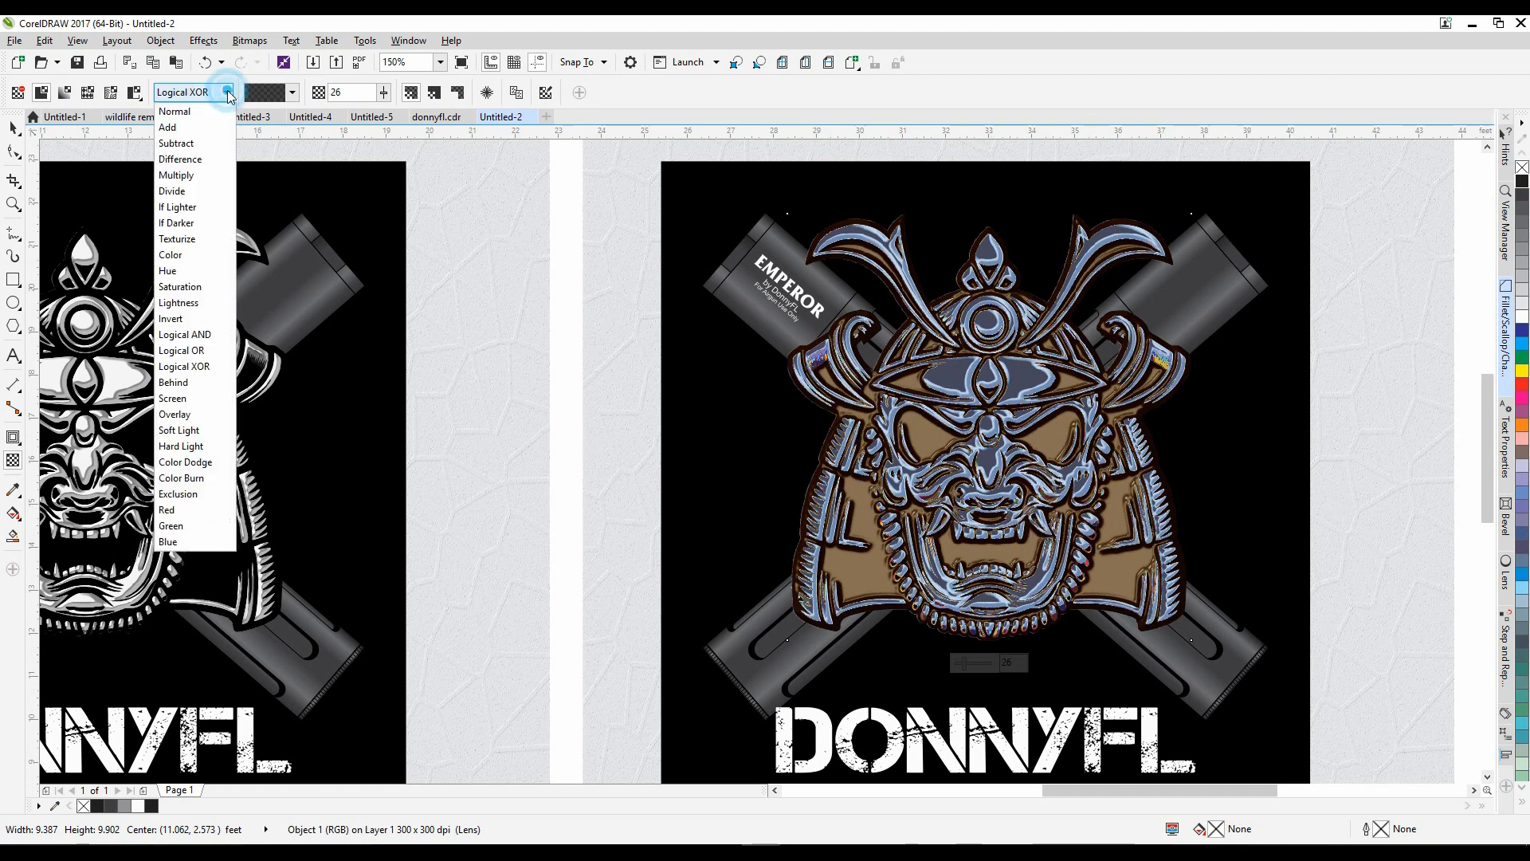
left_click(191, 142)
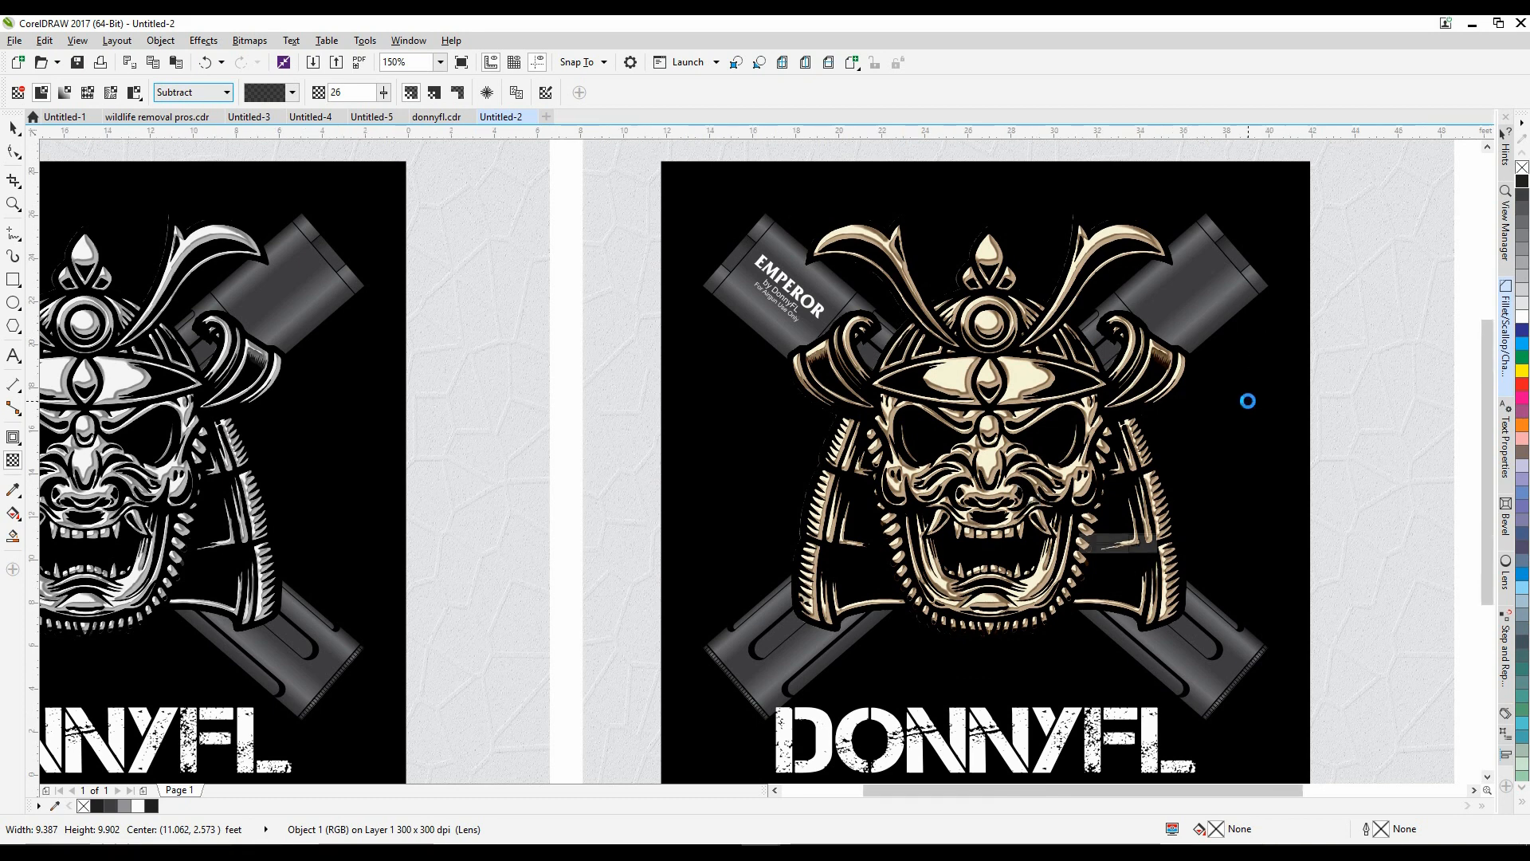
scroll(1247, 399, "down", 1)
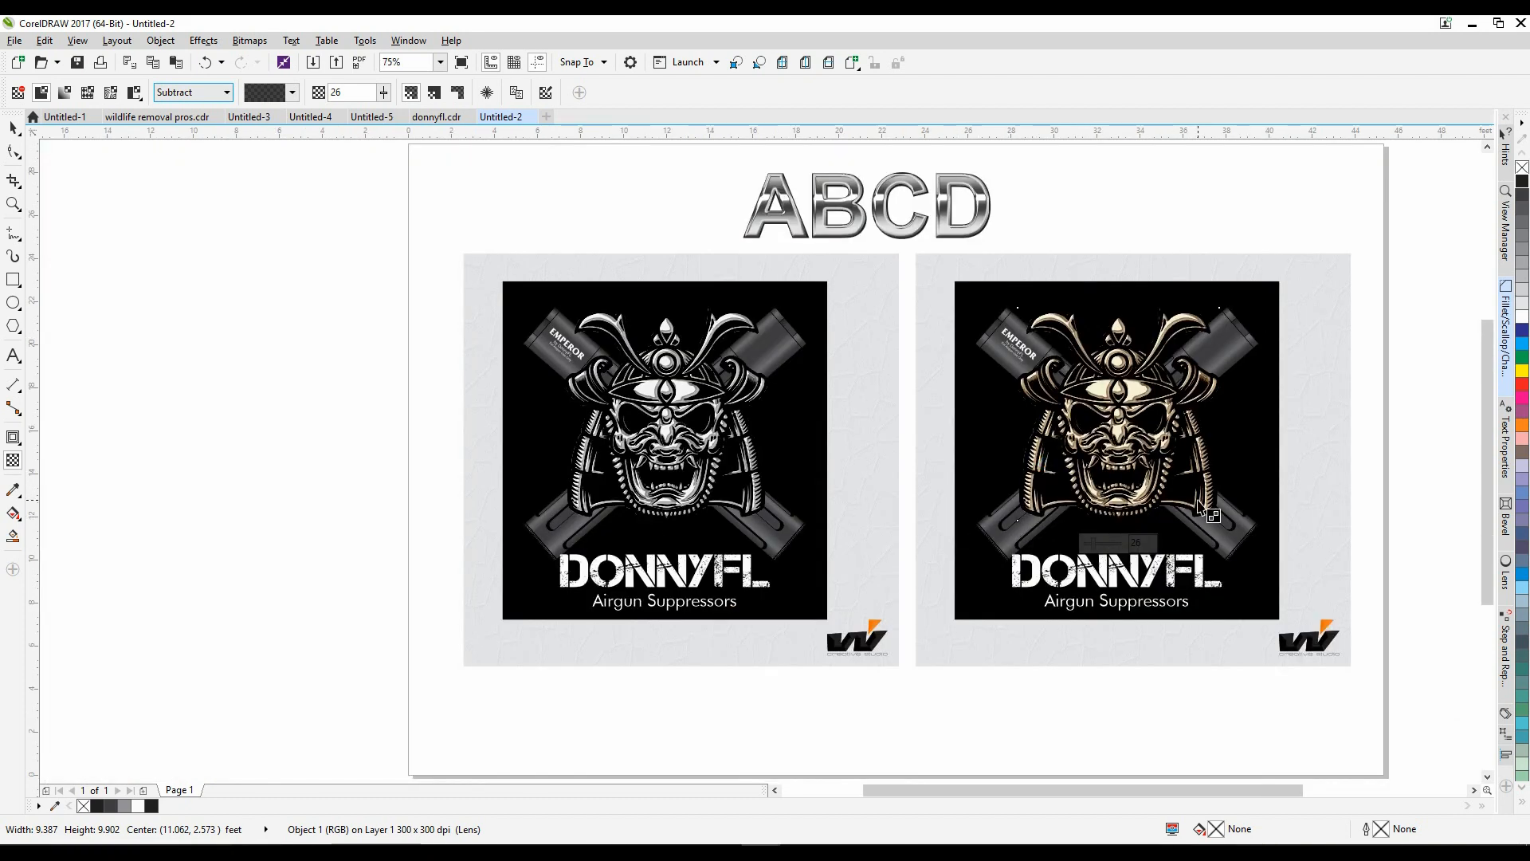